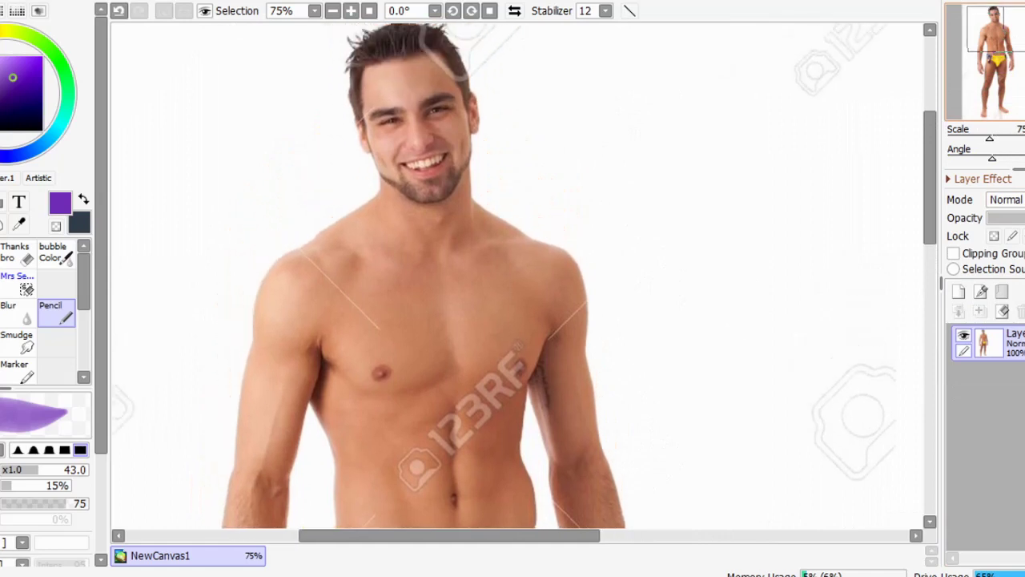
# Set the pencil size to 36 and add a new layer above the reference photo
pyautogui.press('Home')
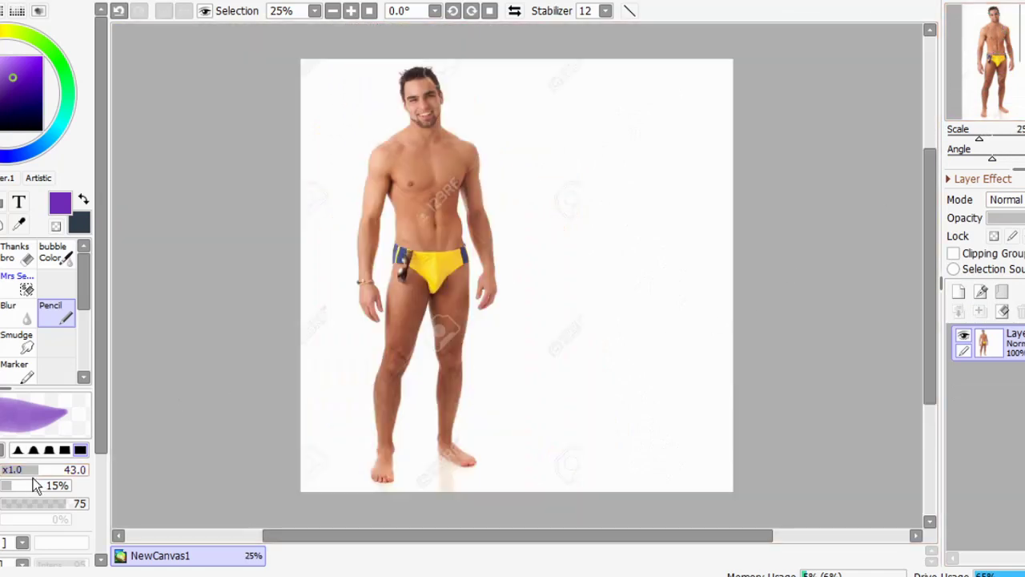
pyautogui.moveTo(42, 473); pyautogui.dragTo(45, 475)
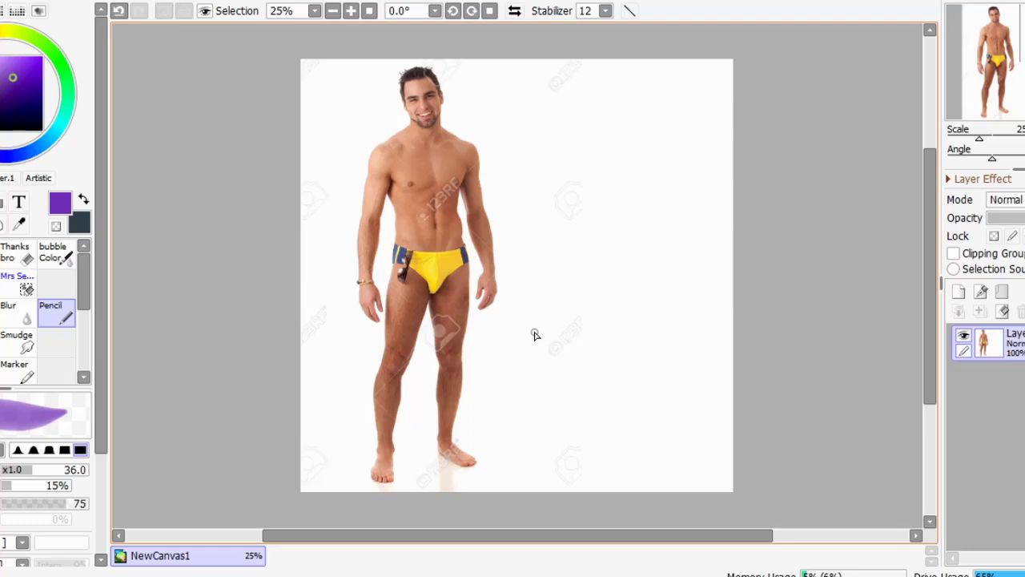
pyautogui.click(959, 292)
# Mark the head, shoulder, waist and knee levels with purple strokes over the figure, and clear the layer
pyautogui.moveTo(445, 72)
pyautogui.mouseDown()
pyautogui.moveTo(465, 101)
pyautogui.moveTo(455, 116)
pyautogui.mouseUp()
pyautogui.moveTo(370, 141); pyautogui.dragTo(500, 141)
pyautogui.moveTo(359, 242); pyautogui.dragTo(524, 237)
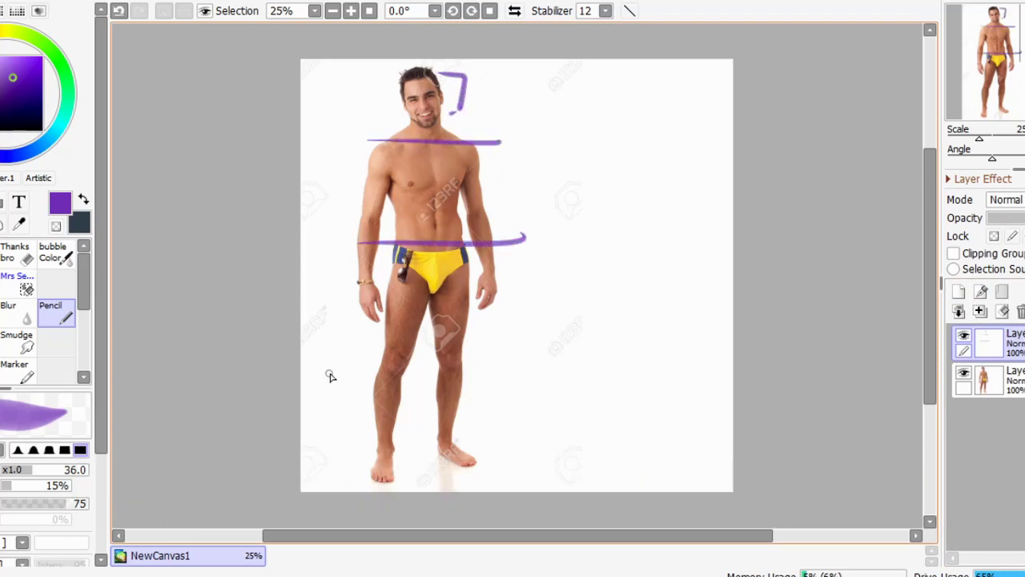
pyautogui.moveTo(359, 375); pyautogui.dragTo(537, 373)
pyautogui.click(1002, 312)
pyautogui.click(983, 291)
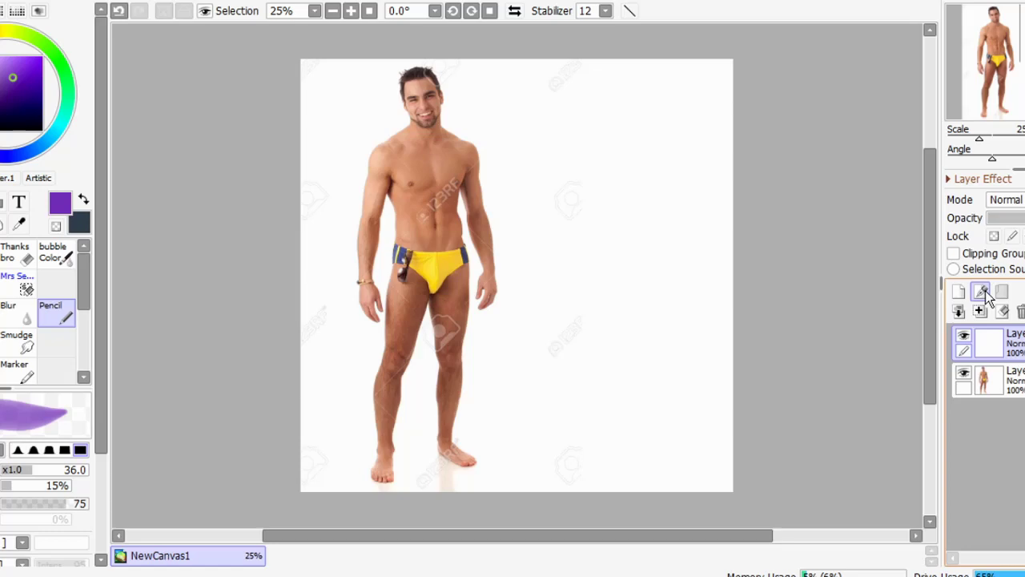
# Set the pencil size to 21 and draw a circle over the figure's cranium
pyautogui.moveTo(1017, 60); pyautogui.dragTo(996, 24)
pyautogui.scroll(3, 1001, 46)
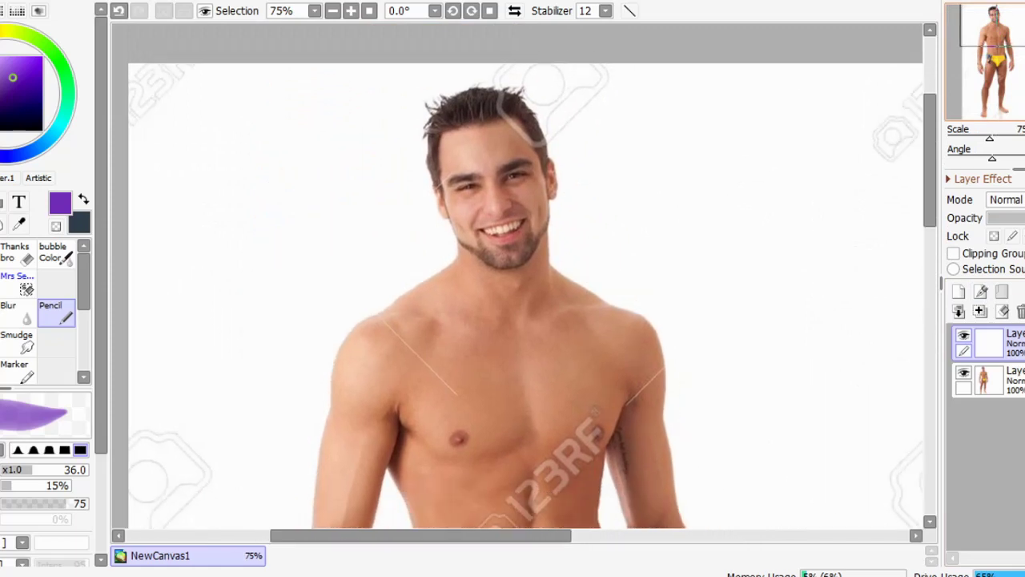
pyautogui.click(26, 471)
pyautogui.click(22, 471)
pyautogui.moveTo(493, 94)
pyautogui.mouseDown()
pyautogui.moveTo(437, 128)
pyautogui.moveTo(513, 100)
pyautogui.mouseUp()
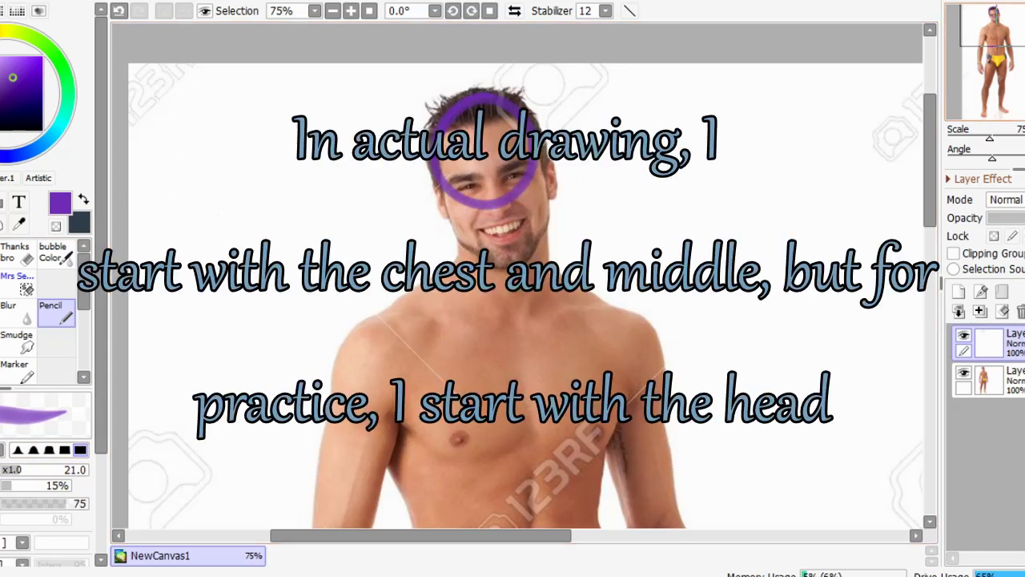
# Draw the face's slanted centre line and the cheek and jaw outline from the cranium circle to the chin
pyautogui.hotkey('ctrl', '+')
pyautogui.moveTo(498, 112); pyautogui.dragTo(550, 319)
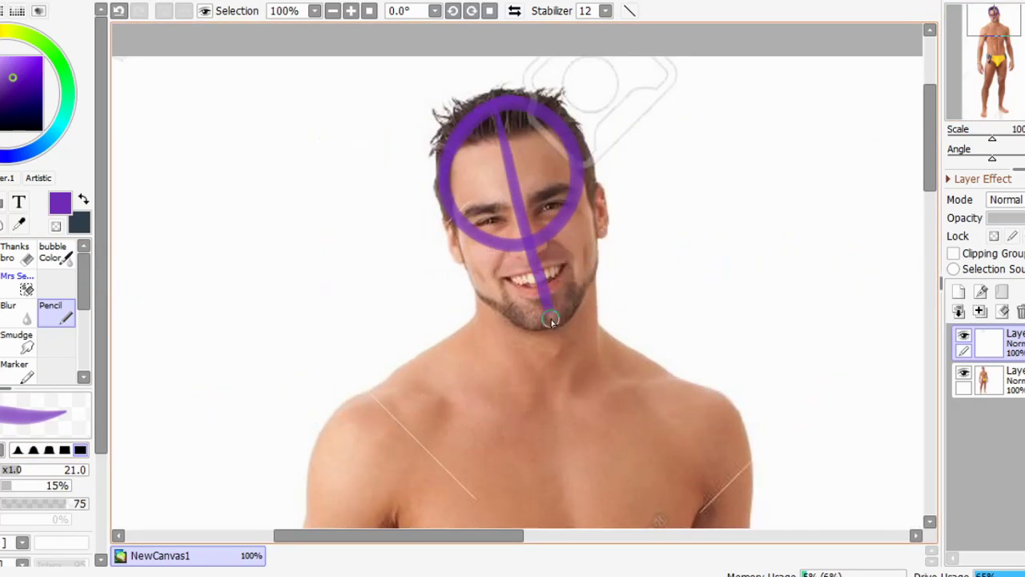
pyautogui.click(119, 11)
pyautogui.moveTo(498, 112); pyautogui.dragTo(542, 325)
pyautogui.moveTo(582, 147)
pyautogui.mouseDown()
pyautogui.moveTo(595, 275)
pyautogui.moveTo(588, 258)
pyautogui.moveTo(556, 317)
pyautogui.mouseUp()
pyautogui.moveTo(449, 199)
pyautogui.mouseDown()
pyautogui.moveTo(477, 299)
pyautogui.moveTo(499, 325)
pyautogui.moveTo(475, 294)
pyautogui.moveTo(518, 326)
pyautogui.moveTo(562, 317)
pyautogui.mouseUp()
# Try the photo layer at 35% opacity and return it to 100%
pyautogui.moveTo(895, 158); pyautogui.dragTo(934, 183)
pyautogui.click(1011, 380)
pyautogui.click(1023, 219)
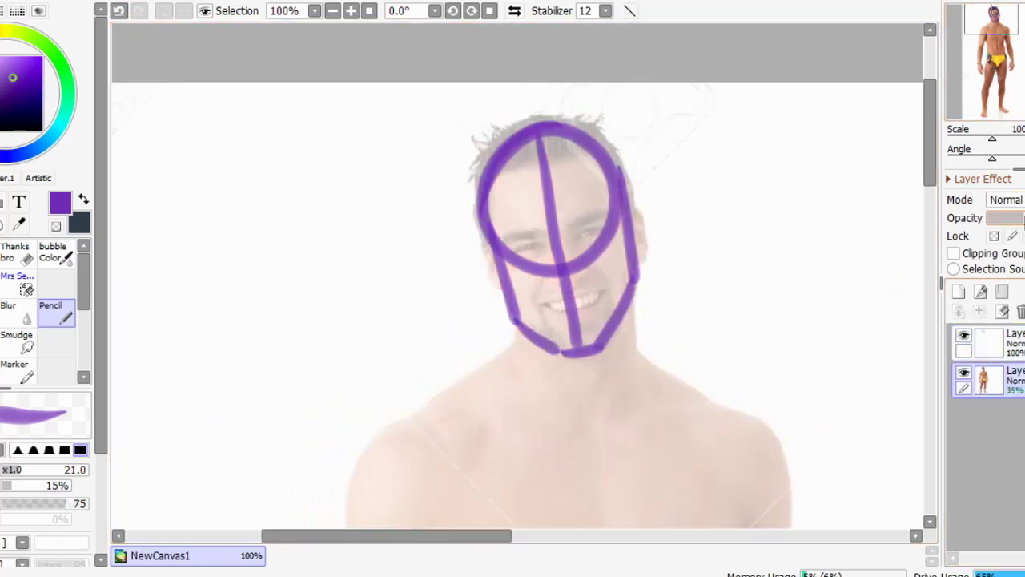
pyautogui.moveTo(1022, 219)
pyautogui.mouseDown()
pyautogui.moveTo(1010, 220)
pyautogui.moveTo(1024, 219)
pyautogui.mouseUp()
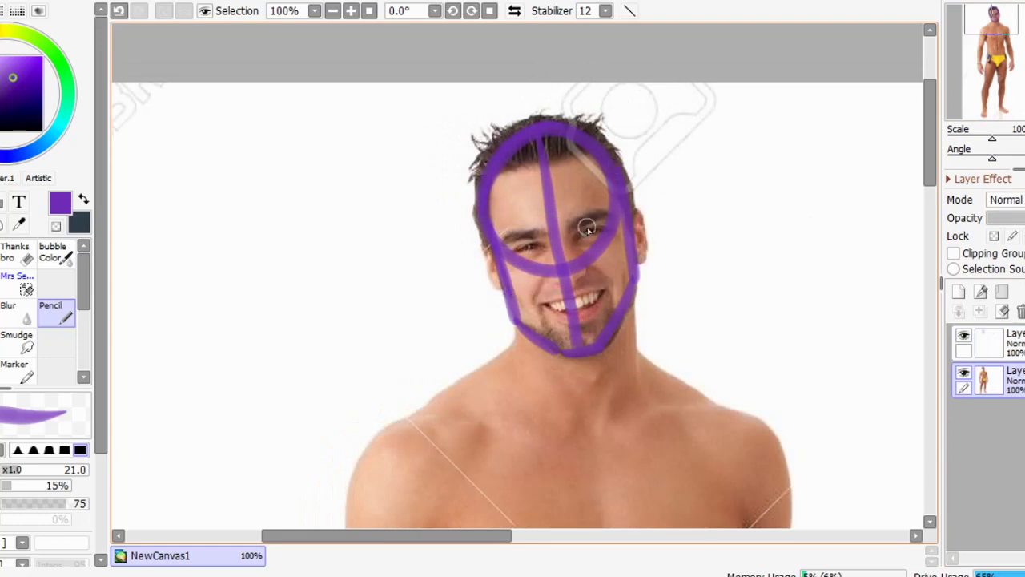
# Draw a slanted eye line across the face
pyautogui.moveTo(490, 254); pyautogui.dragTo(632, 218)
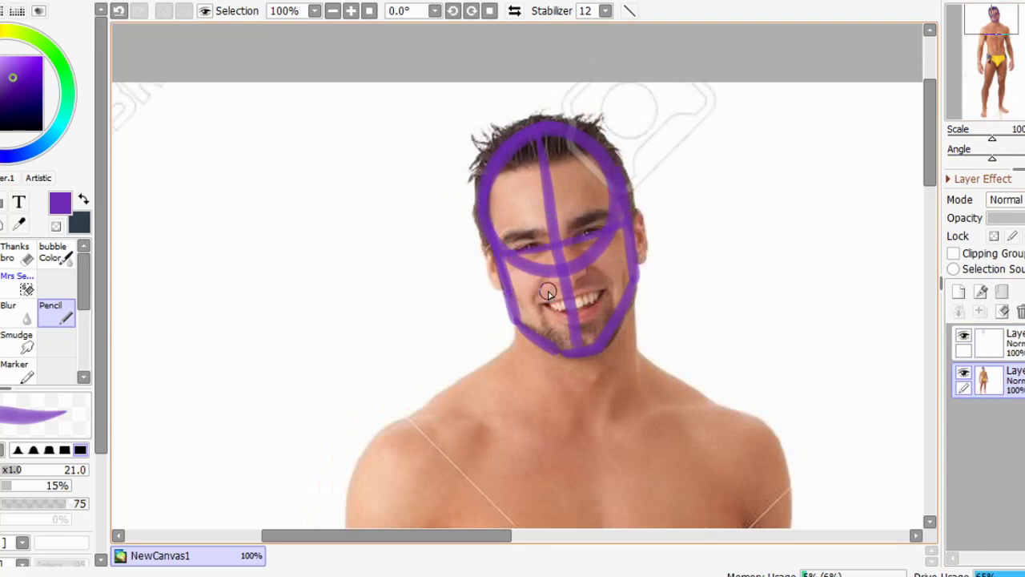
pyautogui.moveTo(594, 298)
pyautogui.mouseDown()
pyautogui.moveTo(559, 304)
pyautogui.moveTo(596, 299)
pyautogui.mouseUp()
pyautogui.click(118, 10)
# Check the head construction against the reference by hiding and showing the photo layer
pyautogui.moveTo(762, 77); pyautogui.dragTo(674, 39)
pyautogui.scroll(-1, 517, 277)
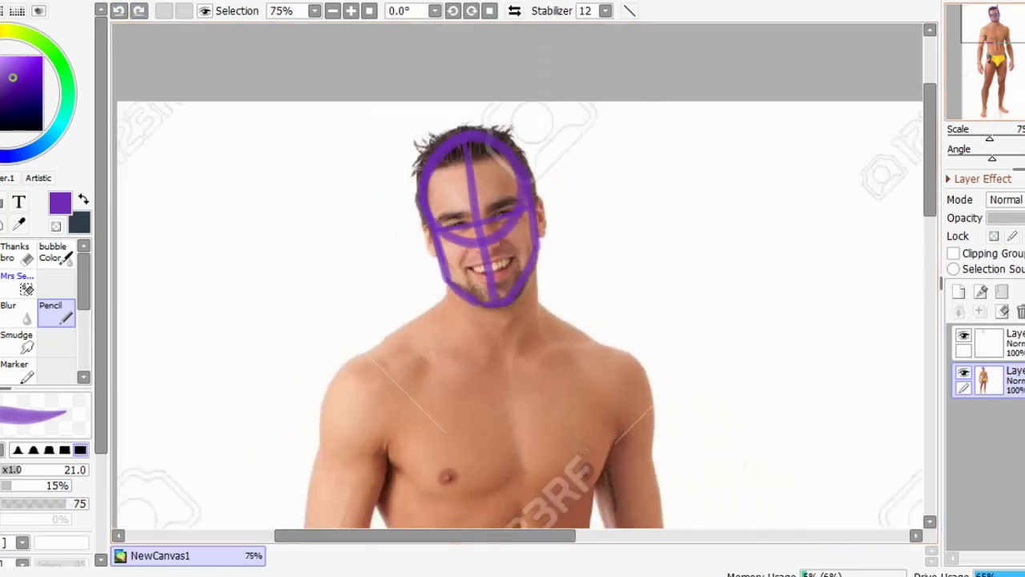
pyautogui.moveTo(656, 280); pyautogui.dragTo(674, 201)
pyautogui.click(963, 374)
pyautogui.click(964, 374)
pyautogui.click(963, 377)
pyautogui.click(963, 377)
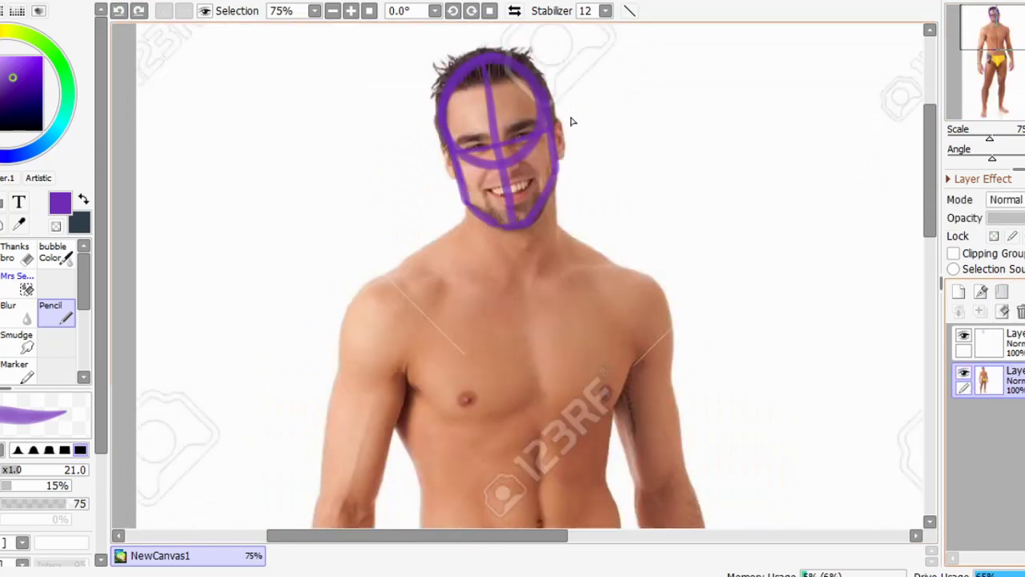
# Select the sketch layer and draw both sides of the neck converging to a point between the collarbones
pyautogui.click(989, 342)
pyautogui.click(547, 130)
pyautogui.moveTo(548, 132); pyautogui.dragTo(577, 112)
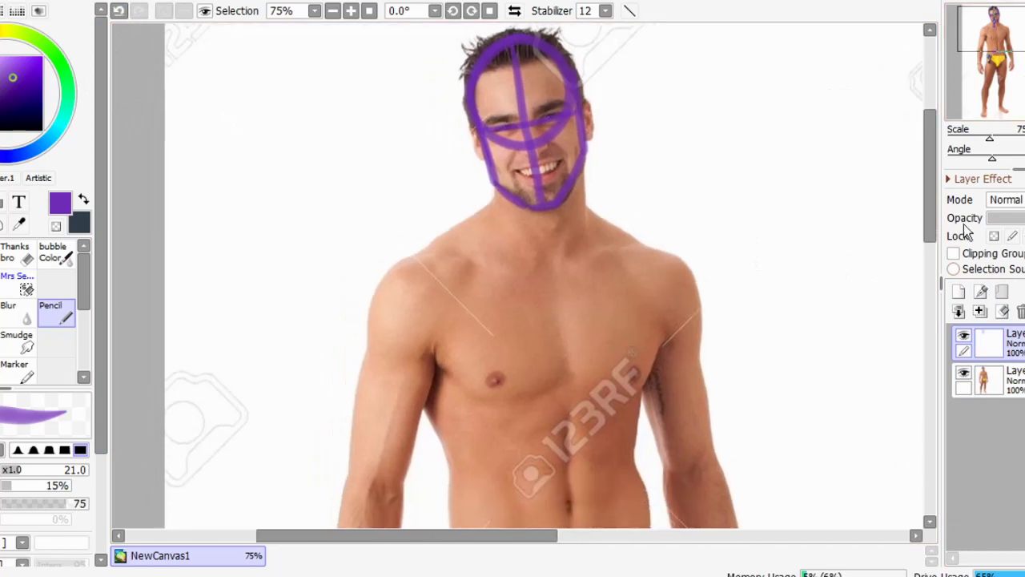
pyautogui.moveTo(584, 154)
pyautogui.mouseDown()
pyautogui.moveTo(584, 237)
pyautogui.moveTo(558, 271)
pyautogui.mouseUp()
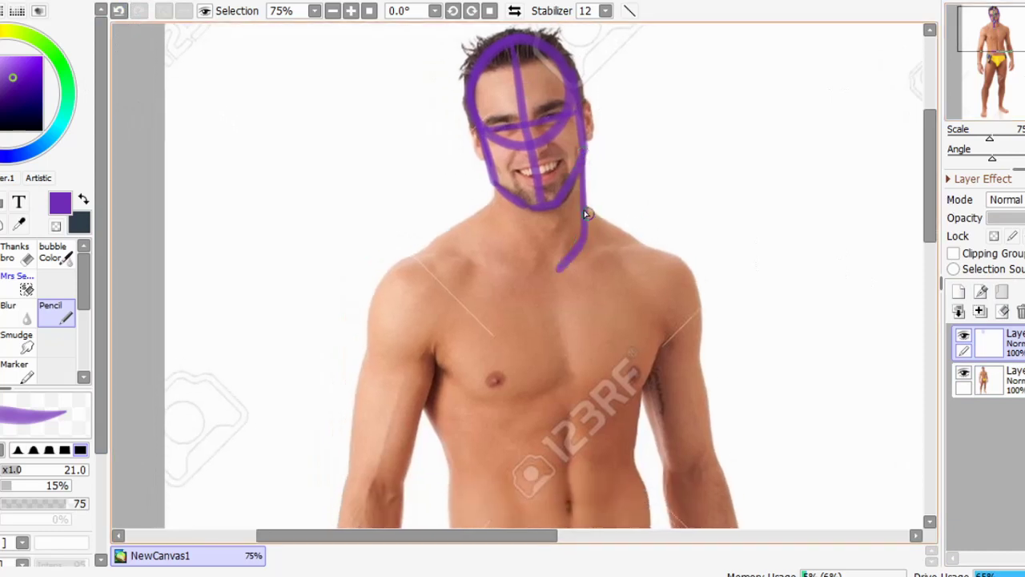
pyautogui.moveTo(491, 179)
pyautogui.mouseDown()
pyautogui.moveTo(496, 217)
pyautogui.moveTo(534, 266)
pyautogui.moveTo(554, 281)
pyautogui.moveTo(568, 265)
pyautogui.moveTo(552, 281)
pyautogui.moveTo(580, 254)
pyautogui.mouseUp()
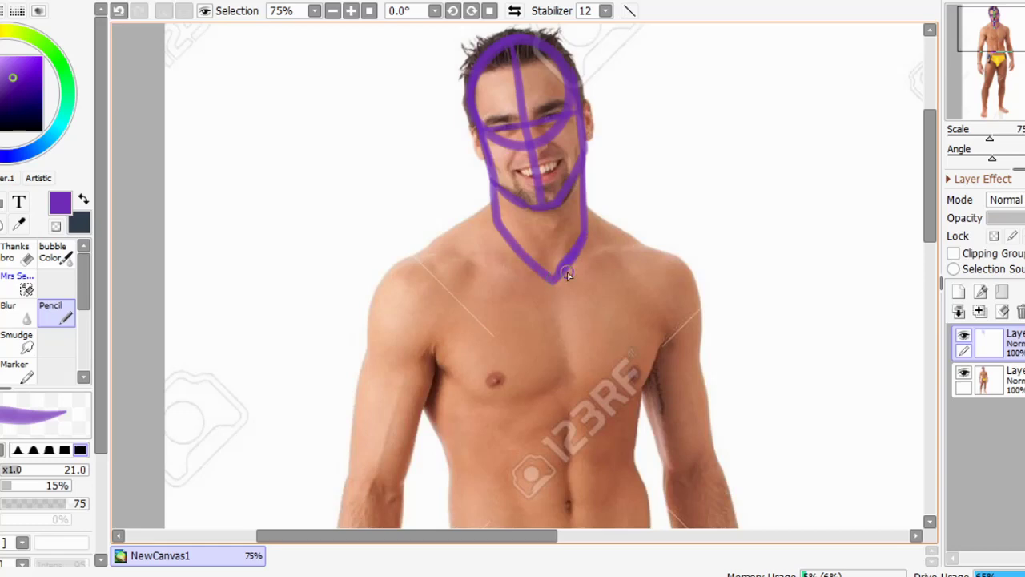
# Draw both collarbone lines and the sloping lines from the neck to the shoulders
pyautogui.moveTo(414, 256); pyautogui.dragTo(538, 274)
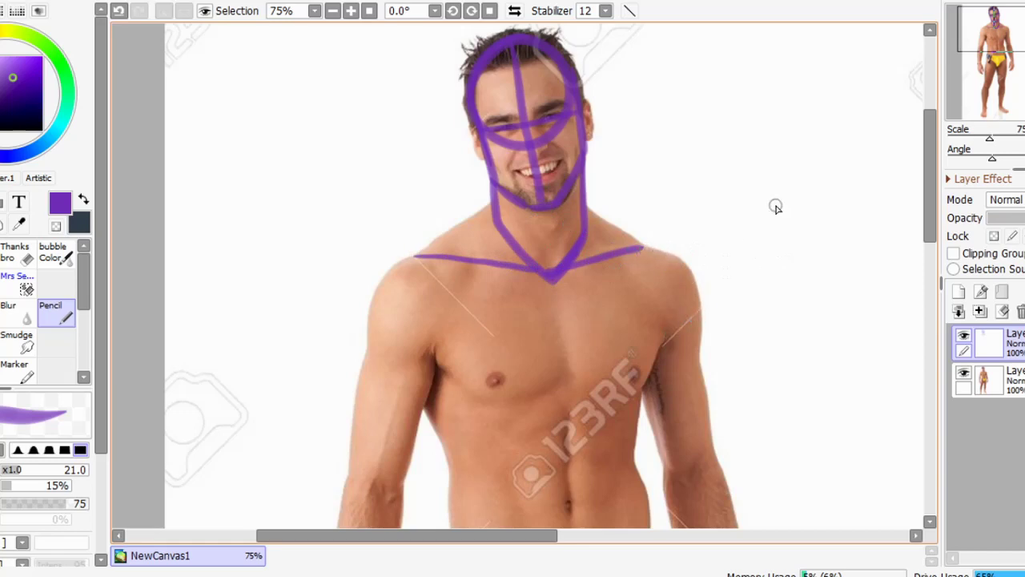
pyautogui.moveTo(490, 209); pyautogui.dragTo(417, 255)
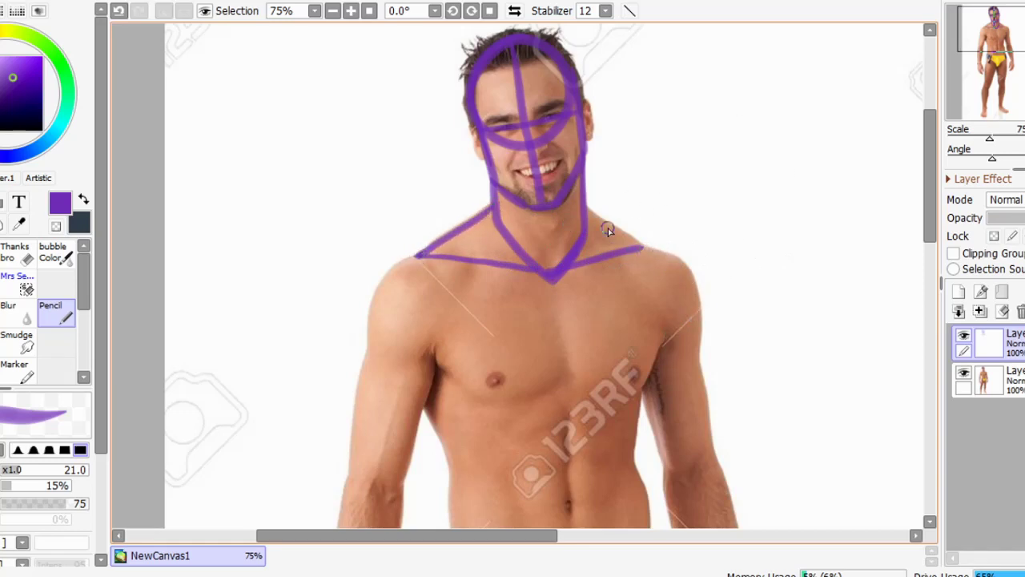
pyautogui.moveTo(610, 225); pyautogui.dragTo(638, 242)
# Outline both shoulders as closed, rounded caps starting at the collarbone ends
pyautogui.moveTo(991, 31); pyautogui.dragTo(989, 39)
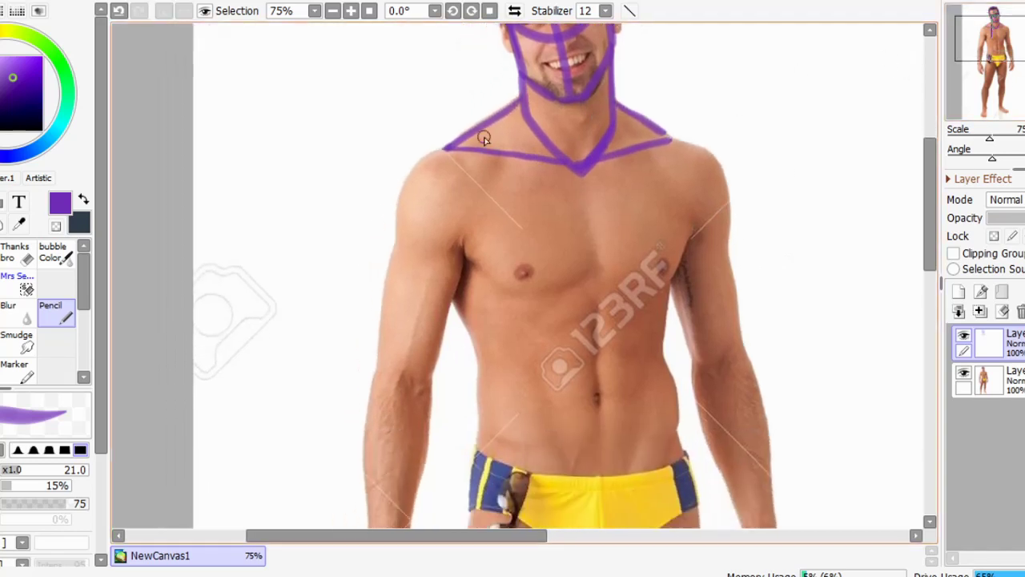
pyautogui.moveTo(670, 141)
pyautogui.mouseDown()
pyautogui.moveTo(699, 146)
pyautogui.moveTo(724, 193)
pyautogui.moveTo(726, 240)
pyautogui.mouseUp()
pyautogui.moveTo(447, 149)
pyautogui.mouseDown()
pyautogui.moveTo(402, 199)
pyautogui.moveTo(400, 240)
pyautogui.mouseUp()
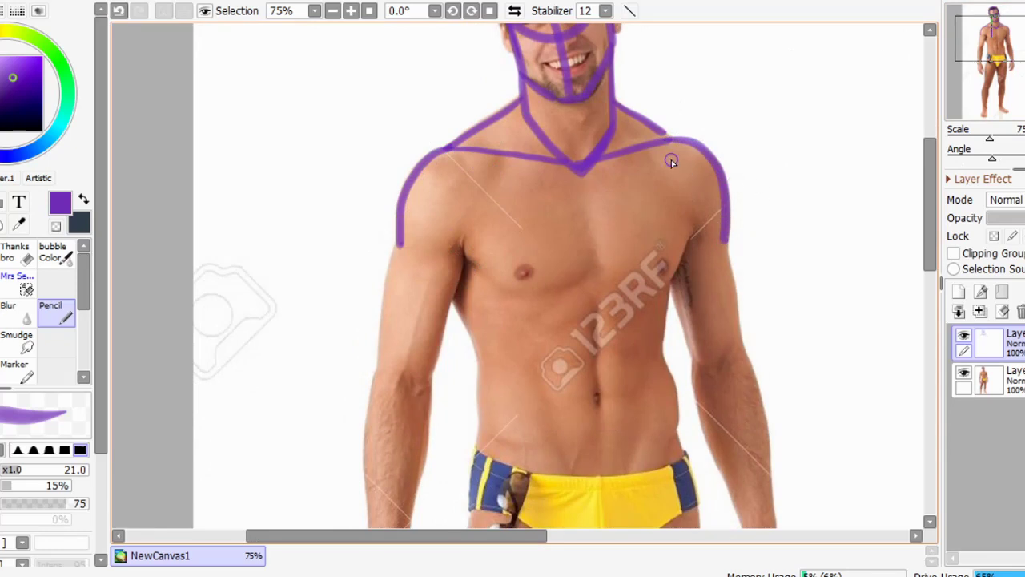
pyautogui.moveTo(403, 240)
pyautogui.mouseDown()
pyautogui.moveTo(477, 223)
pyautogui.moveTo(479, 180)
pyautogui.moveTo(457, 154)
pyautogui.mouseUp()
pyautogui.moveTo(666, 143)
pyautogui.mouseDown()
pyautogui.moveTo(683, 170)
pyautogui.moveTo(689, 239)
pyautogui.moveTo(711, 245)
pyautogui.moveTo(726, 229)
pyautogui.moveTo(706, 246)
pyautogui.mouseUp()
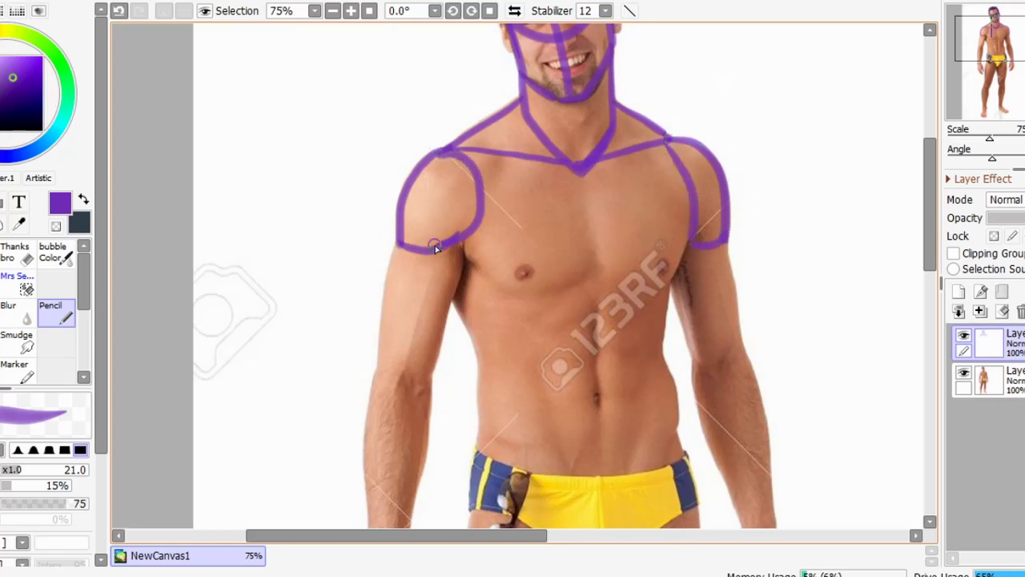
# Outline the ribcage from both armpits down to a lower edge that peaks at the centre
pyautogui.moveTo(743, 138); pyautogui.dragTo(752, 80)
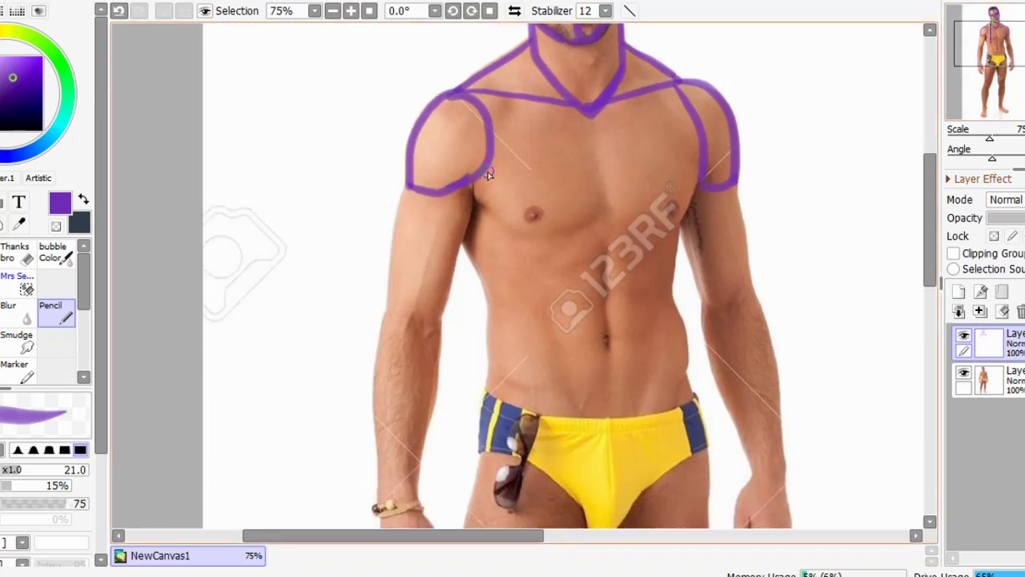
pyautogui.moveTo(991, 50); pyautogui.dragTo(993, 45)
pyautogui.moveTo(433, 244); pyautogui.dragTo(475, 352)
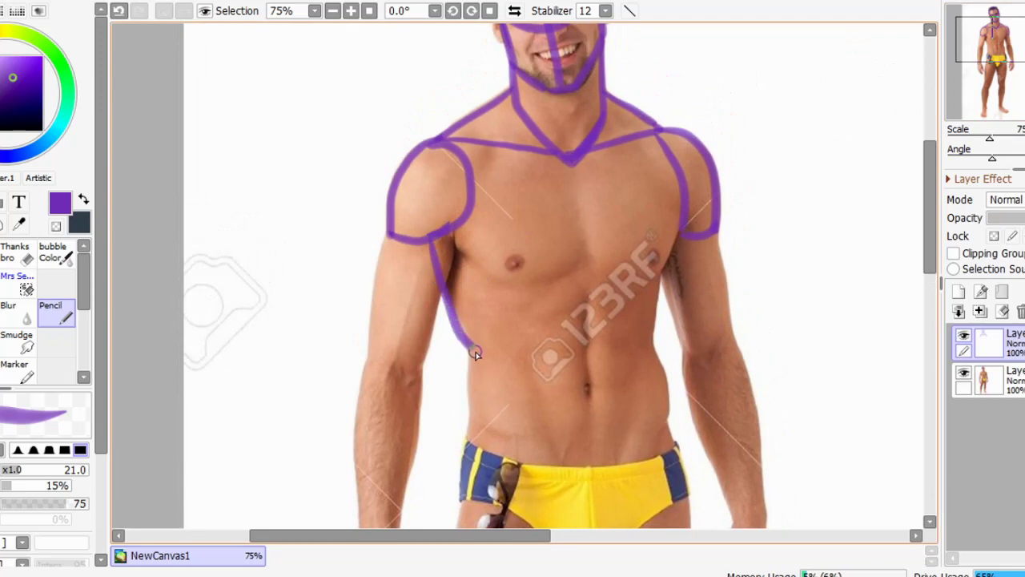
pyautogui.hotkey('ctrl', 'z')
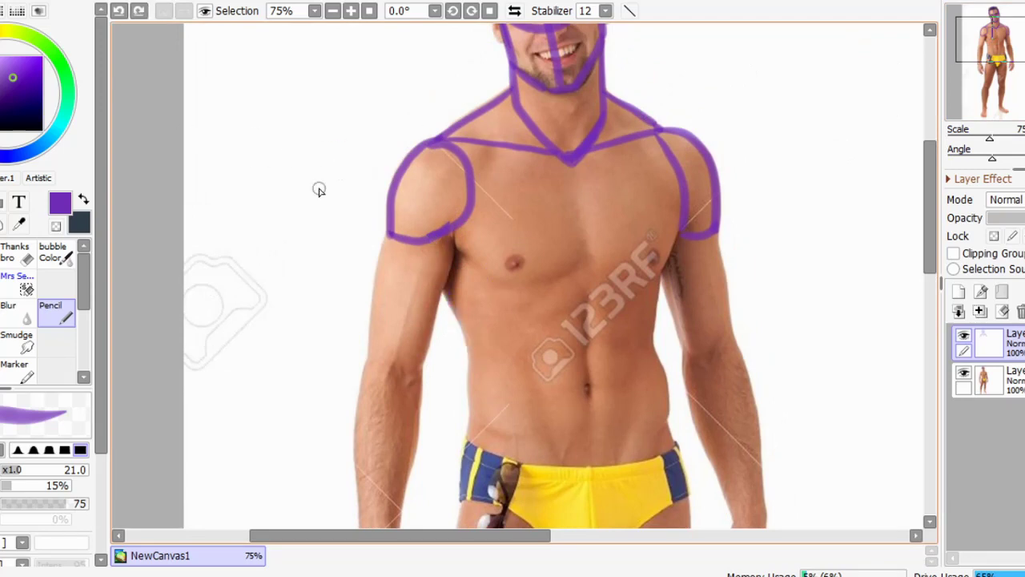
pyautogui.moveTo(433, 248)
pyautogui.mouseDown()
pyautogui.moveTo(483, 344)
pyautogui.moveTo(572, 321)
pyautogui.moveTo(649, 344)
pyautogui.mouseUp()
pyautogui.moveTo(679, 236); pyautogui.dragTo(648, 341)
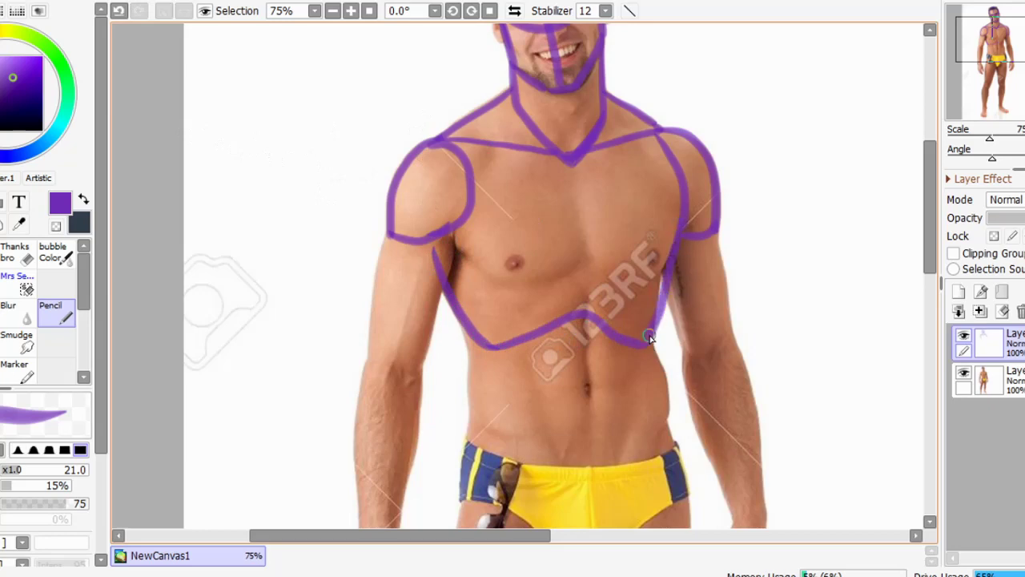
# Draw the chest's vertical centre line, the lower chest line and an upper curve on each pectoral
pyautogui.moveTo(569, 157); pyautogui.dragTo(580, 306)
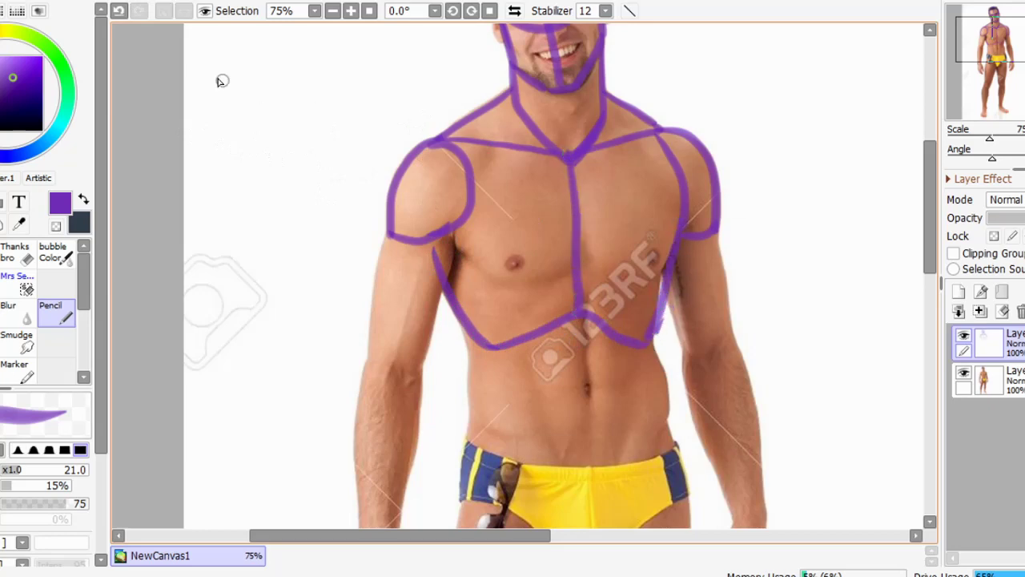
pyautogui.click(120, 12)
pyautogui.moveTo(569, 168); pyautogui.dragTo(583, 322)
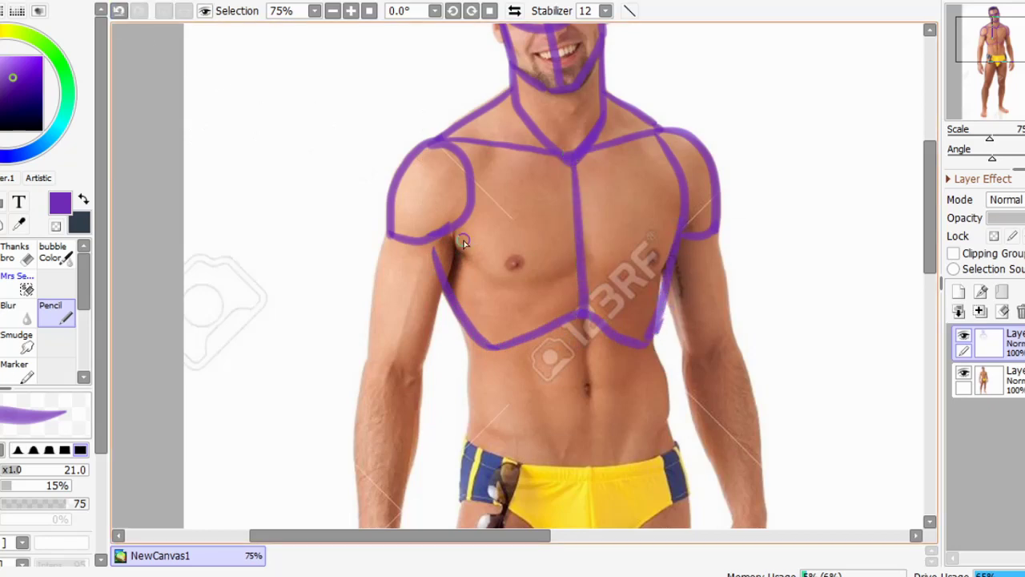
pyautogui.moveTo(476, 274)
pyautogui.mouseDown()
pyautogui.moveTo(517, 285)
pyautogui.moveTo(658, 269)
pyautogui.mouseUp()
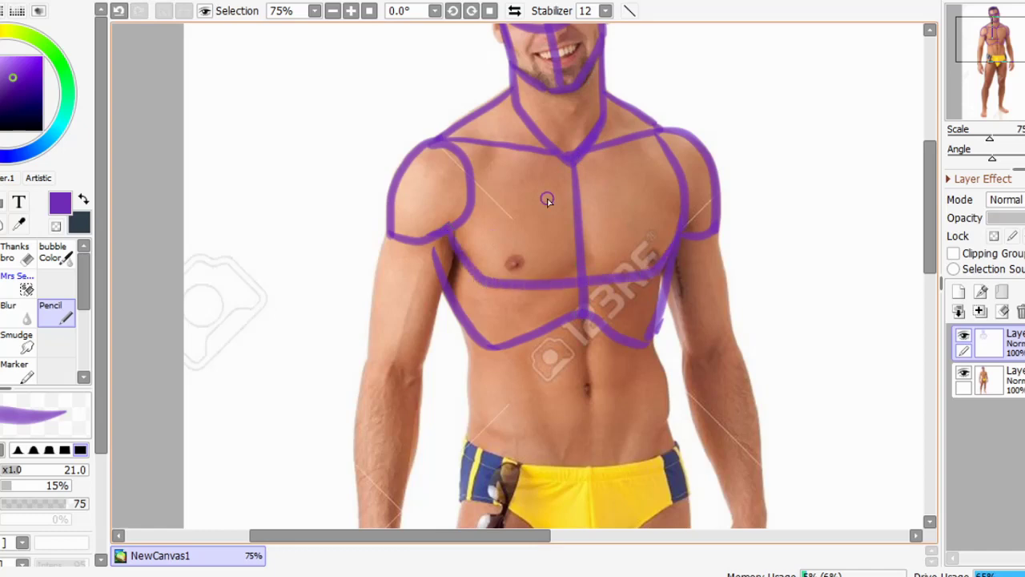
pyautogui.moveTo(470, 187)
pyautogui.mouseDown()
pyautogui.moveTo(548, 196)
pyautogui.moveTo(568, 224)
pyautogui.moveTo(657, 170)
pyautogui.mouseUp()
# Outline the upper arm and forearm on the bracelet side, and fill in an oval elbow joint between them
pyautogui.moveTo(703, 216); pyautogui.dragTo(752, 108)
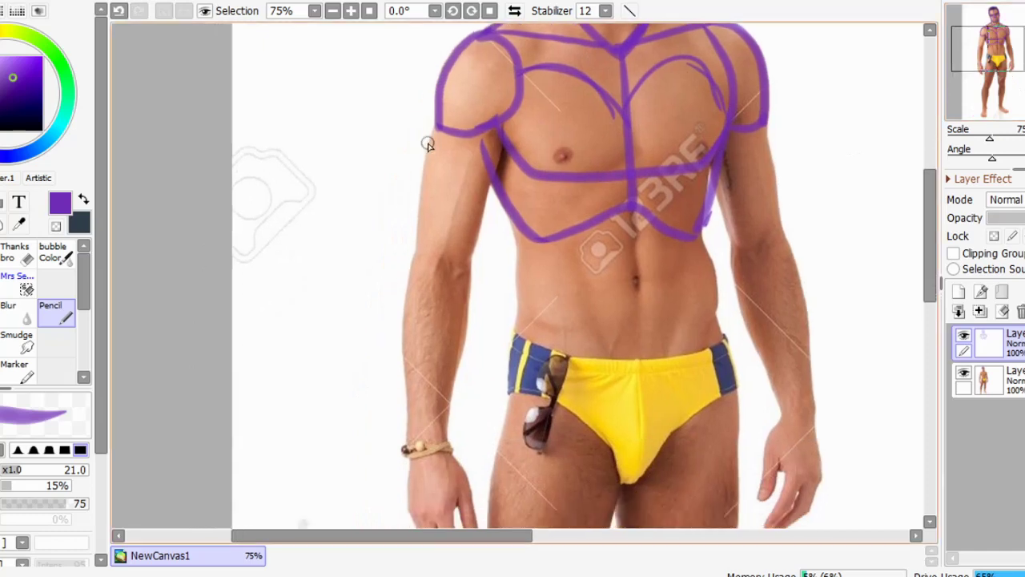
pyautogui.moveTo(436, 121)
pyautogui.mouseDown()
pyautogui.moveTo(415, 226)
pyautogui.moveTo(441, 267)
pyautogui.moveTo(480, 227)
pyautogui.moveTo(503, 135)
pyautogui.moveTo(499, 121)
pyautogui.moveTo(447, 258)
pyautogui.mouseUp()
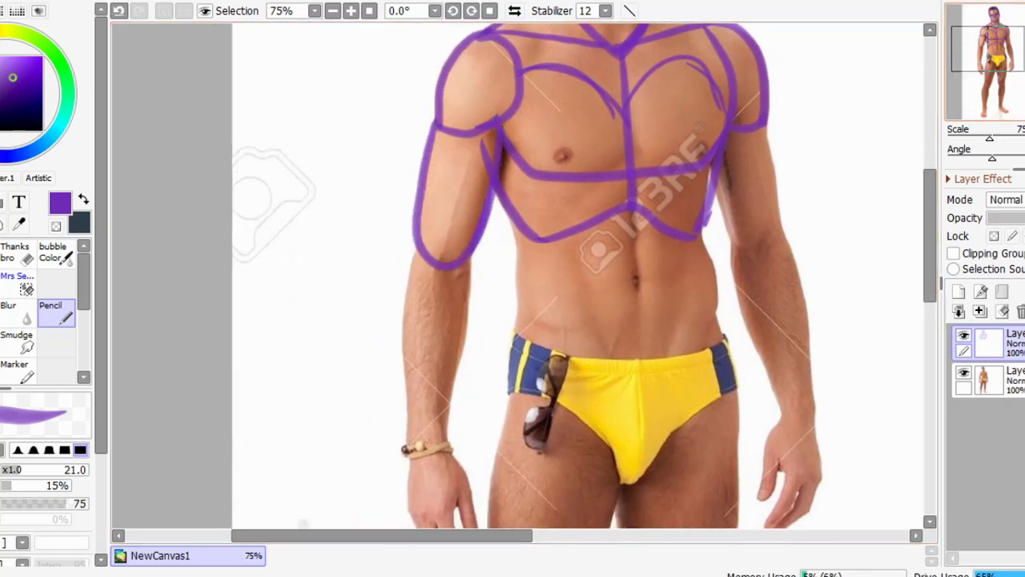
pyautogui.scroll(-2, 432, 255)
pyautogui.moveTo(445, 187)
pyautogui.mouseDown()
pyautogui.moveTo(466, 200)
pyautogui.moveTo(412, 206)
pyautogui.moveTo(410, 366)
pyautogui.mouseUp()
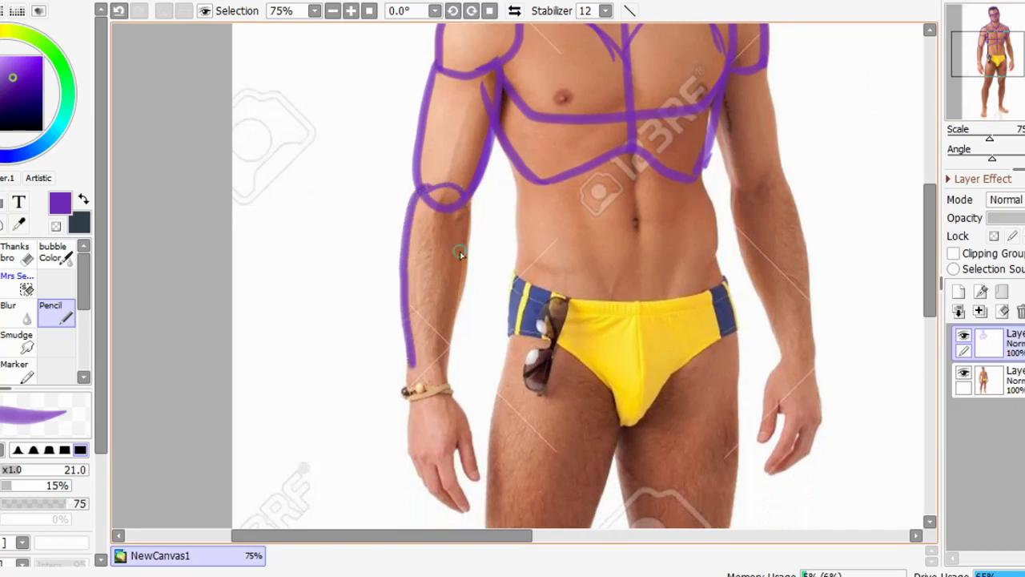
pyautogui.moveTo(465, 208); pyautogui.dragTo(451, 370)
pyautogui.moveTo(412, 193)
pyautogui.mouseDown()
pyautogui.moveTo(473, 187)
pyautogui.moveTo(435, 197)
pyautogui.mouseUp()
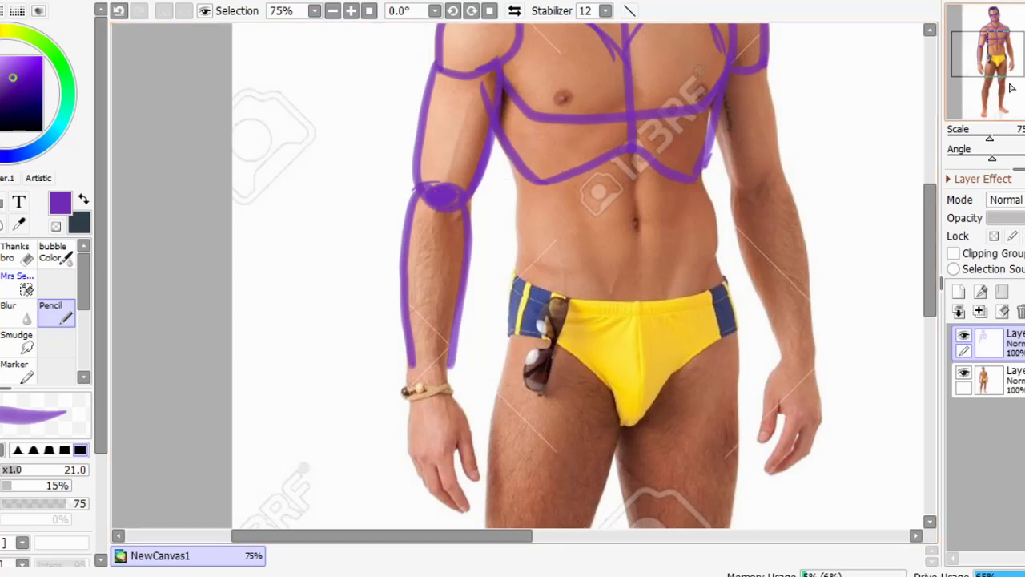
# Outline the upper arm opposite the bracelet side, from the shoulder cap to a rounded elbow
pyautogui.moveTo(1007, 75); pyautogui.dragTo(1013, 67)
pyautogui.moveTo(682, 136); pyautogui.dragTo(703, 254)
pyautogui.moveTo(647, 199)
pyautogui.mouseDown()
pyautogui.moveTo(664, 266)
pyautogui.moveTo(698, 246)
pyautogui.mouseUp()
# Outline the forearm of the arm without the bracelet, and close the other forearm's outline at the wrist
pyautogui.moveTo(999, 56); pyautogui.dragTo(1001, 65)
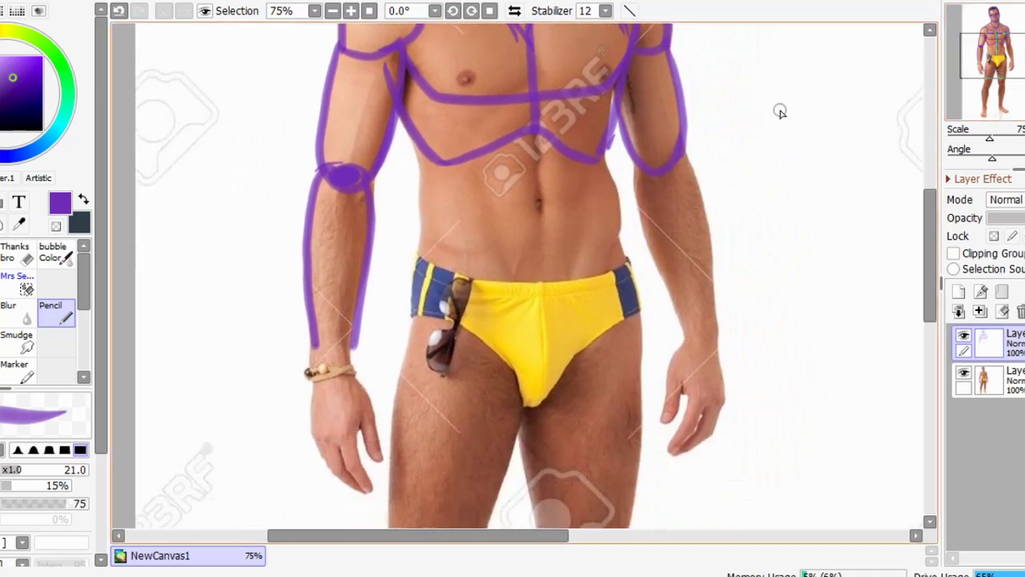
pyautogui.moveTo(679, 145)
pyautogui.mouseDown()
pyautogui.moveTo(699, 196)
pyautogui.moveTo(718, 341)
pyautogui.mouseUp()
pyautogui.moveTo(639, 160)
pyautogui.mouseDown()
pyautogui.moveTo(637, 203)
pyautogui.moveTo(663, 290)
pyautogui.moveTo(687, 338)
pyautogui.moveTo(719, 341)
pyautogui.moveTo(688, 335)
pyautogui.moveTo(717, 340)
pyautogui.mouseUp()
pyautogui.moveTo(315, 334)
pyautogui.mouseDown()
pyautogui.moveTo(311, 366)
pyautogui.moveTo(332, 371)
pyautogui.mouseUp()
pyautogui.moveTo(353, 336)
pyautogui.mouseDown()
pyautogui.moveTo(341, 373)
pyautogui.moveTo(314, 354)
pyautogui.mouseUp()
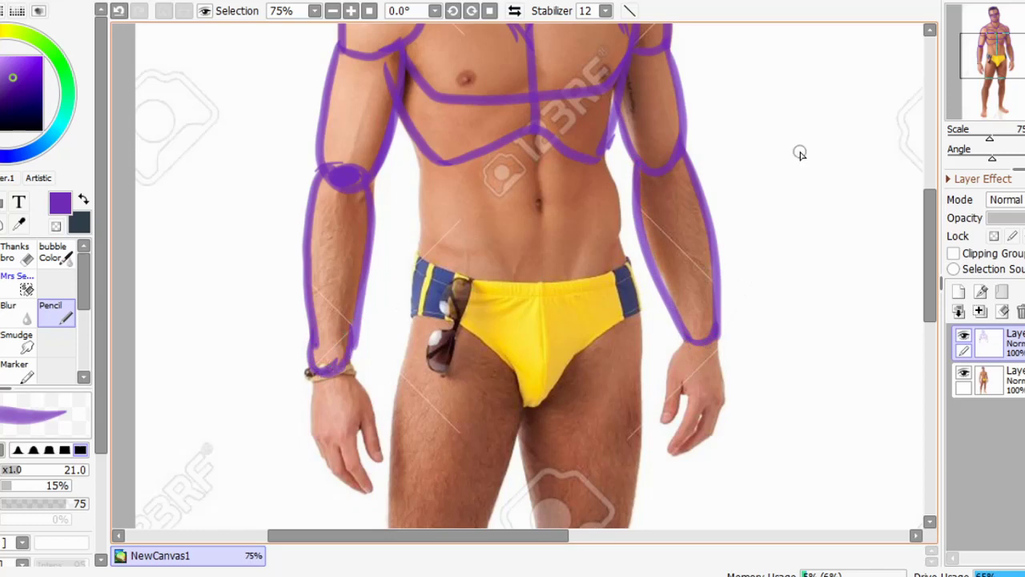
# Check the torso and arm construction by hiding and showing the photo layer
pyautogui.moveTo(998, 56); pyautogui.dragTo(1000, 45)
pyautogui.scroll(5, 520, 280)
pyautogui.click(963, 373)
pyautogui.click(963, 373)
pyautogui.scroll(-6, 663, 220)
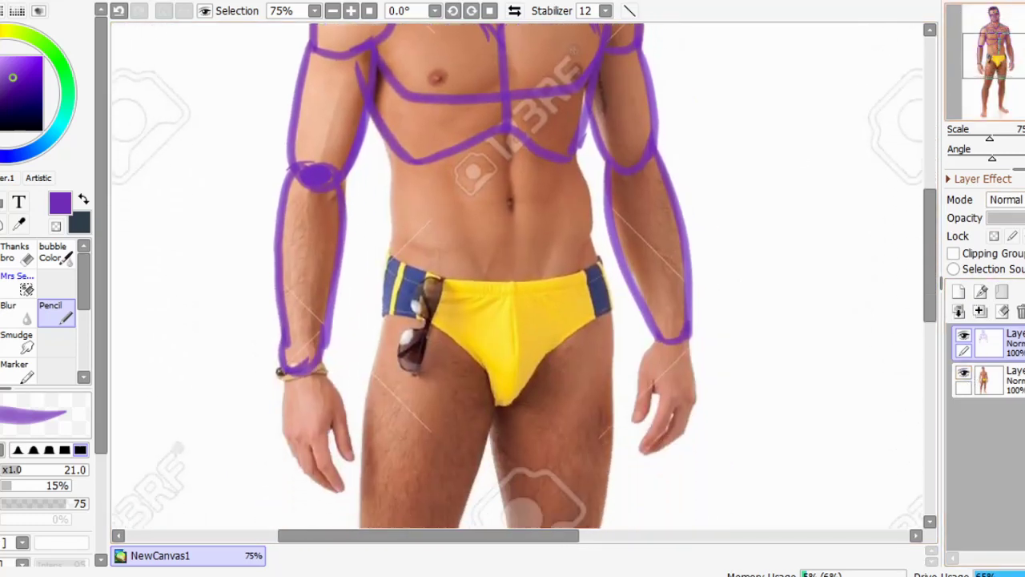
# Trace the side of the waist on the bracelet side, from the bottom of the ribcage to the hip
pyautogui.moveTo(555, 92)
pyautogui.mouseDown()
pyautogui.moveTo(520, 170)
pyautogui.moveTo(517, 354)
pyautogui.mouseUp()
pyautogui.press('e')
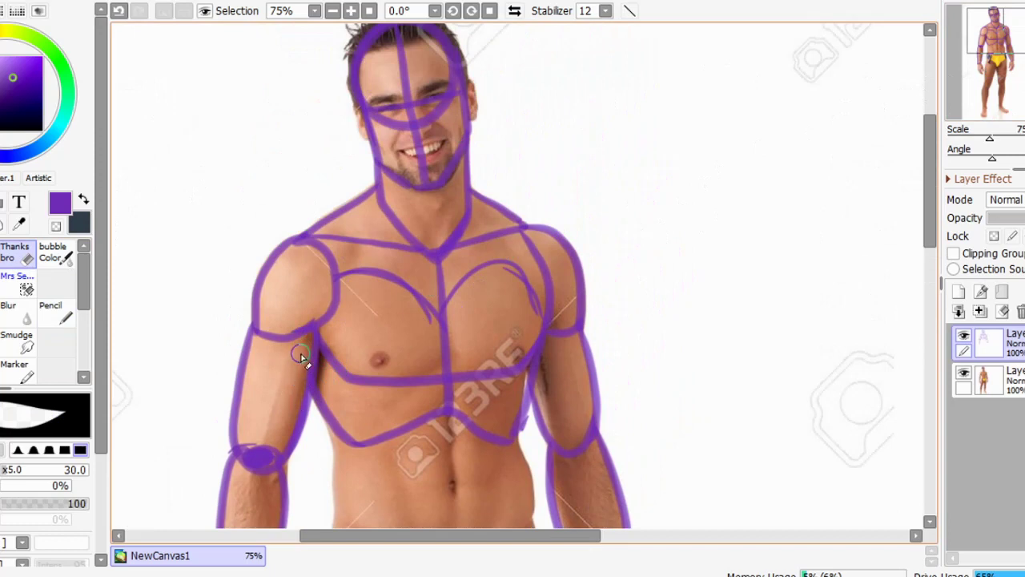
pyautogui.click(54, 314)
pyautogui.moveTo(385, 280); pyautogui.dragTo(413, 320)
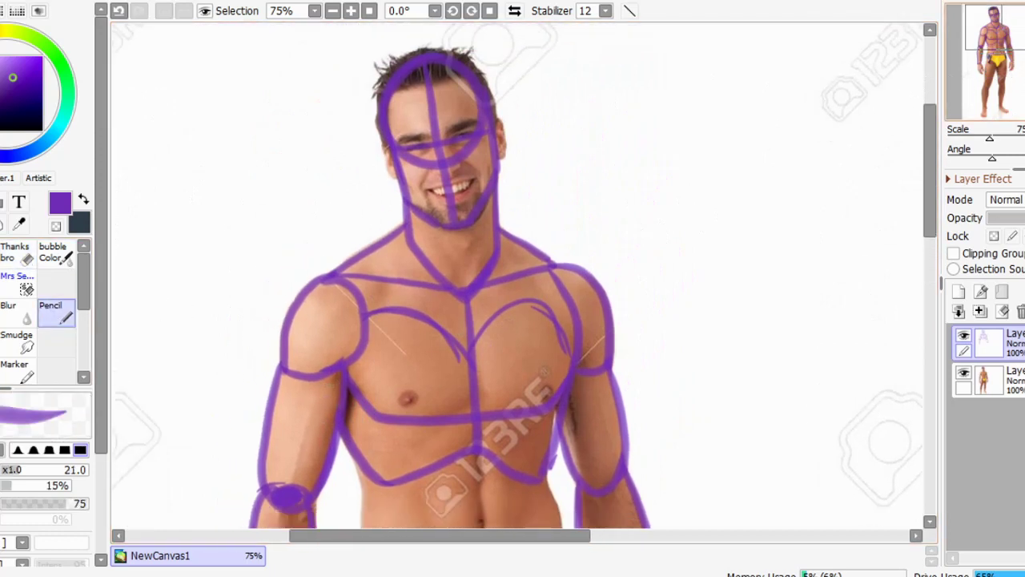
pyautogui.moveTo(521, 430)
pyautogui.mouseDown()
pyautogui.moveTo(542, 166)
pyautogui.moveTo(581, 119)
pyautogui.moveTo(590, 147)
pyautogui.mouseUp()
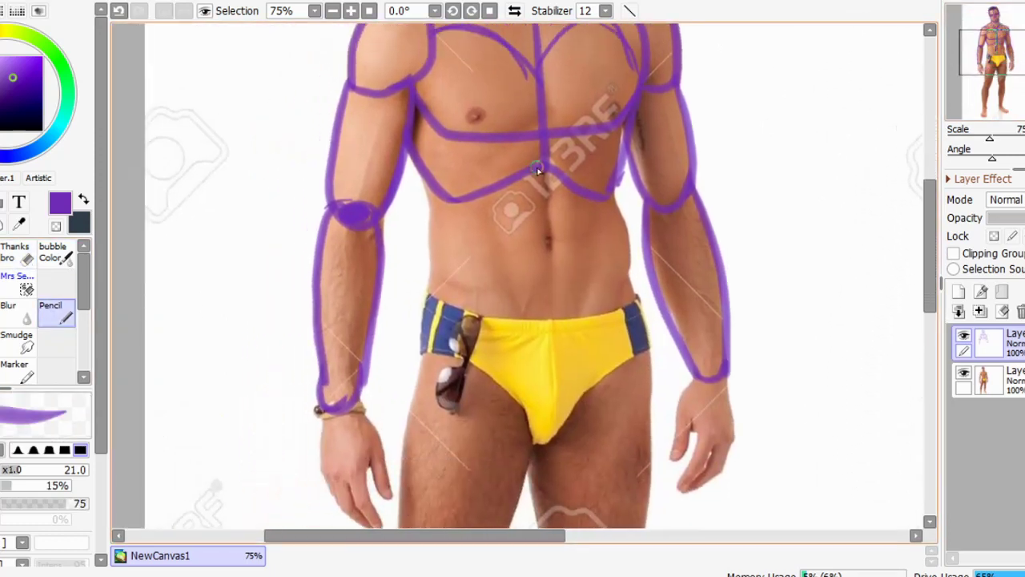
pyautogui.scroll(-2, 816, 184)
pyautogui.moveTo(422, 148); pyautogui.dragTo(433, 268)
pyautogui.moveTo(614, 166); pyautogui.dragTo(630, 277)
pyautogui.moveTo(434, 271); pyautogui.dragTo(625, 261)
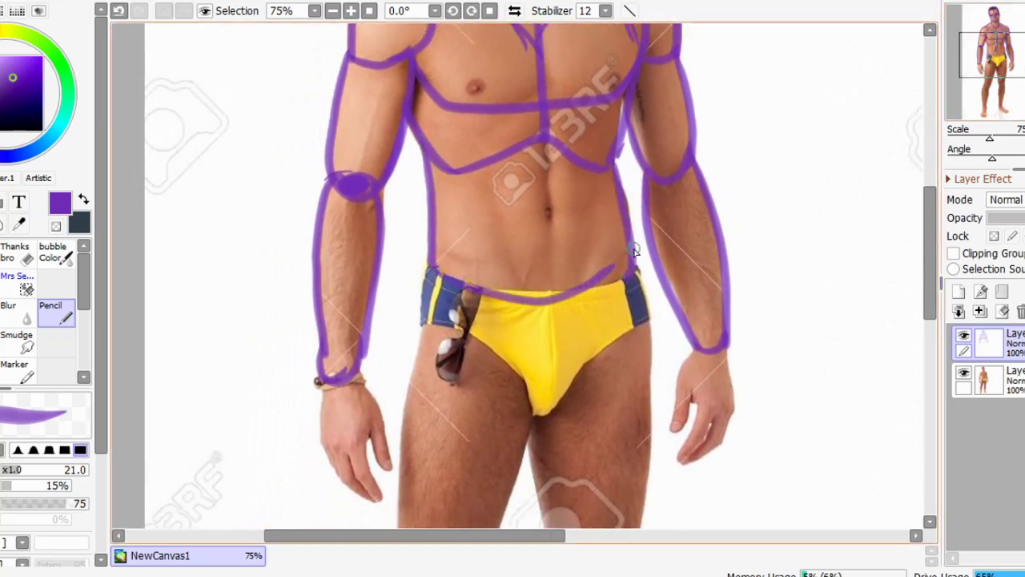
pyautogui.click(122, 13)
pyautogui.click(122, 13)
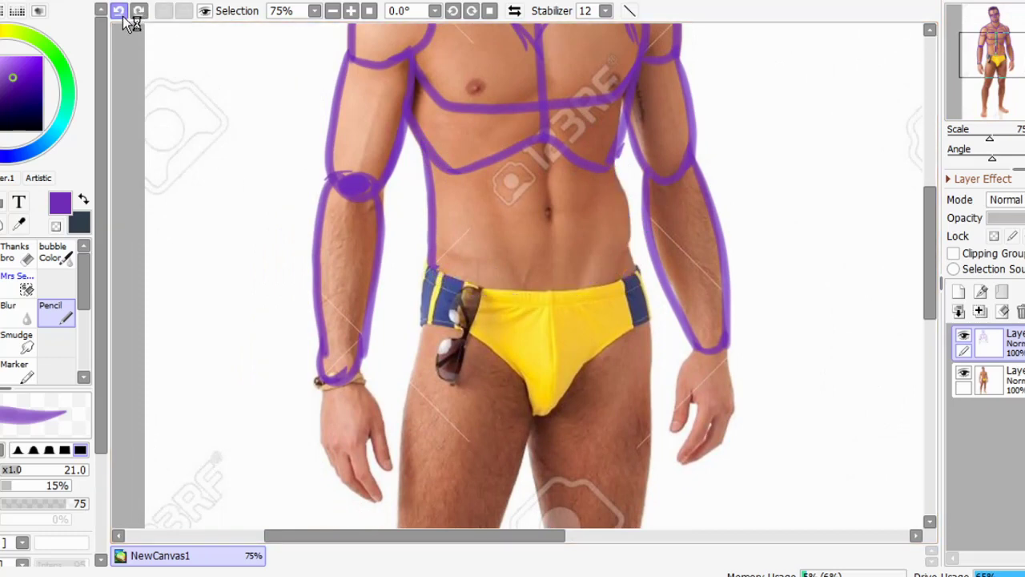
# Trace the remaining side of the waist and a V-shaped pelvis running from the hips to a rounded crotch
pyautogui.moveTo(613, 160)
pyautogui.mouseDown()
pyautogui.moveTo(637, 279)
pyautogui.moveTo(552, 410)
pyautogui.mouseUp()
pyautogui.moveTo(433, 262)
pyautogui.mouseDown()
pyautogui.moveTo(463, 280)
pyautogui.moveTo(533, 405)
pyautogui.moveTo(549, 412)
pyautogui.mouseUp()
pyautogui.moveTo(593, 330); pyautogui.dragTo(597, 329)
pyautogui.moveTo(572, 392); pyautogui.dragTo(624, 263)
# Erase the rough overlap on the pelvis edge, and close the pelvis with a curved line across the waist
pyautogui.click(19, 253)
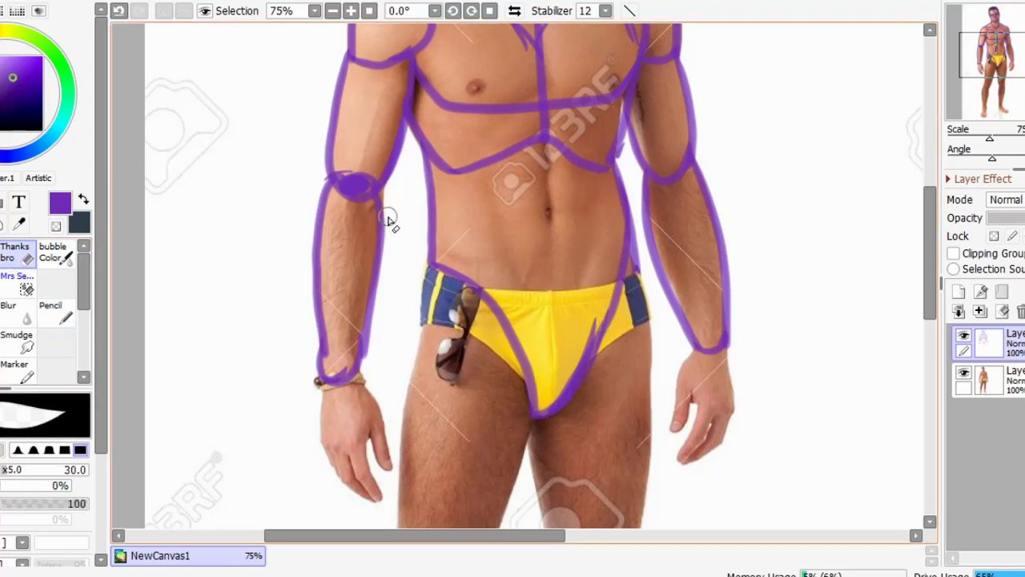
pyautogui.moveTo(572, 384); pyautogui.dragTo(593, 322)
pyautogui.click(57, 308)
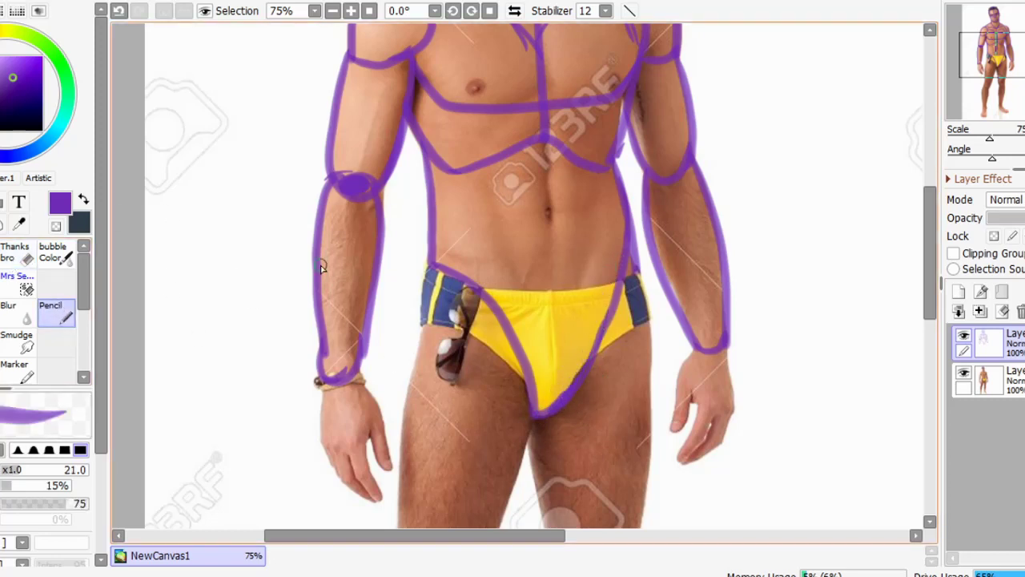
pyautogui.moveTo(463, 272); pyautogui.dragTo(630, 257)
# Outline both thighs from the hips and crotch down to rounded ends at the knees
pyautogui.moveTo(1006, 111); pyautogui.dragTo(1000, 126)
pyautogui.moveTo(485, 116)
pyautogui.mouseDown()
pyautogui.moveTo(464, 299)
pyautogui.moveTo(470, 411)
pyautogui.moveTo(535, 407)
pyautogui.mouseUp()
pyautogui.moveTo(589, 230)
pyautogui.mouseDown()
pyautogui.moveTo(564, 341)
pyautogui.moveTo(506, 450)
pyautogui.mouseUp()
pyautogui.moveTo(591, 264)
pyautogui.mouseDown()
pyautogui.moveTo(612, 403)
pyautogui.moveTo(636, 454)
pyautogui.mouseUp()
pyautogui.moveTo(693, 86)
pyautogui.mouseDown()
pyautogui.moveTo(707, 194)
pyautogui.moveTo(699, 357)
pyautogui.moveTo(691, 406)
pyautogui.moveTo(643, 443)
pyautogui.mouseUp()
pyautogui.click(1019, 54)
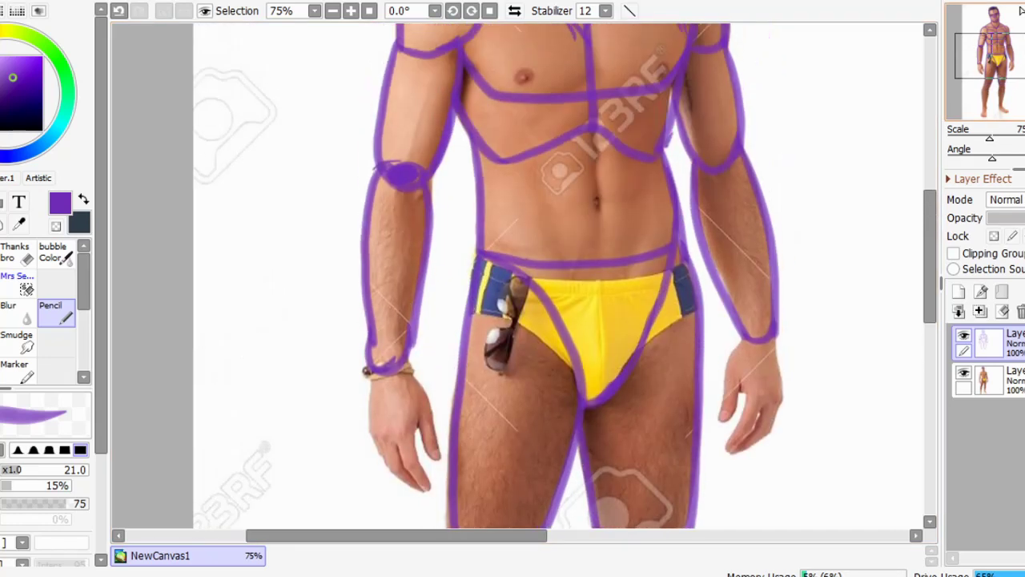
pyautogui.moveTo(703, 166); pyautogui.dragTo(723, 155)
# Outline the lower leg on the bracelet side down to the ankle, and draw a heavy circle for its knee joint
pyautogui.moveTo(990, 66); pyautogui.dragTo(985, 88)
pyautogui.moveTo(513, 150)
pyautogui.mouseDown()
pyautogui.moveTo(540, 187)
pyautogui.moveTo(542, 366)
pyautogui.moveTo(531, 441)
pyautogui.mouseUp()
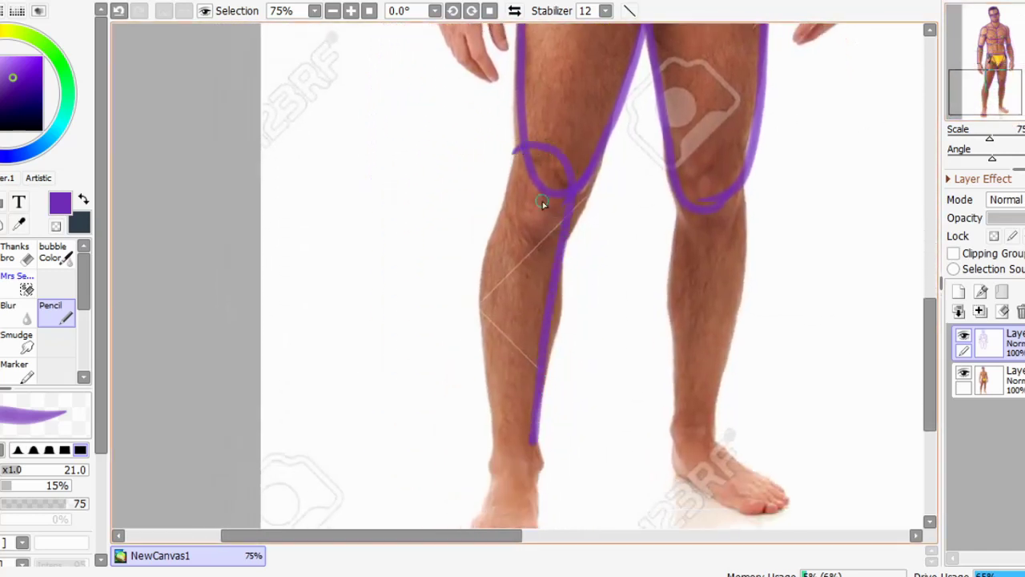
pyautogui.moveTo(512, 158)
pyautogui.mouseDown()
pyautogui.moveTo(478, 349)
pyautogui.moveTo(488, 426)
pyautogui.moveTo(531, 439)
pyautogui.mouseUp()
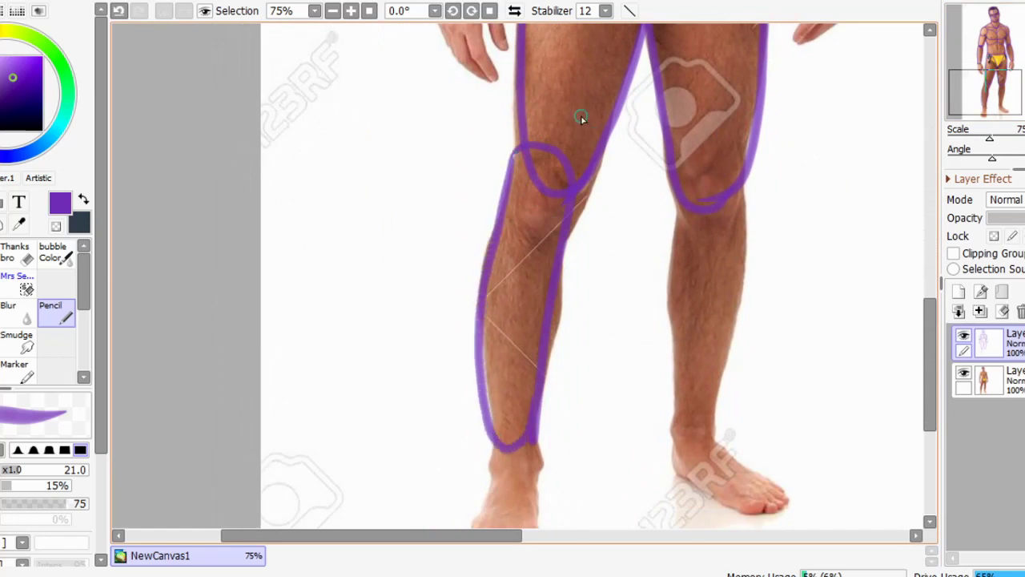
pyautogui.moveTo(542, 200)
pyautogui.mouseDown()
pyautogui.moveTo(556, 222)
pyautogui.moveTo(571, 197)
pyautogui.mouseUp()
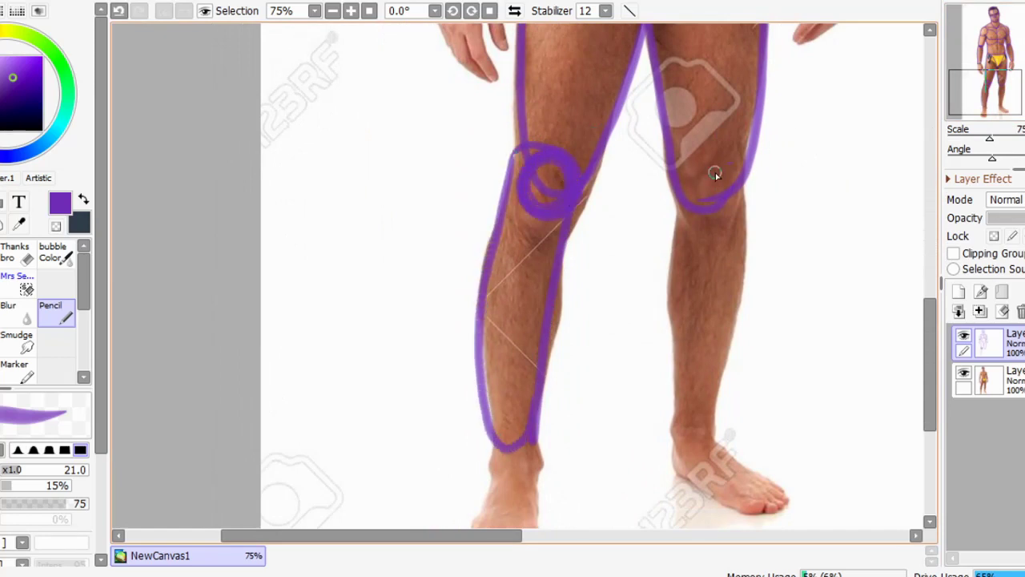
# Circle the knee joint of the other leg and outline its lower leg down to the ankle
pyautogui.moveTo(730, 164); pyautogui.dragTo(738, 171)
pyautogui.moveTo(670, 213)
pyautogui.mouseDown()
pyautogui.moveTo(673, 408)
pyautogui.moveTo(717, 401)
pyautogui.mouseUp()
pyautogui.moveTo(740, 224); pyautogui.dragTo(714, 414)
# Trace the hand on the bracelet side as a palm with simple thumb and finger shapes
pyautogui.moveTo(1012, 71)
pyautogui.mouseDown()
pyautogui.moveTo(1014, 43)
pyautogui.moveTo(1008, 60)
pyautogui.mouseUp()
pyautogui.scroll(1, 1014, 45)
pyautogui.scroll(1, 1011, 53)
pyautogui.moveTo(433, 107)
pyautogui.mouseDown()
pyautogui.moveTo(438, 246)
pyautogui.moveTo(522, 240)
pyautogui.mouseUp()
pyautogui.moveTo(511, 97)
pyautogui.mouseDown()
pyautogui.moveTo(545, 160)
pyautogui.moveTo(520, 253)
pyautogui.mouseUp()
pyautogui.moveTo(543, 165)
pyautogui.mouseDown()
pyautogui.moveTo(511, 149)
pyautogui.moveTo(501, 182)
pyautogui.moveTo(516, 230)
pyautogui.moveTo(559, 178)
pyautogui.moveTo(525, 225)
pyautogui.moveTo(555, 214)
pyautogui.moveTo(548, 272)
pyautogui.moveTo(491, 254)
pyautogui.moveTo(499, 292)
pyautogui.moveTo(526, 299)
pyautogui.moveTo(552, 346)
pyautogui.moveTo(443, 253)
pyautogui.mouseUp()
# Trace the hand without the bracelet as a palm with simple thumb and finger shapes
pyautogui.moveTo(801, 200); pyautogui.dragTo(297, 292)
pyautogui.moveTo(673, 146)
pyautogui.mouseDown()
pyautogui.moveTo(737, 265)
pyautogui.moveTo(738, 146)
pyautogui.mouseUp()
pyautogui.moveTo(663, 172); pyautogui.dragTo(681, 233)
pyautogui.moveTo(645, 188)
pyautogui.mouseDown()
pyautogui.moveTo(668, 249)
pyautogui.moveTo(641, 371)
pyautogui.moveTo(703, 357)
pyautogui.moveTo(751, 268)
pyautogui.mouseUp()
# Outline the foot on the bracelet side with an oval for each toe, and add small ankle joint ovals
pyautogui.moveTo(609, 448)
pyautogui.mouseDown()
pyautogui.moveTo(679, 368)
pyautogui.moveTo(696, 64)
pyautogui.mouseUp()
pyautogui.scroll(-2, 521, 277)
pyautogui.scroll(1, 815, 113)
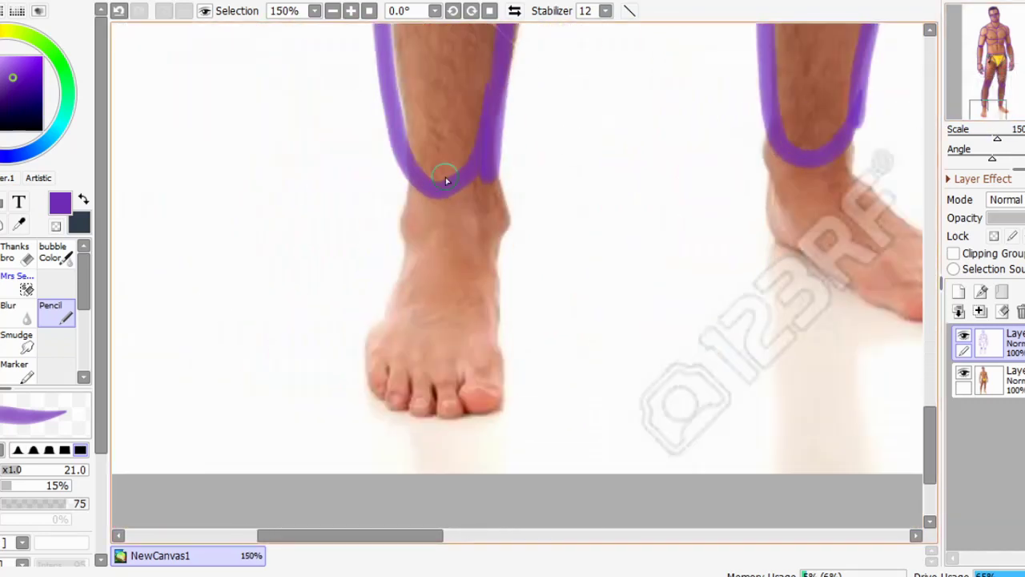
pyautogui.moveTo(405, 187)
pyautogui.mouseDown()
pyautogui.moveTo(468, 153)
pyautogui.moveTo(491, 189)
pyautogui.moveTo(515, 278)
pyautogui.moveTo(498, 197)
pyautogui.moveTo(495, 392)
pyautogui.moveTo(400, 209)
pyautogui.moveTo(401, 250)
pyautogui.moveTo(374, 343)
pyautogui.moveTo(392, 348)
pyautogui.moveTo(380, 355)
pyautogui.moveTo(476, 370)
pyautogui.moveTo(499, 345)
pyautogui.moveTo(477, 372)
pyautogui.moveTo(470, 357)
pyautogui.moveTo(490, 370)
pyautogui.moveTo(462, 370)
pyautogui.moveTo(497, 392)
pyautogui.moveTo(498, 355)
pyautogui.moveTo(449, 382)
pyautogui.moveTo(447, 365)
pyautogui.moveTo(446, 415)
pyautogui.moveTo(443, 361)
pyautogui.moveTo(409, 374)
pyautogui.moveTo(423, 361)
pyautogui.moveTo(416, 377)
pyautogui.moveTo(395, 358)
pyautogui.moveTo(402, 395)
pyautogui.moveTo(372, 341)
pyautogui.moveTo(373, 394)
pyautogui.mouseUp()
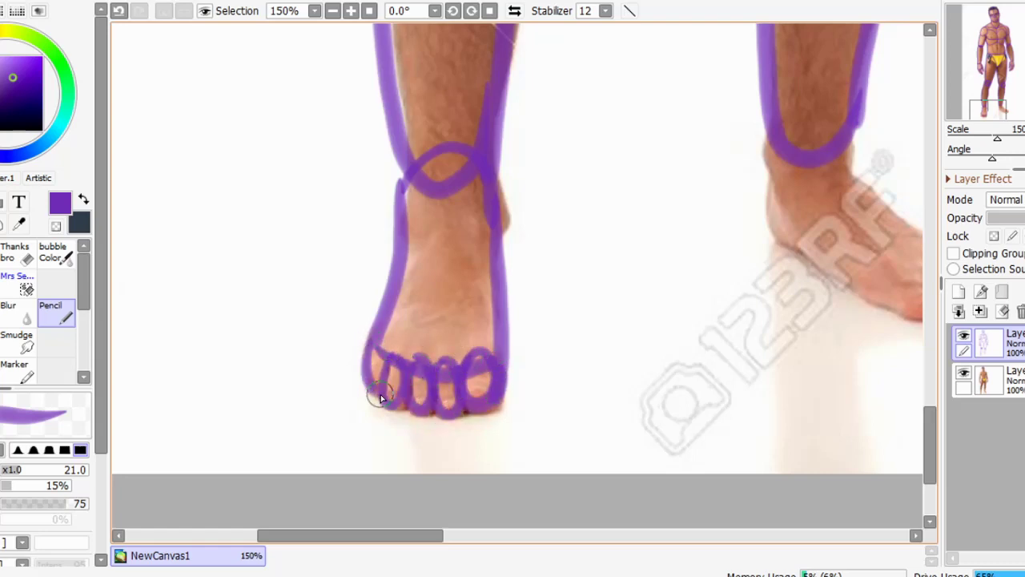
pyautogui.moveTo(490, 172); pyautogui.dragTo(502, 224)
pyautogui.moveTo(418, 187)
pyautogui.mouseDown()
pyautogui.moveTo(425, 194)
pyautogui.moveTo(409, 169)
pyautogui.mouseUp()
# Trace the other foot from the ankle and heel to the toes, with a small ankle joint and separate toe shapes
pyautogui.moveTo(721, 112); pyautogui.dragTo(526, 229)
pyautogui.moveTo(535, 204); pyautogui.dragTo(598, 253)
pyautogui.moveTo(519, 256)
pyautogui.mouseDown()
pyautogui.moveTo(588, 341)
pyautogui.moveTo(708, 329)
pyautogui.mouseUp()
pyautogui.moveTo(604, 257); pyautogui.dragTo(712, 330)
pyautogui.click(515, 11)
pyautogui.moveTo(368, 361)
pyautogui.mouseDown()
pyautogui.moveTo(351, 398)
pyautogui.moveTo(394, 372)
pyautogui.moveTo(378, 398)
pyautogui.moveTo(373, 362)
pyautogui.mouseUp()
pyautogui.hotkey('ctrl', 'z')
pyautogui.moveTo(349, 359)
pyautogui.mouseDown()
pyautogui.moveTo(338, 391)
pyautogui.moveTo(320, 391)
pyautogui.mouseUp()
pyautogui.moveTo(327, 344); pyautogui.dragTo(291, 372)
pyautogui.moveTo(303, 346); pyautogui.dragTo(335, 338)
# Hide the photo layer and inspect the whole construction figure on its own
pyautogui.press('Home')
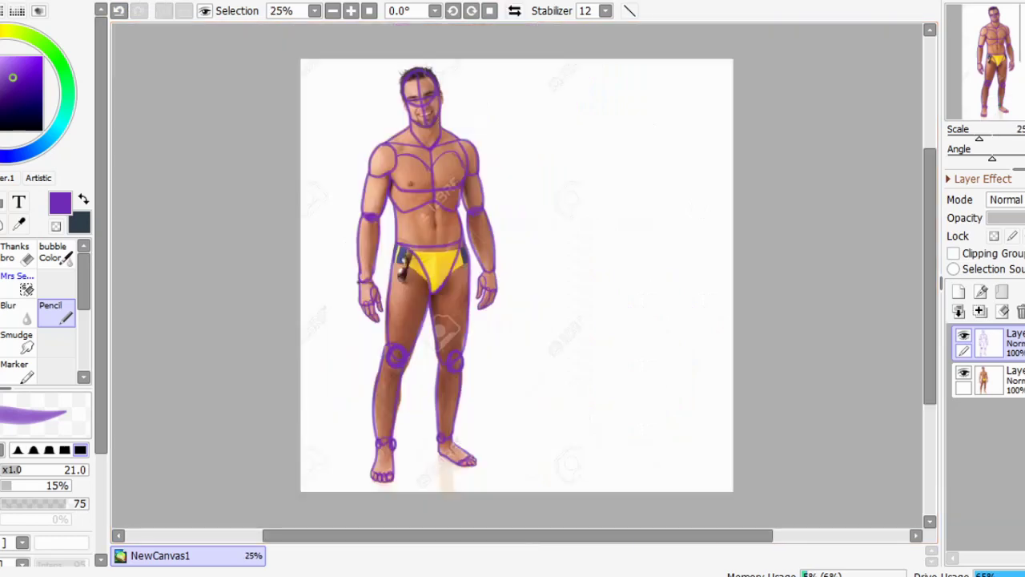
pyautogui.scroll(1, 517, 276)
pyautogui.moveTo(517, 309)
pyautogui.mouseDown()
pyautogui.moveTo(517, 276)
pyautogui.moveTo(530, 305)
pyautogui.mouseUp()
pyautogui.click(964, 373)
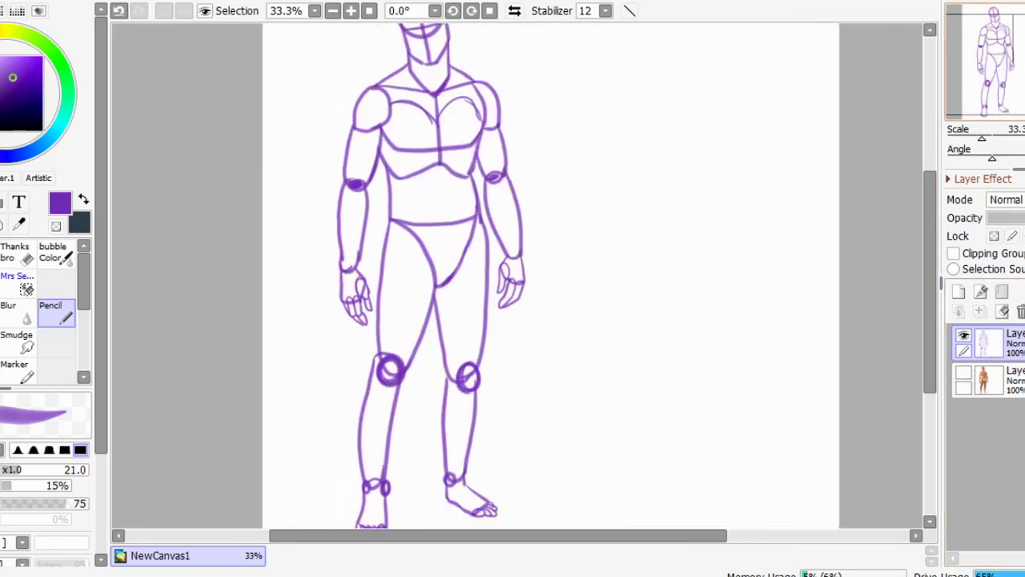
pyautogui.hotkey('ctrl', '0')
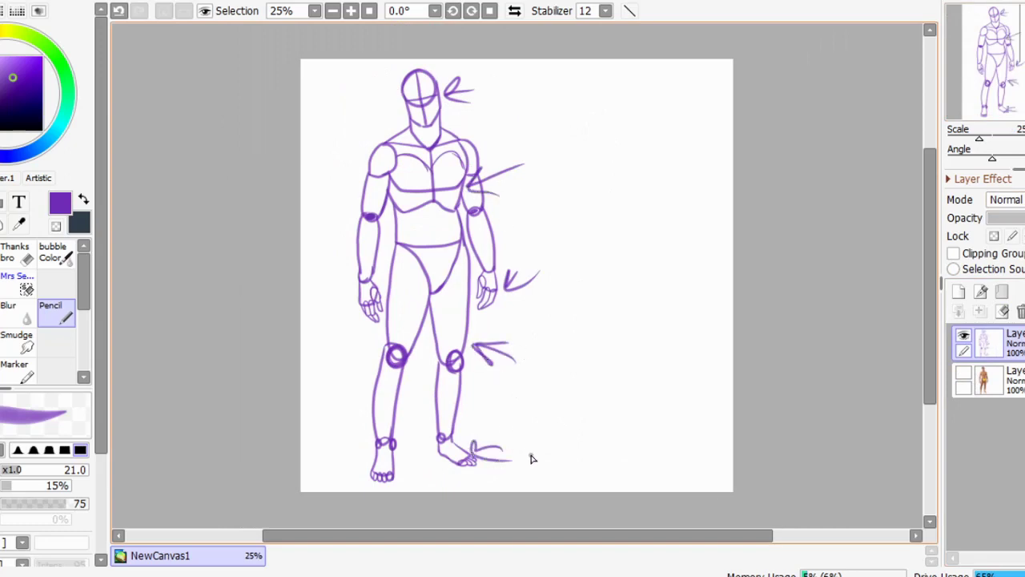
# Set the pencil colour to black and its brush size to 30
pyautogui.moveTo(17, 108); pyautogui.dragTo(18, 135)
pyautogui.click(18, 473)
pyautogui.moveTo(17, 474); pyautogui.dragTo(28, 471)
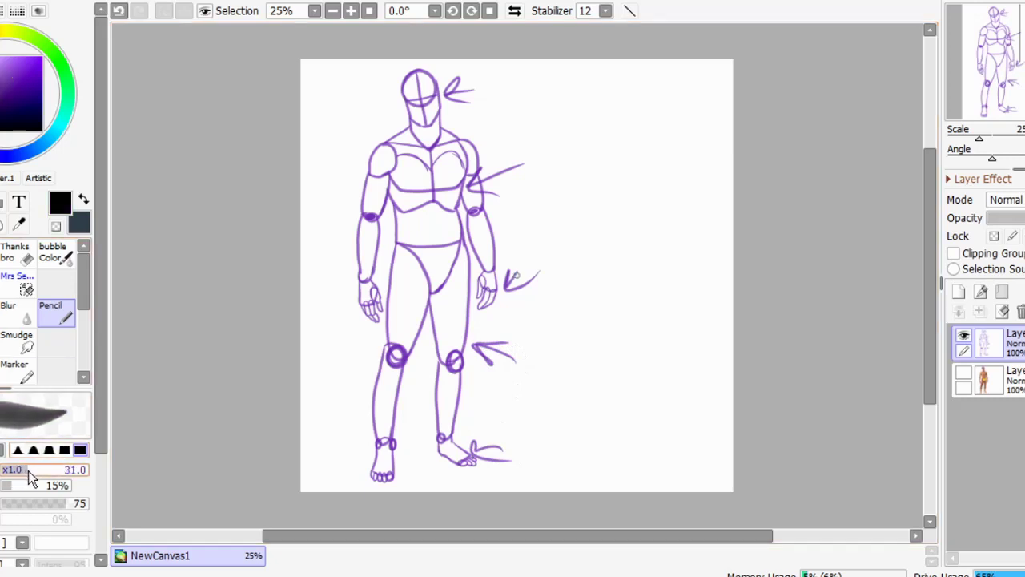
# Show the photo layer again and compare it with the construction by hiding and showing the line layer
pyautogui.click(964, 375)
pyautogui.click(964, 340)
pyautogui.click(964, 341)
pyautogui.click(966, 342)
pyautogui.click(965, 342)
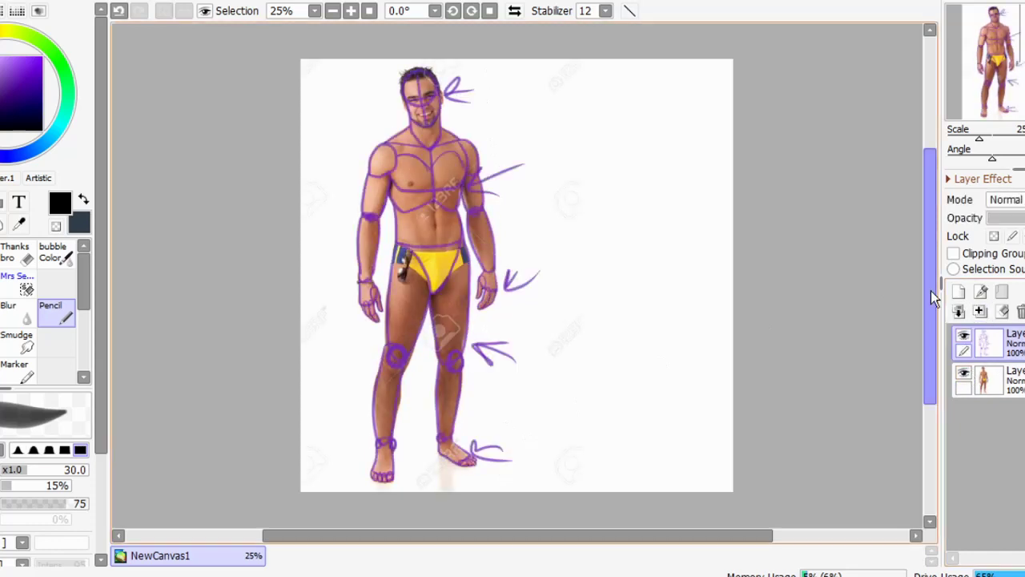
# Undo the arrow marks drawn beside the figure
pyautogui.click(120, 11)
pyautogui.click(120, 11)
pyautogui.click(121, 10)
pyautogui.click(120, 10)
pyautogui.click(120, 10)
# Choose a green drawing colour and add a new layer above the construction layer
pyautogui.moveTo(1009, 40); pyautogui.dragTo(1006, 36)
pyautogui.scroll(-1, 1007, 35)
pyautogui.scroll(2, 1007, 36)
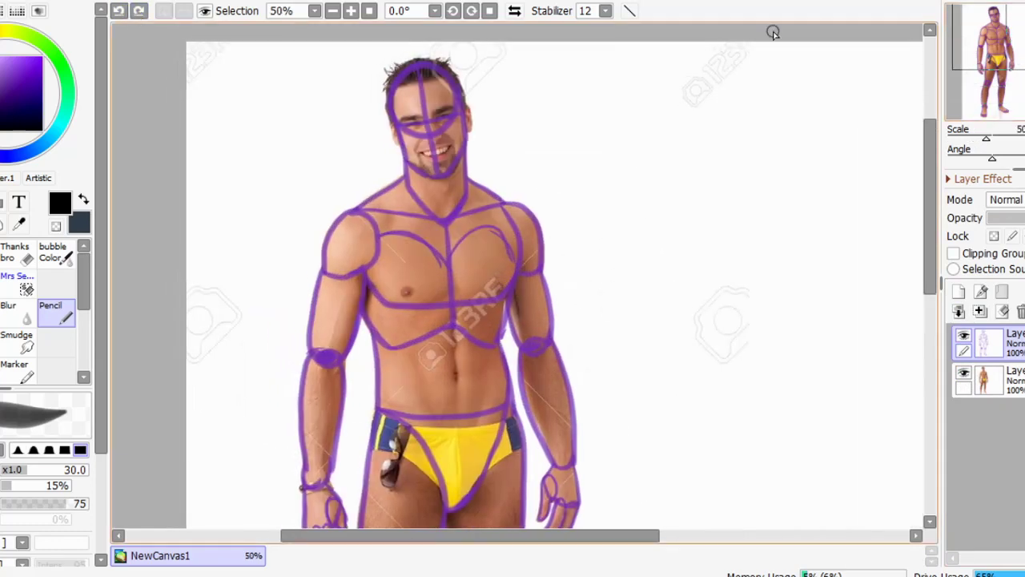
pyautogui.click(35, 38)
pyautogui.click(21, 72)
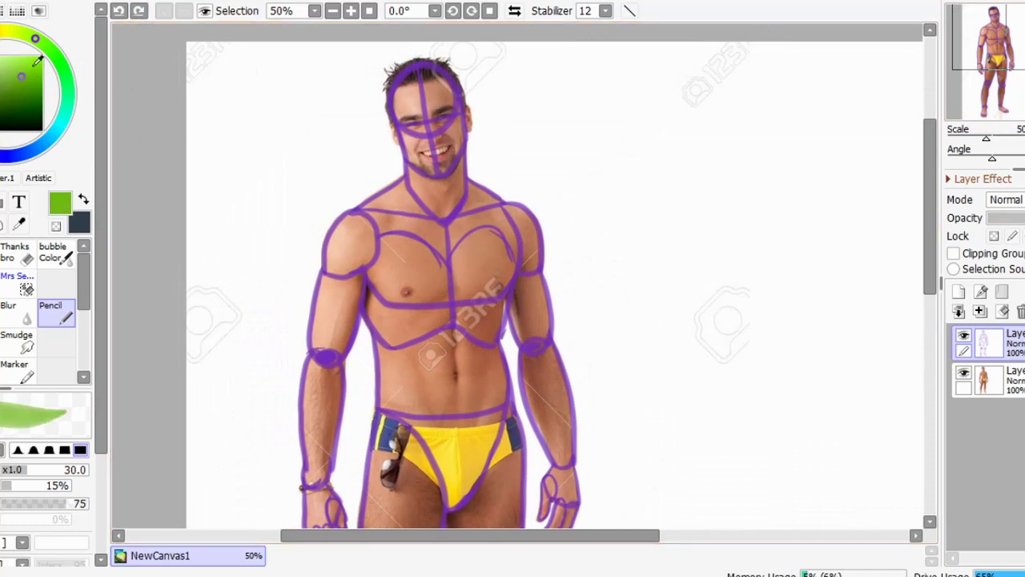
pyautogui.click(959, 292)
# Outline the joined shoulder and chest muscle shapes on both sides of the torso in green
pyautogui.scroll(1, 1006, 35)
pyautogui.moveTo(1005, 34); pyautogui.dragTo(1002, 34)
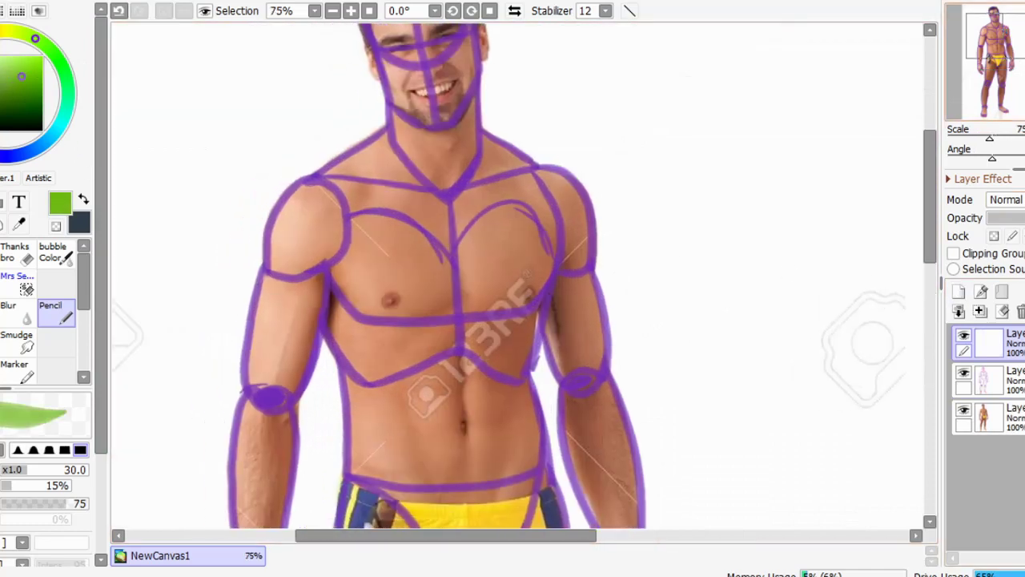
pyautogui.moveTo(293, 273)
pyautogui.mouseDown()
pyautogui.moveTo(323, 267)
pyautogui.moveTo(378, 316)
pyautogui.moveTo(435, 313)
pyautogui.moveTo(455, 287)
pyautogui.moveTo(408, 226)
pyautogui.moveTo(324, 201)
pyautogui.moveTo(303, 182)
pyautogui.moveTo(344, 209)
pyautogui.moveTo(310, 180)
pyautogui.moveTo(264, 249)
pyautogui.moveTo(336, 268)
pyautogui.mouseUp()
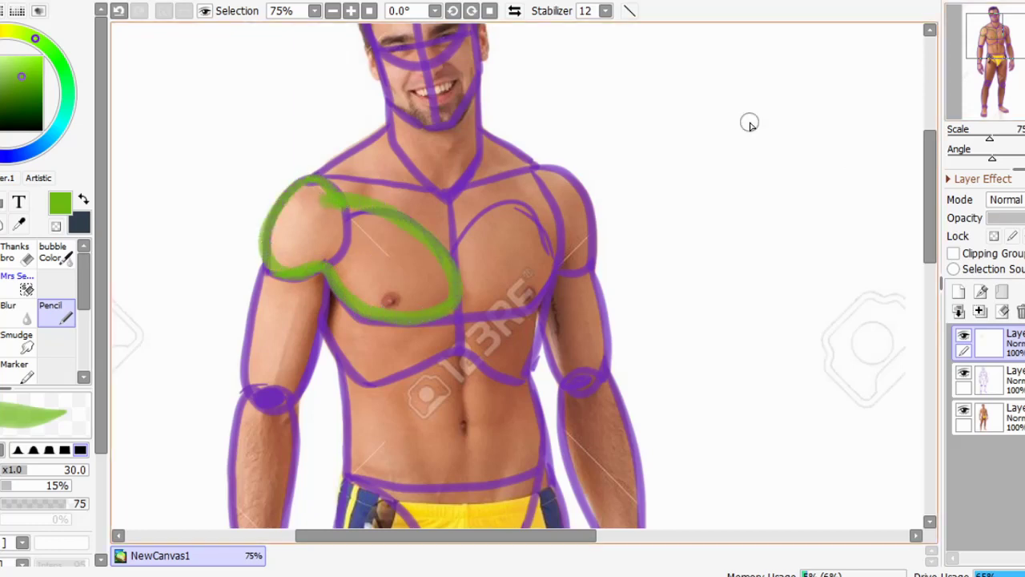
pyautogui.moveTo(459, 299)
pyautogui.mouseDown()
pyautogui.moveTo(481, 229)
pyautogui.moveTo(542, 234)
pyautogui.moveTo(540, 293)
pyautogui.moveTo(564, 276)
pyautogui.moveTo(587, 245)
pyautogui.moveTo(573, 199)
pyautogui.mouseUp()
# Sketch a pair of overlapping elongated muscle shapes with short accent strokes in the blank area beside the figure
pyautogui.moveTo(1007, 33); pyautogui.dragTo(1013, 33)
pyautogui.moveTo(520, 53); pyautogui.dragTo(561, 148)
pyautogui.moveTo(506, 70); pyautogui.dragTo(614, 112)
pyautogui.moveTo(560, 51)
pyautogui.mouseDown()
pyautogui.moveTo(613, 128)
pyautogui.moveTo(629, 183)
pyautogui.moveTo(695, 251)
pyautogui.mouseUp()
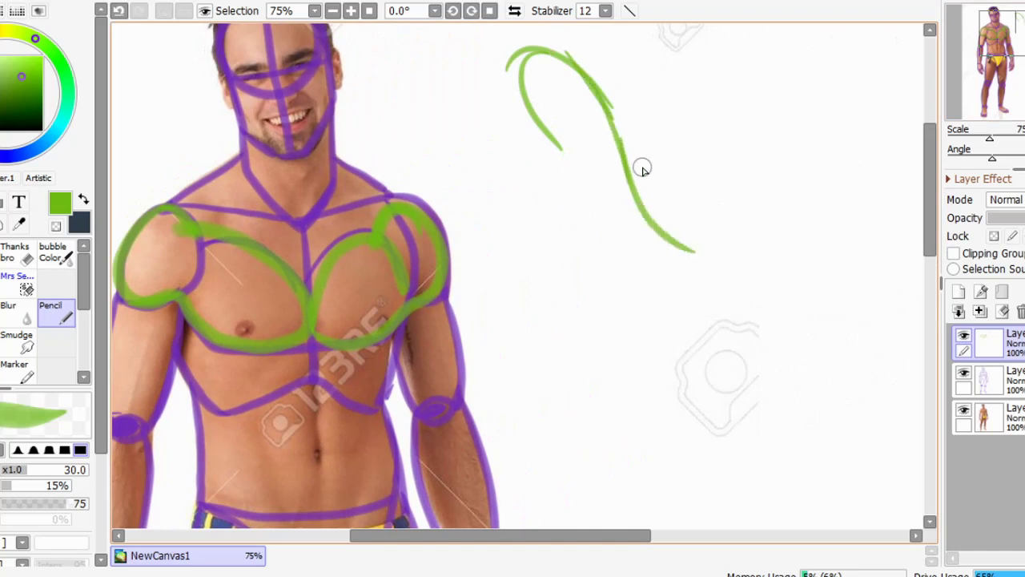
pyautogui.moveTo(557, 142); pyautogui.dragTo(614, 218)
pyautogui.moveTo(623, 110)
pyautogui.mouseDown()
pyautogui.moveTo(716, 201)
pyautogui.moveTo(739, 258)
pyautogui.moveTo(692, 241)
pyautogui.moveTo(721, 241)
pyautogui.mouseUp()
pyautogui.moveTo(705, 141); pyautogui.dragTo(716, 131)
pyautogui.moveTo(790, 144); pyautogui.dragTo(847, 206)
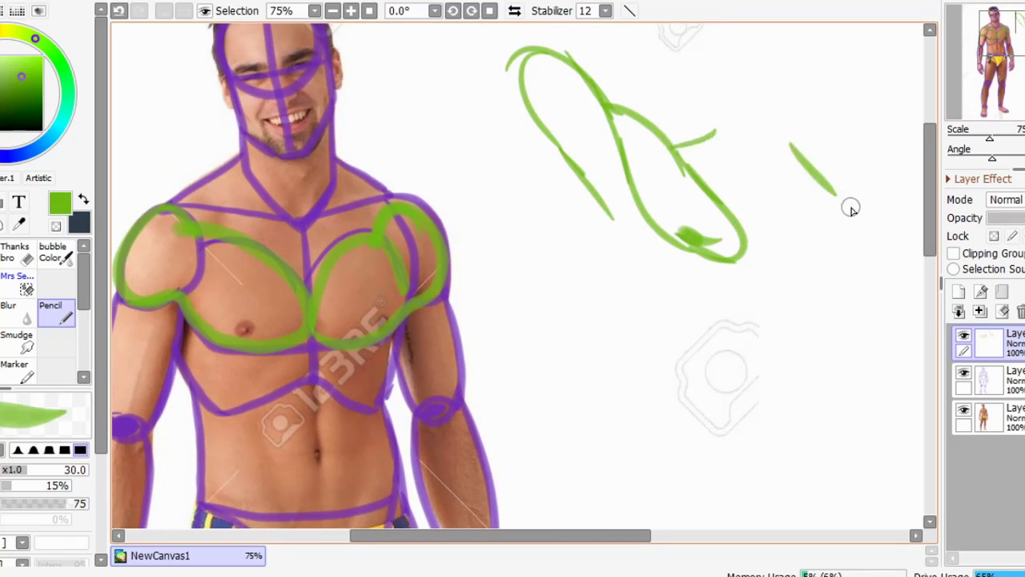
# Extend the side sketch's lower contour, reinforce its overlapping shapes, and undo the last stray mark
pyautogui.moveTo(606, 201)
pyautogui.mouseDown()
pyautogui.moveTo(606, 220)
pyautogui.moveTo(691, 333)
pyautogui.mouseUp()
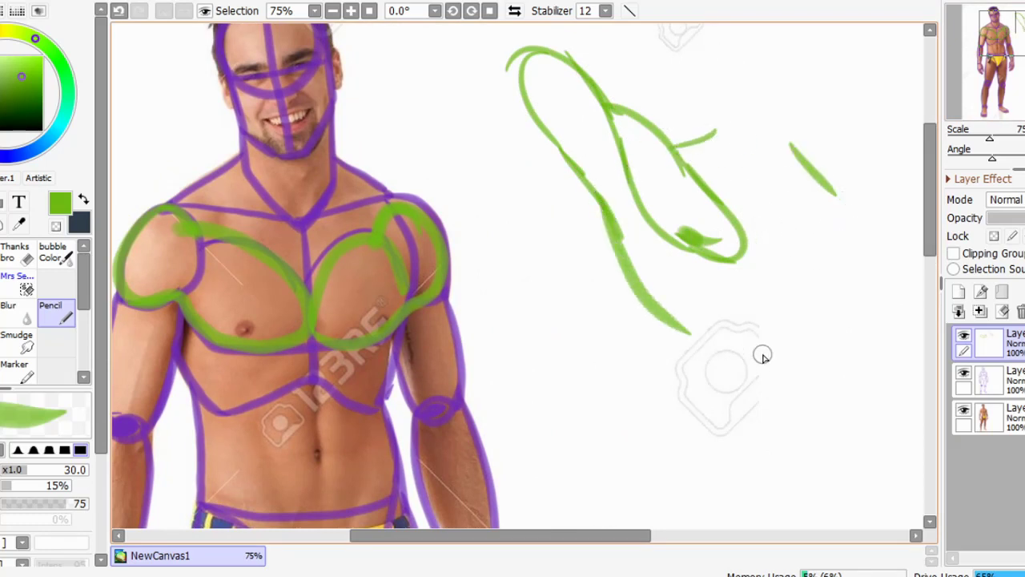
pyautogui.moveTo(621, 187); pyautogui.dragTo(606, 190)
pyautogui.moveTo(610, 111)
pyautogui.mouseDown()
pyautogui.moveTo(696, 255)
pyautogui.moveTo(730, 260)
pyautogui.mouseUp()
pyautogui.moveTo(637, 124)
pyautogui.mouseDown()
pyautogui.moveTo(684, 161)
pyautogui.moveTo(739, 258)
pyautogui.mouseUp()
pyautogui.moveTo(138, 279); pyautogui.dragTo(146, 280)
pyautogui.click(119, 10)
# Draw the V-shaped neck muscles in green from both sides of the jaw to the base of the throat
pyautogui.moveTo(1021, 65); pyautogui.dragTo(1011, 58)
pyautogui.moveTo(364, 189); pyautogui.dragTo(431, 279)
pyautogui.moveTo(445, 187); pyautogui.dragTo(418, 280)
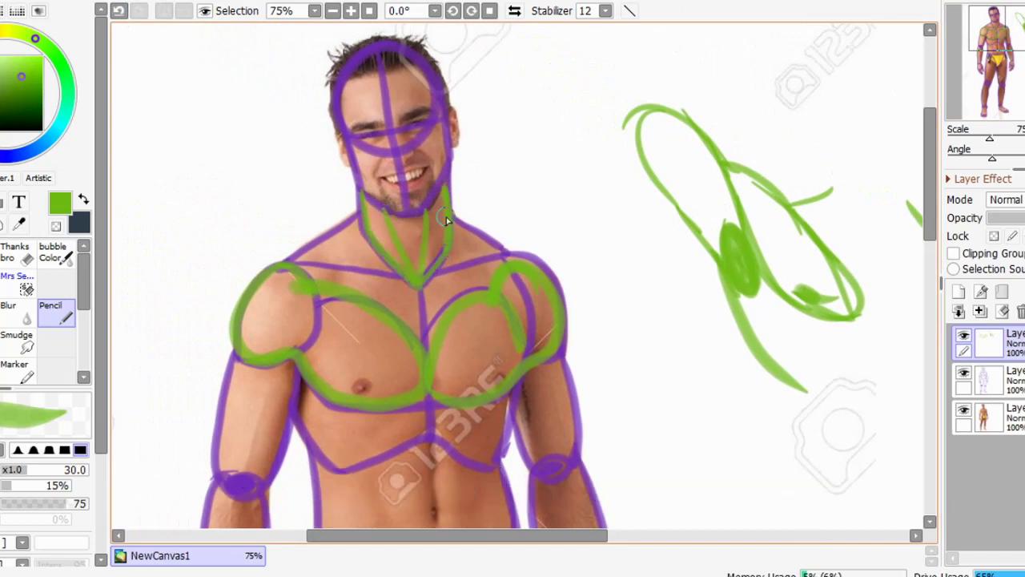
# Outline both sides of the abdominal muscles from below the chest to the waistband, and mark the navel in green
pyautogui.moveTo(659, 384); pyautogui.dragTo(738, 121)
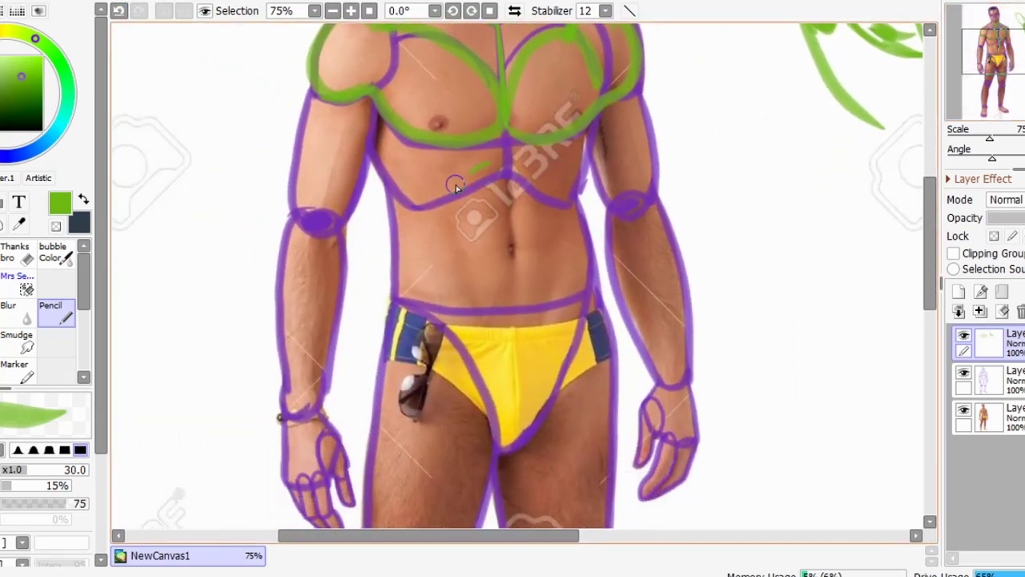
pyautogui.moveTo(563, 188); pyautogui.dragTo(569, 276)
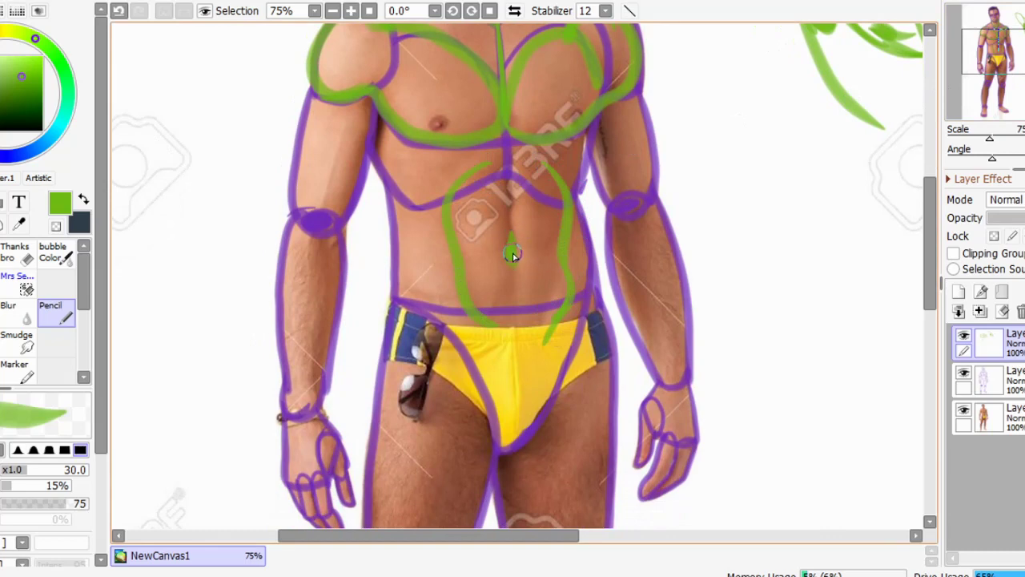
pyautogui.moveTo(510, 265); pyautogui.dragTo(511, 267)
# Draw the upper arm muscles in green on the bracelet side, between the shoulder and the elbow
pyautogui.moveTo(618, 116)
pyautogui.mouseDown()
pyautogui.moveTo(592, 160)
pyautogui.moveTo(628, 125)
pyautogui.moveTo(647, 188)
pyautogui.moveTo(623, 116)
pyautogui.mouseUp()
pyautogui.moveTo(352, 120)
pyautogui.mouseDown()
pyautogui.moveTo(343, 210)
pyautogui.moveTo(370, 119)
pyautogui.moveTo(328, 103)
pyautogui.moveTo(334, 155)
pyautogui.moveTo(343, 120)
pyautogui.moveTo(383, 168)
pyautogui.moveTo(389, 109)
pyautogui.moveTo(373, 201)
pyautogui.moveTo(350, 240)
pyautogui.mouseUp()
pyautogui.moveTo(341, 104); pyautogui.dragTo(297, 191)
# Outline the inner and front thigh muscles on the bracelet-side leg, and circle its kneecap in green
pyautogui.moveTo(1001, 53); pyautogui.dragTo(1002, 74)
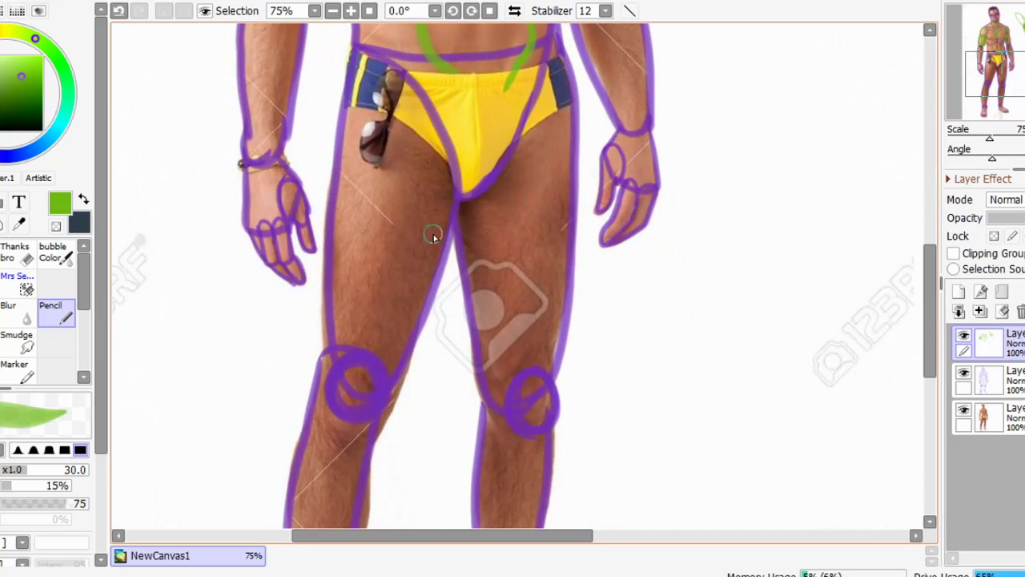
pyautogui.moveTo(448, 195)
pyautogui.mouseDown()
pyautogui.moveTo(423, 170)
pyautogui.moveTo(392, 381)
pyautogui.mouseUp()
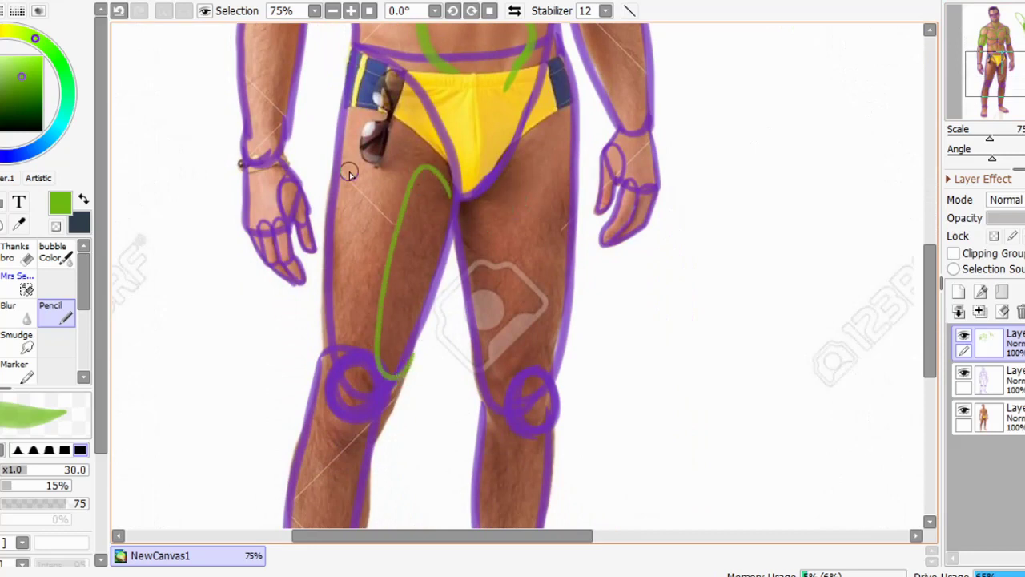
pyautogui.moveTo(348, 179)
pyautogui.mouseDown()
pyautogui.moveTo(355, 389)
pyautogui.moveTo(366, 135)
pyautogui.moveTo(412, 138)
pyautogui.moveTo(412, 192)
pyautogui.mouseUp()
pyautogui.moveTo(344, 363)
pyautogui.mouseDown()
pyautogui.moveTo(360, 418)
pyautogui.moveTo(378, 375)
pyautogui.mouseUp()
# Draw the calf curves in green along both sides of the bracelet-side lower leg and one side of the other
pyautogui.scroll(-5, 650, 302)
pyautogui.moveTo(529, 126); pyautogui.dragTo(537, 358)
pyautogui.moveTo(521, 278); pyautogui.dragTo(535, 375)
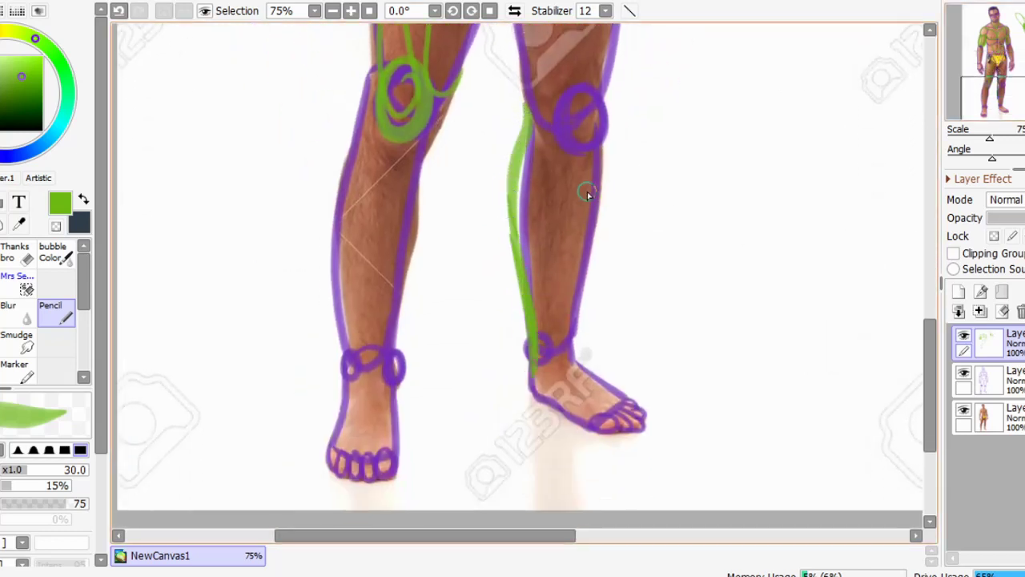
pyautogui.moveTo(426, 131); pyautogui.dragTo(402, 404)
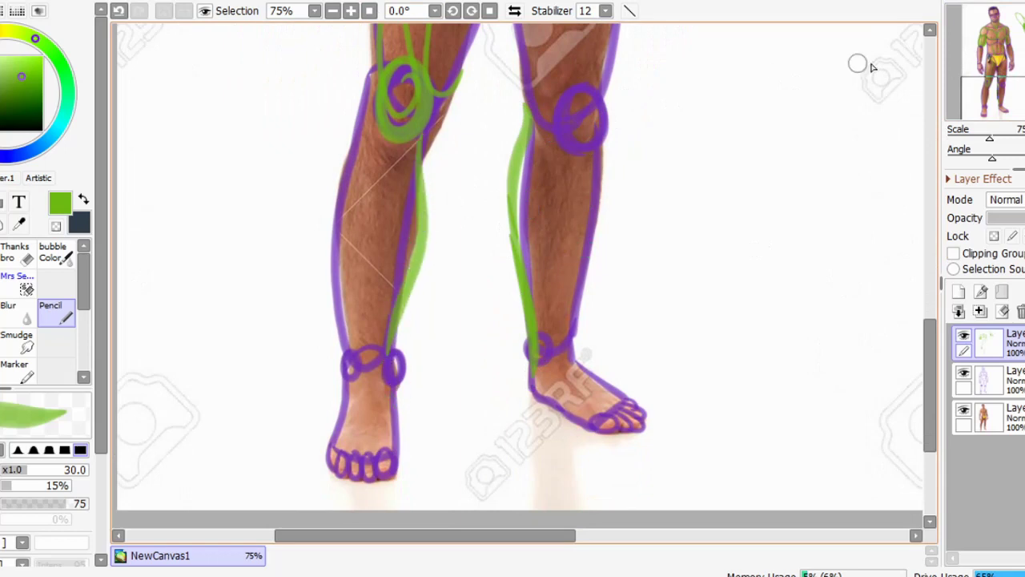
pyautogui.moveTo(365, 133); pyautogui.dragTo(341, 380)
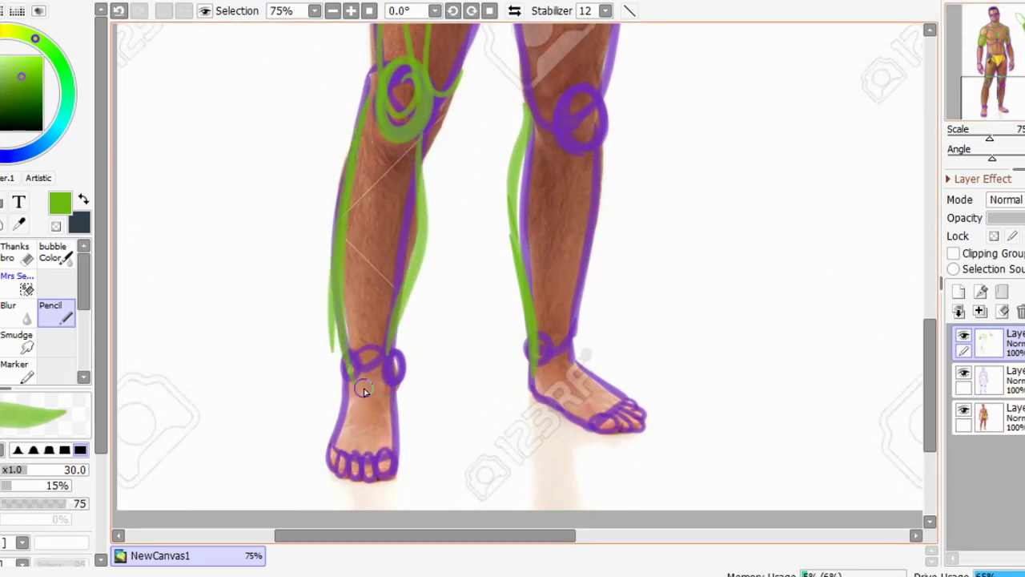
# Draw short green muscle curves over both hips, at the sides of the swim briefs
pyautogui.scroll(5, 336, 149)
pyautogui.moveTo(326, 120); pyautogui.dragTo(317, 184)
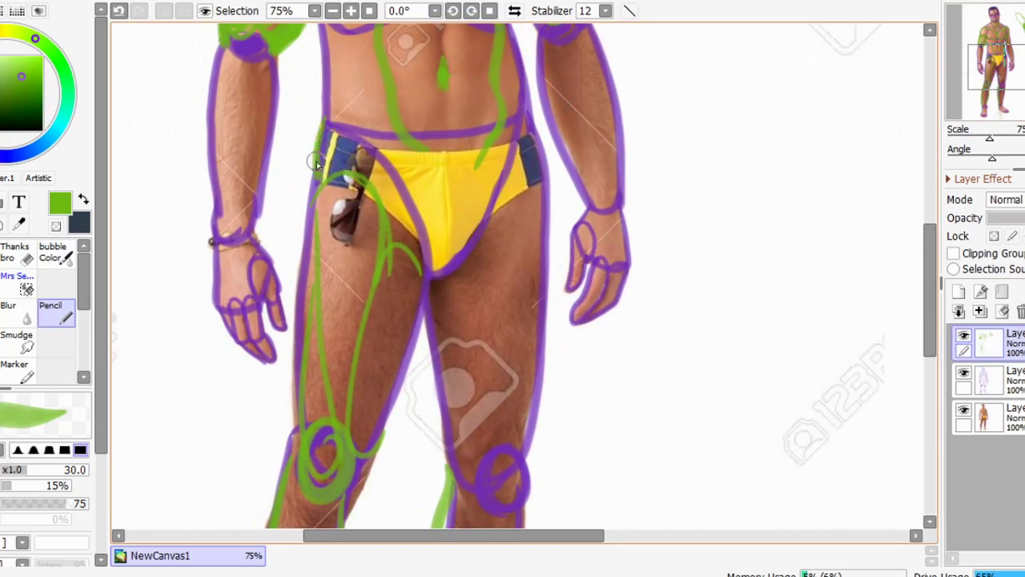
pyautogui.moveTo(529, 113)
pyautogui.mouseDown()
pyautogui.moveTo(531, 173)
pyautogui.moveTo(503, 192)
pyautogui.mouseUp()
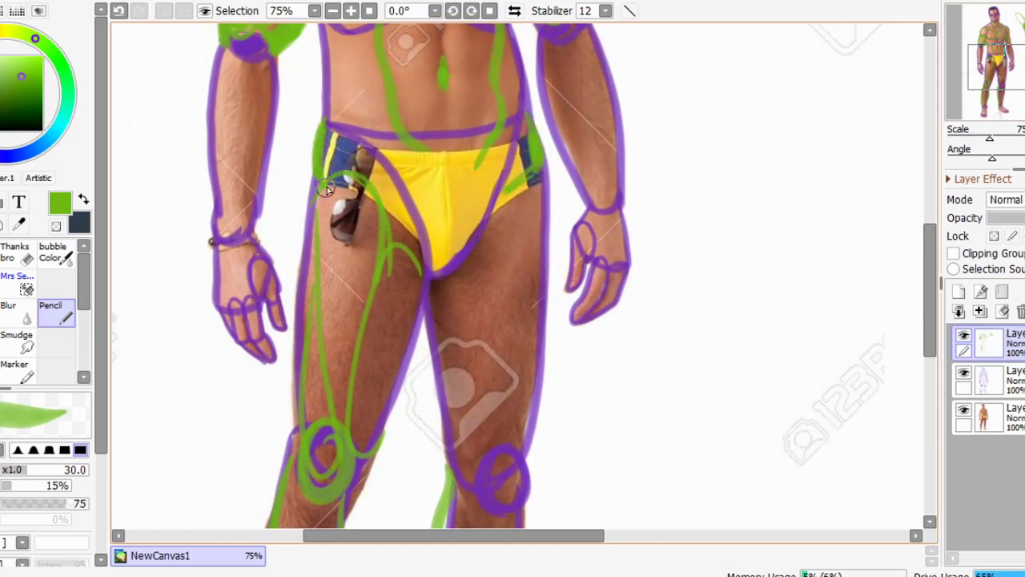
# Draw green muscle curves across both hips and waistline, and along the bare-wrist side of the abdomen
pyautogui.moveTo(322, 192); pyautogui.dragTo(421, 229)
pyautogui.moveTo(325, 124)
pyautogui.mouseDown()
pyautogui.moveTo(471, 139)
pyautogui.moveTo(568, 124)
pyautogui.moveTo(545, 228)
pyautogui.mouseUp()
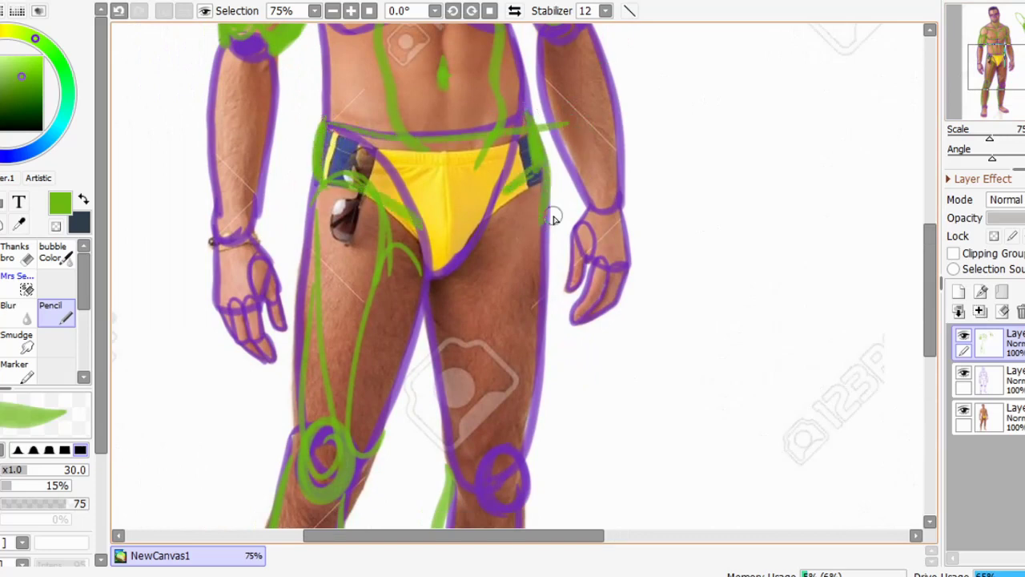
pyautogui.click(1006, 62)
pyautogui.moveTo(502, 123); pyautogui.dragTo(487, 195)
pyautogui.moveTo(492, 76); pyautogui.dragTo(503, 167)
pyautogui.scroll(10, 491, 183)
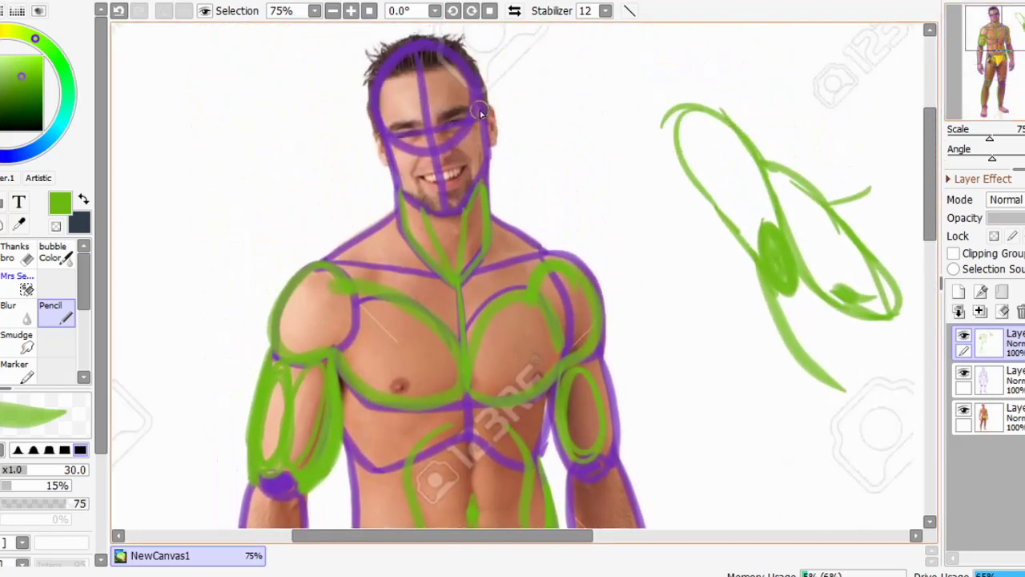
pyautogui.click(1003, 40)
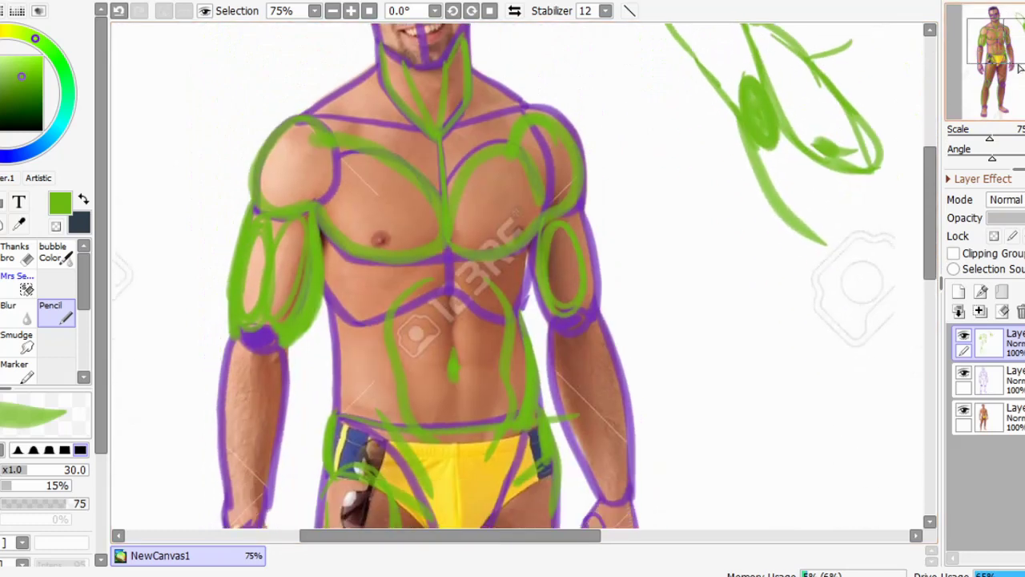
pyautogui.scroll(-5, 558, 110)
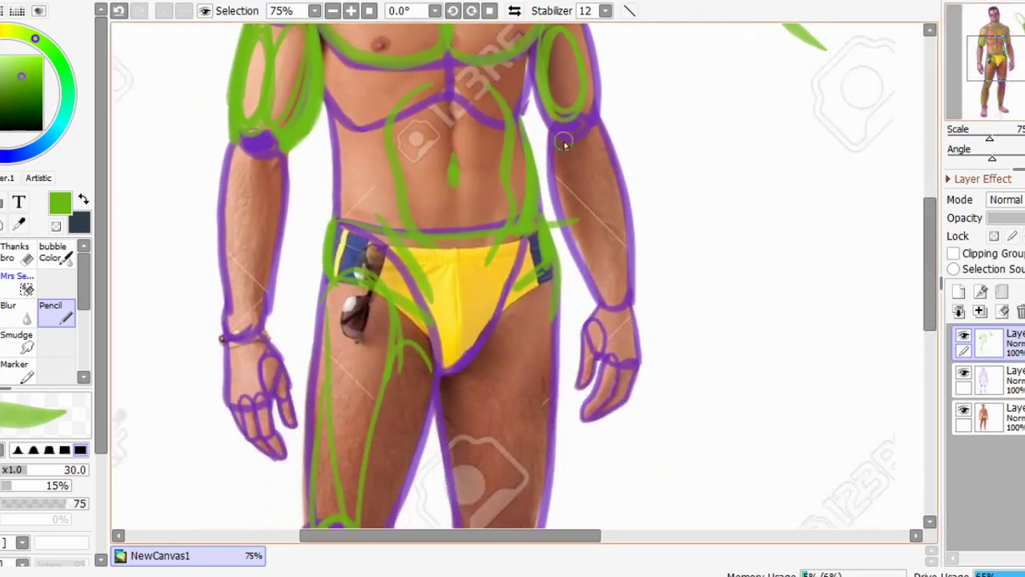
# Circle two green palm pads on the bare-wrist hand, and sketch a box-shaped palm beside the figure
pyautogui.moveTo(607, 342); pyautogui.dragTo(611, 337)
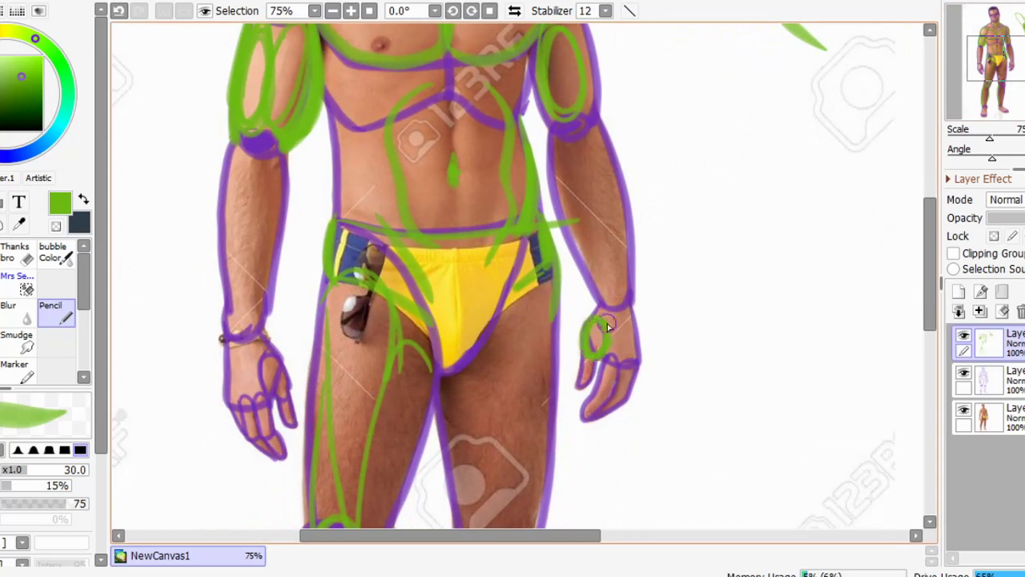
pyautogui.moveTo(692, 320)
pyautogui.mouseDown()
pyautogui.moveTo(694, 263)
pyautogui.moveTo(777, 252)
pyautogui.moveTo(778, 309)
pyautogui.moveTo(691, 307)
pyautogui.moveTo(679, 297)
pyautogui.moveTo(714, 225)
pyautogui.moveTo(799, 229)
pyautogui.moveTo(793, 344)
pyautogui.mouseUp()
pyautogui.click(118, 11)
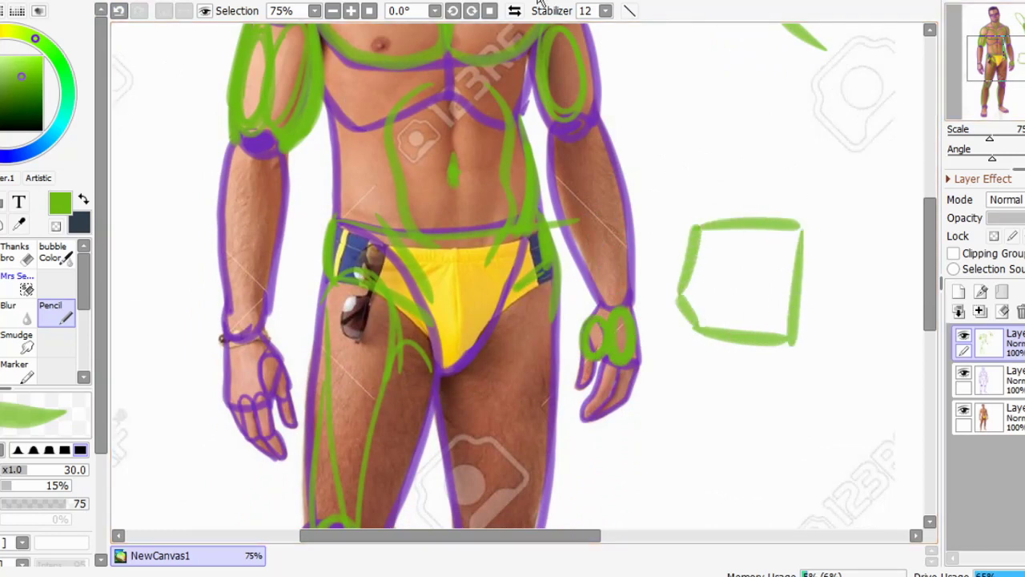
# Divide the box-shaped palm with a curve, and add the fingers and thumb in green
pyautogui.click(514, 11)
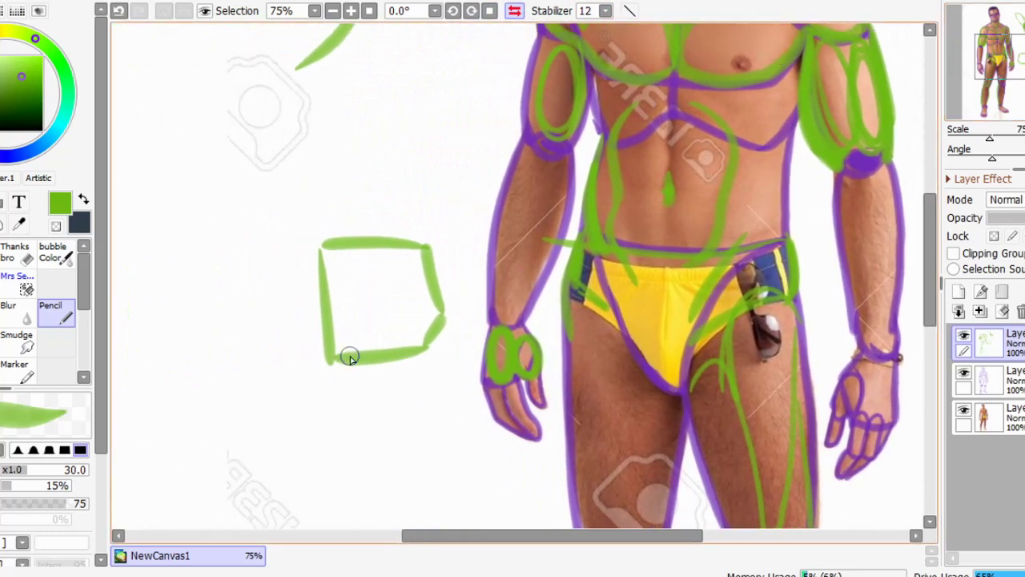
pyautogui.moveTo(352, 242)
pyautogui.mouseDown()
pyautogui.moveTo(365, 368)
pyautogui.moveTo(378, 320)
pyautogui.mouseUp()
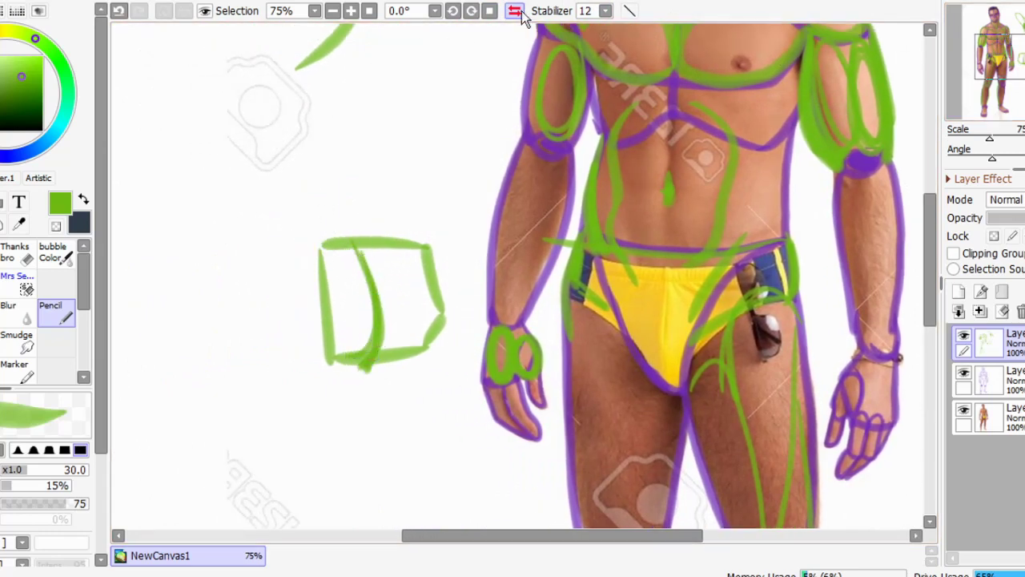
pyautogui.press('h')
pyautogui.moveTo(705, 140)
pyautogui.mouseDown()
pyautogui.moveTo(687, 187)
pyautogui.moveTo(683, 256)
pyautogui.mouseUp()
pyautogui.moveTo(607, 358)
pyautogui.mouseDown()
pyautogui.moveTo(557, 264)
pyautogui.moveTo(585, 273)
pyautogui.moveTo(598, 292)
pyautogui.moveTo(609, 355)
pyautogui.moveTo(635, 353)
pyautogui.moveTo(617, 305)
pyautogui.moveTo(632, 324)
pyautogui.moveTo(584, 271)
pyautogui.moveTo(554, 253)
pyautogui.mouseUp()
pyautogui.moveTo(602, 286)
pyautogui.mouseDown()
pyautogui.moveTo(627, 124)
pyautogui.moveTo(685, 198)
pyautogui.moveTo(665, 154)
pyautogui.mouseUp()
pyautogui.moveTo(627, 125); pyautogui.dragTo(636, 239)
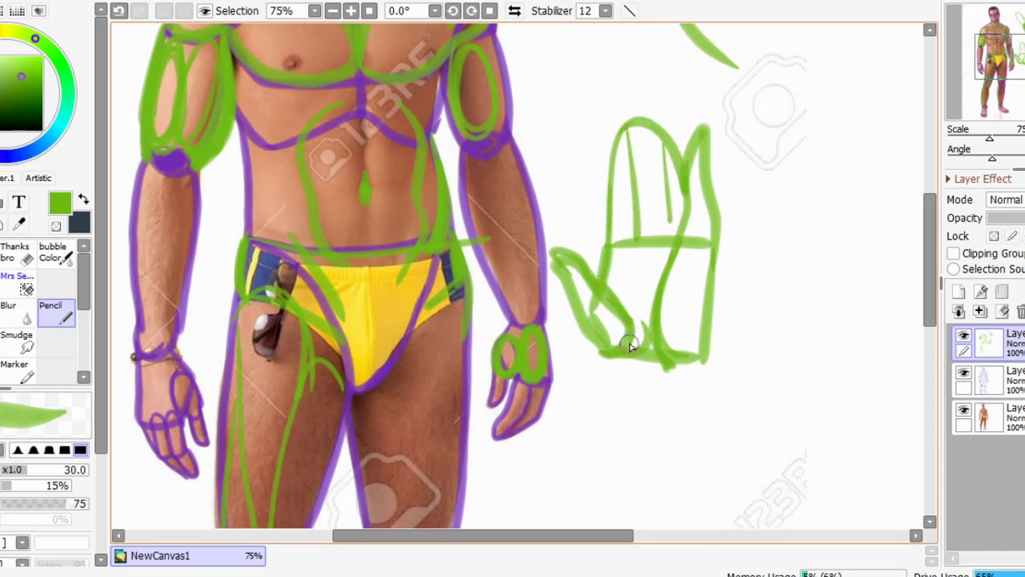
# Draw rounded pads on both halves of the sketched palm and thicken the base of the thumb
pyautogui.click(514, 10)
pyautogui.moveTo(426, 324)
pyautogui.mouseDown()
pyautogui.moveTo(449, 243)
pyautogui.moveTo(460, 289)
pyautogui.moveTo(421, 352)
pyautogui.mouseUp()
pyautogui.moveTo(370, 274)
pyautogui.mouseDown()
pyautogui.moveTo(343, 286)
pyautogui.moveTo(416, 288)
pyautogui.mouseUp()
pyautogui.click(514, 10)
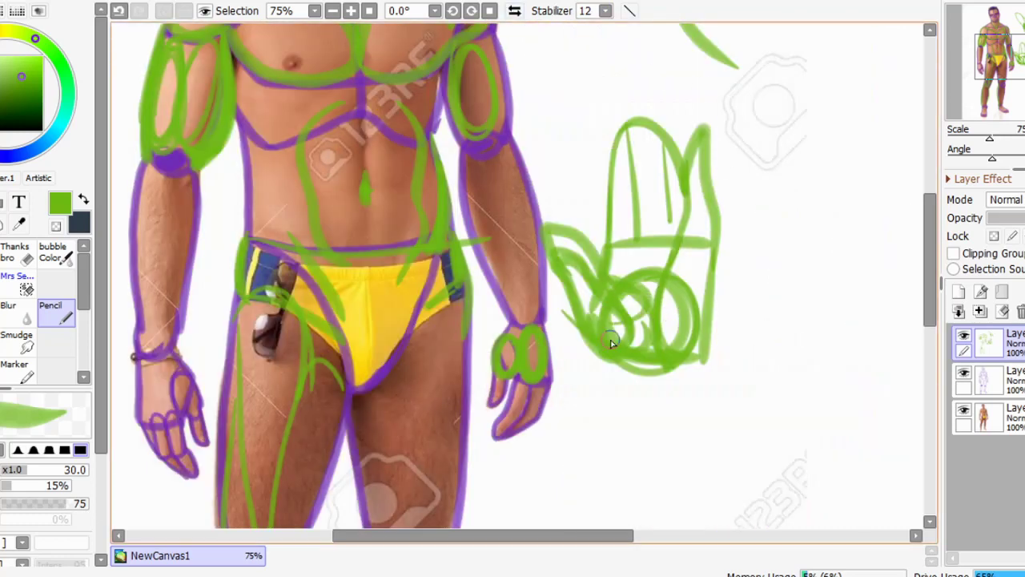
pyautogui.moveTo(612, 300); pyautogui.dragTo(664, 320)
# Delete the green muscle layer and the purple construction layer, keeping only the reference photo
pyautogui.click(1023, 137)
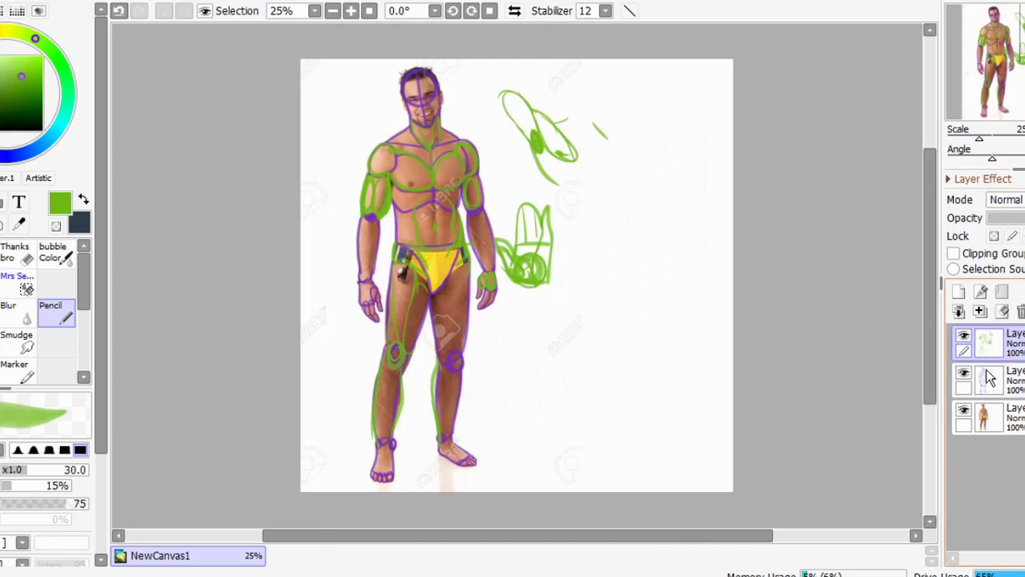
pyautogui.click(1019, 313)
pyautogui.click(1019, 312)
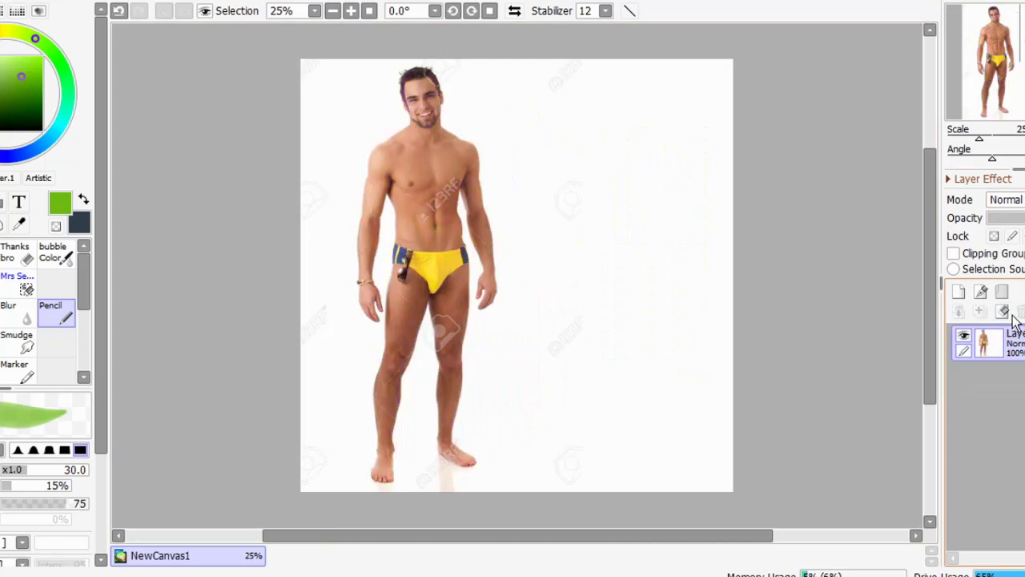
# Add a new layer and set the pencil to black at size 34
pyautogui.click(977, 287)
pyautogui.moveTo(14, 96); pyautogui.dragTo(1, 131)
pyautogui.moveTo(28, 470); pyautogui.dragTo(42, 466)
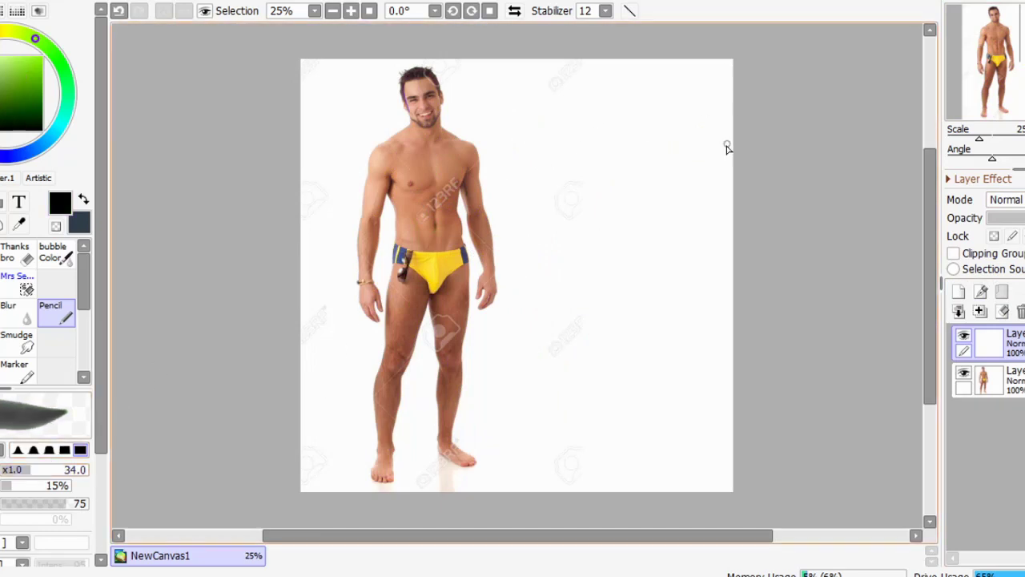
# Try circling the bracelet-side shoulder and upper arm with black ovals, and clear the layer
pyautogui.moveTo(979, 139); pyautogui.dragTo(982, 138)
pyautogui.moveTo(1017, 60); pyautogui.dragTo(1013, 57)
pyautogui.moveTo(982, 139); pyautogui.dragTo(989, 138)
pyautogui.moveTo(1009, 55); pyautogui.dragTo(1006, 37)
pyautogui.moveTo(219, 214); pyautogui.dragTo(288, 269)
pyautogui.moveTo(215, 245)
pyautogui.mouseDown()
pyautogui.moveTo(229, 393)
pyautogui.moveTo(261, 356)
pyautogui.mouseUp()
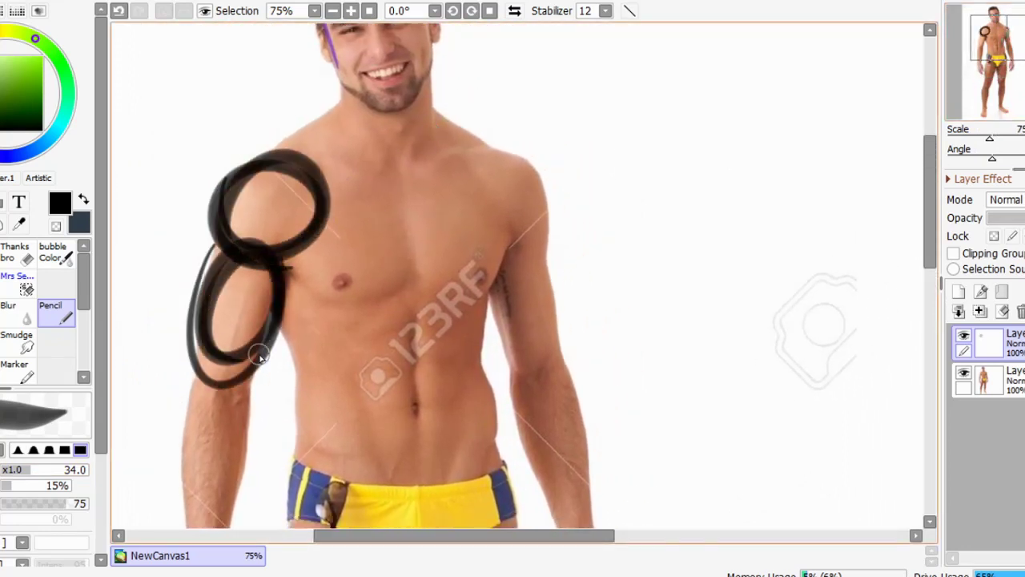
pyautogui.click(1002, 311)
# Set the pencil size to 27 and draw three overlapping arcs on the white area beside the figure
pyautogui.moveTo(30, 478); pyautogui.dragTo(20, 477)
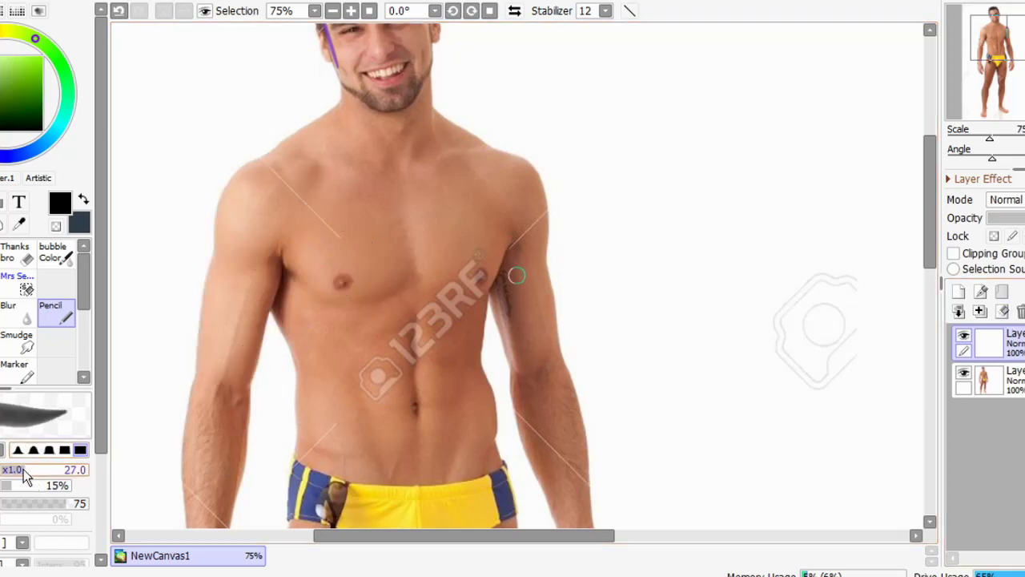
pyautogui.moveTo(659, 116)
pyautogui.mouseDown()
pyautogui.moveTo(706, 81)
pyautogui.moveTo(671, 126)
pyautogui.moveTo(769, 165)
pyautogui.moveTo(653, 141)
pyautogui.moveTo(760, 165)
pyautogui.mouseUp()
pyautogui.moveTo(631, 195); pyautogui.dragTo(748, 202)
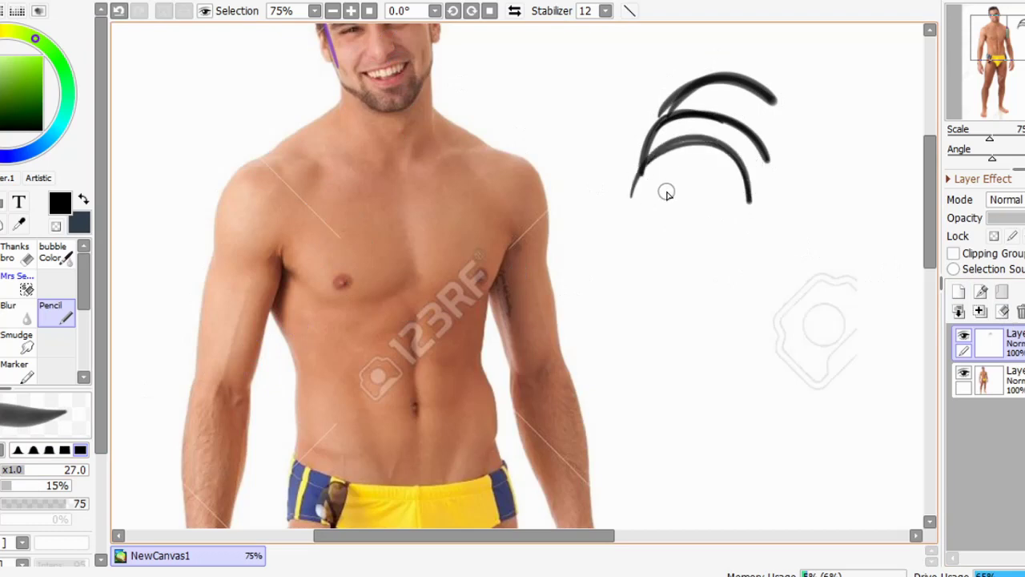
# Sketch a foreshortened hand with thumb and curled fingers below the three arcs
pyautogui.moveTo(698, 229)
pyautogui.mouseDown()
pyautogui.moveTo(658, 222)
pyautogui.moveTo(615, 239)
pyautogui.moveTo(611, 253)
pyautogui.moveTo(710, 246)
pyautogui.moveTo(768, 311)
pyautogui.moveTo(683, 299)
pyautogui.moveTo(673, 334)
pyautogui.mouseUp()
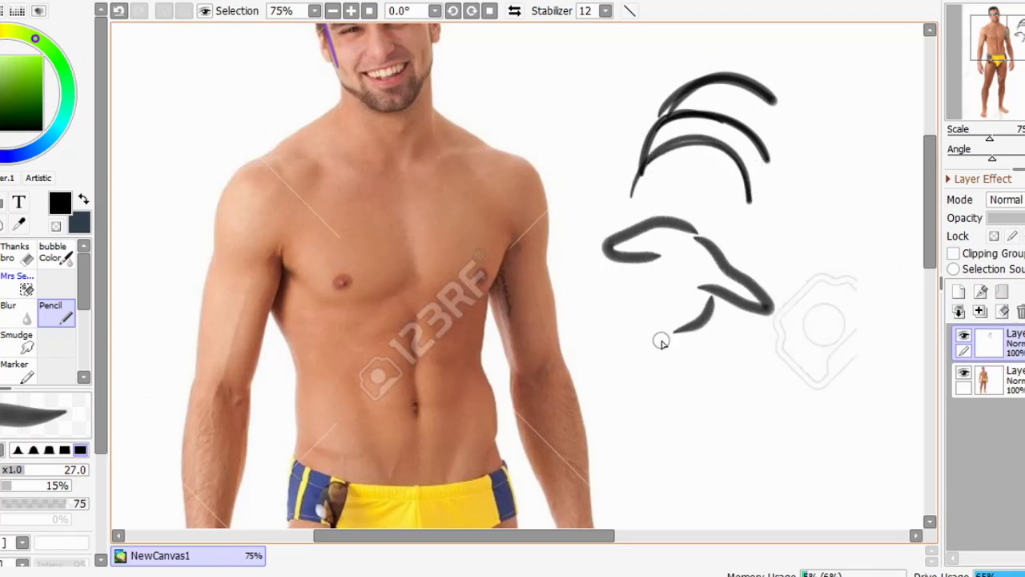
pyautogui.moveTo(628, 269); pyautogui.dragTo(609, 332)
pyautogui.moveTo(626, 297)
pyautogui.mouseDown()
pyautogui.moveTo(607, 333)
pyautogui.moveTo(616, 370)
pyautogui.moveTo(630, 327)
pyautogui.moveTo(649, 371)
pyautogui.moveTo(657, 331)
pyautogui.mouseUp()
pyautogui.moveTo(708, 303); pyautogui.dragTo(653, 336)
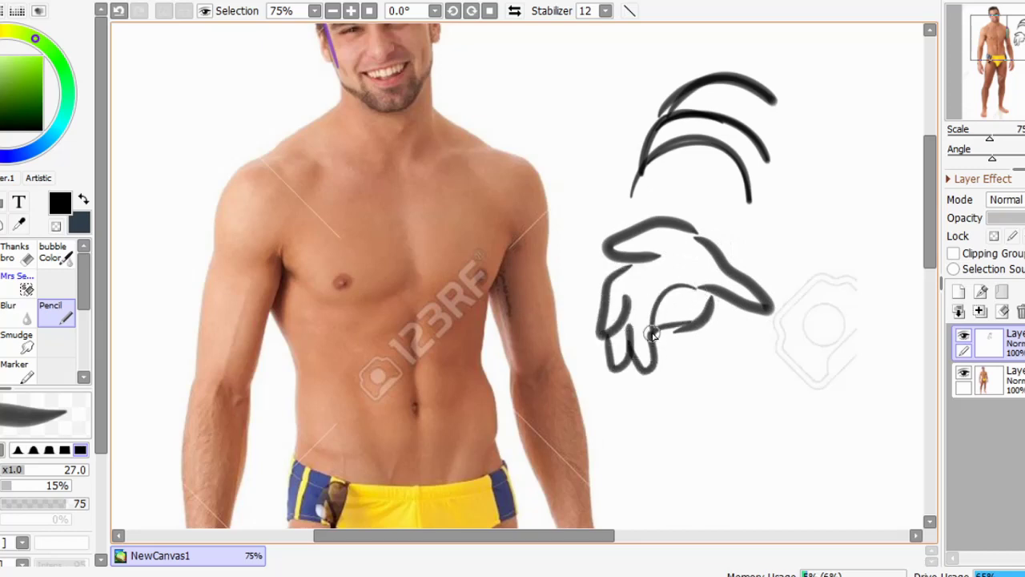
pyautogui.moveTo(709, 297); pyautogui.dragTo(719, 311)
# Connect the hand to the arcs with forearm contours, and extend the upper arm lines away from the elbow
pyautogui.moveTo(633, 222)
pyautogui.mouseDown()
pyautogui.moveTo(633, 201)
pyautogui.moveTo(687, 164)
pyautogui.mouseUp()
pyautogui.moveTo(741, 183); pyautogui.dragTo(730, 266)
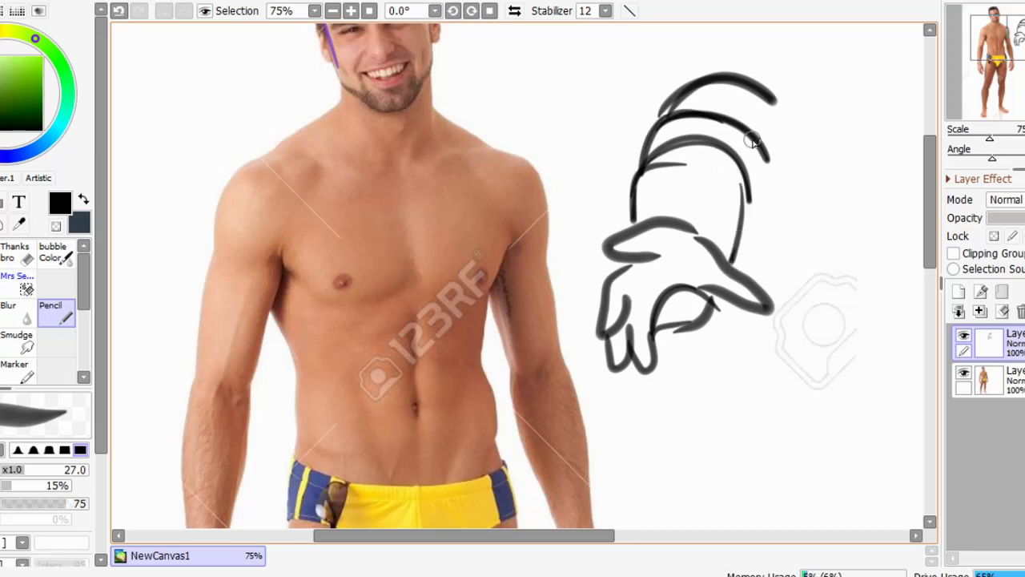
pyautogui.moveTo(751, 183); pyautogui.dragTo(847, 212)
pyautogui.moveTo(797, 97)
pyautogui.mouseDown()
pyautogui.moveTo(854, 143)
pyautogui.moveTo(866, 186)
pyautogui.mouseUp()
pyautogui.press('Home')
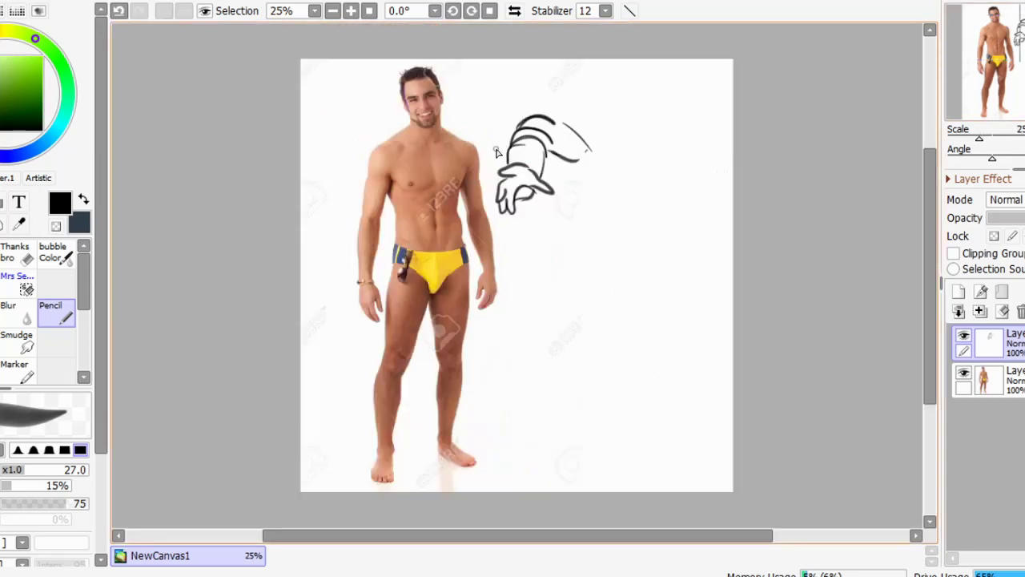
# Add overlapping forearm arcs, move the selected hand closer to them, and strengthen the arm's contours with the pencil
pyautogui.moveTo(543, 160)
pyautogui.mouseDown()
pyautogui.moveTo(528, 191)
pyautogui.moveTo(521, 181)
pyautogui.moveTo(505, 189)
pyautogui.moveTo(555, 194)
pyautogui.moveTo(520, 177)
pyautogui.mouseUp()
pyautogui.click(25, 275)
pyautogui.hotkey('ctrl', 't')
pyautogui.hotkey('ctrl', 't')
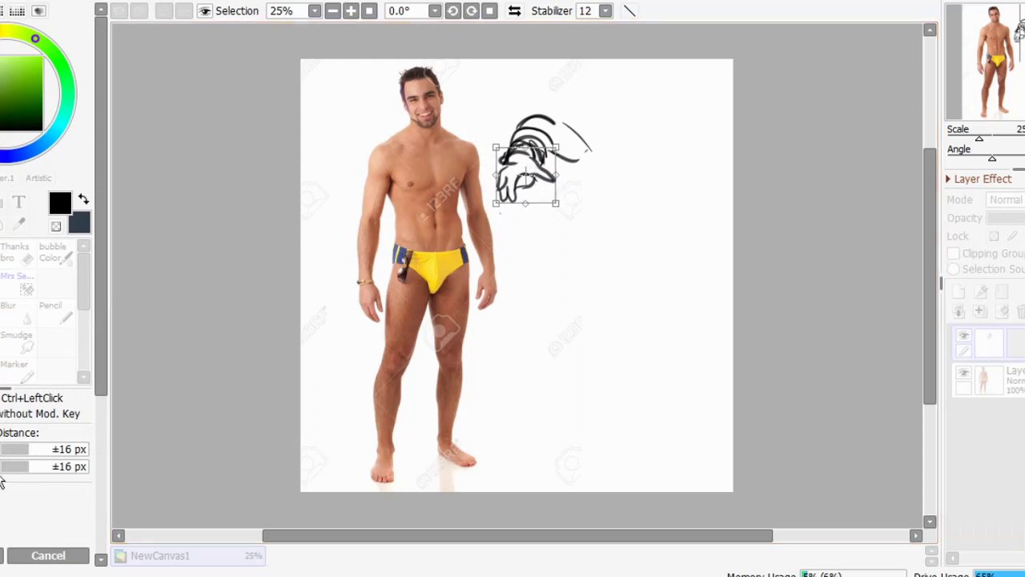
pyautogui.click(2, 555)
pyautogui.click(160, 14)
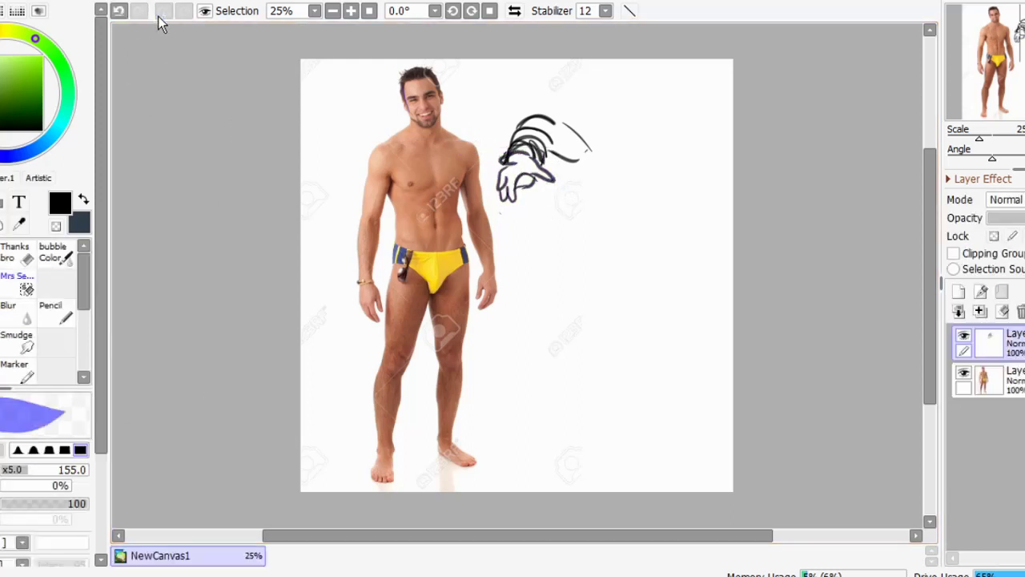
pyautogui.click(56, 316)
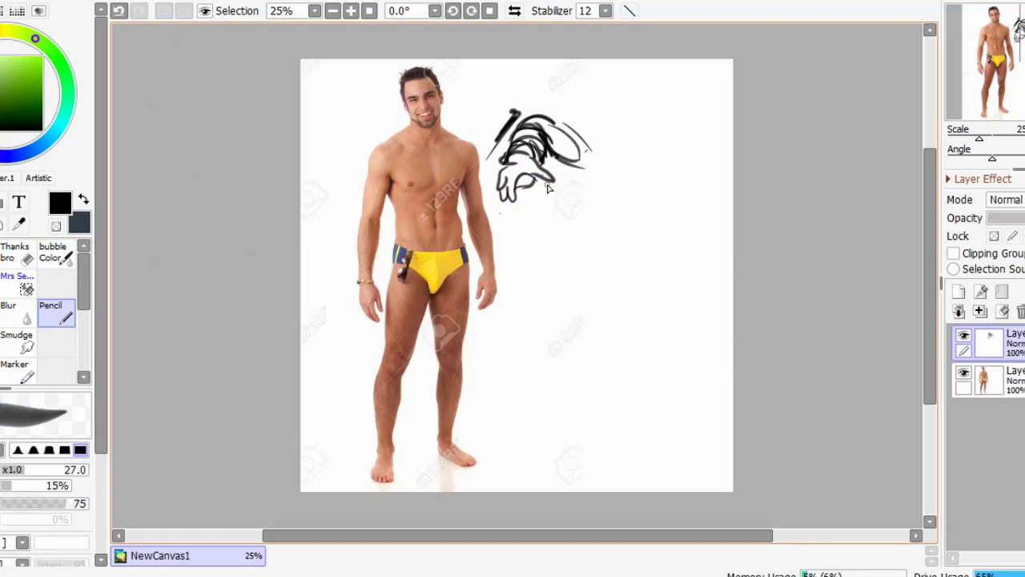
# Replace the foreshortened arm's layer with a new empty one, and check the canvas mirrored
pyautogui.click(1021, 312)
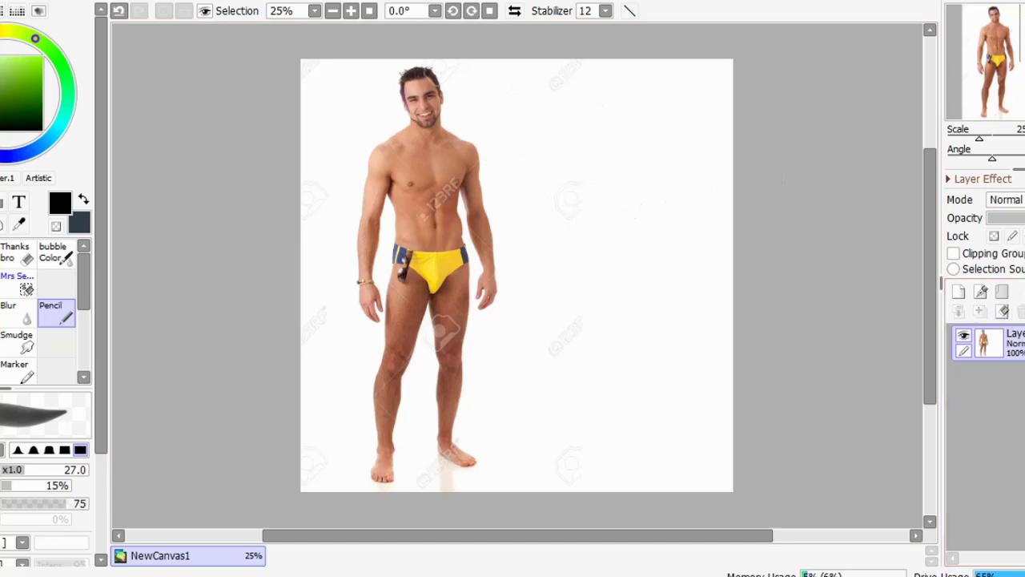
pyautogui.click(959, 292)
pyautogui.click(511, 12)
pyautogui.click(512, 12)
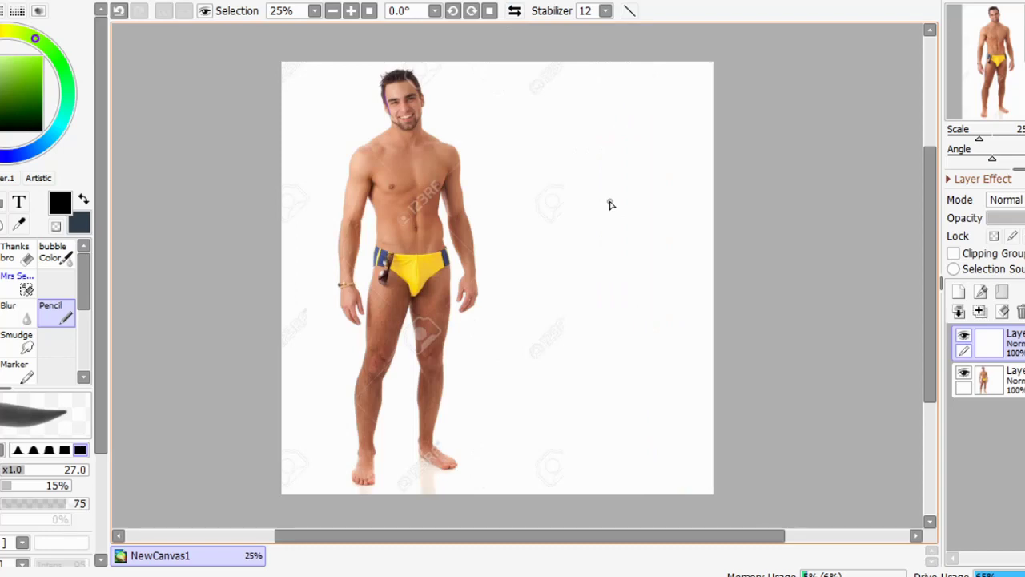
# Sketch a rounded chest shape with centre and cross guidelines beside the photo, tapering to a pointed abdomen
pyautogui.scroll(1, 611, 202)
pyautogui.press('h')
pyautogui.press('h')
pyautogui.moveTo(488, 157)
pyautogui.mouseDown()
pyautogui.moveTo(595, 165)
pyautogui.moveTo(572, 287)
pyautogui.mouseUp()
pyautogui.moveTo(485, 194)
pyautogui.mouseDown()
pyautogui.moveTo(619, 213)
pyautogui.moveTo(583, 340)
pyautogui.mouseUp()
pyautogui.moveTo(629, 192); pyautogui.dragTo(615, 308)
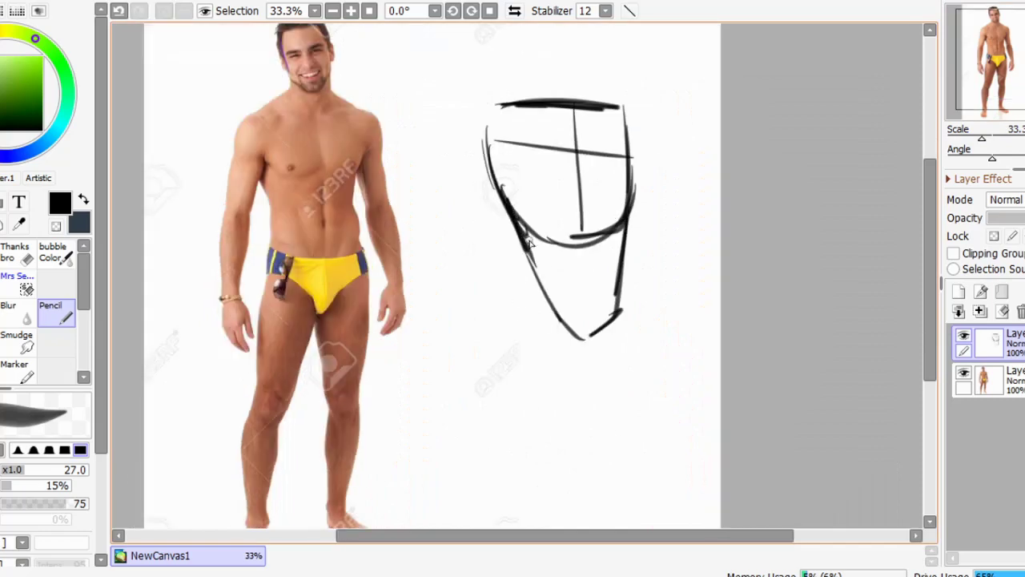
# Strengthen the sides of the tapered abdomen, and scale the torso sketch down slightly
pyautogui.moveTo(521, 241); pyautogui.dragTo(585, 332)
pyautogui.moveTo(632, 233); pyautogui.dragTo(615, 322)
pyautogui.hotkey('ctrl', 't')
pyautogui.moveTo(727, 210); pyautogui.dragTo(732, 235)
pyautogui.scroll(-1, 350, 299)
pyautogui.press('Return')
# Draw an oval along one side of the chest, darken the other side, and outline the pelvis below
pyautogui.scroll(2, 640, 200)
pyautogui.moveTo(523, 95); pyautogui.dragTo(546, 258)
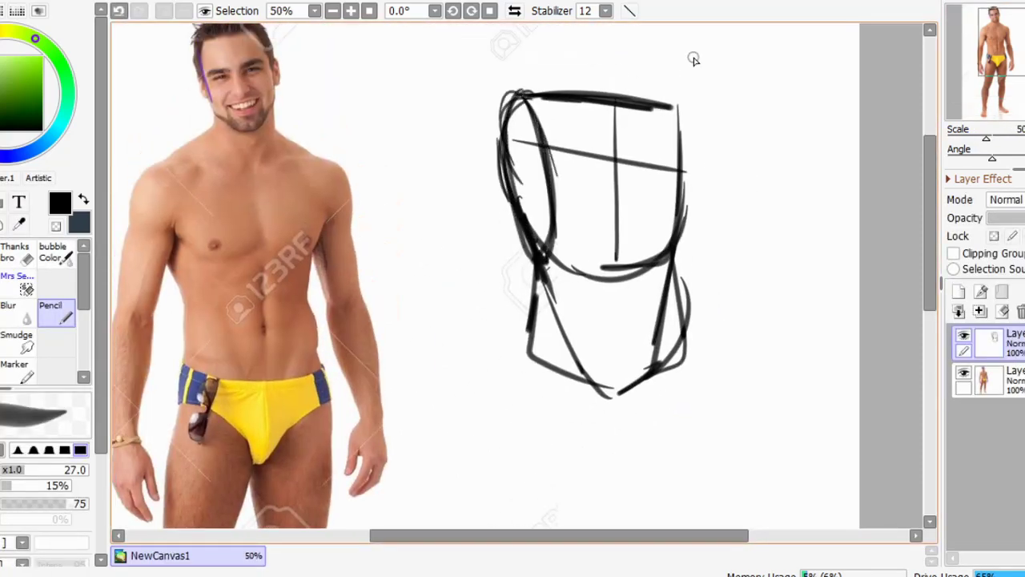
pyautogui.moveTo(680, 109); pyautogui.dragTo(685, 292)
pyautogui.moveTo(705, 112); pyautogui.dragTo(719, 87)
pyautogui.moveTo(682, 312); pyautogui.dragTo(613, 394)
pyautogui.moveTo(712, 260); pyautogui.dragTo(728, 236)
pyautogui.moveTo(876, 207); pyautogui.dragTo(852, 137)
pyautogui.scroll(-1, 631, 80)
# Darken the pelvis edge and sketch the first leg's thigh, knee and lower leg
pyautogui.moveTo(569, 127); pyautogui.dragTo(610, 205)
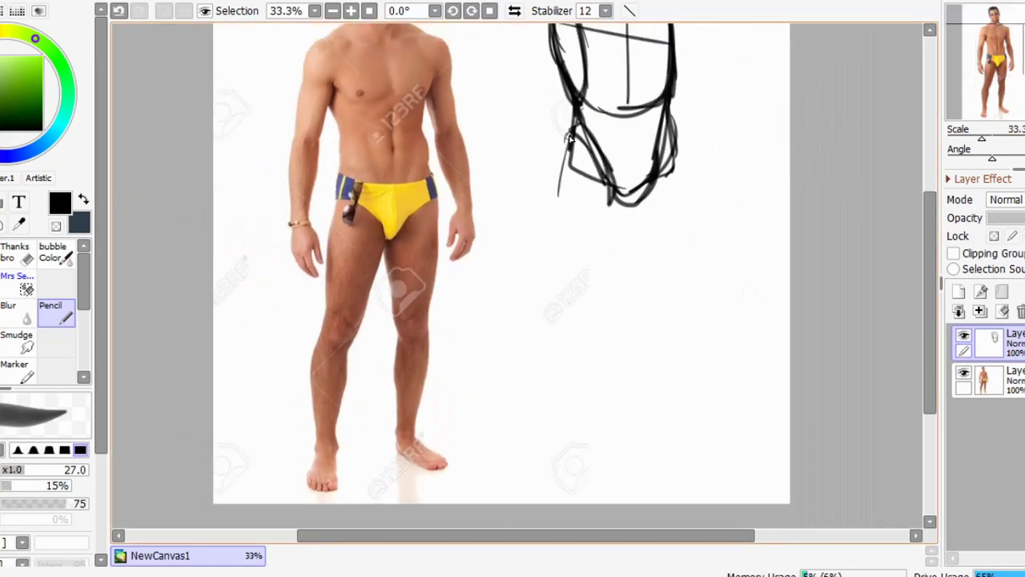
pyautogui.moveTo(568, 159); pyautogui.dragTo(553, 280)
pyautogui.moveTo(615, 197); pyautogui.dragTo(595, 286)
pyautogui.moveTo(567, 274); pyautogui.dragTo(571, 276)
pyautogui.moveTo(550, 290); pyautogui.dragTo(534, 388)
pyautogui.moveTo(589, 296)
pyautogui.mouseDown()
pyautogui.moveTo(563, 414)
pyautogui.moveTo(522, 463)
pyautogui.mouseUp()
# Sketch the second leg's thigh contours down to the knee, undoing a stray stroke
pyautogui.moveTo(687, 222); pyautogui.dragTo(613, 231)
pyautogui.moveTo(510, 264)
pyautogui.mouseDown()
pyautogui.moveTo(511, 277)
pyautogui.moveTo(486, 275)
pyautogui.mouseUp()
pyautogui.moveTo(490, 236); pyautogui.dragTo(480, 275)
pyautogui.hotkey('ctrl', 'z')
pyautogui.press('n')
pyautogui.moveTo(587, 178); pyautogui.dragTo(587, 251)
pyautogui.moveTo(526, 224); pyautogui.dragTo(549, 298)
# Extend the second leg with its lower leg contour and a simple wedge-shaped foot
pyautogui.moveTo(541, 352)
pyautogui.mouseDown()
pyautogui.moveTo(569, 437)
pyautogui.moveTo(588, 433)
pyautogui.mouseUp()
pyautogui.moveTo(562, 467); pyautogui.dragTo(601, 488)
pyautogui.moveTo(590, 433); pyautogui.dragTo(624, 476)
pyautogui.moveTo(613, 457); pyautogui.dragTo(596, 428)
# Transform the selected part of the body sketch to correct its proportions, and drop the selection
pyautogui.moveTo(453, 166)
pyautogui.mouseDown()
pyautogui.moveTo(470, 364)
pyautogui.moveTo(458, 192)
pyautogui.mouseUp()
pyautogui.hotkey('ctrl', 't')
pyautogui.moveTo(442, 441); pyautogui.dragTo(449, 466)
pyautogui.moveTo(465, 158); pyautogui.dragTo(459, 135)
pyautogui.press('Return')
pyautogui.hotkey('ctrl', 'd')
# Sketch the upper arm and forearm on the side of the figure farther from the photo
pyautogui.press('n')
pyautogui.moveTo(755, 137)
pyautogui.mouseDown()
pyautogui.moveTo(796, 252)
pyautogui.moveTo(786, 240)
pyautogui.mouseUp()
pyautogui.moveTo(591, 86)
pyautogui.mouseDown()
pyautogui.moveTo(633, 187)
pyautogui.moveTo(618, 201)
pyautogui.moveTo(621, 181)
pyautogui.mouseUp()
pyautogui.moveTo(634, 186); pyautogui.dragTo(656, 299)
pyautogui.moveTo(606, 229)
pyautogui.mouseDown()
pyautogui.moveTo(644, 293)
pyautogui.moveTo(622, 330)
pyautogui.mouseUp()
pyautogui.moveTo(449, 240); pyautogui.dragTo(607, 276)
# Check the sketch mirrored and draw the other arm from the shoulder down to the hand
pyautogui.click(514, 11)
pyautogui.click(514, 12)
pyautogui.moveTo(645, 115)
pyautogui.mouseDown()
pyautogui.moveTo(625, 146)
pyautogui.moveTo(613, 224)
pyautogui.mouseUp()
pyautogui.moveTo(659, 149); pyautogui.dragTo(645, 198)
pyautogui.moveTo(625, 197); pyautogui.dragTo(595, 305)
pyautogui.moveTo(635, 231)
pyautogui.mouseDown()
pyautogui.moveTo(613, 300)
pyautogui.moveTo(629, 327)
pyautogui.moveTo(610, 372)
pyautogui.mouseUp()
# Transform the body sketch to adjust its size and placement on the canvas
pyautogui.moveTo(738, 306); pyautogui.dragTo(593, 266)
pyautogui.hotkey('ctrl', 't')
pyautogui.press('Return')
# Draw a head circle with vertical and horizontal face guidelines on a new layer above the body
pyautogui.click(959, 292)
pyautogui.click(514, 11)
pyautogui.moveTo(490, 107); pyautogui.dragTo(486, 256)
pyautogui.moveTo(444, 166); pyautogui.dragTo(554, 169)
# Fade the head guide layer to 28% opacity and outline the face and jaw on another new layer
pyautogui.click(958, 291)
pyautogui.moveTo(559, 161); pyautogui.dragTo(543, 230)
pyautogui.click(514, 11)
pyautogui.moveTo(595, 150); pyautogui.dragTo(562, 253)
pyautogui.moveTo(490, 184); pyautogui.dragTo(584, 174)
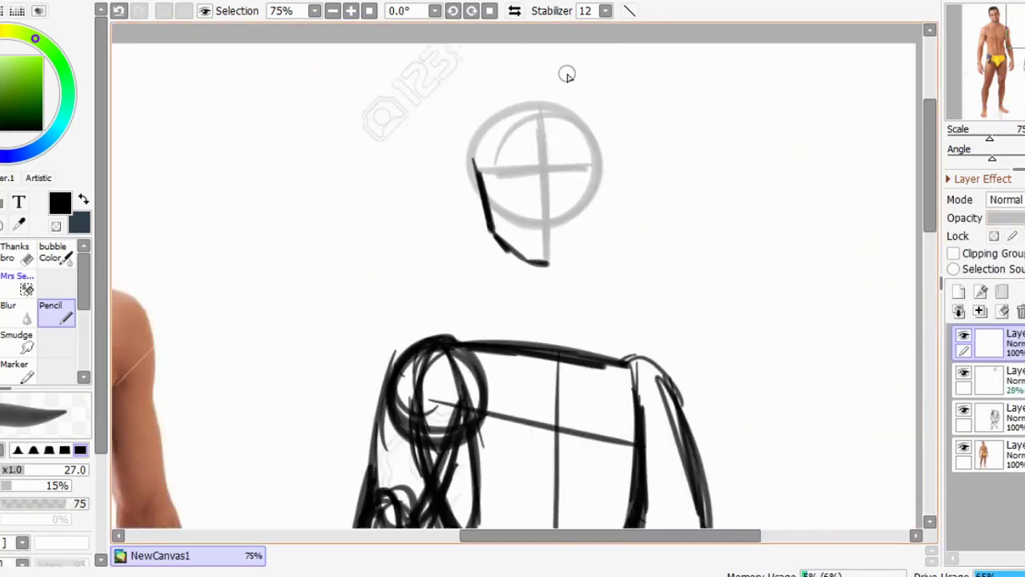
pyautogui.moveTo(476, 166)
pyautogui.mouseDown()
pyautogui.moveTo(595, 158)
pyautogui.moveTo(577, 266)
pyautogui.mouseUp()
# Check the head in mirrored view and transform it to fit the body
pyautogui.scroll(-3, 485, 232)
pyautogui.click(514, 12)
pyautogui.click(514, 11)
pyautogui.hotkey('ctrl', 't')
pyautogui.press('Return')
# Refine the side of the head with a stroke, and widen the head by transforming its layer
pyautogui.scroll(3, 501, 321)
pyautogui.click(984, 371)
pyautogui.moveTo(474, 199); pyautogui.dragTo(488, 239)
pyautogui.click(989, 379)
pyautogui.hotkey('ctrl', 't')
pyautogui.moveTo(616, 176); pyautogui.dragTo(638, 175)
pyautogui.moveTo(421, 176); pyautogui.dragTo(414, 200)
pyautogui.press('Return')
# Merge the head with the body layer and draw sloping lines from the neck to both shoulders
pyautogui.scroll(3, 528, 240)
pyautogui.click(980, 311)
pyautogui.moveTo(508, 204); pyautogui.dragTo(441, 247)
pyautogui.moveTo(614, 209); pyautogui.dragTo(670, 245)
# Transform the merged full-body sketch to match the height and position of the man in the photo
pyautogui.scroll(-4, 580, 306)
pyautogui.hotkey('ctrl', 't')
pyautogui.moveTo(580, 305); pyautogui.dragTo(581, 299)
pyautogui.moveTo(656, 451); pyautogui.dragTo(649, 437)
pyautogui.press('Return')
# Select the lower legs and feet of the sketched figure and stretch them downward so the feet match the man's in the photo
pyautogui.moveTo(520, 298); pyautogui.dragTo(640, 464)
pyautogui.moveTo(517, 329); pyautogui.dragTo(513, 420)
pyautogui.moveTo(506, 360); pyautogui.dragTo(511, 441)
pyautogui.click(17, 284)
pyautogui.moveTo(625, 309); pyautogui.dragTo(640, 303)
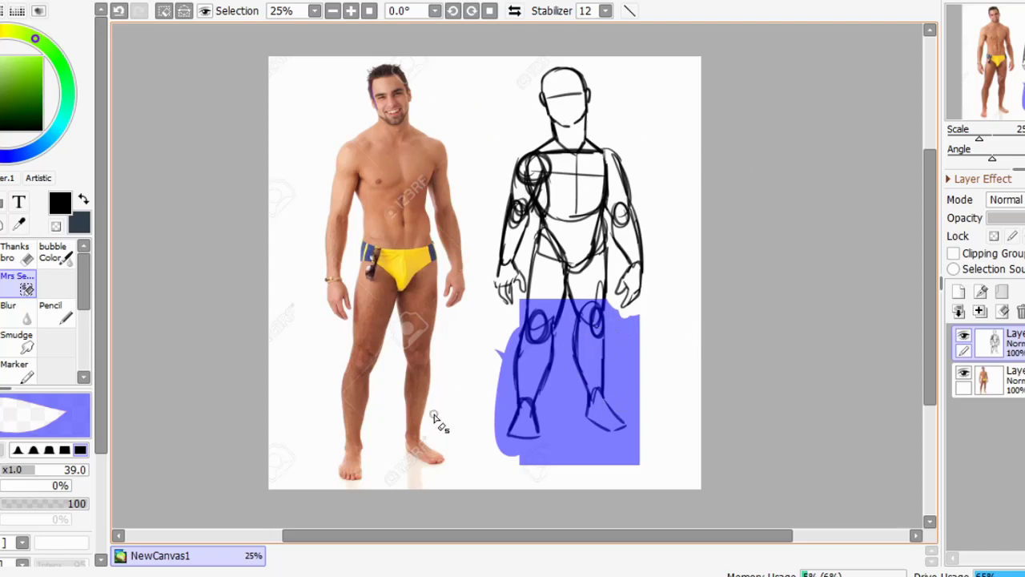
pyautogui.hotkey('ctrl', 't')
pyautogui.moveTo(565, 437); pyautogui.dragTo(567, 483)
pyautogui.press('Return')
pyautogui.hotkey('ctrl', 'd')
pyautogui.click(514, 10)
pyautogui.click(514, 11)
# Lower the sketch layer's opacity to 24%
pyautogui.moveTo(790, 304); pyautogui.dragTo(746, 312)
pyautogui.click(1016, 219)
pyautogui.scroll(3, 785, 323)
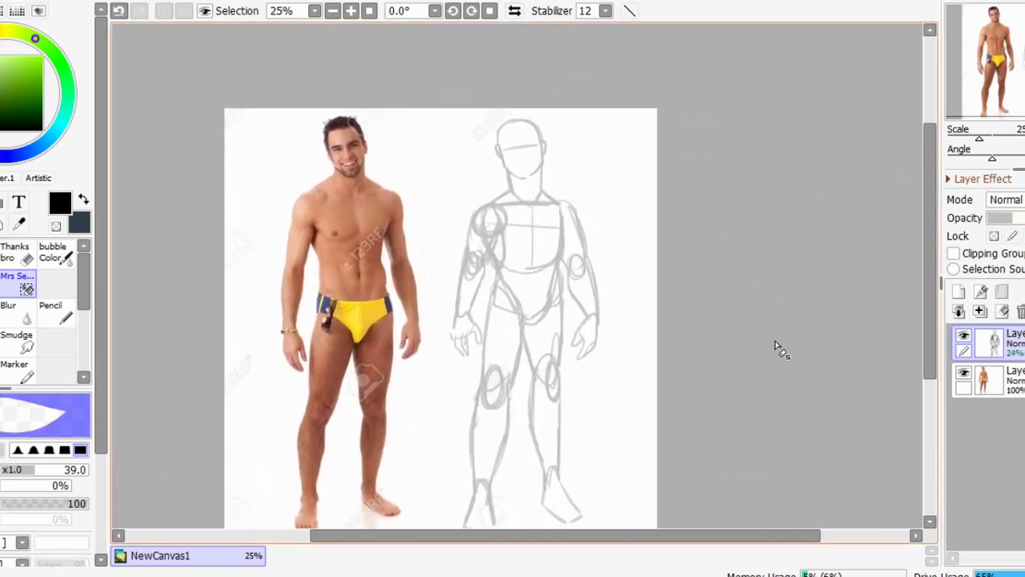
pyautogui.scroll(-3, 775, 344)
pyautogui.hscroll(-2, 775, 344)
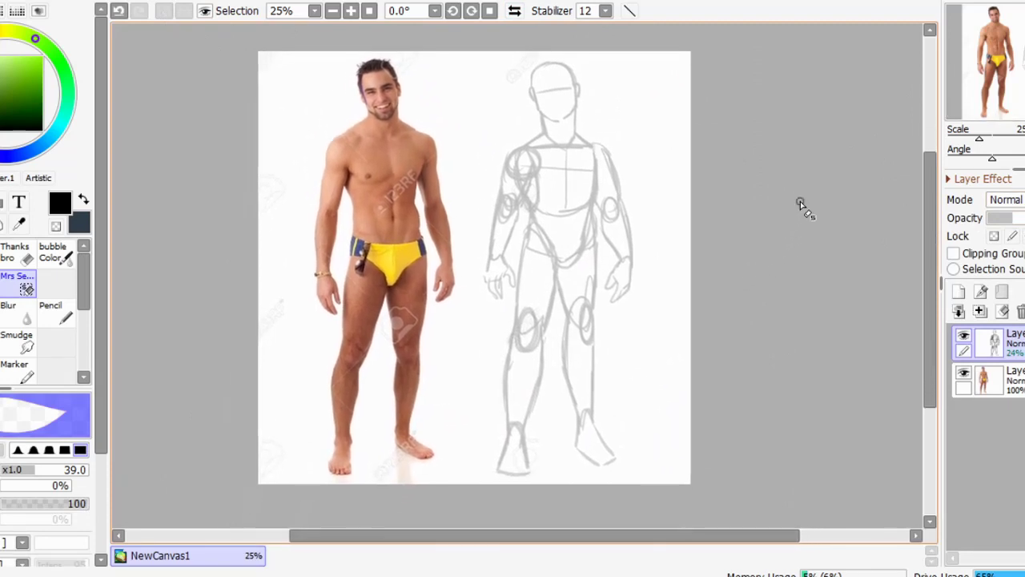
# Add a new layer above the figure sketch and set the Pencil's brush size to 27
pyautogui.click(56, 314)
pyautogui.moveTo(25, 467); pyautogui.dragTo(28, 470)
pyautogui.moveTo(727, 299)
pyautogui.mouseDown()
pyautogui.moveTo(723, 315)
pyautogui.moveTo(732, 269)
pyautogui.moveTo(716, 299)
pyautogui.mouseUp()
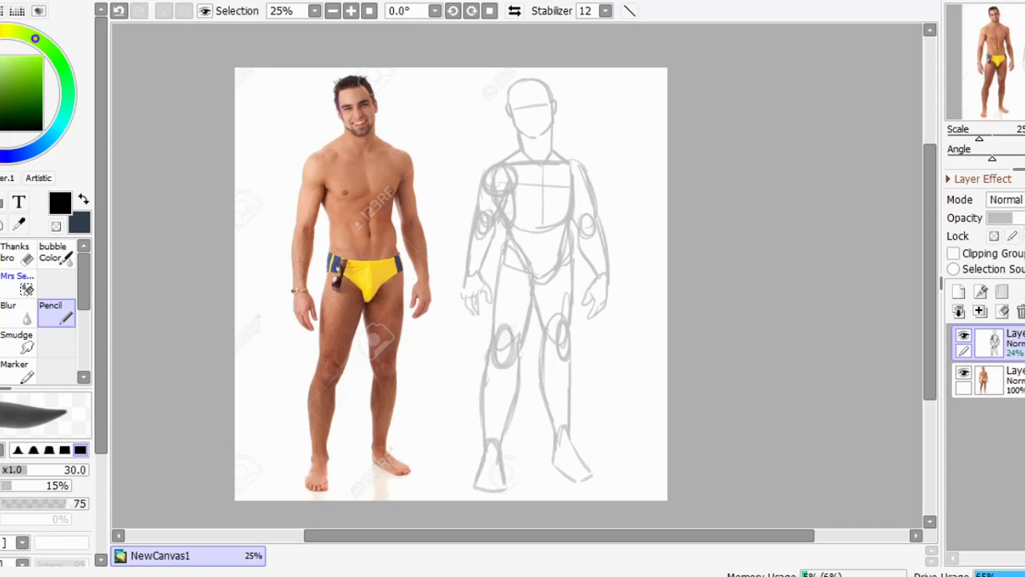
pyautogui.moveTo(751, 215); pyautogui.dragTo(766, 263)
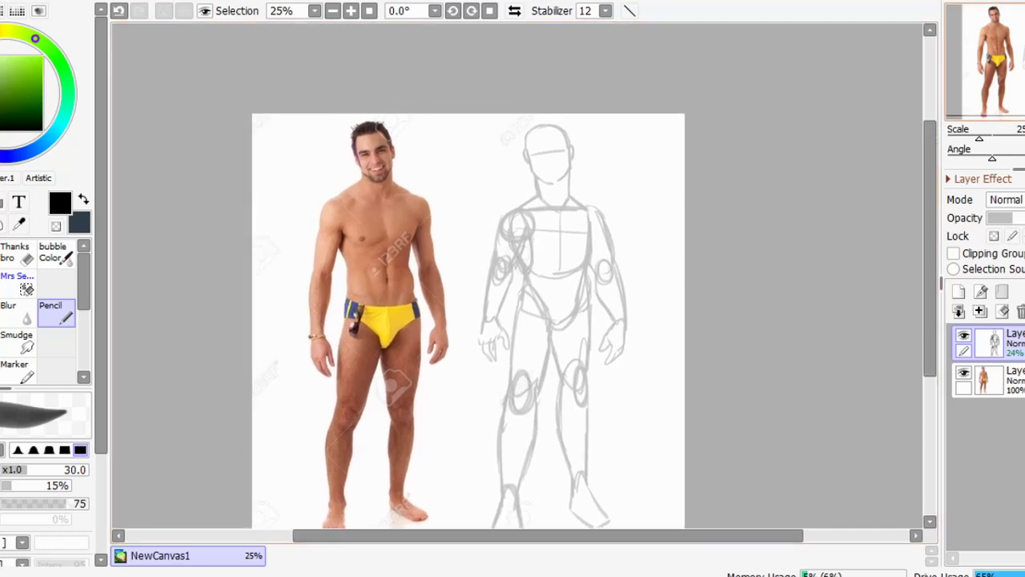
pyautogui.scroll(2, 767, 264)
pyautogui.moveTo(896, 234); pyautogui.dragTo(851, 287)
pyautogui.click(959, 291)
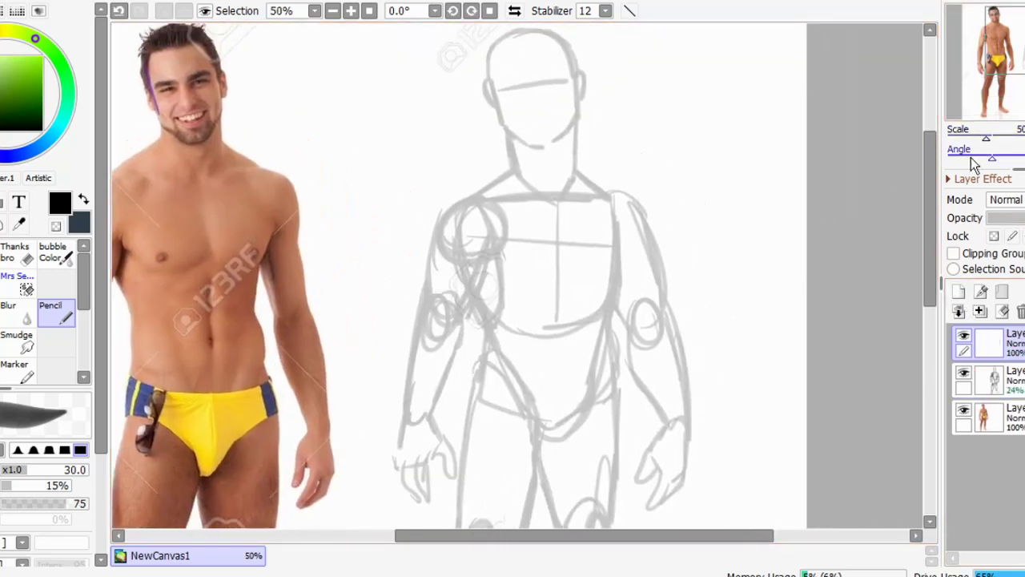
pyautogui.moveTo(476, 280); pyautogui.dragTo(553, 263)
pyautogui.moveTo(27, 472); pyautogui.dragTo(25, 471)
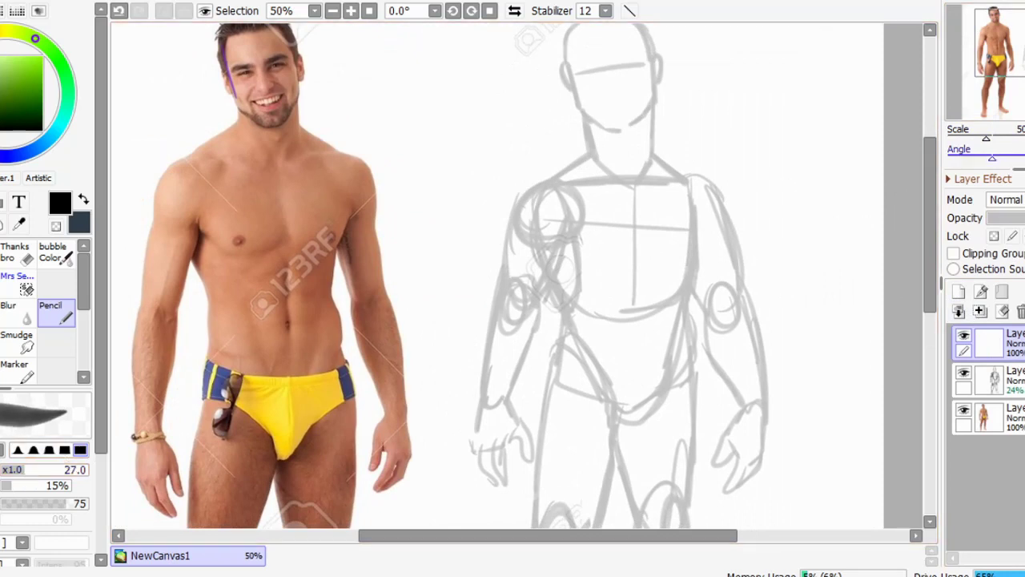
pyautogui.scroll(1, 892, 229)
pyautogui.moveTo(892, 229); pyautogui.dragTo(839, 237)
# Raise the sketch layer's opacity to 48%
pyautogui.click(964, 409)
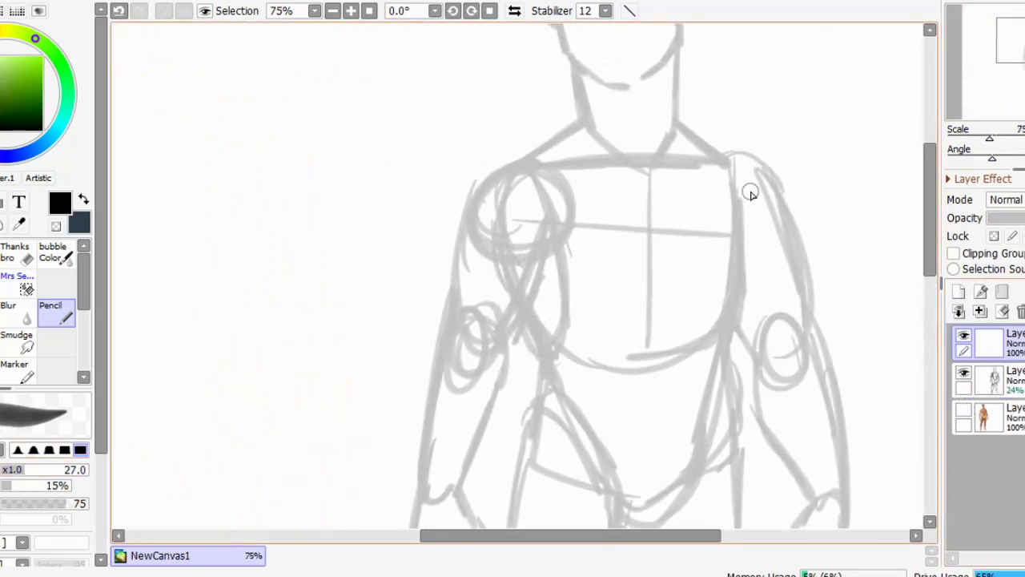
pyautogui.click(989, 416)
pyautogui.click(963, 409)
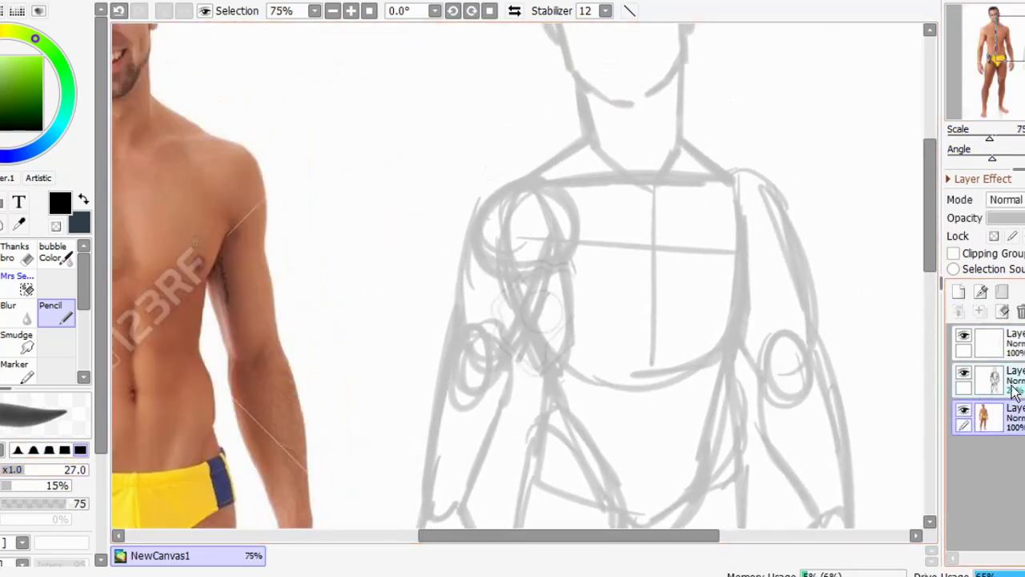
pyautogui.click(1015, 391)
pyautogui.moveTo(1005, 218); pyautogui.dragTo(1021, 218)
# Try a blue stroke over the figure's shoulder on the empty top layer
pyautogui.click(1014, 344)
pyautogui.click(19, 156)
pyautogui.click(14, 70)
pyautogui.moveTo(738, 188); pyautogui.dragTo(754, 177)
pyautogui.hotkey('ctrl', 'z')
pyautogui.scroll(-2, 746, 264)
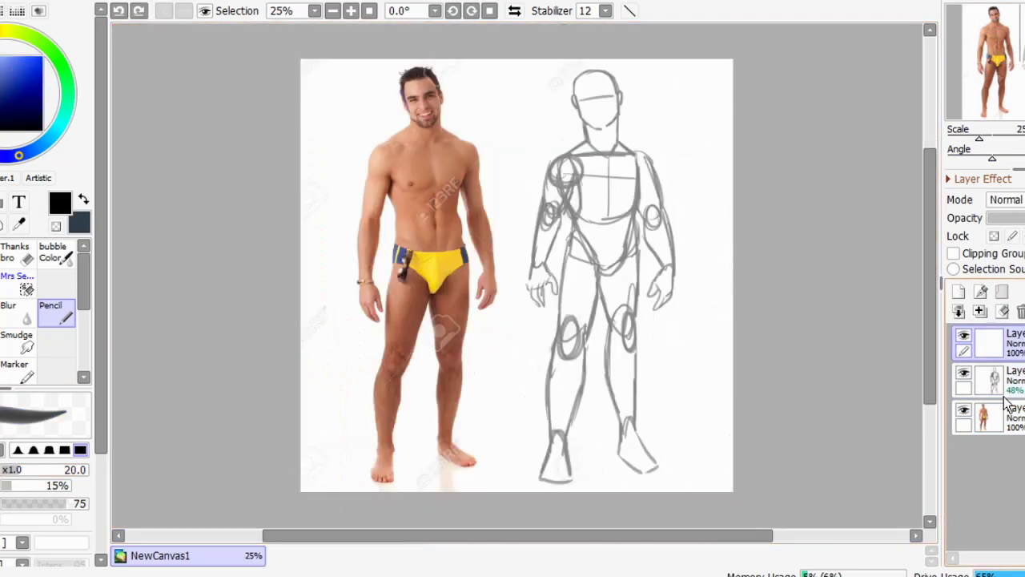
# Recolour all lines of the sketch layer blue with its transparency locked and a large brush
pyautogui.click(993, 380)
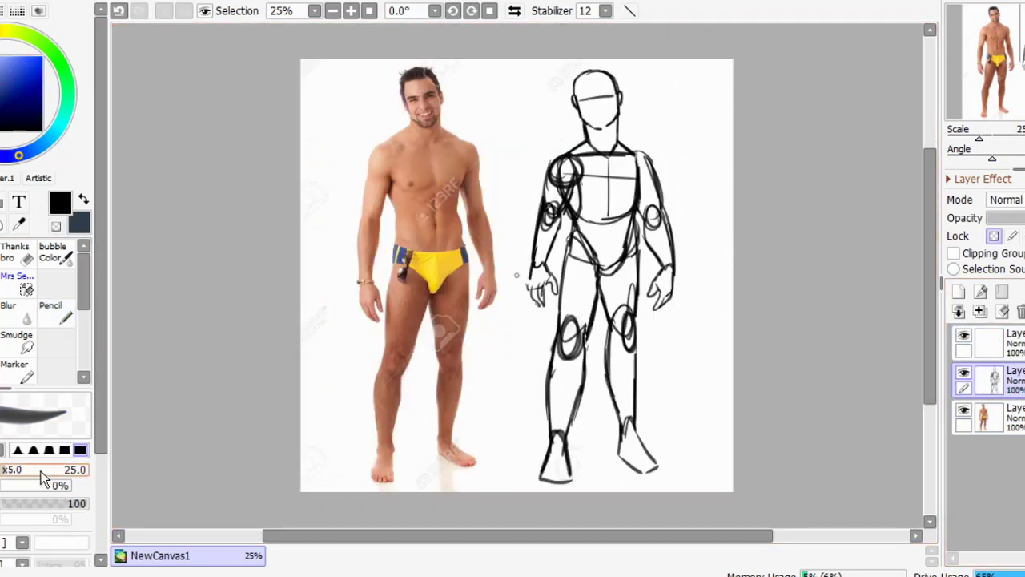
pyautogui.moveTo(42, 471); pyautogui.dragTo(87, 470)
pyautogui.click(14, 70)
pyautogui.moveTo(597, 88); pyautogui.dragTo(633, 464)
# Return to the empty top layer and set up a textured black brush at size 21
pyautogui.click(993, 343)
pyautogui.click(8, 128)
pyautogui.click(56, 312)
pyautogui.moveTo(766, 334); pyautogui.dragTo(738, 405)
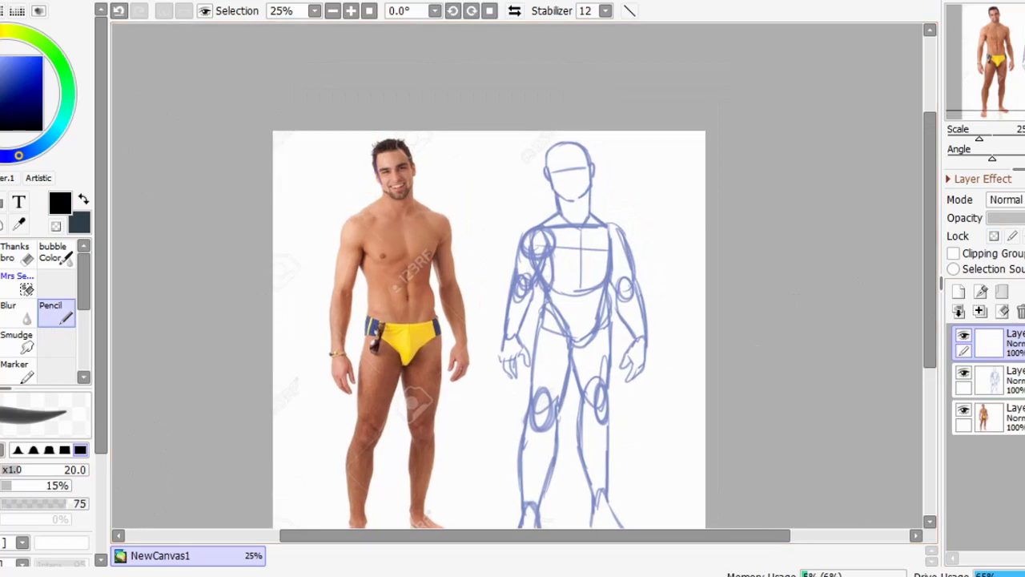
pyautogui.scroll(3, 516, 276)
pyautogui.moveTo(769, 245); pyautogui.dragTo(838, 306)
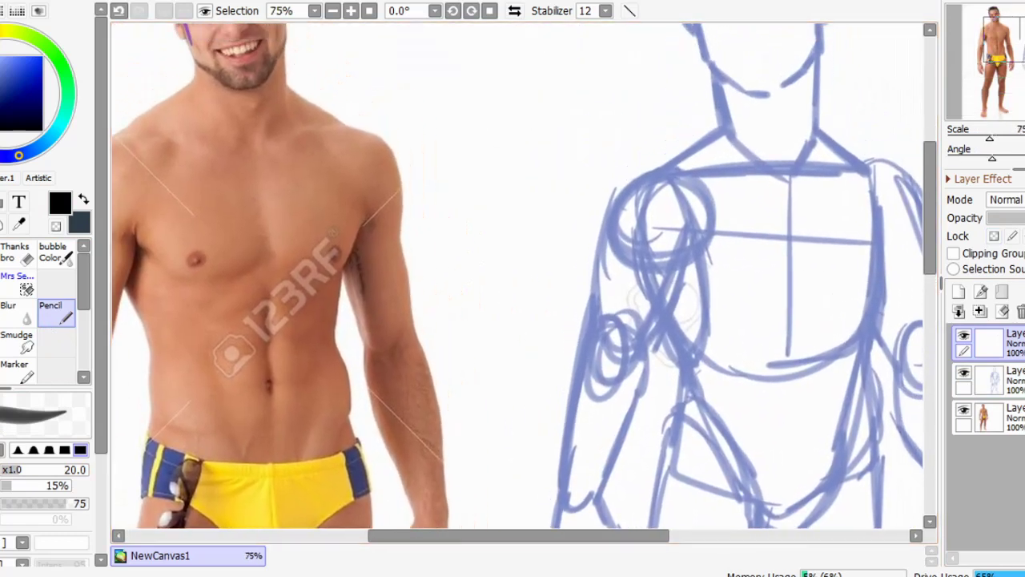
pyautogui.press('-')
pyautogui.moveTo(749, 296); pyautogui.dragTo(765, 240)
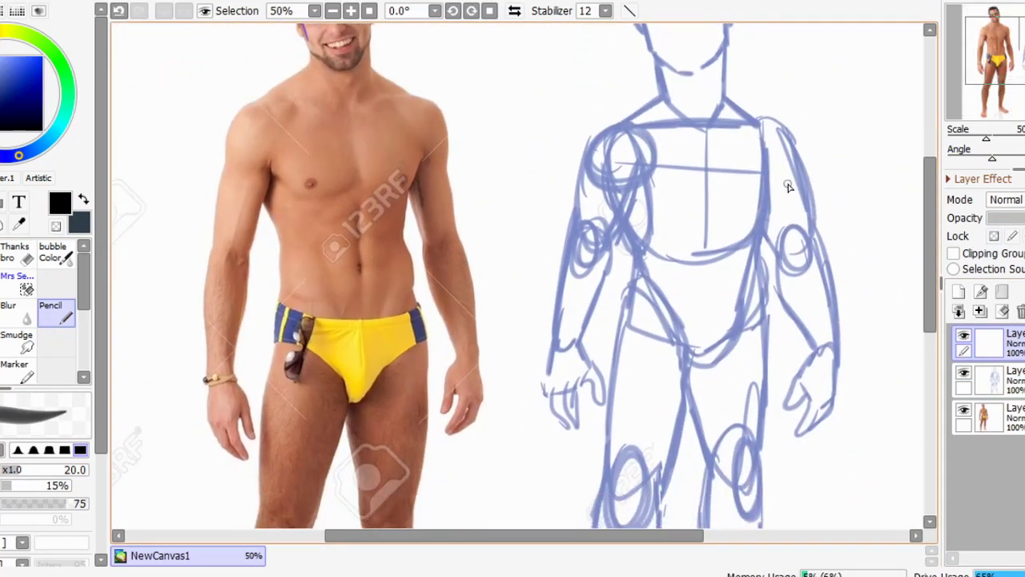
pyautogui.moveTo(795, 279)
pyautogui.mouseDown()
pyautogui.moveTo(759, 127)
pyautogui.moveTo(788, 261)
pyautogui.mouseUp()
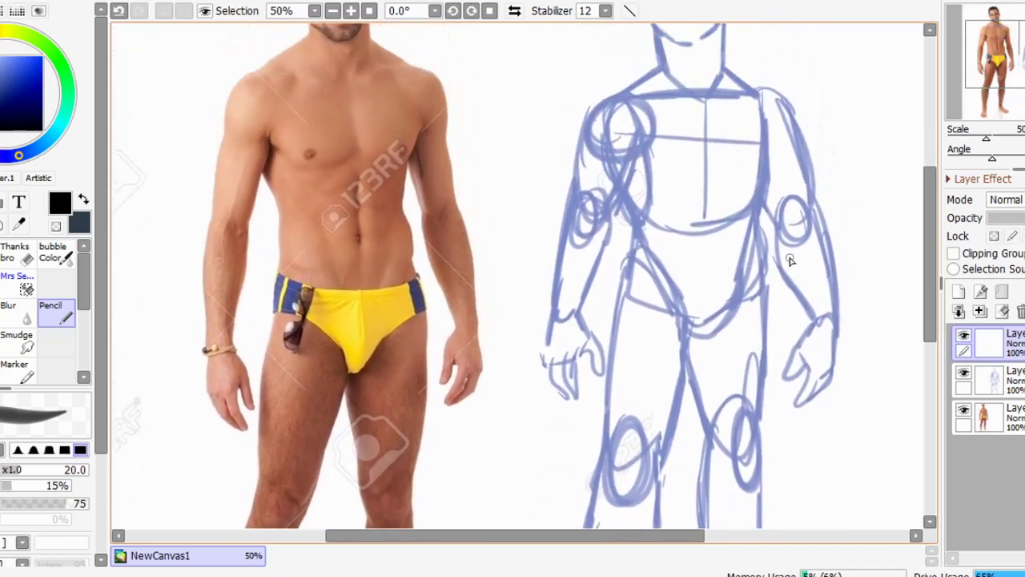
pyautogui.click(25, 287)
pyautogui.moveTo(7, 473)
pyautogui.mouseDown()
pyautogui.moveTo(20, 475)
pyautogui.moveTo(5, 472)
pyautogui.mouseUp()
pyautogui.scroll(-1, 95, 401)
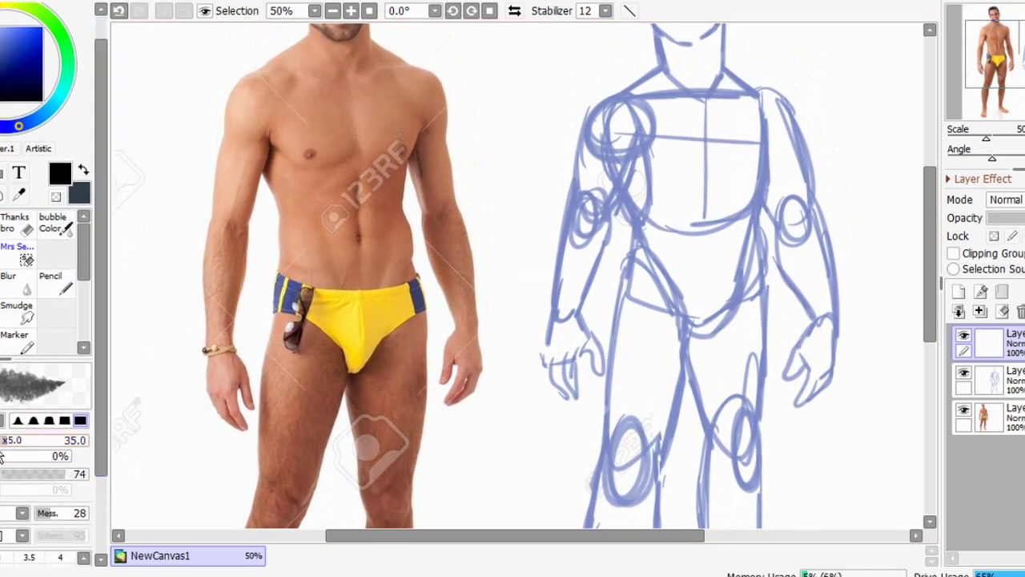
pyautogui.moveTo(33, 446); pyautogui.dragTo(24, 445)
pyautogui.moveTo(728, 138)
pyautogui.mouseDown()
pyautogui.moveTo(663, 157)
pyautogui.moveTo(560, 335)
pyautogui.moveTo(574, 333)
pyautogui.mouseUp()
pyautogui.hotkey('ctrl', 'z')
pyautogui.hotkey('ctrl', 'z')
pyautogui.moveTo(685, 190)
pyautogui.mouseDown()
pyautogui.moveTo(603, 329)
pyautogui.moveTo(620, 423)
pyautogui.moveTo(693, 493)
pyautogui.mouseUp()
pyautogui.hotkey('ctrl', 'z')
# Set the brush size to 14 and draw the side of the chest next to the arm on the viewer's right
pyautogui.moveTo(798, 164); pyautogui.dragTo(814, 183)
pyautogui.click(1023, 133)
pyautogui.moveTo(765, 259); pyautogui.dragTo(877, 289)
pyautogui.moveTo(755, 256); pyautogui.dragTo(784, 266)
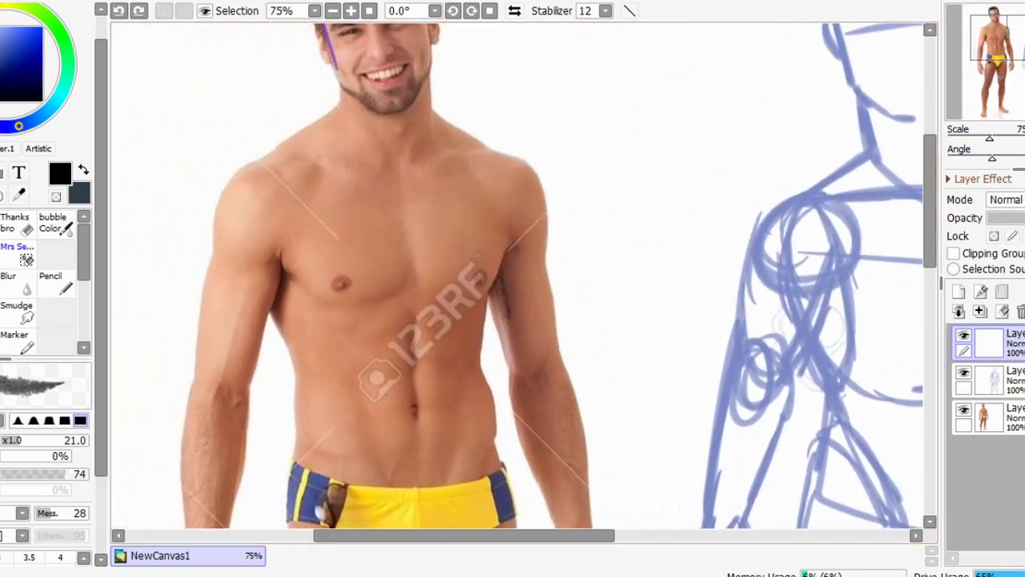
pyautogui.press('pageup')
pyautogui.press('pageup')
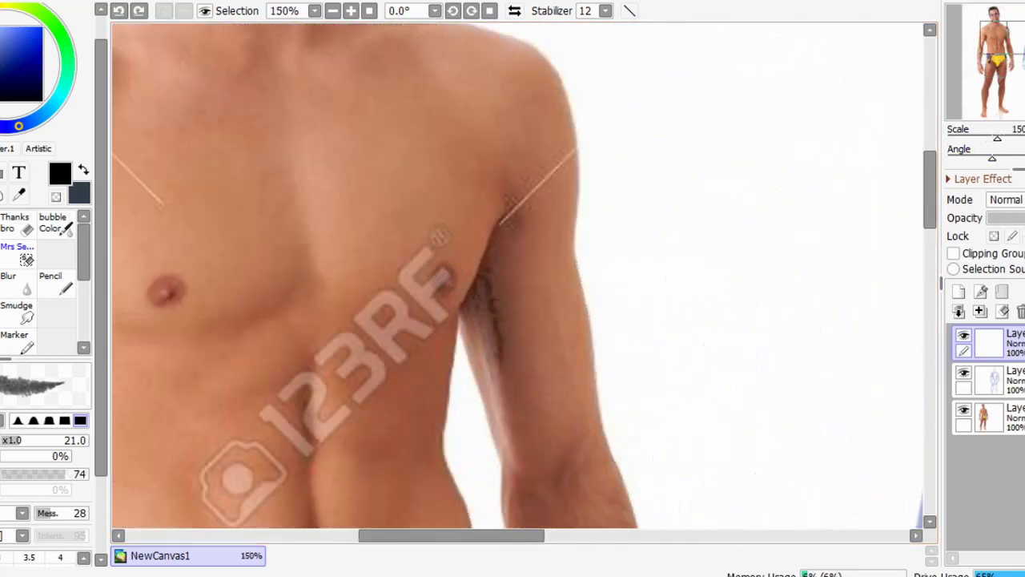
pyautogui.click(14, 440)
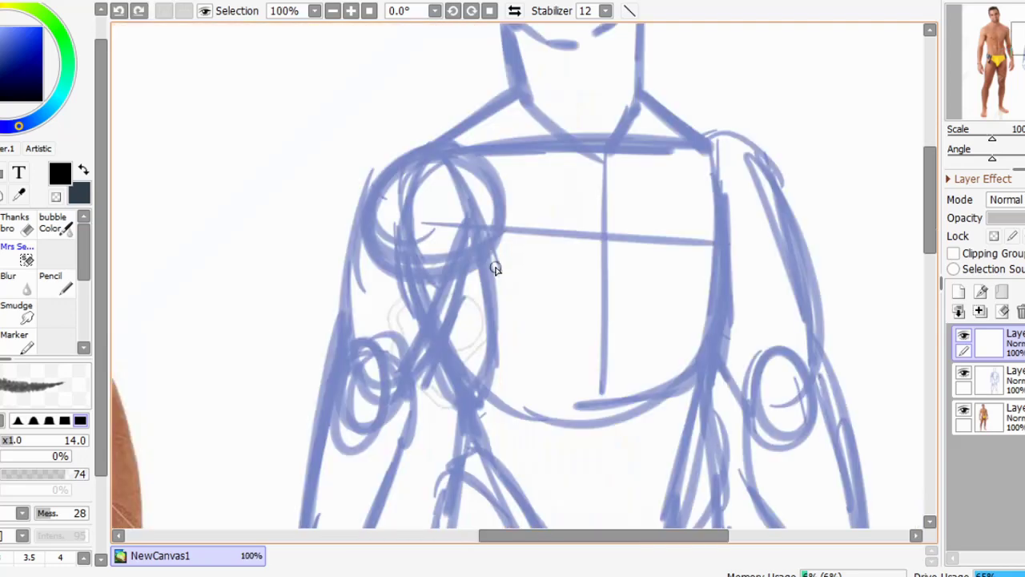
pyautogui.moveTo(732, 198); pyautogui.dragTo(711, 324)
pyautogui.hotkey('ctrl', 'z')
pyautogui.moveTo(732, 199)
pyautogui.mouseDown()
pyautogui.moveTo(720, 318)
pyautogui.moveTo(735, 241)
pyautogui.moveTo(716, 329)
pyautogui.mouseUp()
pyautogui.moveTo(724, 313); pyautogui.dragTo(777, 271)
# Sketch a small flat triangle at the base of the breastbone
pyautogui.moveTo(634, 290); pyautogui.dragTo(643, 290)
pyautogui.hotkey('ctrl', 'z')
pyautogui.hotkey('ctrl', 'z')
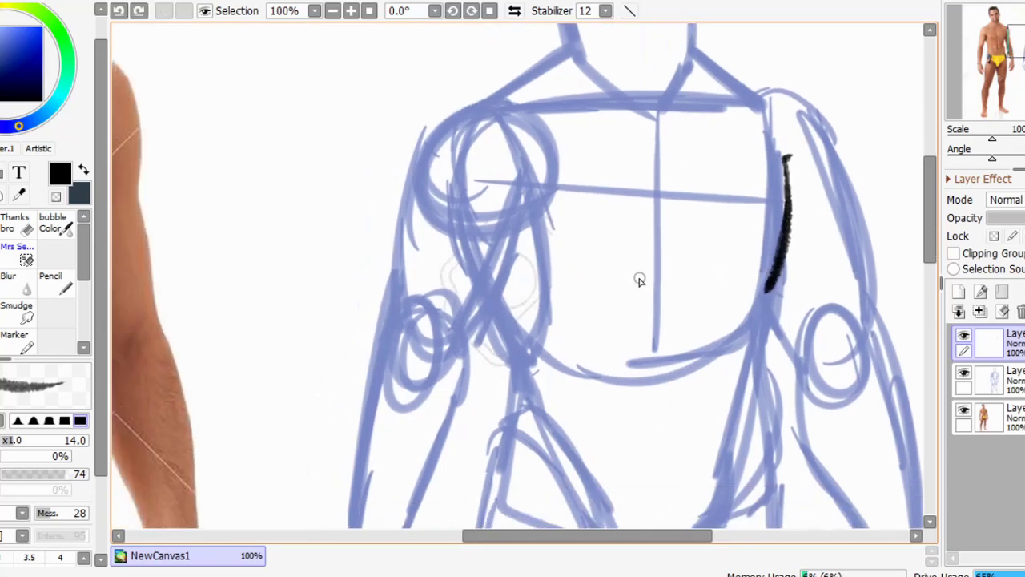
pyautogui.moveTo(691, 268); pyautogui.dragTo(646, 280)
pyautogui.moveTo(606, 233); pyautogui.dragTo(608, 253)
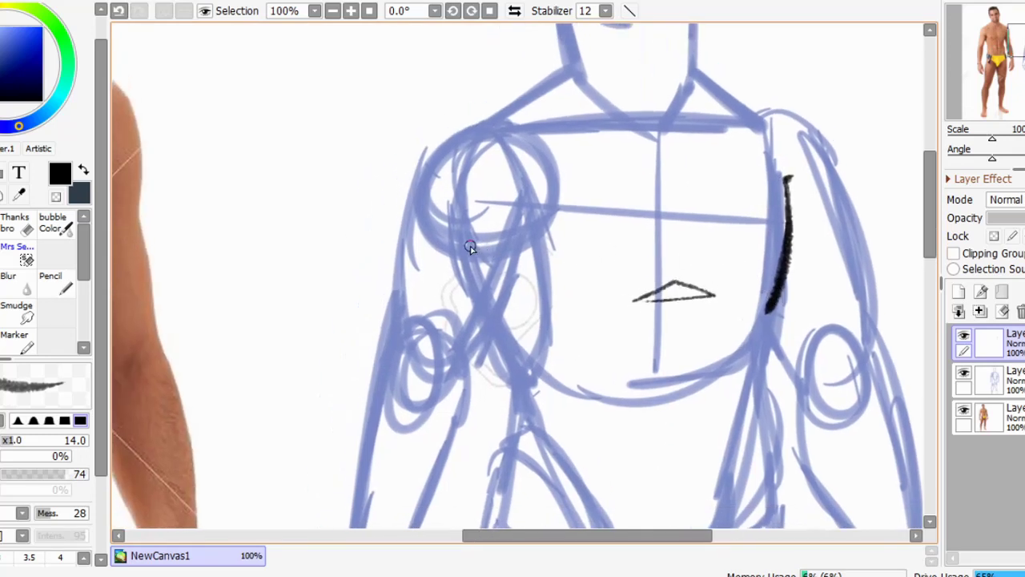
# Draw the curved underside of the pectoral on the viewer's left, working with the view mirrored
pyautogui.click(515, 11)
pyautogui.moveTo(632, 197); pyautogui.dragTo(767, 182)
pyautogui.moveTo(673, 242)
pyautogui.mouseDown()
pyautogui.moveTo(593, 288)
pyautogui.moveTo(565, 289)
pyautogui.mouseUp()
pyautogui.press('h')
# Draw the vertical centre line of the chest and the collarbone lines running out to the shoulders
pyautogui.moveTo(567, 205); pyautogui.dragTo(572, 306)
pyautogui.moveTo(604, 186)
pyautogui.mouseDown()
pyautogui.moveTo(665, 218)
pyautogui.moveTo(637, 209)
pyautogui.moveTo(665, 246)
pyautogui.moveTo(612, 269)
pyautogui.mouseUp()
pyautogui.hotkey('ctrl', 'z')
pyautogui.moveTo(718, 261); pyautogui.dragTo(790, 238)
pyautogui.moveTo(726, 225); pyautogui.dragTo(806, 212)
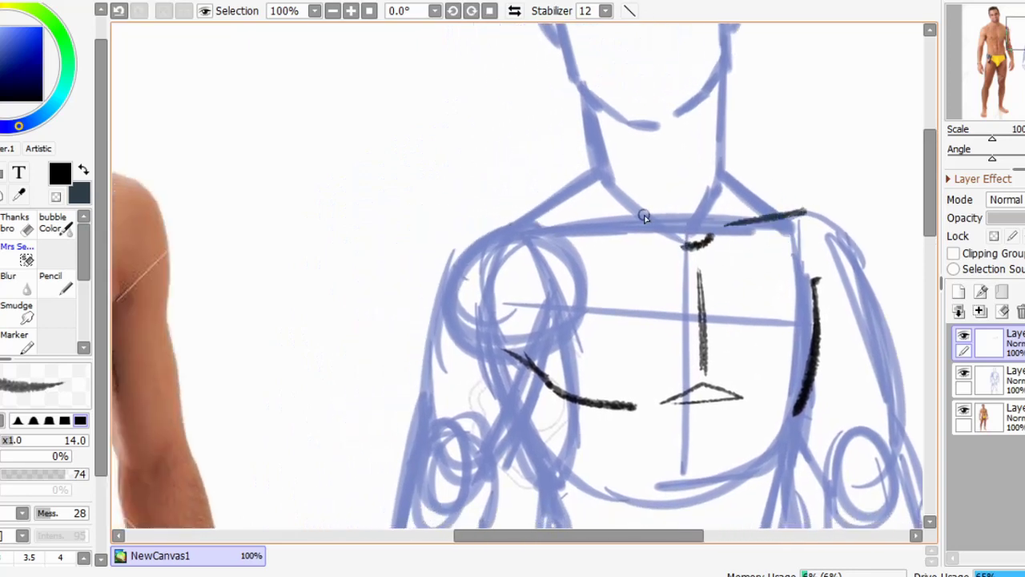
pyautogui.moveTo(619, 228); pyautogui.dragTo(506, 219)
pyautogui.moveTo(820, 393)
pyautogui.mouseDown()
pyautogui.moveTo(739, 172)
pyautogui.moveTo(700, 314)
pyautogui.mouseUp()
pyautogui.moveTo(588, 270); pyautogui.dragTo(659, 285)
pyautogui.hotkey('ctrl', 'z')
pyautogui.hotkey('ctrl', 'z')
pyautogui.moveTo(728, 179); pyautogui.dragTo(711, 254)
pyautogui.moveTo(584, 272); pyautogui.dragTo(652, 282)
pyautogui.hotkey('ctrl', 'z')
pyautogui.hotkey('ctrl', 'z')
# Draw the centre marks of the abdomen and the side of the torso down towards the waist
pyautogui.moveTo(723, 211); pyautogui.dragTo(709, 293)
pyautogui.moveTo(709, 270)
pyautogui.mouseDown()
pyautogui.moveTo(685, 126)
pyautogui.moveTo(617, 317)
pyautogui.mouseUp()
pyautogui.moveTo(482, 186)
pyautogui.mouseDown()
pyautogui.moveTo(550, 342)
pyautogui.moveTo(650, 257)
pyautogui.mouseUp()
pyautogui.moveTo(551, 341); pyautogui.dragTo(637, 290)
pyautogui.moveTo(687, 146); pyautogui.dragTo(701, 266)
# Outline the pelvis from the hip down to the crotch, checking the shape in mirrored view
pyautogui.click(515, 11)
pyautogui.moveTo(678, 158); pyautogui.dragTo(703, 311)
pyautogui.hotkey('ctrl', 'z')
pyautogui.moveTo(650, 197)
pyautogui.mouseDown()
pyautogui.moveTo(617, 316)
pyautogui.moveTo(542, 395)
pyautogui.mouseUp()
pyautogui.click(515, 11)
pyautogui.moveTo(584, 310)
pyautogui.mouseDown()
pyautogui.moveTo(630, 294)
pyautogui.moveTo(687, 342)
pyautogui.mouseUp()
pyautogui.moveTo(685, 331)
pyautogui.mouseDown()
pyautogui.moveTo(682, 383)
pyautogui.moveTo(714, 425)
pyautogui.mouseUp()
# Draw the shoulder and the outer and inner contours of the arm on the viewer's left
pyautogui.moveTo(503, 107)
pyautogui.mouseDown()
pyautogui.moveTo(436, 242)
pyautogui.moveTo(463, 146)
pyautogui.mouseUp()
pyautogui.moveTo(570, 154); pyautogui.dragTo(533, 285)
pyautogui.moveTo(464, 128); pyautogui.dragTo(458, 228)
pyautogui.moveTo(546, 277); pyautogui.dragTo(579, 160)
pyautogui.moveTo(490, 110); pyautogui.dragTo(458, 328)
pyautogui.hotkey('ctrl', 'z')
pyautogui.moveTo(489, 111); pyautogui.dragTo(456, 325)
pyautogui.moveTo(561, 164); pyautogui.dragTo(500, 337)
pyautogui.hotkey('ctrl', 'z')
pyautogui.hotkey('ctrl', 'z')
# Zoom to 150% and draw the outer wrist edge and the thumb-side edge of the hand on the viewer's left
pyautogui.moveTo(653, 152); pyautogui.dragTo(676, 78)
pyautogui.moveTo(993, 138); pyautogui.dragTo(1009, 136)
pyautogui.scroll(-2, 469, 71)
pyautogui.moveTo(454, 68); pyautogui.dragTo(446, 206)
pyautogui.moveTo(453, 142)
pyautogui.mouseDown()
pyautogui.moveTo(425, 335)
pyautogui.moveTo(448, 399)
pyautogui.mouseUp()
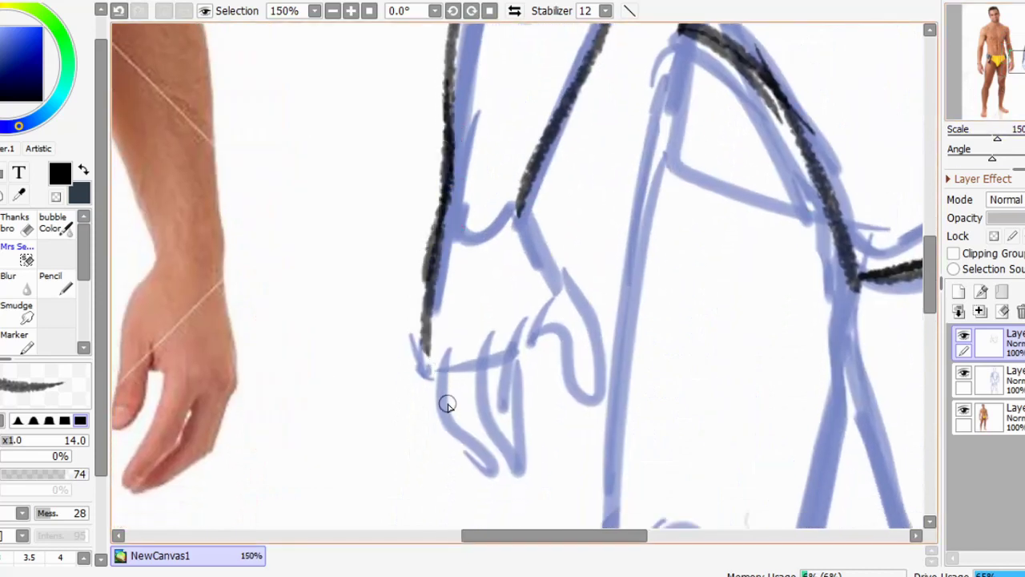
pyautogui.moveTo(556, 258); pyautogui.dragTo(564, 266)
pyautogui.hotkey('ctrl', 'z')
pyautogui.moveTo(522, 206); pyautogui.dragTo(567, 276)
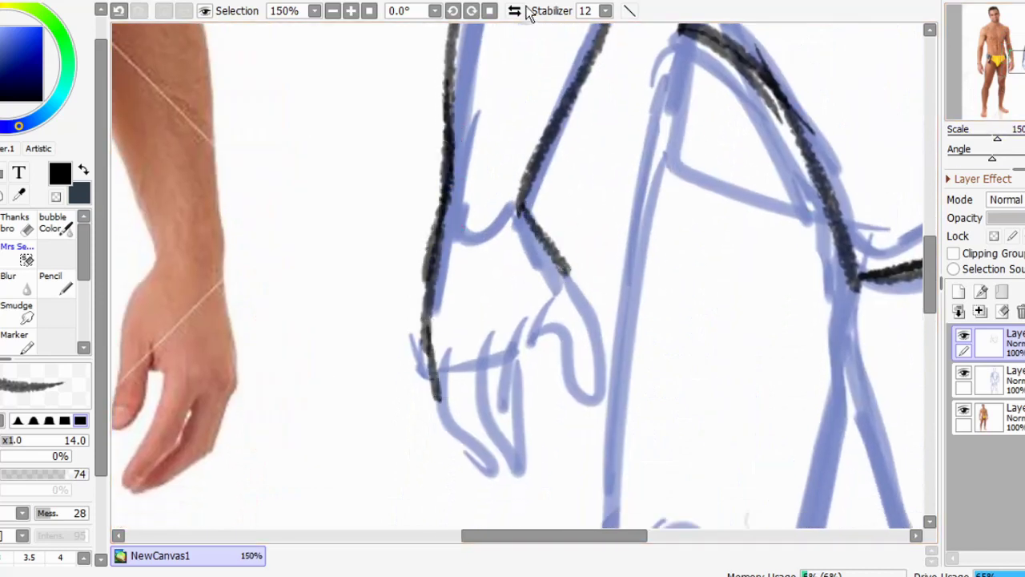
# Draw the thumb and fingers of the hand on the viewer's left and review the whole figure
pyautogui.click(515, 12)
pyautogui.click(515, 11)
pyautogui.moveTo(583, 337); pyautogui.dragTo(544, 254)
pyautogui.moveTo(527, 191)
pyautogui.mouseDown()
pyautogui.moveTo(479, 284)
pyautogui.moveTo(483, 277)
pyautogui.mouseUp()
pyautogui.moveTo(404, 266); pyautogui.dragTo(410, 336)
pyautogui.scroll(-5, 417, 321)
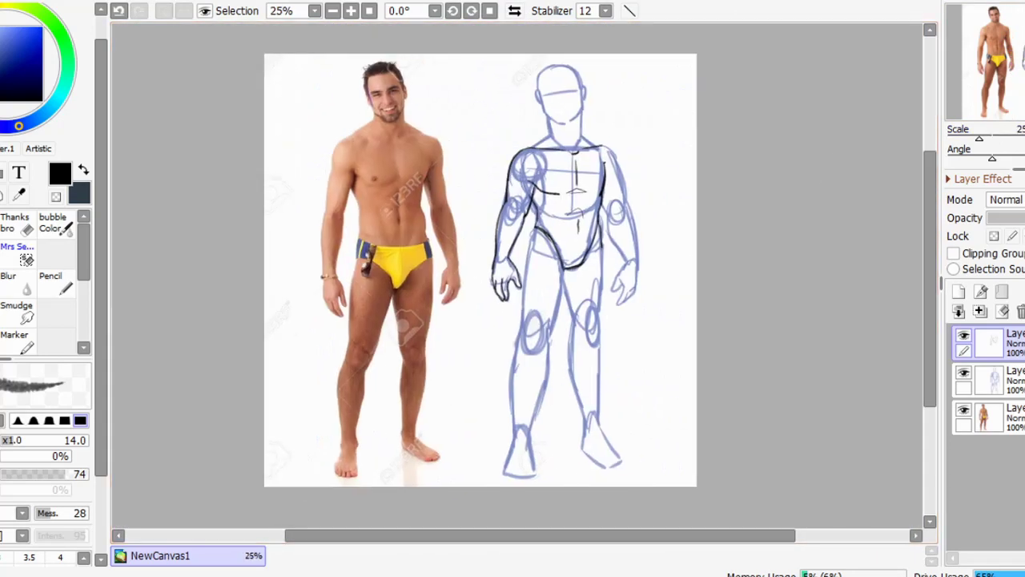
# Draw the inner and outer contours of the arm on the viewer's right down to the wrist
pyautogui.scroll(3, 481, 272)
pyautogui.click(55, 282)
pyautogui.click(19, 252)
pyautogui.click(515, 11)
pyautogui.moveTo(481, 80); pyautogui.dragTo(598, 304)
pyautogui.moveTo(599, 144); pyautogui.dragTo(636, 74)
pyautogui.press('h')
pyautogui.moveTo(585, 286); pyautogui.dragTo(576, 165)
pyautogui.moveTo(509, 206); pyautogui.dragTo(563, 320)
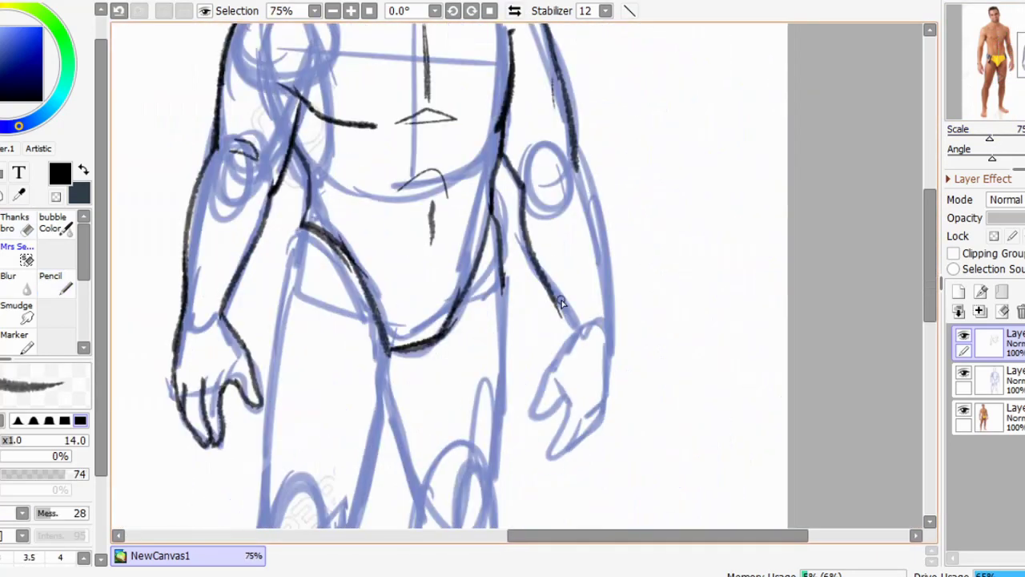
pyautogui.moveTo(575, 144); pyautogui.dragTo(609, 359)
# Zoom to 150% and outline the hand on the viewer's right with its thumb and fingers
pyautogui.scroll(2, 608, 353)
pyautogui.moveTo(741, 401); pyautogui.dragTo(757, 227)
pyautogui.moveTo(594, 160)
pyautogui.mouseDown()
pyautogui.moveTo(539, 239)
pyautogui.moveTo(575, 301)
pyautogui.mouseUp()
pyautogui.moveTo(575, 301); pyautogui.dragTo(558, 411)
pyautogui.hotkey('ctrl', 'z')
pyautogui.moveTo(608, 313); pyautogui.dragTo(607, 377)
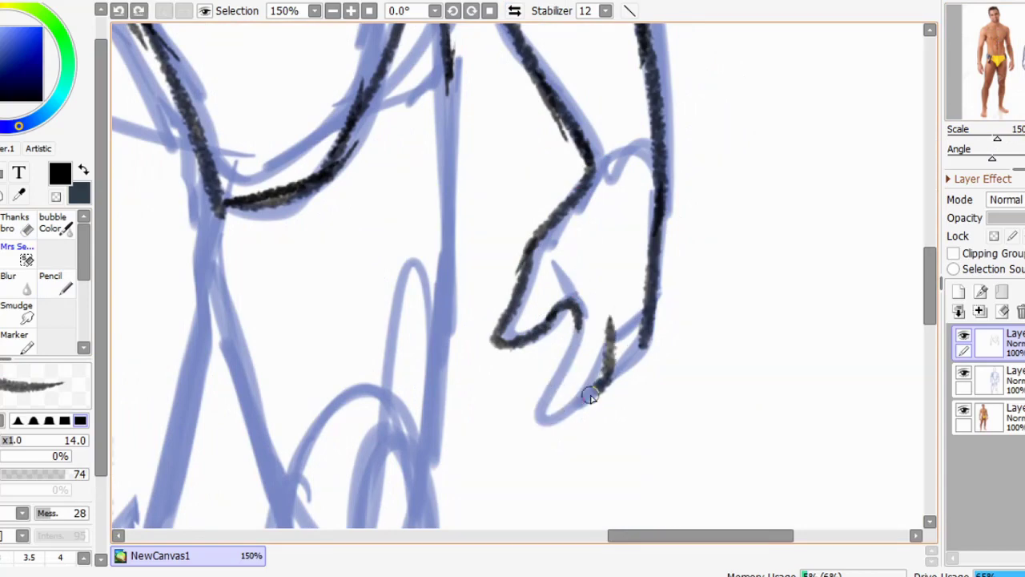
pyautogui.moveTo(575, 311); pyautogui.dragTo(547, 421)
pyautogui.moveTo(553, 394); pyautogui.dragTo(661, 345)
# Draw the inner and outer thigh contours and knee lines of the legs, following the blue construction sketch
pyautogui.scroll(-2, 657, 345)
pyautogui.click(518, 11)
pyautogui.click(515, 11)
pyautogui.scroll(2, 449, 154)
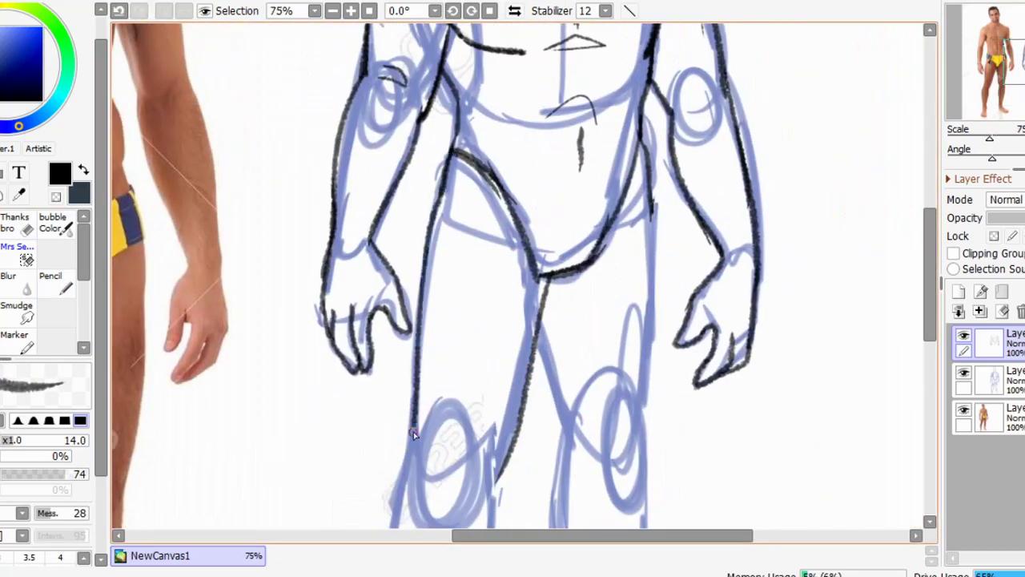
pyautogui.moveTo(430, 249); pyautogui.dragTo(418, 336)
pyautogui.moveTo(496, 425); pyautogui.dragTo(521, 200)
pyautogui.moveTo(519, 201); pyautogui.dragTo(485, 294)
pyautogui.moveTo(447, 205); pyautogui.dragTo(462, 293)
pyautogui.moveTo(540, 121); pyautogui.dragTo(476, 453)
pyautogui.moveTo(457, 361); pyautogui.dragTo(465, 148)
pyautogui.moveTo(450, 153); pyautogui.dragTo(418, 350)
# Draw the calf and shin contours of the lower legs down to the ankles
pyautogui.moveTo(705, 80)
pyautogui.mouseDown()
pyautogui.moveTo(623, 332)
pyautogui.moveTo(622, 233)
pyautogui.mouseUp()
pyautogui.moveTo(570, 228)
pyautogui.mouseDown()
pyautogui.moveTo(558, 281)
pyautogui.moveTo(554, 420)
pyautogui.mouseUp()
pyautogui.moveTo(466, 212); pyautogui.dragTo(492, 320)
pyautogui.moveTo(553, 400); pyautogui.dragTo(523, 104)
pyautogui.moveTo(534, 92)
pyautogui.mouseDown()
pyautogui.moveTo(538, 366)
pyautogui.moveTo(511, 297)
pyautogui.mouseUp()
pyautogui.moveTo(466, 272); pyautogui.dragTo(459, 366)
# Outline the foot on the viewer's right with its ankle and toes
pyautogui.scroll(2, 532, 400)
pyautogui.moveTo(382, 337); pyautogui.dragTo(527, 439)
pyautogui.moveTo(534, 238); pyautogui.dragTo(496, 190)
pyautogui.moveTo(361, 152); pyautogui.dragTo(410, 113)
pyautogui.moveTo(450, 141); pyautogui.dragTo(561, 319)
pyautogui.moveTo(490, 322); pyautogui.dragTo(515, 399)
# Mirror the view and outline the foot on the viewer's left, adding the curve of the big toe
pyautogui.press('h')
pyautogui.moveTo(480, 160); pyautogui.dragTo(431, 364)
pyautogui.moveTo(559, 129); pyautogui.dragTo(624, 360)
pyautogui.moveTo(430, 368); pyautogui.dragTo(625, 364)
pyautogui.moveTo(450, 344); pyautogui.dragTo(505, 357)
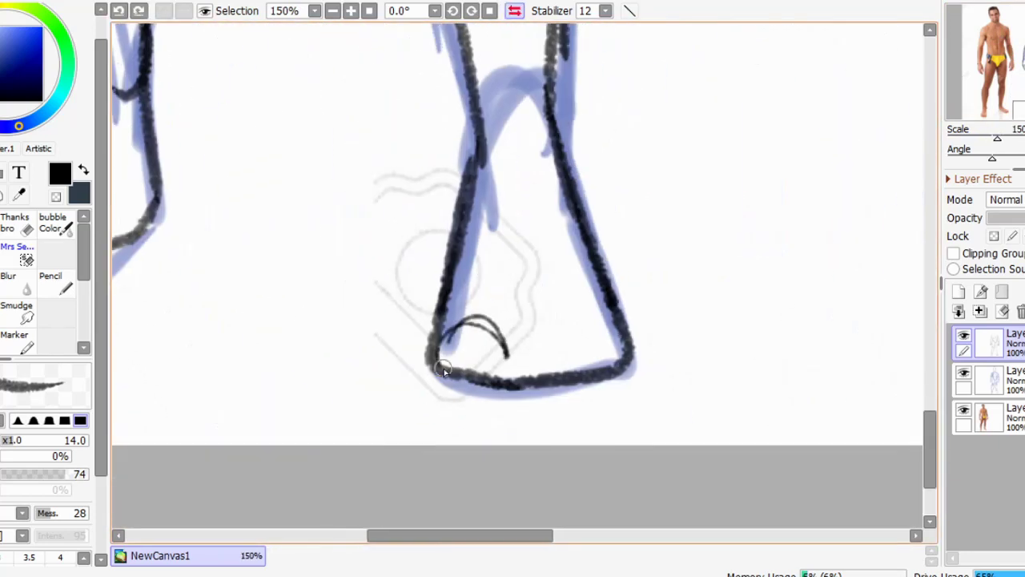
# Outline the head in black over the blue construction sketch
pyautogui.moveTo(801, 216); pyautogui.dragTo(714, 342)
pyautogui.click(19, 224)
pyautogui.click(56, 284)
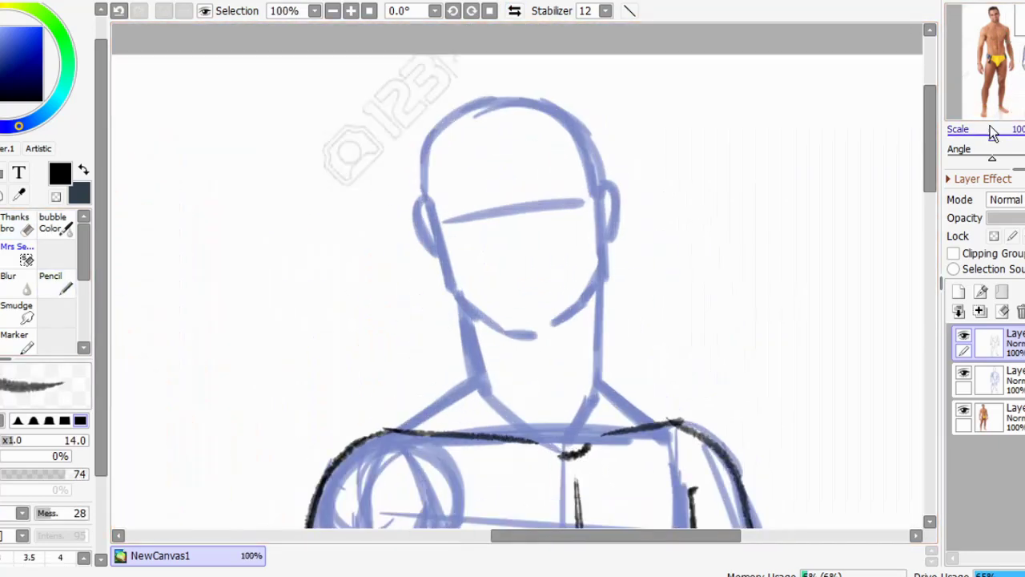
pyautogui.moveTo(433, 149); pyautogui.dragTo(537, 80)
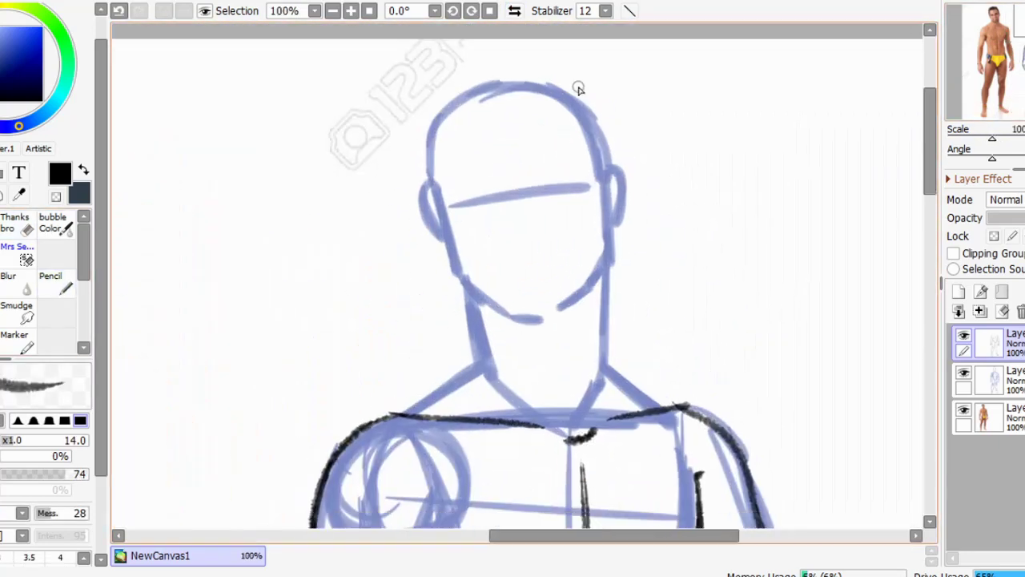
pyautogui.moveTo(436, 100)
pyautogui.mouseDown()
pyautogui.moveTo(600, 133)
pyautogui.moveTo(608, 305)
pyautogui.mouseUp()
pyautogui.hotkey('ctrl', '+')
pyautogui.hotkey('ctrl', '+')
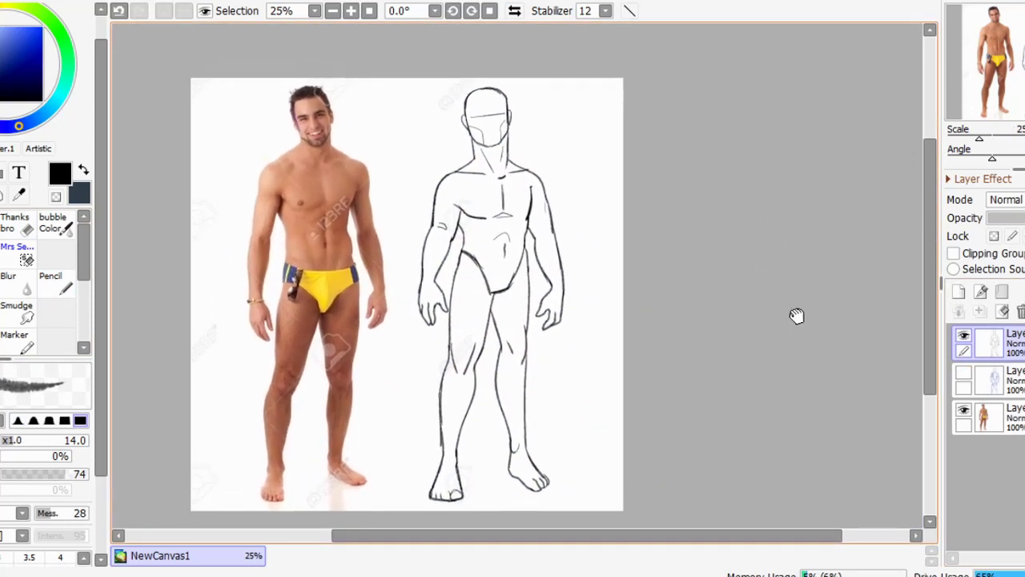
# Lasso the pelvis and legs of the line drawing, move them slightly down, and clear the selection
pyautogui.moveTo(797, 315); pyautogui.dragTo(804, 296)
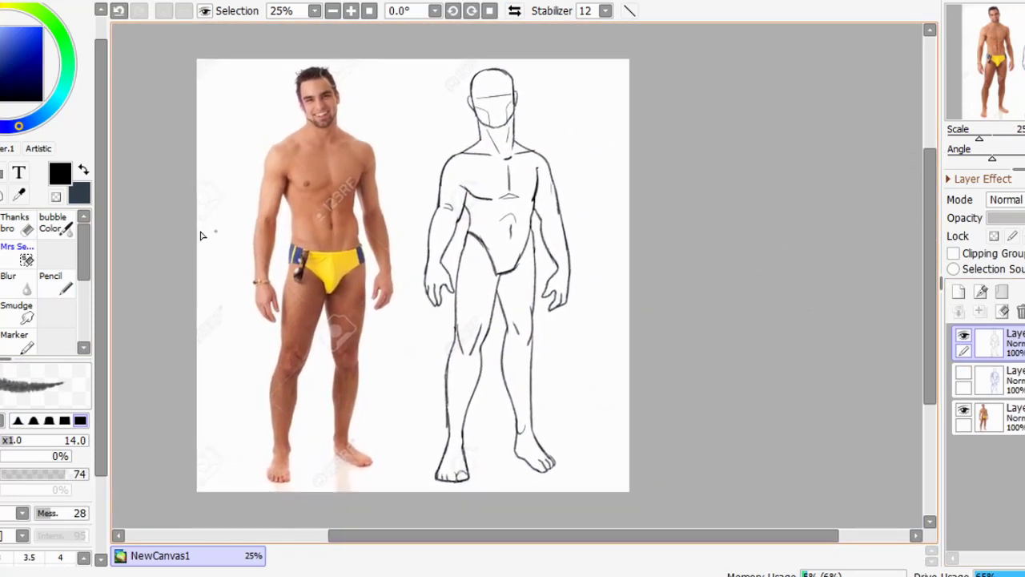
pyautogui.click(2, 174)
pyautogui.moveTo(559, 359); pyautogui.dragTo(551, 352)
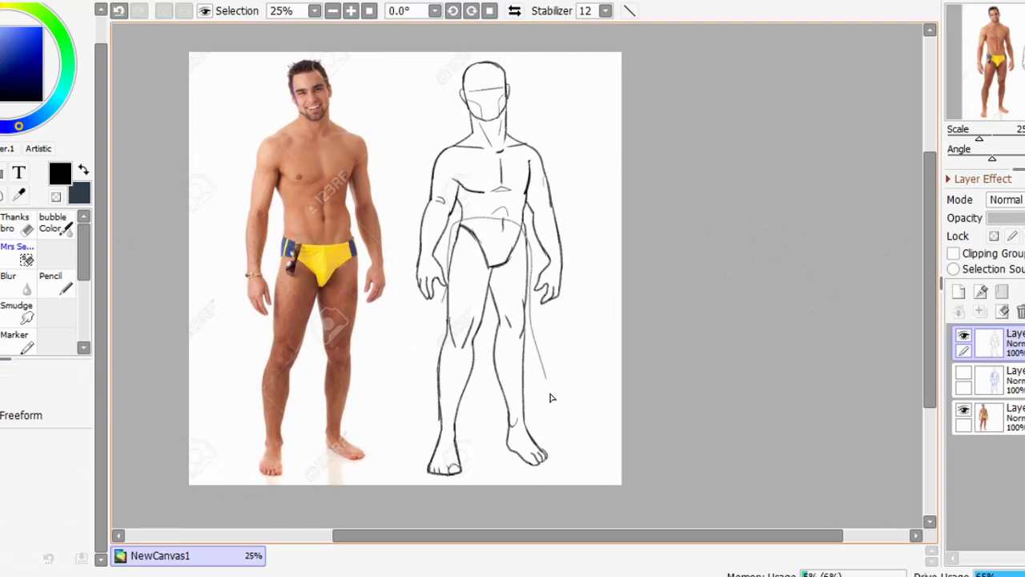
pyautogui.moveTo(438, 321); pyautogui.dragTo(445, 298)
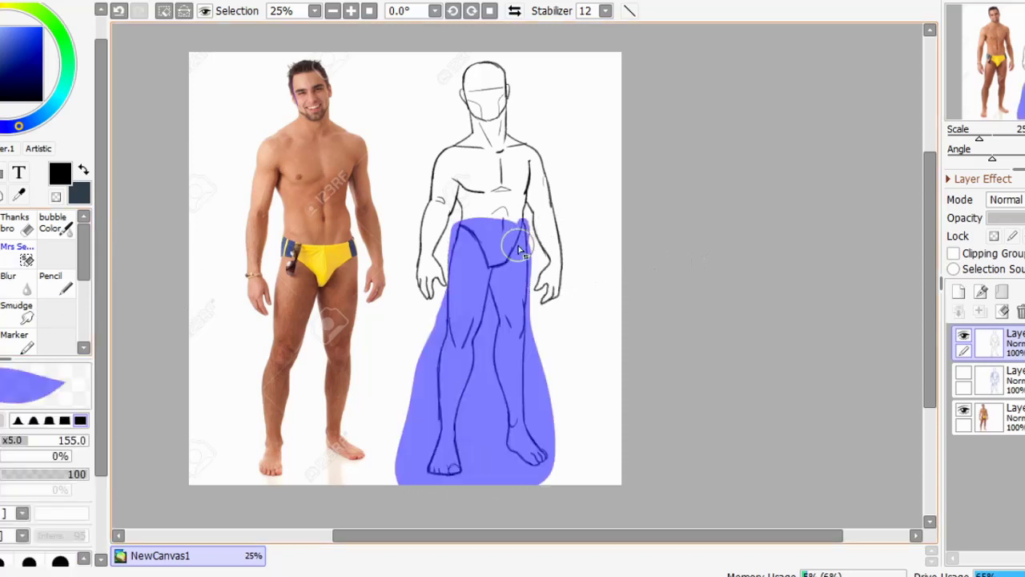
pyautogui.hotkey('ctrl', 't')
pyautogui.moveTo(499, 297)
pyautogui.mouseDown()
pyautogui.moveTo(495, 308)
pyautogui.moveTo(509, 302)
pyautogui.mouseUp()
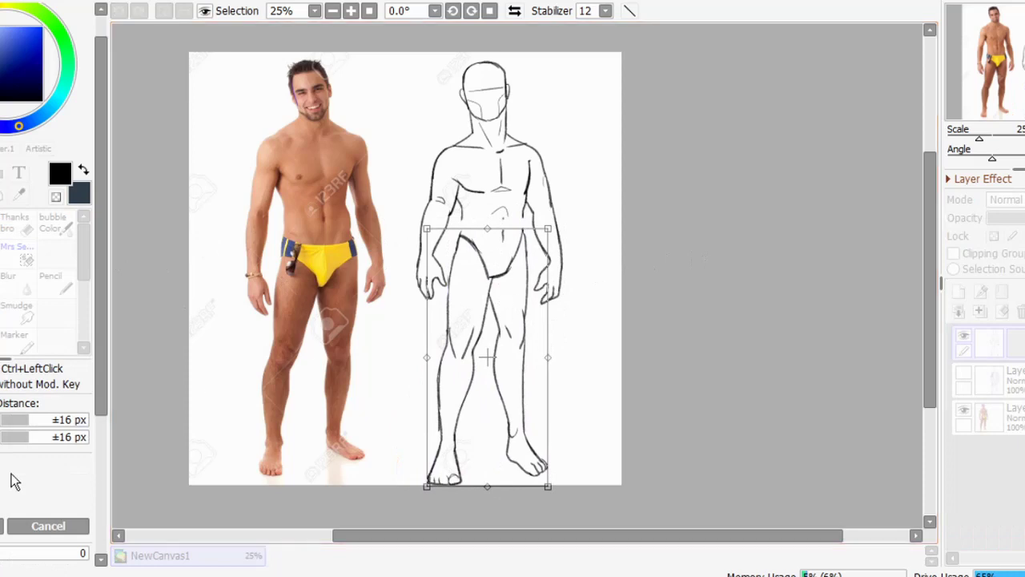
pyautogui.press('Return')
pyautogui.click(163, 10)
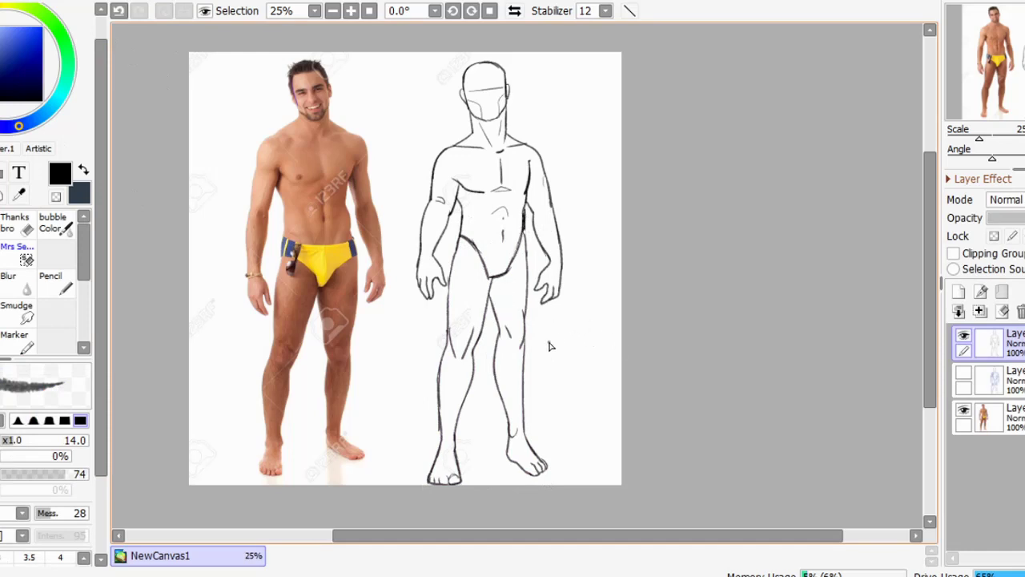
# Scale the whole line-art figure down slightly with a free transform
pyautogui.hotkey('ctrl', 't')
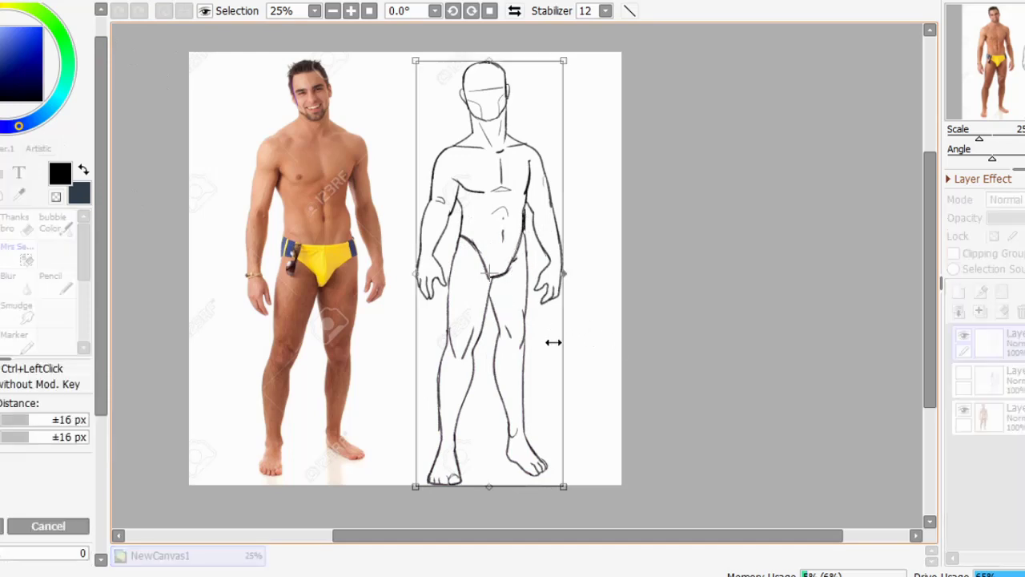
pyautogui.moveTo(559, 481); pyautogui.dragTo(552, 470)
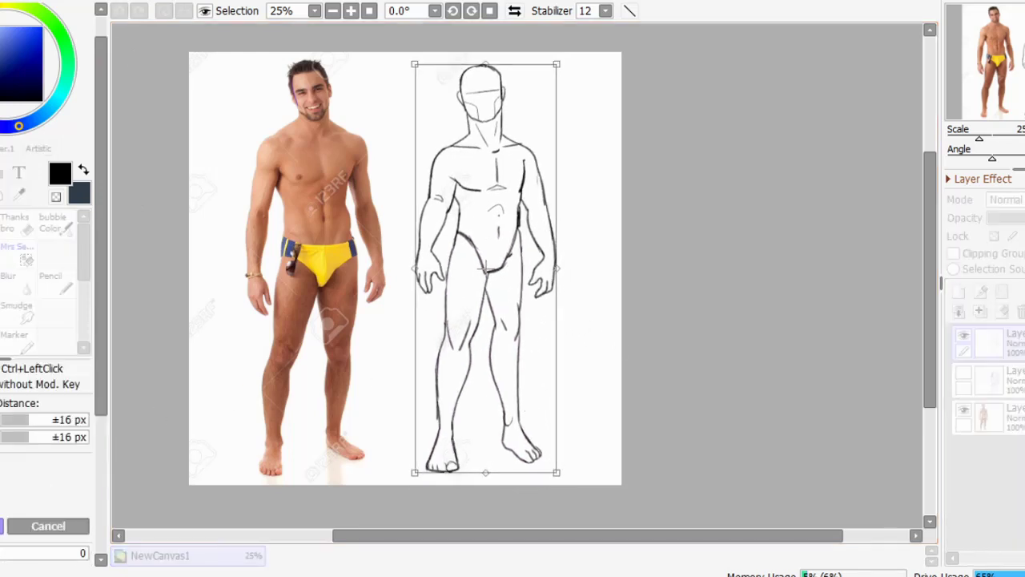
pyautogui.press('Return')
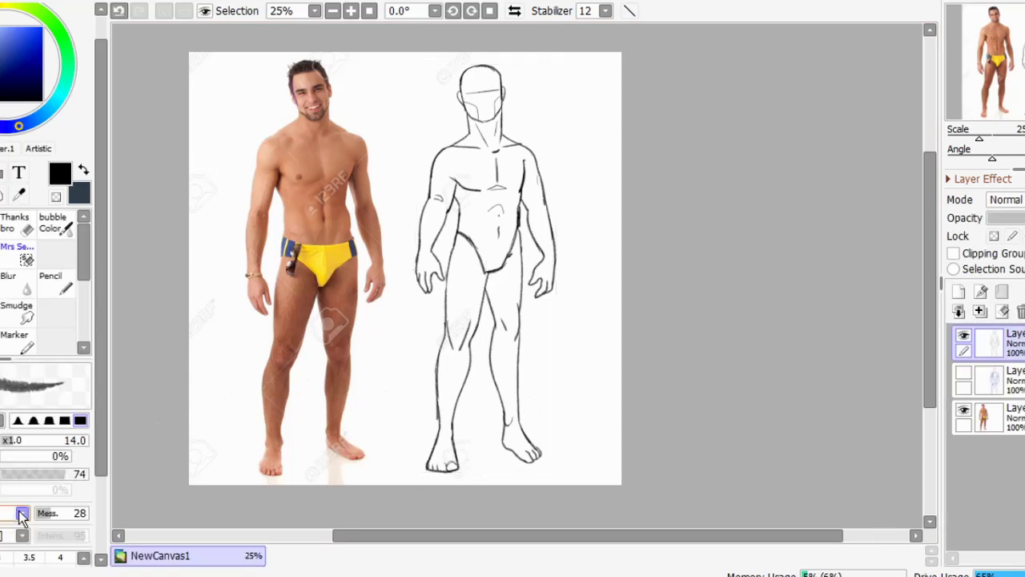
# Lasso the head, move it slightly down to shorten the neck, and clear the selection
pyautogui.moveTo(723, 217); pyautogui.dragTo(744, 359)
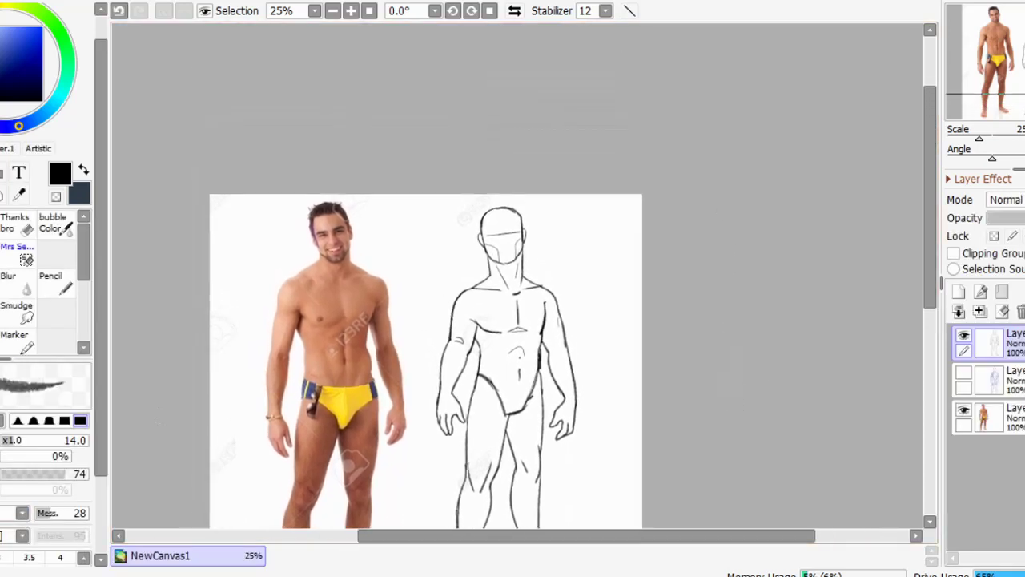
pyautogui.click(989, 137)
pyautogui.moveTo(739, 213); pyautogui.dragTo(780, 253)
pyautogui.press('l')
pyautogui.moveTo(616, 132); pyautogui.dragTo(425, 285)
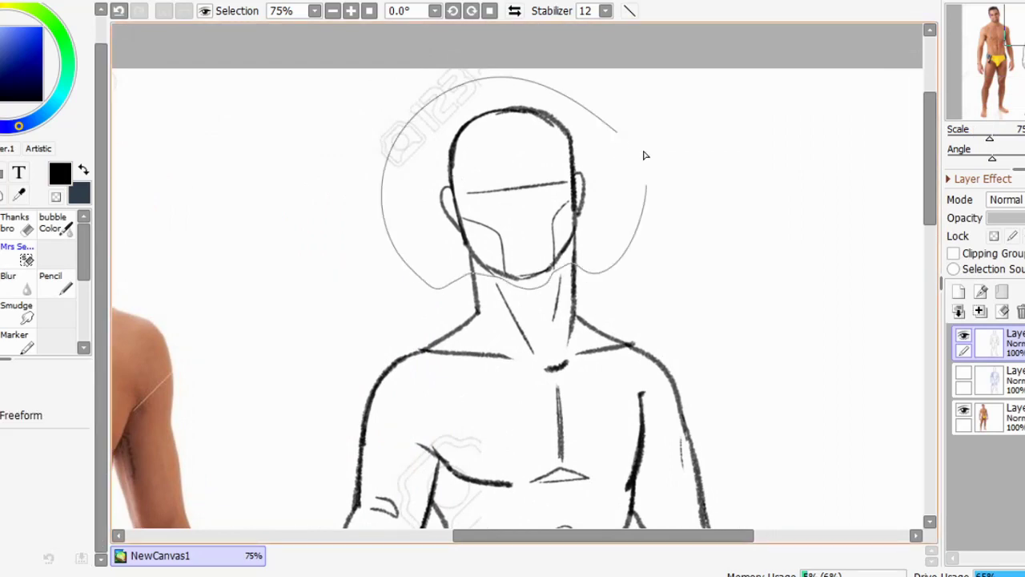
pyautogui.moveTo(650, 189); pyautogui.dragTo(564, 94)
pyautogui.click(28, 254)
pyautogui.hotkey('ctrl', 't')
pyautogui.moveTo(551, 185); pyautogui.dragTo(556, 199)
pyautogui.press('Return')
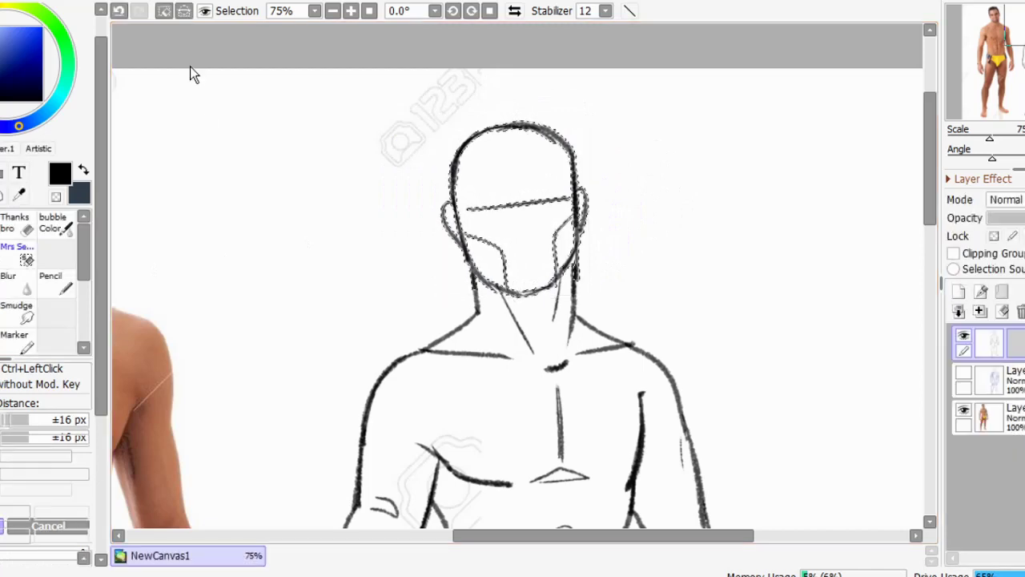
pyautogui.hotkey('ctrl', 'd')
# Clean up the neck lines beside the jaw and mark the nipples on the chest
pyautogui.click(53, 282)
pyautogui.click(16, 225)
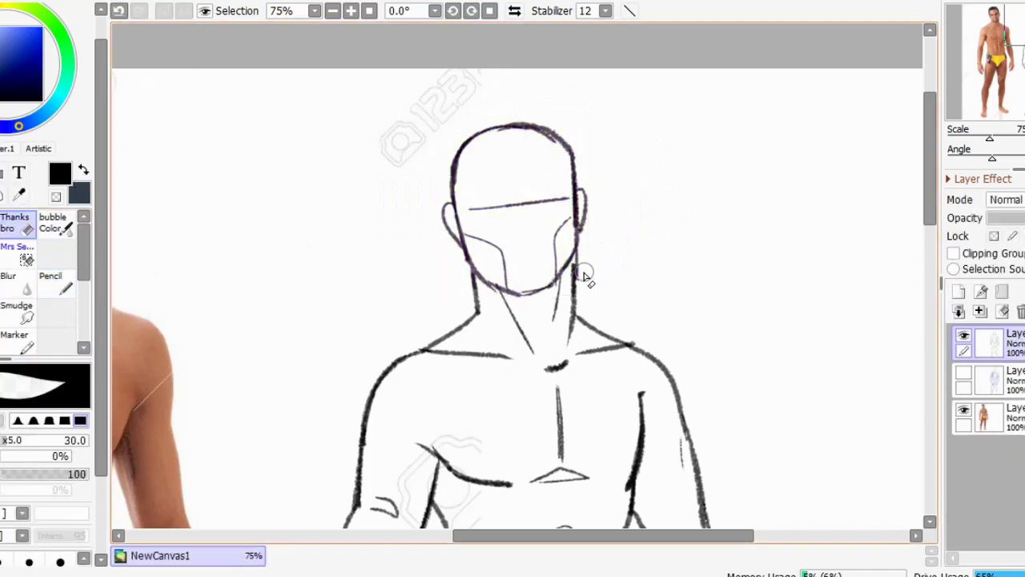
pyautogui.click(58, 289)
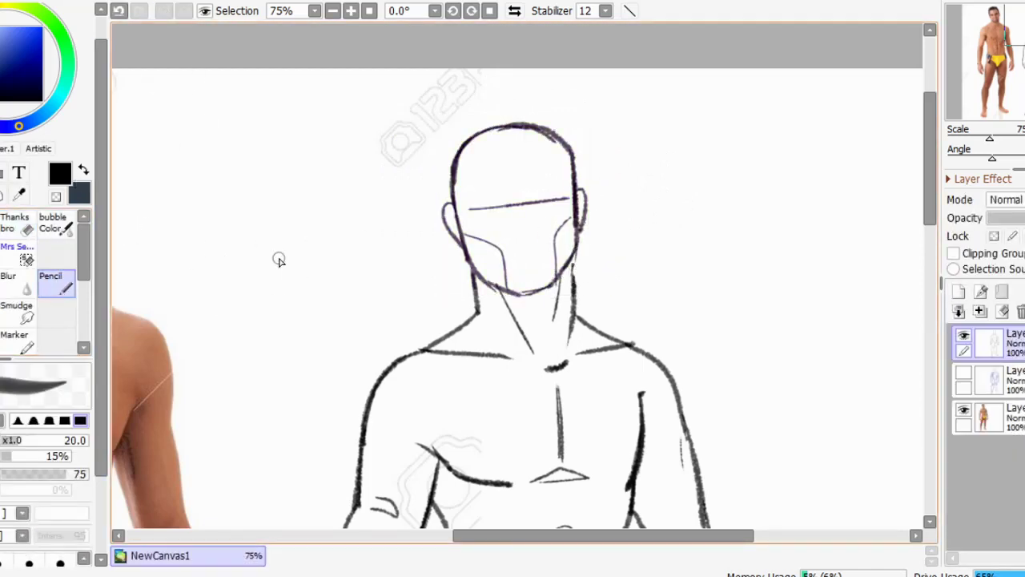
pyautogui.click(3, 227)
pyautogui.moveTo(710, 361); pyautogui.dragTo(729, 117)
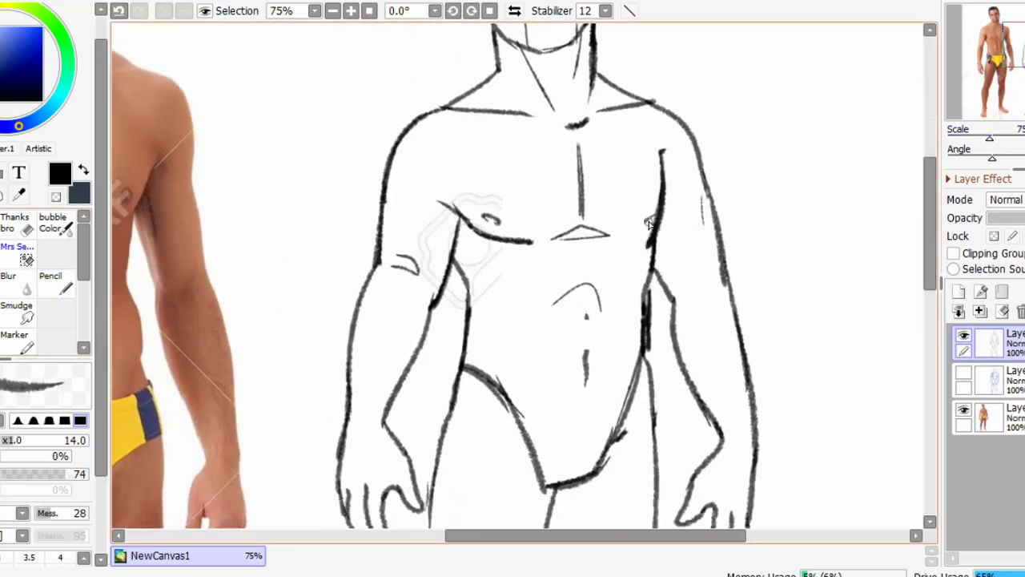
pyautogui.press('Home')
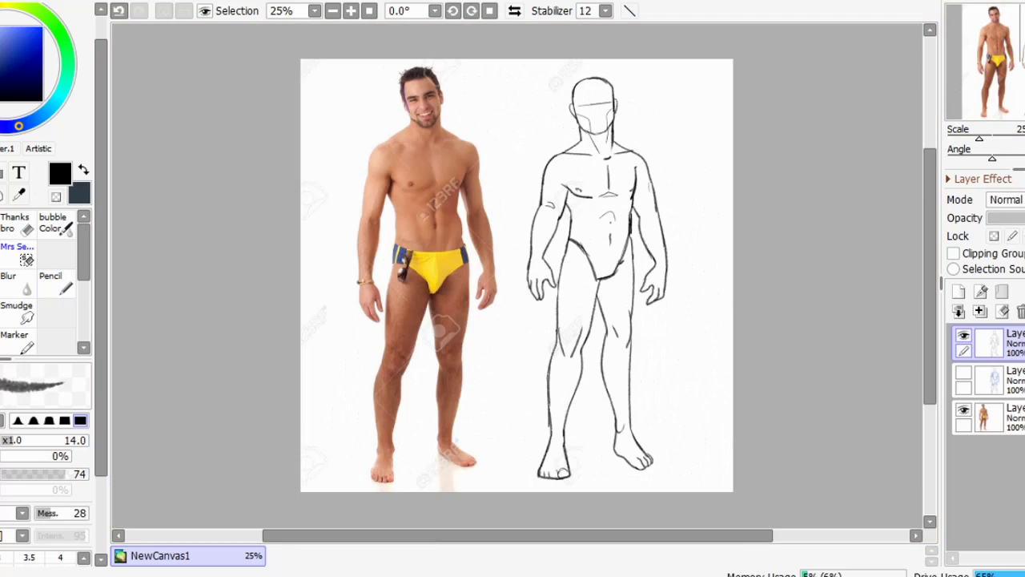
pyautogui.moveTo(762, 336); pyautogui.dragTo(718, 346)
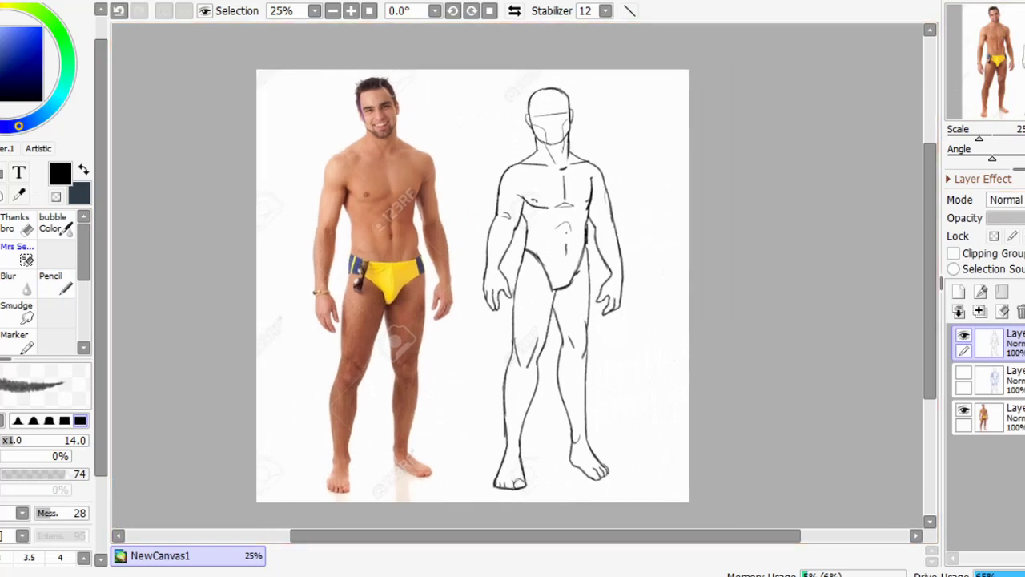
pyautogui.moveTo(772, 246); pyautogui.dragTo(780, 227)
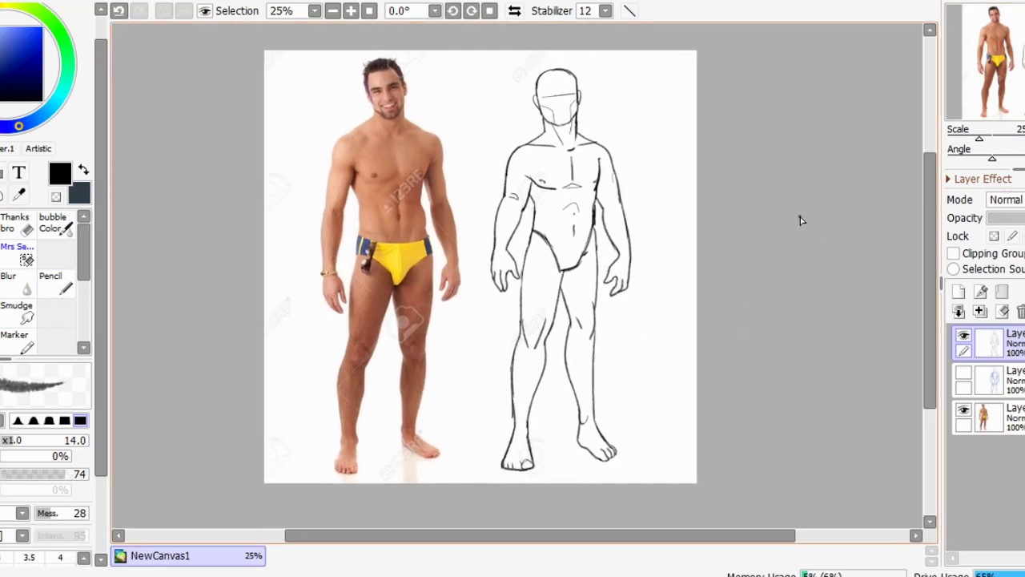
# Redraw the inner thigh and outer calf of the leg on the viewer's right, erasing the old lines
pyautogui.moveTo(778, 307); pyautogui.dragTo(730, 265)
pyautogui.press('pageup')
pyautogui.scroll(1, 856, 76)
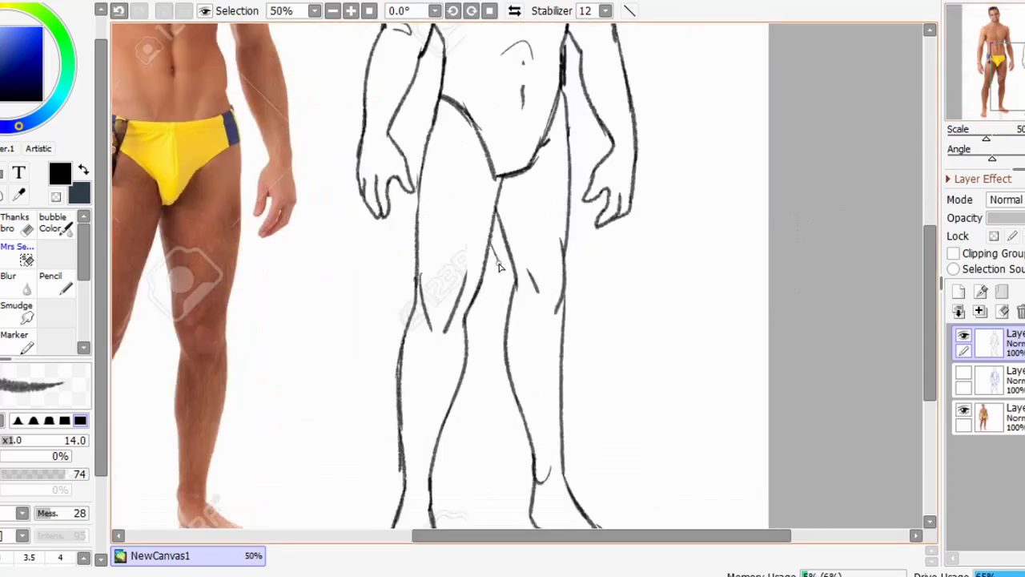
pyautogui.moveTo(513, 290); pyautogui.dragTo(533, 185)
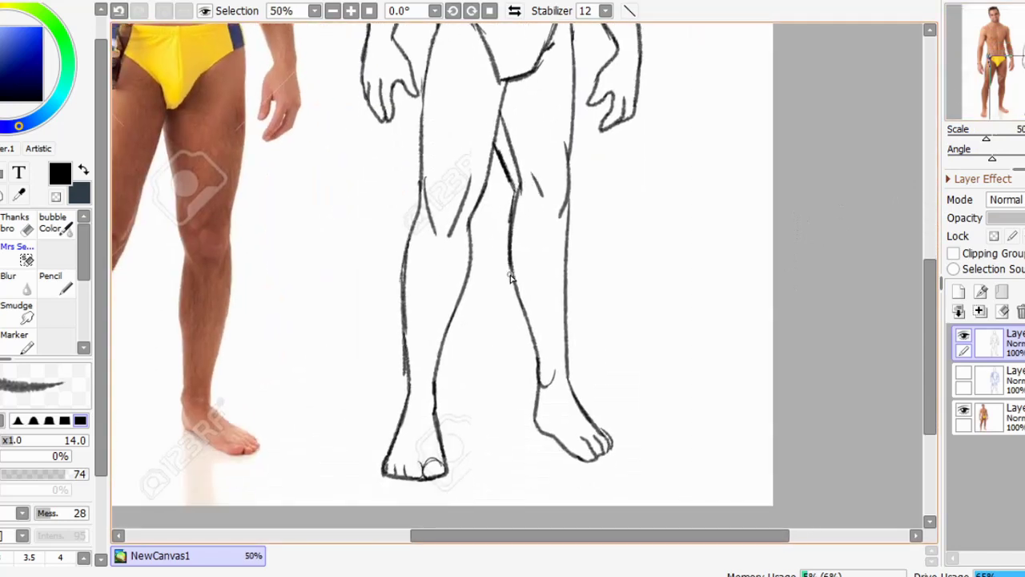
pyautogui.click(18, 225)
pyautogui.moveTo(511, 142)
pyautogui.mouseDown()
pyautogui.moveTo(517, 171)
pyautogui.moveTo(739, 297)
pyautogui.moveTo(645, 271)
pyautogui.mouseUp()
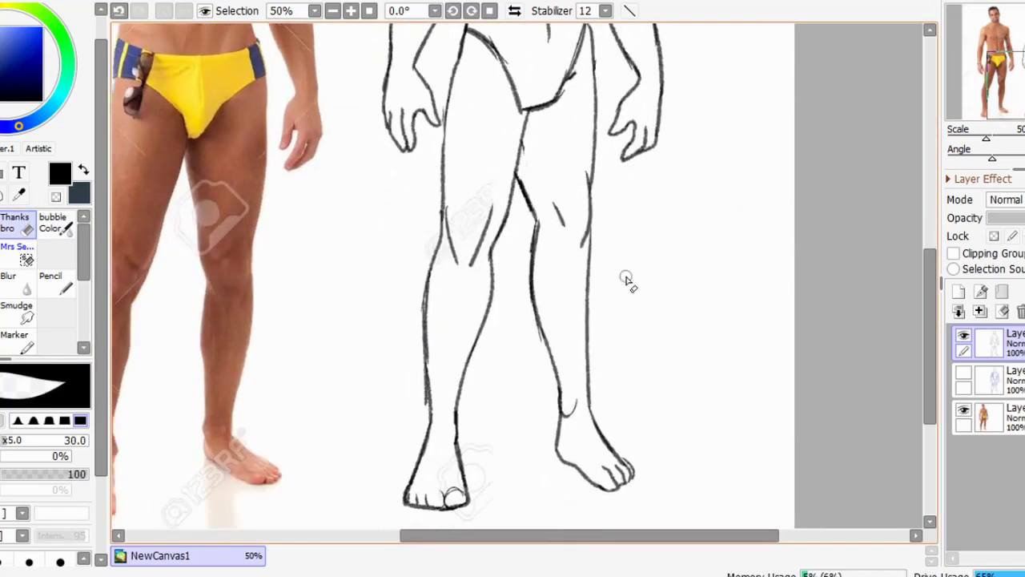
pyautogui.click(65, 287)
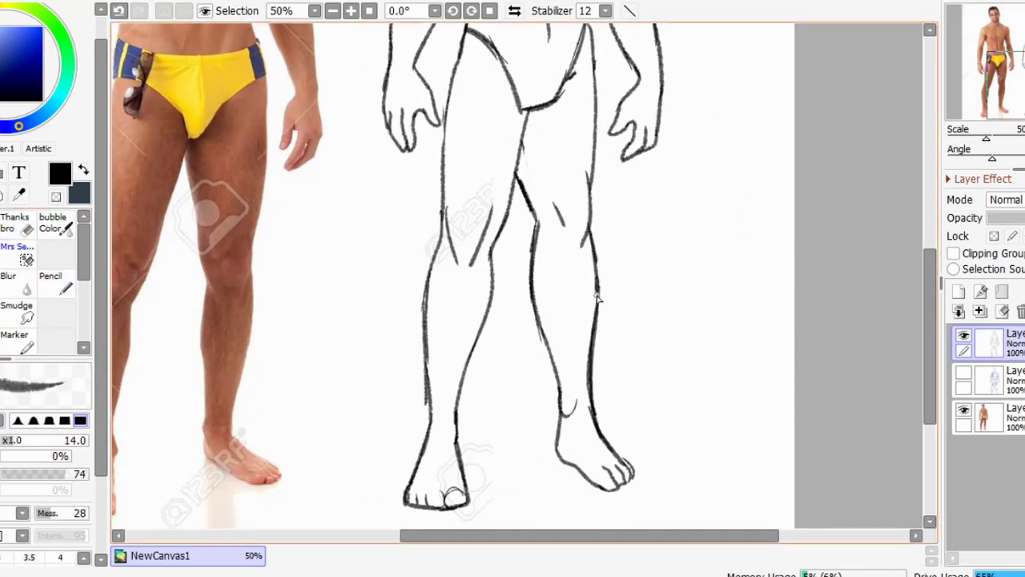
pyautogui.moveTo(605, 439); pyautogui.dragTo(618, 459)
# Thin the thick pelvis line on the viewer's left with the eraser, checking the figure in mirrored view
pyautogui.moveTo(665, 273); pyautogui.dragTo(737, 440)
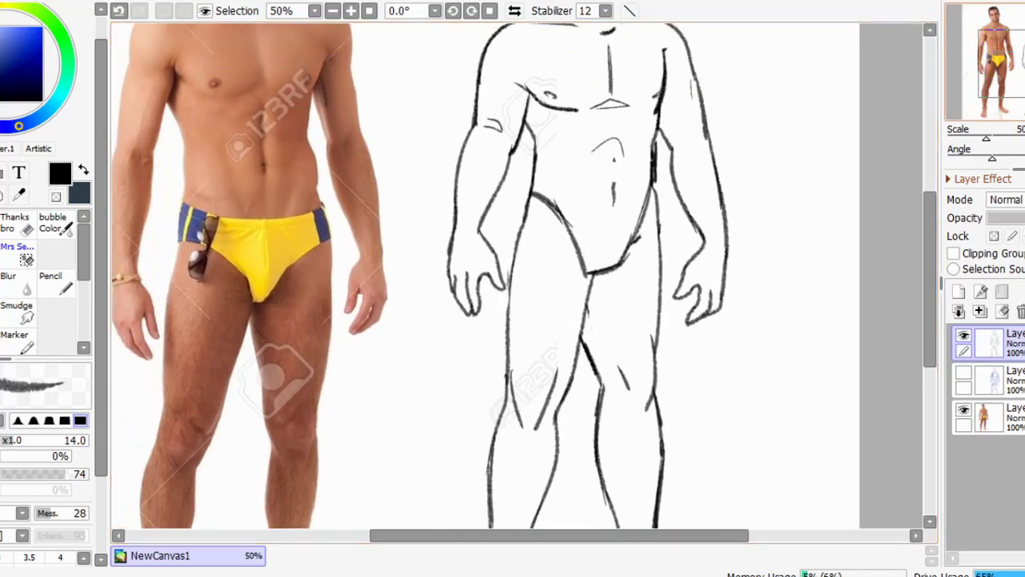
pyautogui.scroll(-2, 604, 277)
pyautogui.moveTo(828, 196); pyautogui.dragTo(738, 210)
pyautogui.scroll(2, 738, 210)
pyautogui.click(515, 10)
pyautogui.scroll(2, 595, 304)
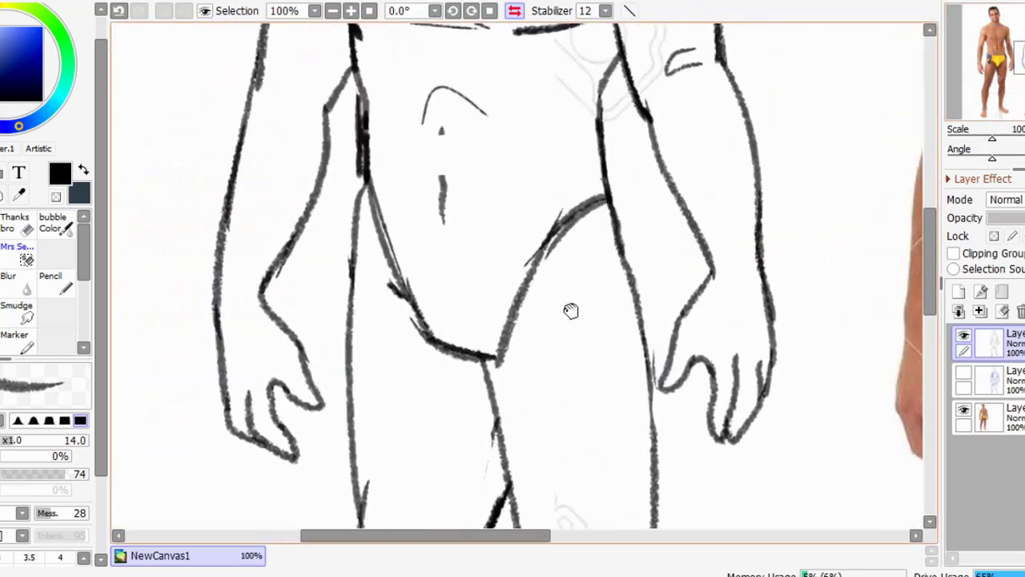
pyautogui.moveTo(529, 217)
pyautogui.mouseDown()
pyautogui.moveTo(459, 354)
pyautogui.moveTo(474, 308)
pyautogui.moveTo(459, 357)
pyautogui.moveTo(540, 238)
pyautogui.mouseUp()
pyautogui.hotkey('ctrl', 'z')
pyautogui.click(19, 224)
pyautogui.press('h')
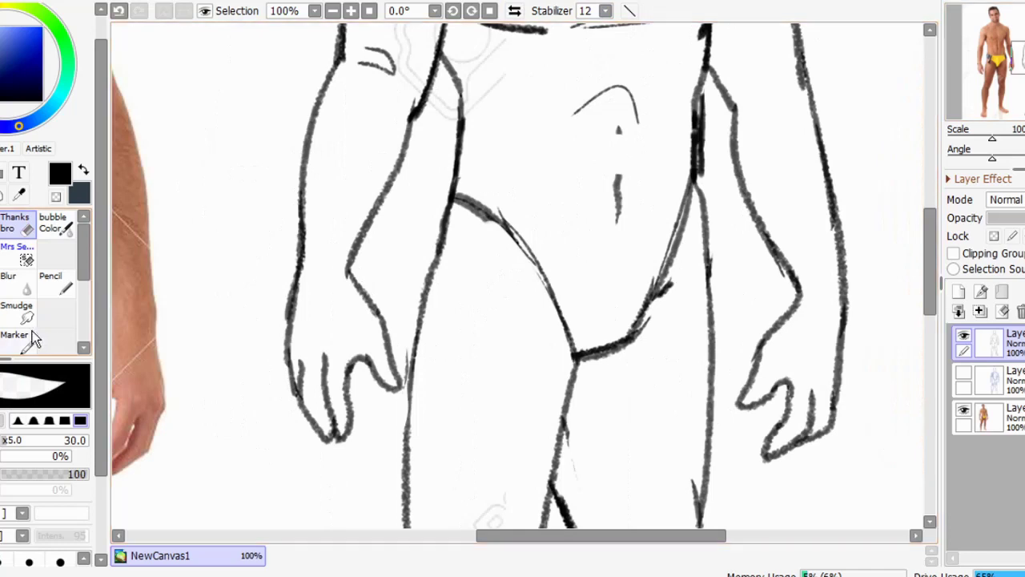
pyautogui.click(56, 282)
pyautogui.moveTo(526, 237); pyautogui.dragTo(583, 317)
pyautogui.hotkey('ctrl', 'z')
# Redraw the curved pelvis line from the hip on the viewer's left to the crotch and review the whole figure
pyautogui.click(1, 241)
pyautogui.moveTo(500, 215)
pyautogui.mouseDown()
pyautogui.moveTo(533, 247)
pyautogui.moveTo(570, 336)
pyautogui.mouseUp()
pyautogui.moveTo(712, 293); pyautogui.dragTo(672, 403)
pyautogui.scroll(-4, 619, 215)
pyautogui.moveTo(843, 249); pyautogui.dragTo(839, 257)
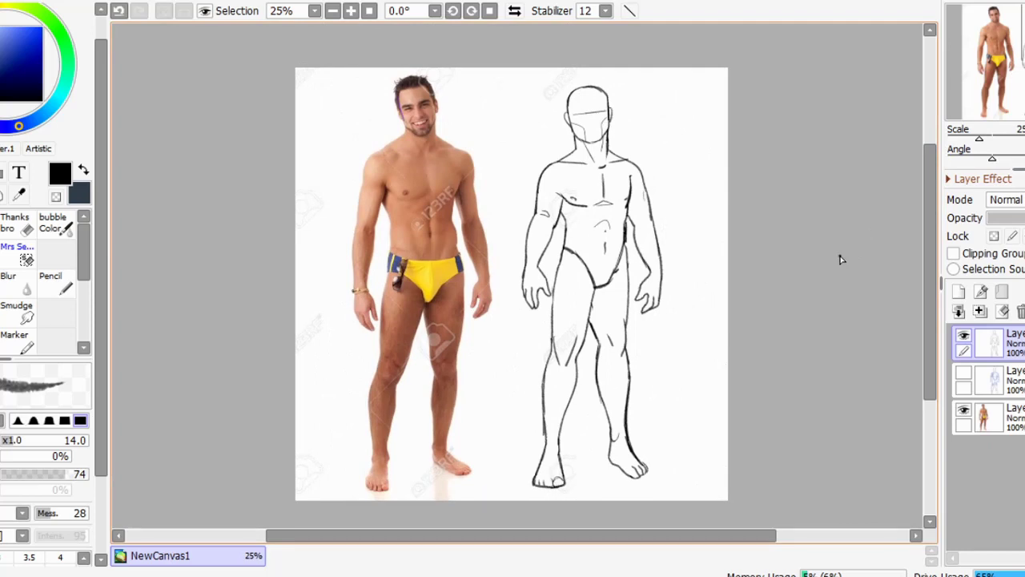
pyautogui.moveTo(751, 352); pyautogui.dragTo(765, 338)
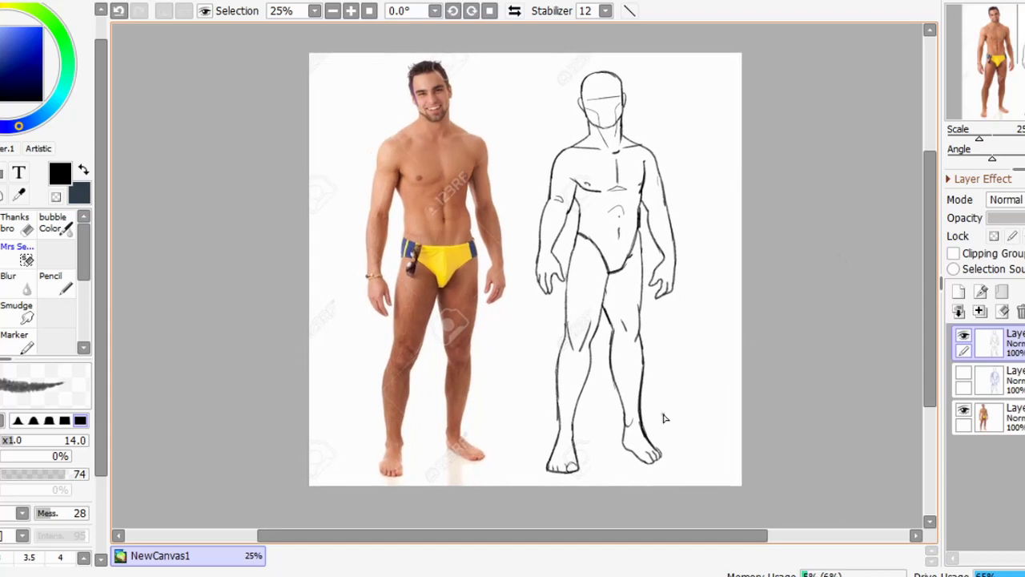
pyautogui.moveTo(872, 377); pyautogui.dragTo(861, 379)
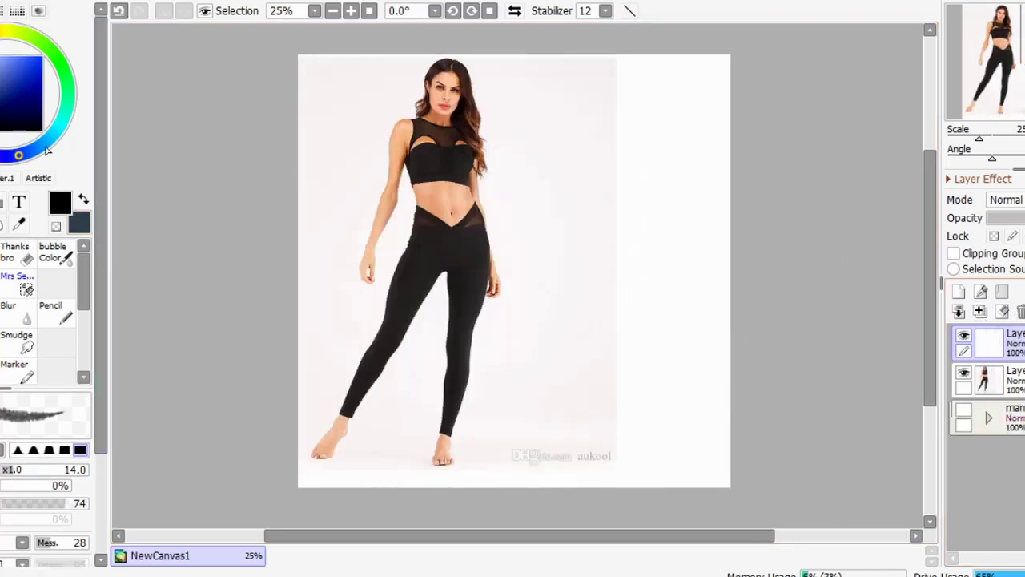
# Choose a dark purple colour and set the Pencil brush to size 32
pyautogui.moveTo(47, 150)
pyautogui.mouseDown()
pyautogui.moveTo(64, 116)
pyautogui.moveTo(1, 155)
pyautogui.mouseUp()
pyautogui.click(7, 83)
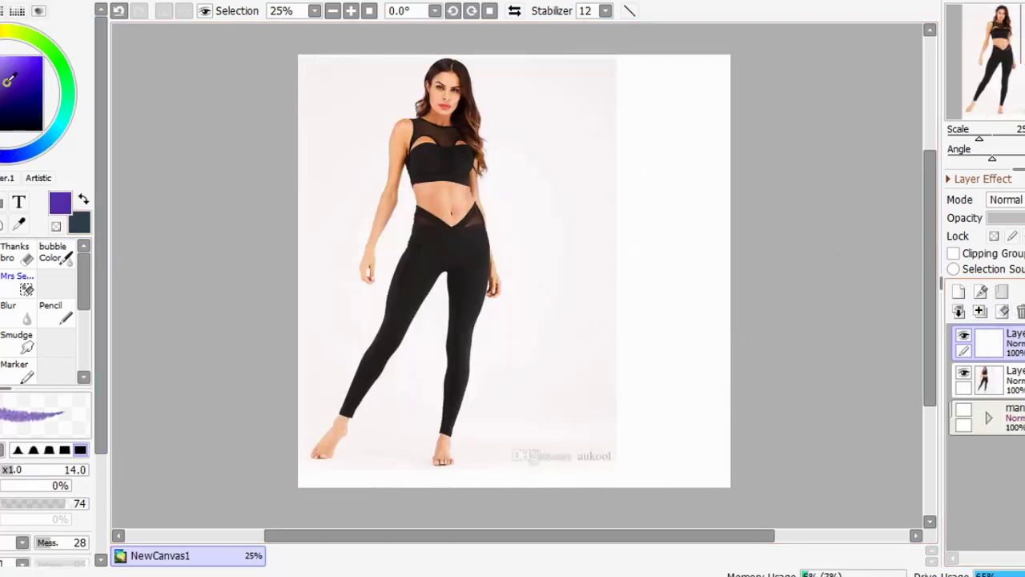
pyautogui.click(59, 317)
pyautogui.moveTo(23, 473); pyautogui.dragTo(39, 474)
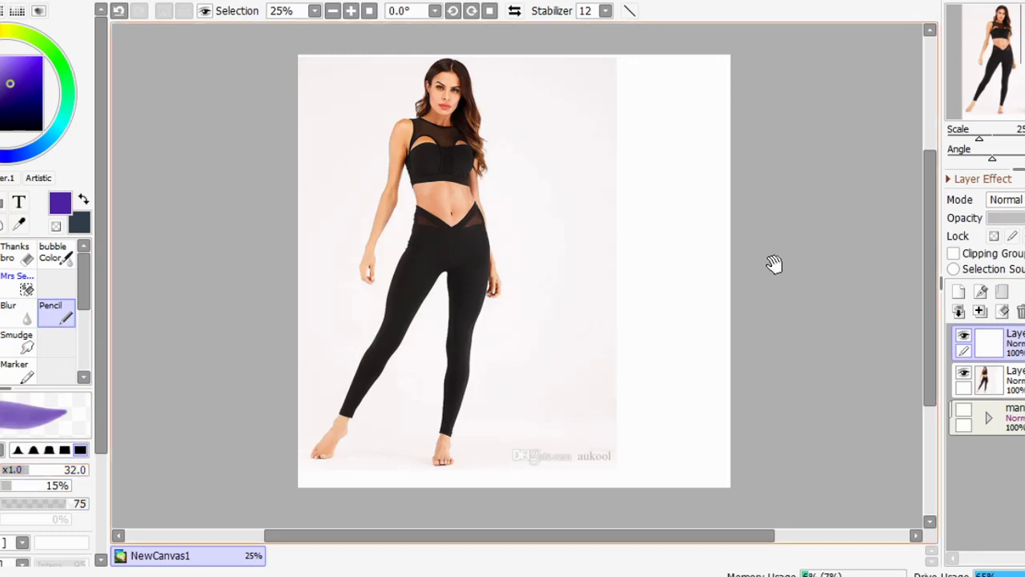
# Lighten the purple drawing colour slightly and set the Pencil brush size to 21
pyautogui.moveTo(774, 261); pyautogui.dragTo(801, 293)
pyautogui.moveTo(725, 285); pyautogui.dragTo(730, 370)
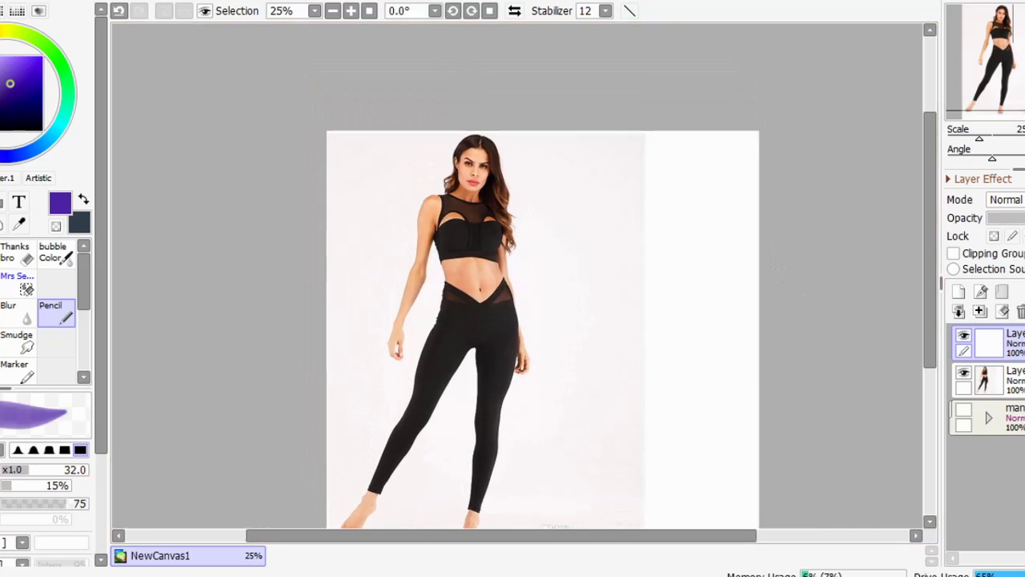
pyautogui.click(1023, 129)
pyautogui.moveTo(830, 178); pyautogui.dragTo(883, 297)
pyautogui.click(1023, 130)
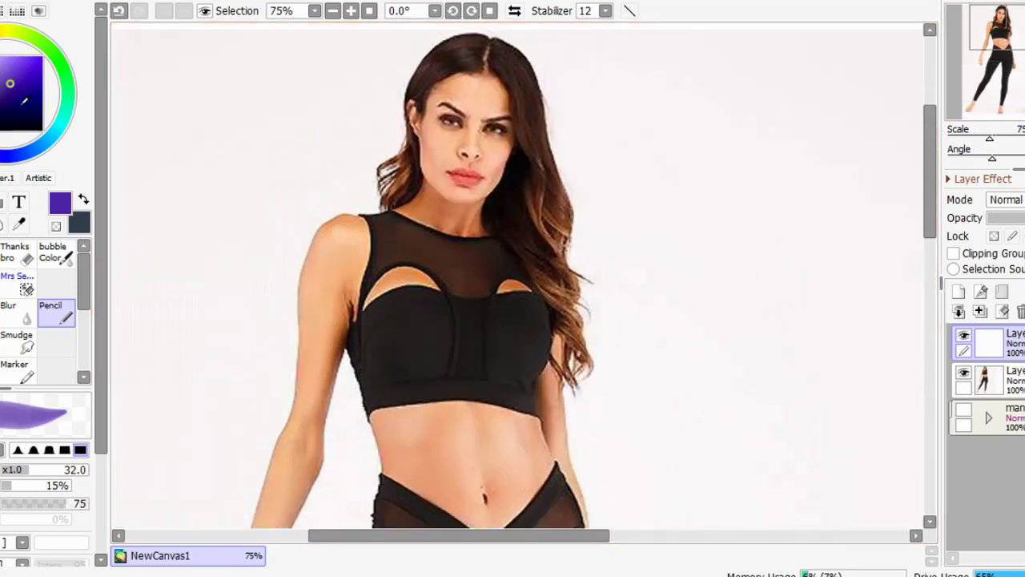
pyautogui.click(3, 76)
pyautogui.moveTo(30, 473); pyautogui.dragTo(34, 471)
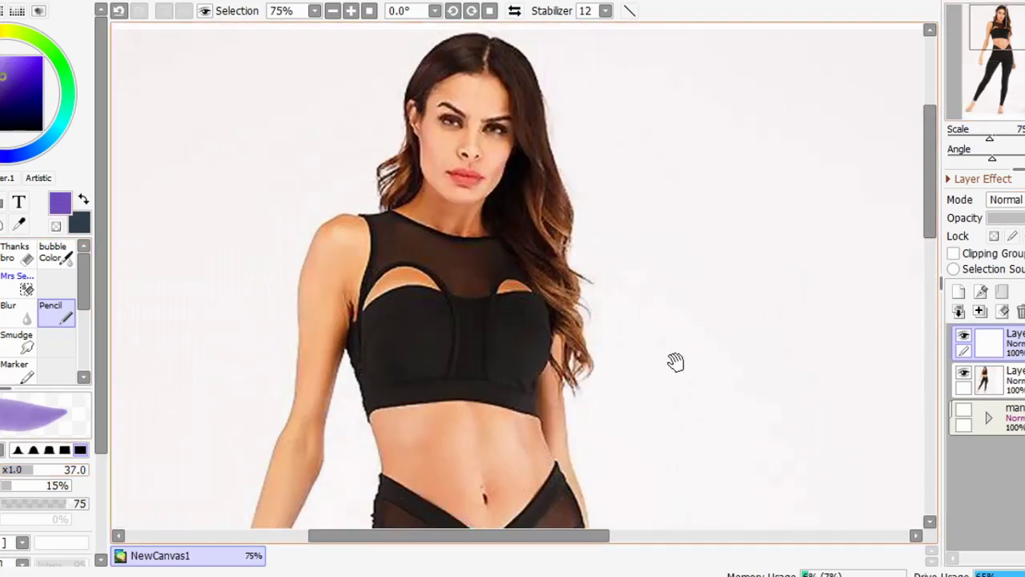
pyautogui.moveTo(682, 367); pyautogui.dragTo(676, 283)
pyautogui.moveTo(28, 472); pyautogui.dragTo(22, 474)
# Lower the opacity of the woman's photo layer to 49% and make the empty layer above it active
pyautogui.moveTo(491, 220); pyautogui.dragTo(496, 420)
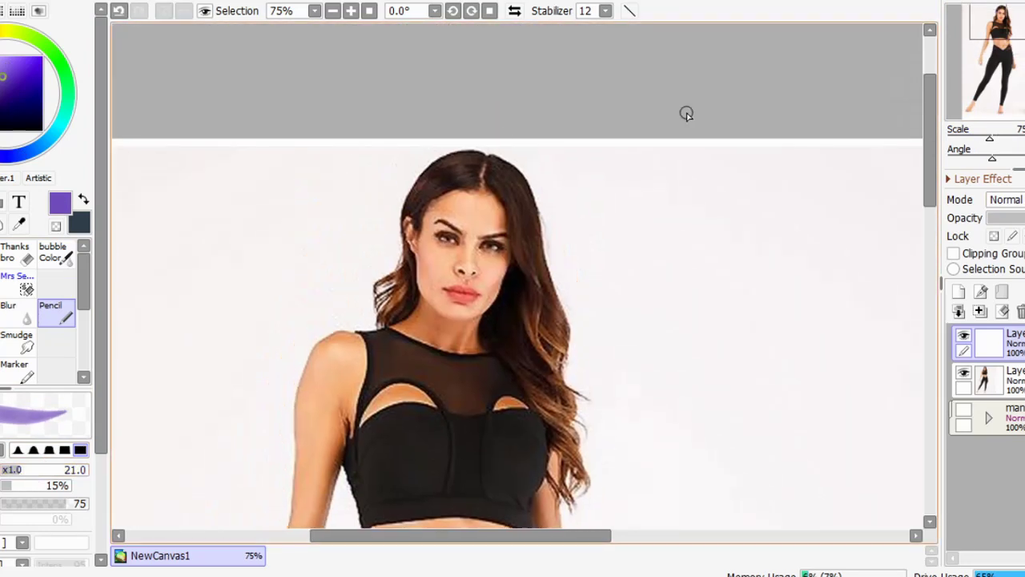
pyautogui.press('pageup')
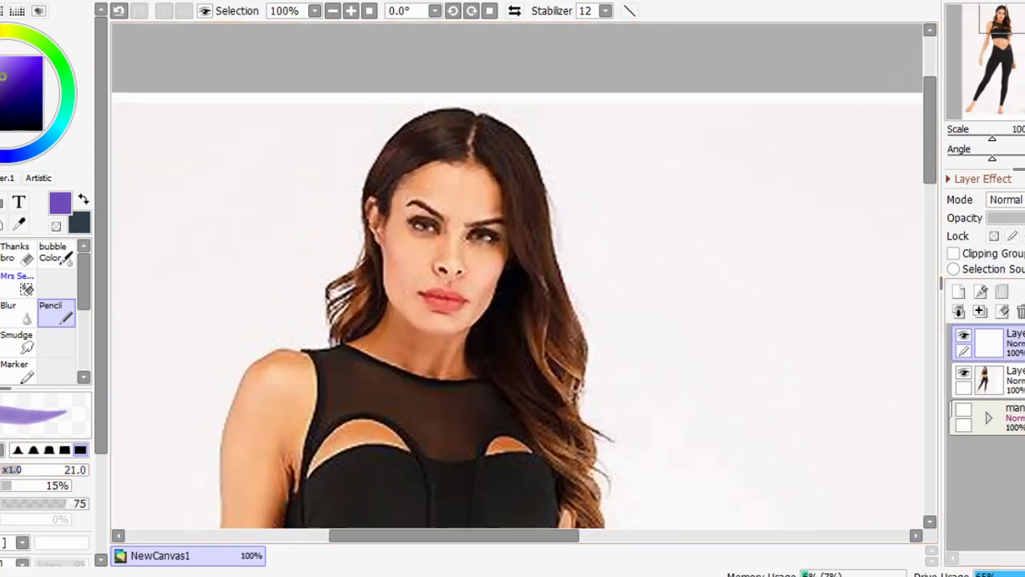
pyautogui.click(1014, 380)
pyautogui.moveTo(1023, 223); pyautogui.dragTo(1007, 218)
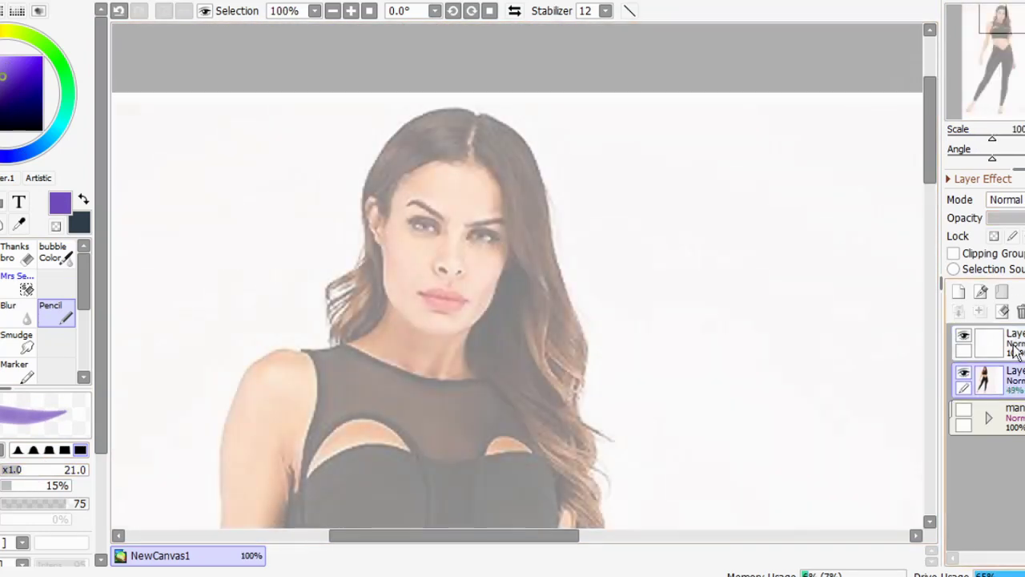
pyautogui.click(985, 340)
# Sketch the woman's head with a rounded cranium, a curved brow band and a tapered jaw, checking it in mirrored view
pyautogui.moveTo(423, 120)
pyautogui.mouseDown()
pyautogui.moveTo(412, 119)
pyautogui.moveTo(451, 114)
pyautogui.moveTo(487, 129)
pyautogui.mouseUp()
pyautogui.hotkey('ctrl', 'z')
pyautogui.hotkey('ctrl', 'z')
pyautogui.moveTo(514, 221)
pyautogui.mouseDown()
pyautogui.moveTo(488, 313)
pyautogui.moveTo(524, 249)
pyautogui.moveTo(585, 327)
pyautogui.mouseUp()
pyautogui.hotkey('ctrl', 'z')
pyautogui.press('h')
pyautogui.moveTo(646, 195)
pyautogui.mouseDown()
pyautogui.moveTo(636, 313)
pyautogui.moveTo(564, 327)
pyautogui.moveTo(649, 277)
pyautogui.mouseUp()
pyautogui.hotkey('ctrl', 'z')
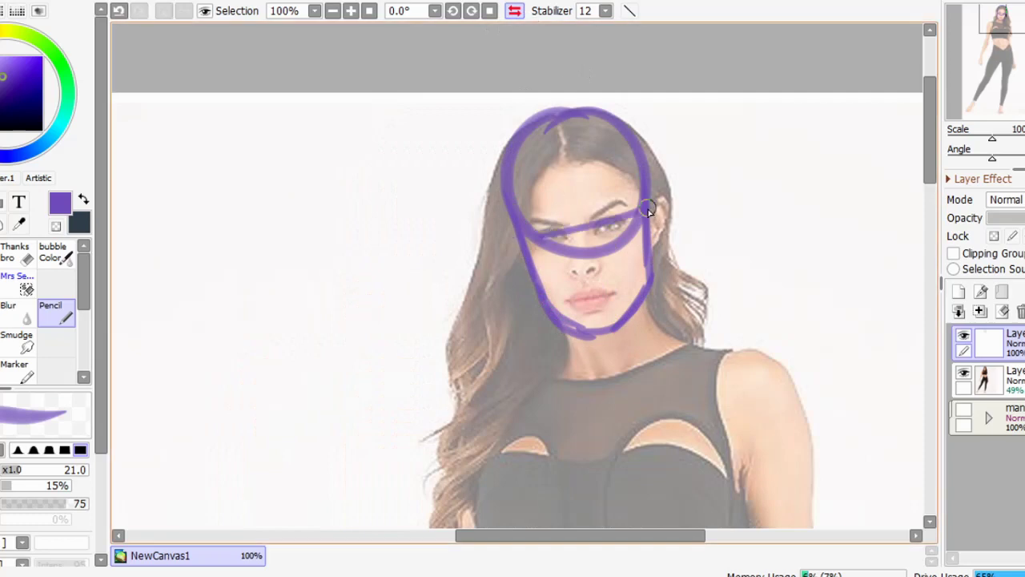
pyautogui.press('h')
# Draw the two outer neck lines from the jaw, converging at the base of the throat
pyautogui.scroll(-3, 673, 240)
pyautogui.moveTo(470, 211)
pyautogui.mouseDown()
pyautogui.moveTo(473, 265)
pyautogui.moveTo(511, 316)
pyautogui.mouseUp()
pyautogui.moveTo(556, 221); pyautogui.dragTo(536, 296)
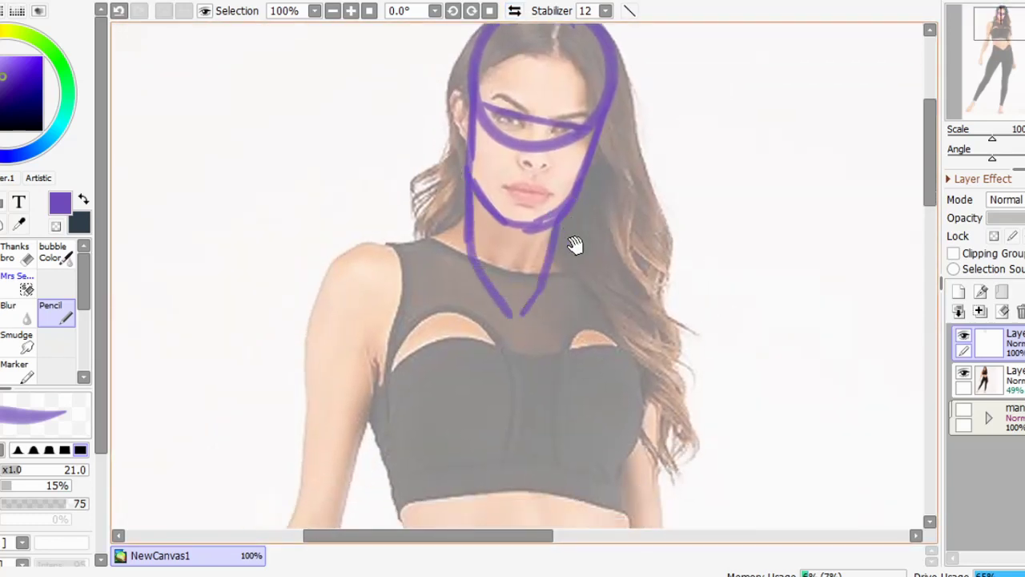
pyautogui.scroll(2, 573, 235)
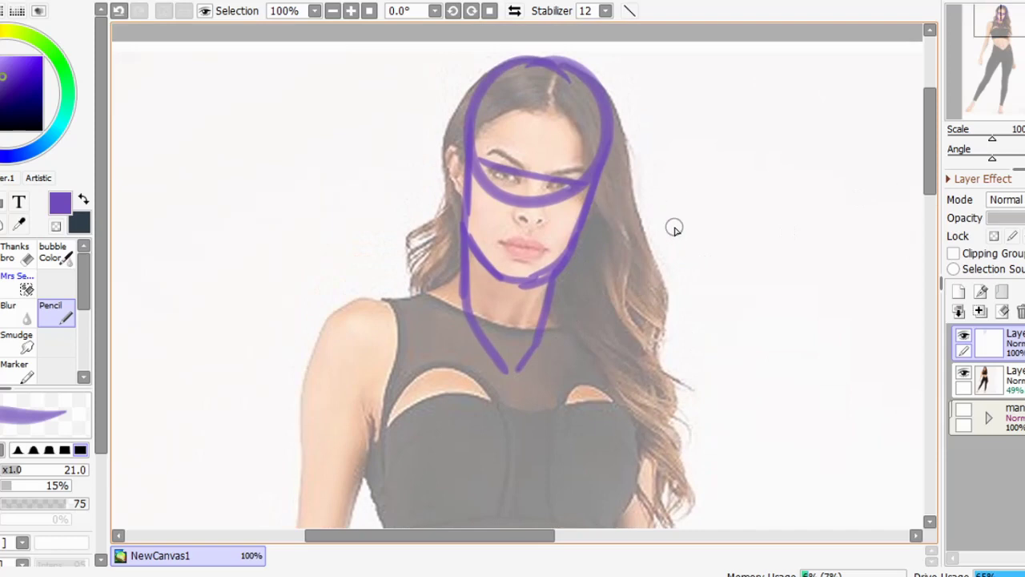
# Add the two inner neck muscle lines running from under the jaw towards the pit of the neck
pyautogui.moveTo(686, 283); pyautogui.dragTo(703, 295)
pyautogui.press('pageup')
pyautogui.moveTo(472, 280); pyautogui.dragTo(500, 404)
pyautogui.hotkey('ctrl', 'z')
pyautogui.moveTo(471, 275); pyautogui.dragTo(488, 385)
pyautogui.moveTo(533, 286); pyautogui.dragTo(510, 384)
pyautogui.moveTo(611, 315); pyautogui.dragTo(633, 262)
pyautogui.hotkey('ctrl', 'z')
pyautogui.moveTo(567, 232); pyautogui.dragTo(534, 342)
# Draw the ear and the two cheek lines inside the face, briefly hiding the photo to check the sketch
pyautogui.moveTo(698, 248); pyautogui.dragTo(729, 277)
pyautogui.scroll(3, 727, 249)
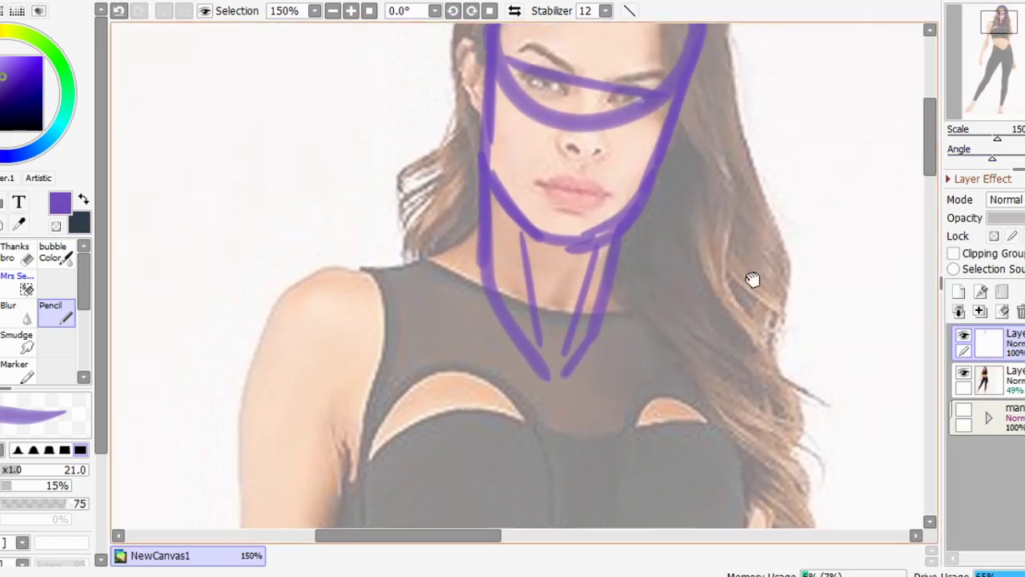
pyautogui.moveTo(471, 198); pyautogui.dragTo(489, 215)
pyautogui.moveTo(668, 212); pyautogui.dragTo(645, 307)
pyautogui.hotkey('ctrl', 'z')
pyautogui.moveTo(502, 183); pyautogui.dragTo(526, 309)
pyautogui.moveTo(664, 229); pyautogui.dragTo(632, 312)
pyautogui.moveTo(682, 346); pyautogui.dragTo(673, 276)
pyautogui.scroll(-1, 673, 275)
pyautogui.click(963, 374)
pyautogui.click(965, 375)
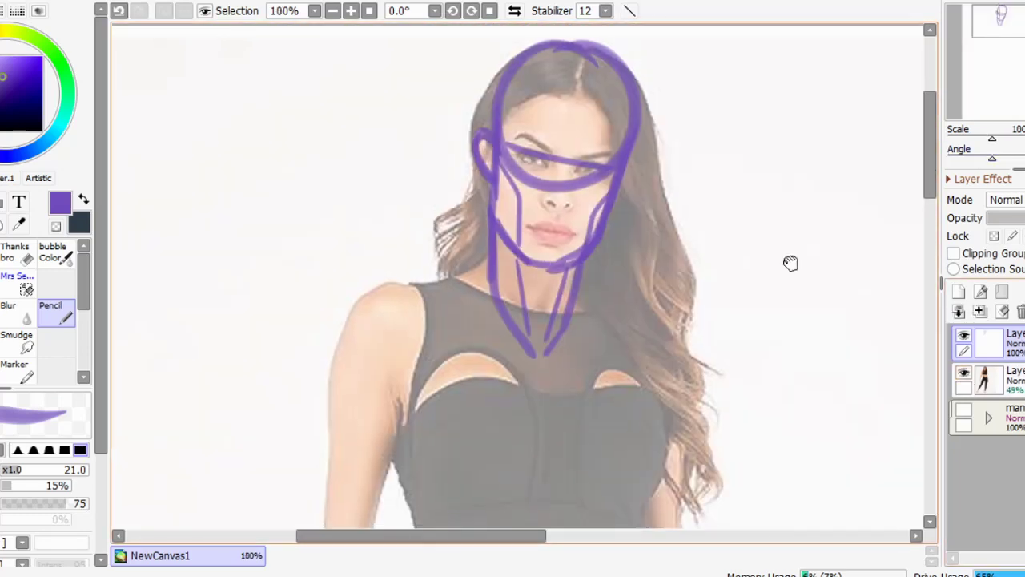
# Draw the two collarbone lines from the base of the neck out to the shoulders
pyautogui.press('-')
pyautogui.scroll(-2, 622, 56)
pyautogui.moveTo(402, 109); pyautogui.dragTo(513, 153)
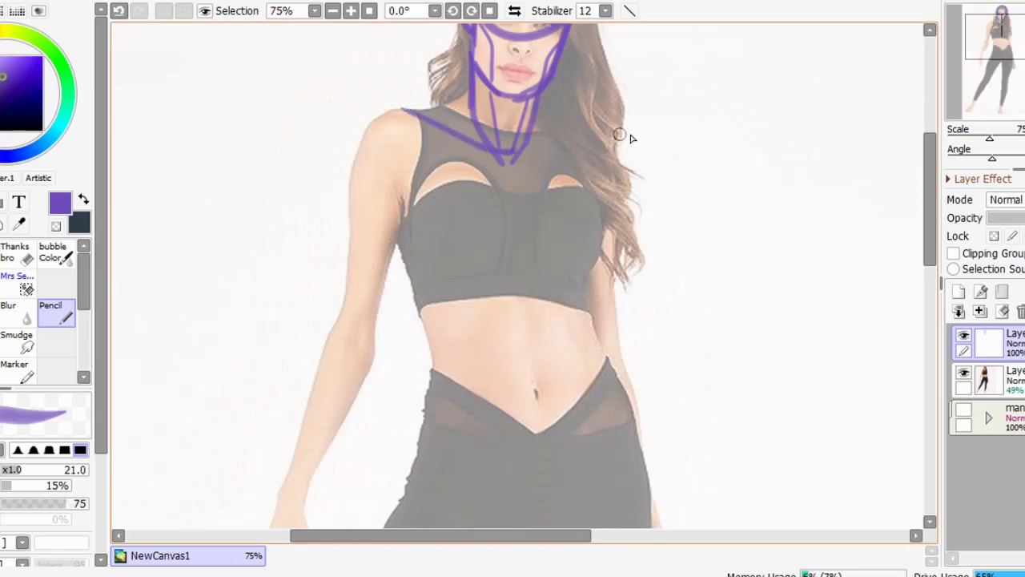
pyautogui.hotkey('ctrl', 'z')
pyautogui.moveTo(584, 141); pyautogui.dragTo(527, 151)
# Outline the rib cage from both shoulders down to a rounded lower edge below the crop top
pyautogui.moveTo(404, 113); pyautogui.dragTo(380, 144)
pyautogui.moveTo(405, 110); pyautogui.dragTo(398, 241)
pyautogui.moveTo(384, 189)
pyautogui.mouseDown()
pyautogui.moveTo(421, 322)
pyautogui.moveTo(427, 315)
pyautogui.moveTo(475, 347)
pyautogui.mouseUp()
pyautogui.hotkey('ctrl', 'z')
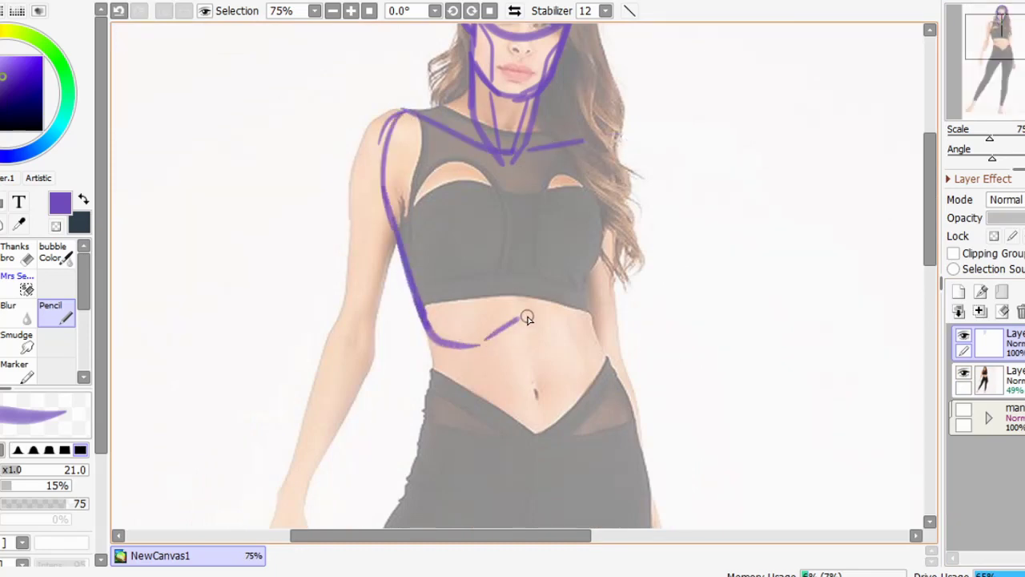
pyautogui.hotkey('ctrl', 'z')
pyautogui.hotkey('ctrl', 'z')
pyautogui.moveTo(424, 305); pyautogui.dragTo(541, 323)
pyautogui.moveTo(582, 144)
pyautogui.mouseDown()
pyautogui.moveTo(597, 264)
pyautogui.moveTo(589, 301)
pyautogui.moveTo(551, 328)
pyautogui.mouseUp()
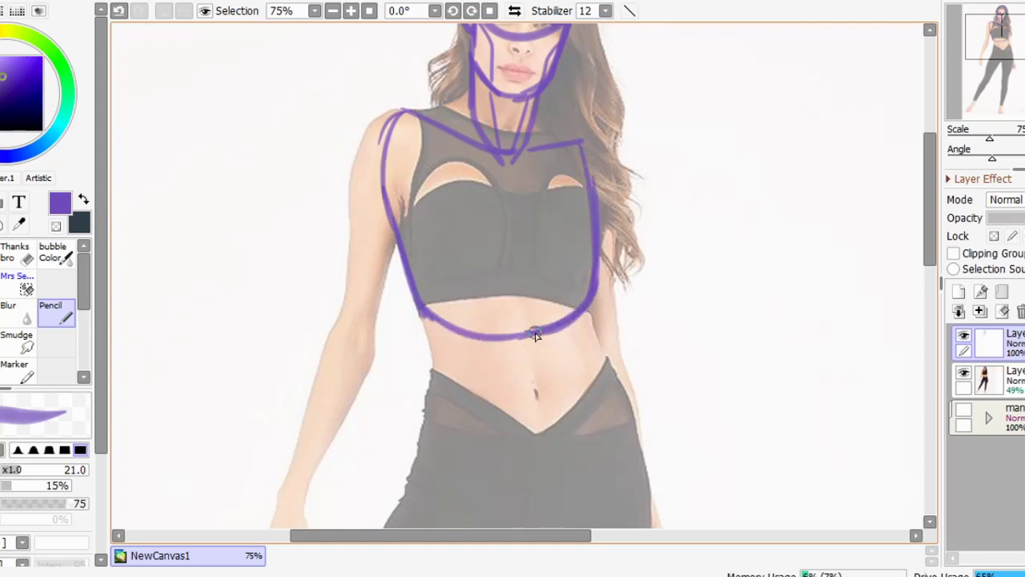
# Draw the arched opening of the rib cage along its lower edge, undoing the strokes that do not fit
pyautogui.moveTo(478, 312); pyautogui.dragTo(559, 320)
pyautogui.hotkey('ctrl', 'z')
pyautogui.moveTo(470, 332)
pyautogui.mouseDown()
pyautogui.moveTo(561, 316)
pyautogui.moveTo(496, 299)
pyautogui.moveTo(509, 294)
pyautogui.moveTo(567, 302)
pyautogui.mouseUp()
pyautogui.hotkey('ctrl', 'z')
pyautogui.hotkey('ctrl', 'z')
pyautogui.moveTo(470, 332); pyautogui.dragTo(526, 279)
pyautogui.hotkey('ctrl', 'z')
pyautogui.moveTo(465, 328)
pyautogui.mouseDown()
pyautogui.moveTo(505, 301)
pyautogui.moveTo(559, 313)
pyautogui.mouseUp()
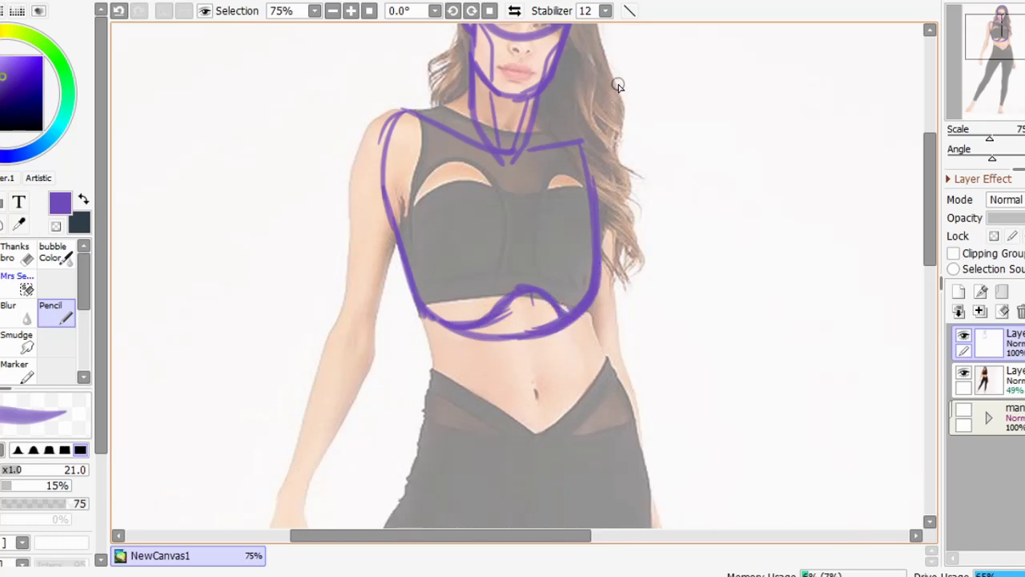
# Add the side-plane curve of the rib cage on the viewer's left and the vertical centre line of the chest
pyautogui.moveTo(394, 126); pyautogui.dragTo(435, 263)
pyautogui.moveTo(420, 312); pyautogui.dragTo(415, 184)
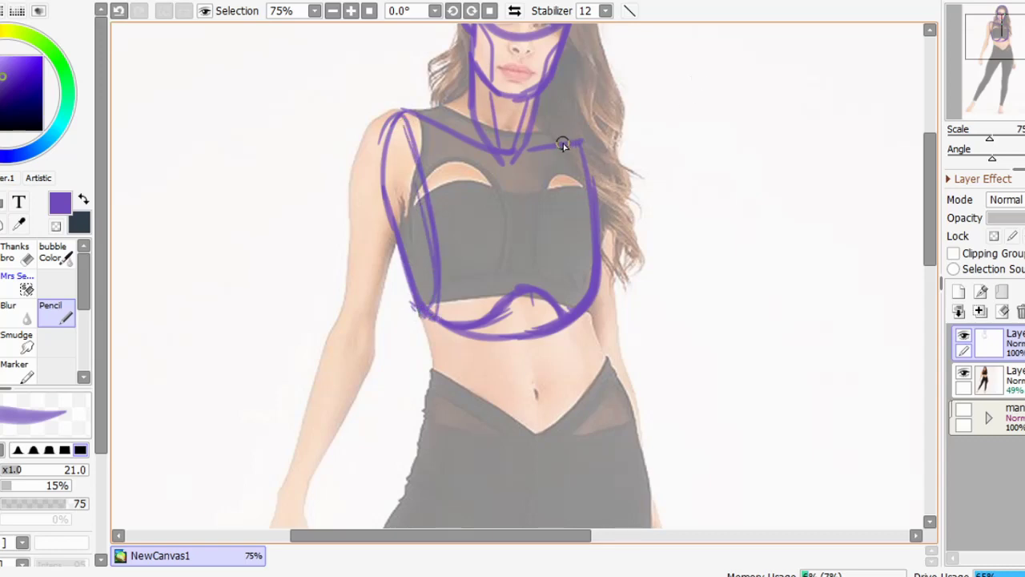
pyautogui.moveTo(537, 110); pyautogui.dragTo(583, 144)
pyautogui.moveTo(513, 157); pyautogui.dragTo(529, 330)
pyautogui.moveTo(650, 270)
pyautogui.mouseDown()
pyautogui.moveTo(667, 167)
pyautogui.moveTo(712, 267)
pyautogui.mouseUp()
# Sketch the rounded shoulder caps on both sides of the rib cage
pyautogui.moveTo(463, 110)
pyautogui.mouseDown()
pyautogui.moveTo(462, 203)
pyautogui.moveTo(446, 233)
pyautogui.moveTo(439, 205)
pyautogui.moveTo(476, 152)
pyautogui.mouseUp()
pyautogui.press('e')
pyautogui.click(13, 472)
pyautogui.press('n')
pyautogui.moveTo(629, 135); pyautogui.dragTo(664, 212)
pyautogui.moveTo(510, 261); pyautogui.dragTo(551, 156)
pyautogui.moveTo(501, 143); pyautogui.dragTo(480, 225)
pyautogui.moveTo(454, 106); pyautogui.dragTo(436, 210)
pyautogui.hotkey('ctrl', 'z')
pyautogui.hotkey('ctrl', 'z')
pyautogui.moveTo(453, 101)
pyautogui.mouseDown()
pyautogui.moveTo(438, 194)
pyautogui.moveTo(482, 204)
pyautogui.moveTo(476, 235)
pyautogui.mouseUp()
# Sketch the arm on the viewer's left with an upper arm, an elbow circle and a tapering forearm
pyautogui.moveTo(492, 157)
pyautogui.mouseDown()
pyautogui.moveTo(478, 235)
pyautogui.moveTo(451, 234)
pyautogui.moveTo(402, 320)
pyautogui.mouseUp()
pyautogui.moveTo(450, 210); pyautogui.dragTo(459, 199)
pyautogui.moveTo(418, 235); pyautogui.dragTo(406, 336)
pyautogui.moveTo(409, 283); pyautogui.dragTo(392, 370)
pyautogui.moveTo(482, 231); pyautogui.dragTo(411, 380)
pyautogui.moveTo(581, 299)
pyautogui.mouseDown()
pyautogui.moveTo(490, 421)
pyautogui.moveTo(377, 362)
pyautogui.mouseUp()
# Outline the hand on the viewer's left and the upper arm on the viewer's right
pyautogui.moveTo(525, 159); pyautogui.dragTo(506, 291)
pyautogui.moveTo(513, 427)
pyautogui.mouseDown()
pyautogui.moveTo(610, 200)
pyautogui.moveTo(680, 277)
pyautogui.mouseUp()
pyautogui.moveTo(355, 279)
pyautogui.mouseDown()
pyautogui.moveTo(331, 343)
pyautogui.moveTo(352, 351)
pyautogui.moveTo(340, 378)
pyautogui.mouseUp()
pyautogui.hotkey('ctrl', 'z')
pyautogui.moveTo(750, 170)
pyautogui.mouseDown()
pyautogui.moveTo(644, 206)
pyautogui.moveTo(635, 339)
pyautogui.moveTo(657, 255)
pyautogui.mouseUp()
pyautogui.moveTo(853, 187); pyautogui.dragTo(858, 243)
pyautogui.press('pageup')
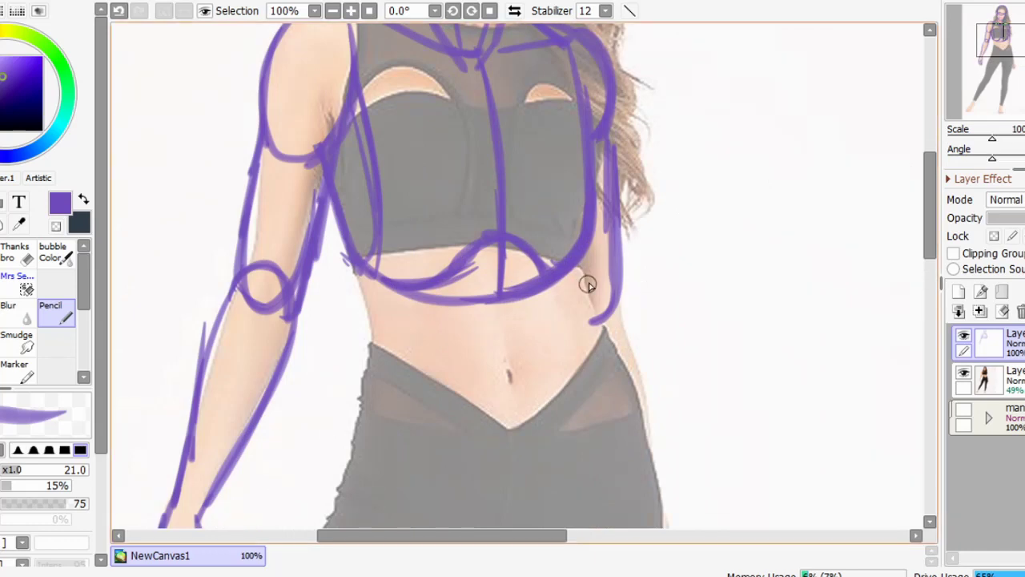
pyautogui.moveTo(353, 265)
pyautogui.mouseDown()
pyautogui.moveTo(380, 345)
pyautogui.moveTo(364, 441)
pyautogui.mouseUp()
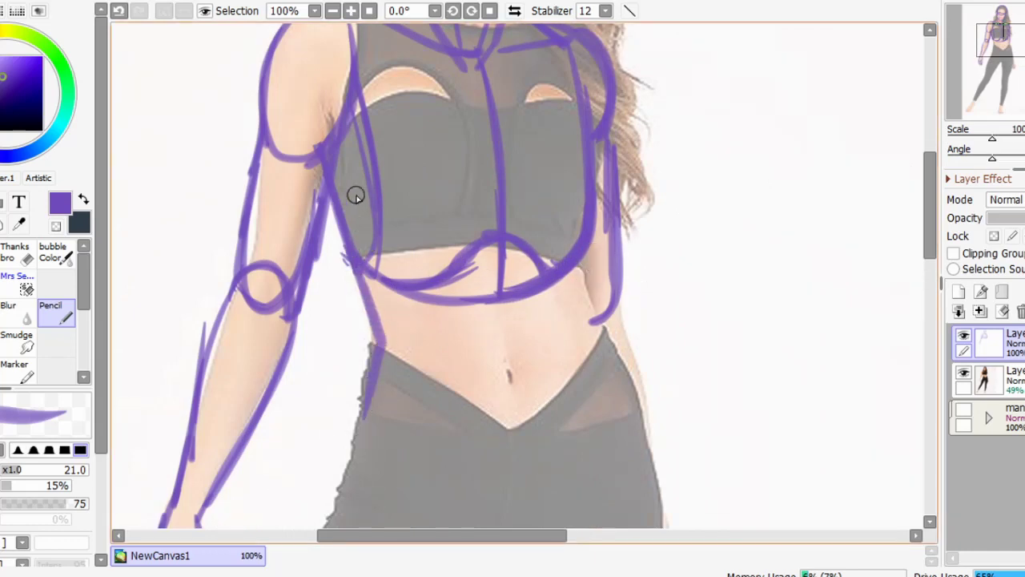
pyautogui.hotkey('ctrl', 'z')
pyautogui.moveTo(645, 253)
pyautogui.mouseDown()
pyautogui.moveTo(656, 175)
pyautogui.moveTo(636, 302)
pyautogui.mouseUp()
pyautogui.hotkey('ctrl', 'z')
pyautogui.press('e')
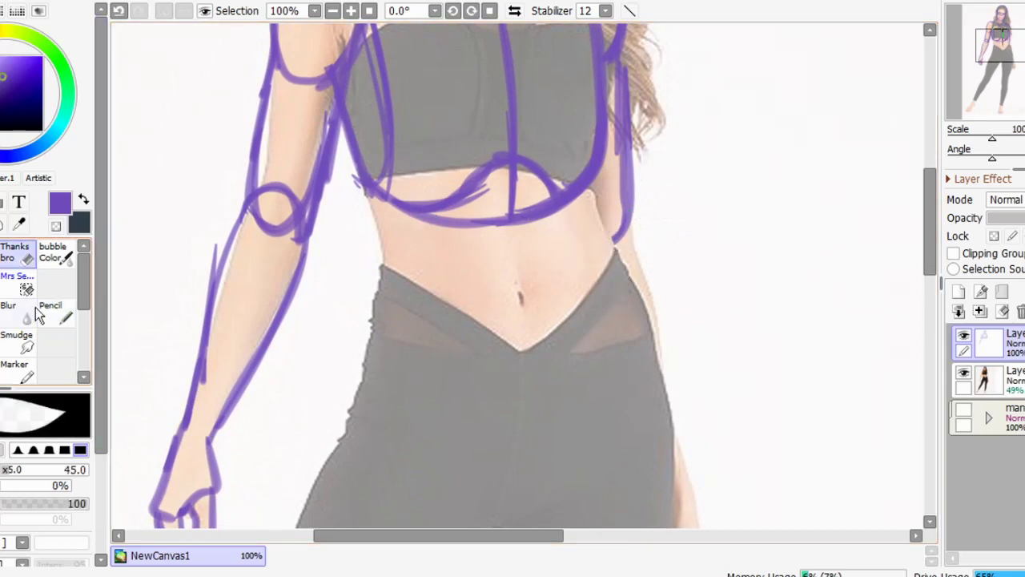
pyautogui.click(34, 308)
pyautogui.click(56, 309)
# Draw the waist lines below the rib cage and continue the one on the viewer's right down to the hip
pyautogui.moveTo(478, 233); pyautogui.dragTo(446, 209)
pyautogui.moveTo(333, 176); pyautogui.dragTo(361, 232)
pyautogui.moveTo(561, 169)
pyautogui.mouseDown()
pyautogui.moveTo(567, 209)
pyautogui.moveTo(617, 318)
pyautogui.mouseUp()
pyautogui.hotkey('ctrl', 'z')
pyautogui.moveTo(584, 221); pyautogui.dragTo(619, 324)
pyautogui.moveTo(600, 269); pyautogui.dragTo(624, 343)
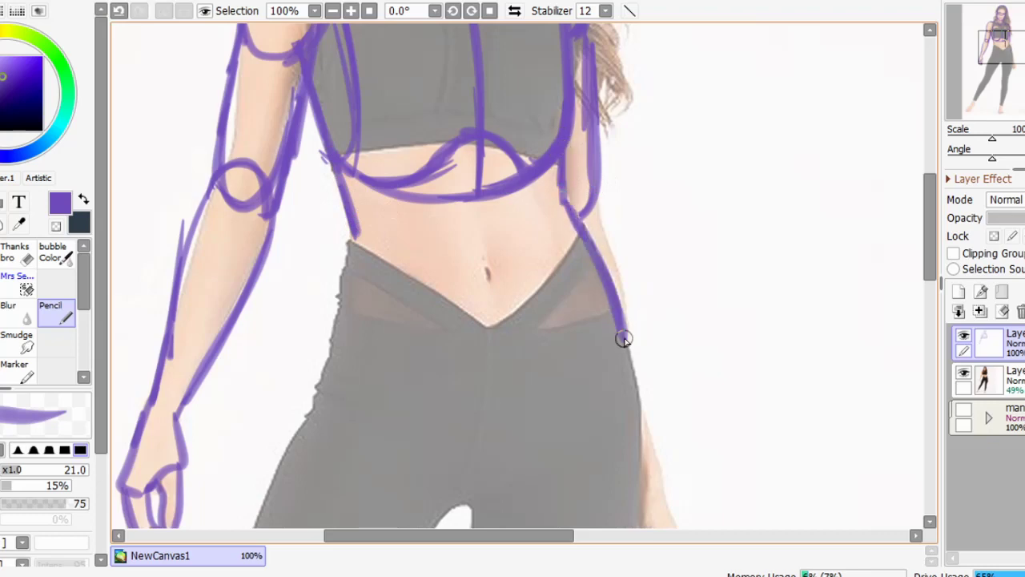
# Draw the V-shaped lower pelvis lines from both hips down to the crotch
pyautogui.moveTo(334, 336); pyautogui.dragTo(424, 392)
pyautogui.moveTo(365, 356); pyautogui.dragTo(437, 434)
pyautogui.hotkey('ctrl', 'z')
pyautogui.moveTo(388, 375)
pyautogui.mouseDown()
pyautogui.moveTo(483, 471)
pyautogui.moveTo(548, 438)
pyautogui.moveTo(623, 314)
pyautogui.mouseUp()
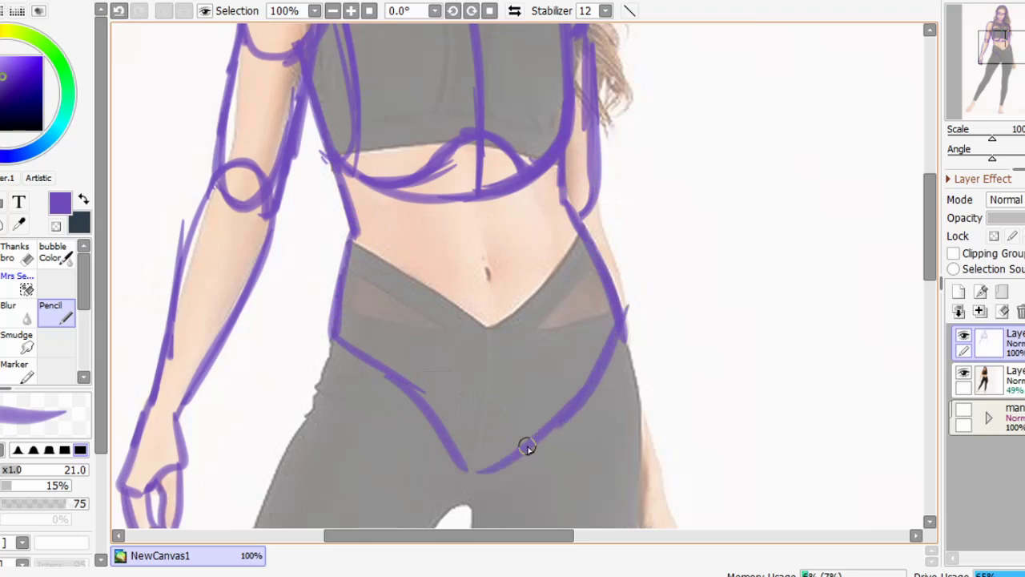
# Add the curved line across the pelvis between the hips and mark the navel
pyautogui.moveTo(334, 307); pyautogui.dragTo(602, 314)
pyautogui.scroll(2, 497, 300)
pyautogui.scroll(2, 583, 225)
pyautogui.moveTo(554, 267); pyautogui.dragTo(575, 329)
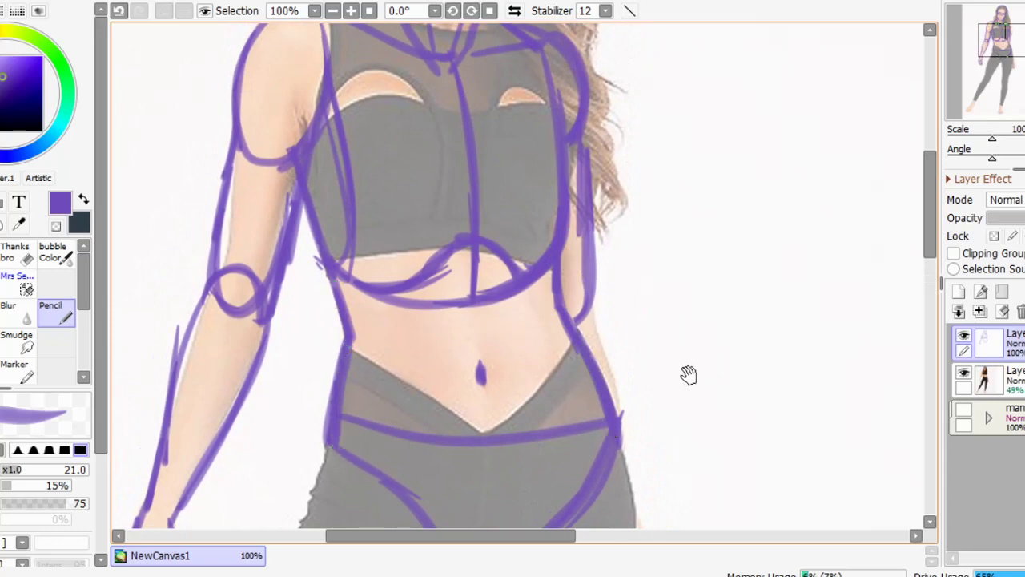
# Extend the outer hip lines down to the upper thighs and join them to the crotch with curved leg-opening lines
pyautogui.moveTo(689, 372); pyautogui.dragTo(714, 181)
pyautogui.scroll(-3, 515, 236)
pyautogui.moveTo(377, 201); pyautogui.dragTo(360, 284)
pyautogui.hotkey('ctrl', 'z')
pyautogui.moveTo(375, 182); pyautogui.dragTo(351, 295)
pyautogui.moveTo(352, 292); pyautogui.dragTo(490, 352)
pyautogui.moveTo(420, 314)
pyautogui.mouseDown()
pyautogui.moveTo(492, 368)
pyautogui.moveTo(670, 305)
pyautogui.mouseUp()
pyautogui.hotkey('ctrl', 'z')
pyautogui.moveTo(519, 366); pyautogui.dragTo(669, 327)
pyautogui.moveTo(664, 224); pyautogui.dragTo(673, 330)
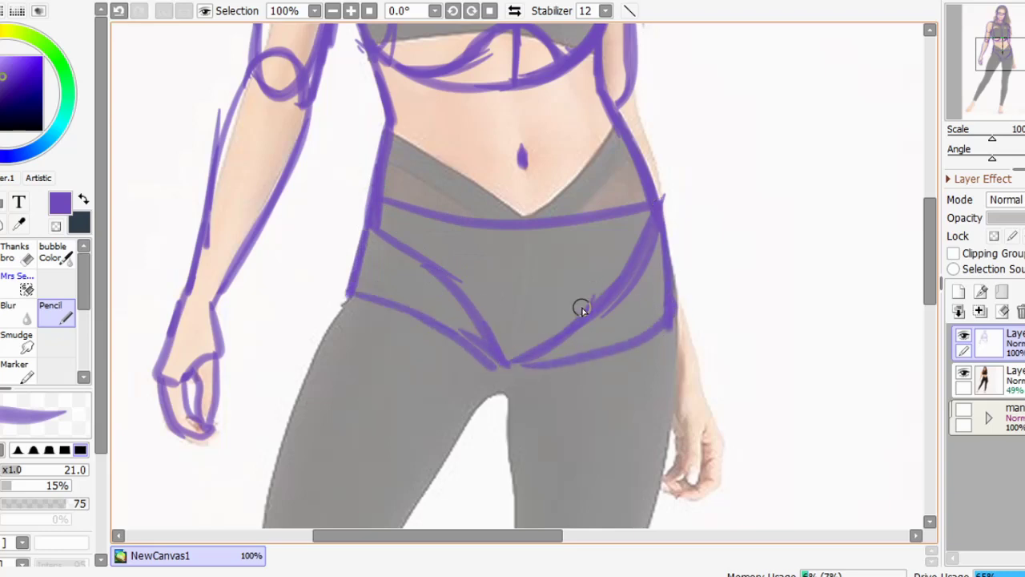
pyautogui.scroll(-6, 604, 341)
pyautogui.moveTo(520, 174); pyautogui.dragTo(535, 401)
pyautogui.hotkey('ctrl', 'z')
pyautogui.scroll(-1, 712, 220)
pyautogui.moveTo(637, 213); pyautogui.dragTo(615, 154)
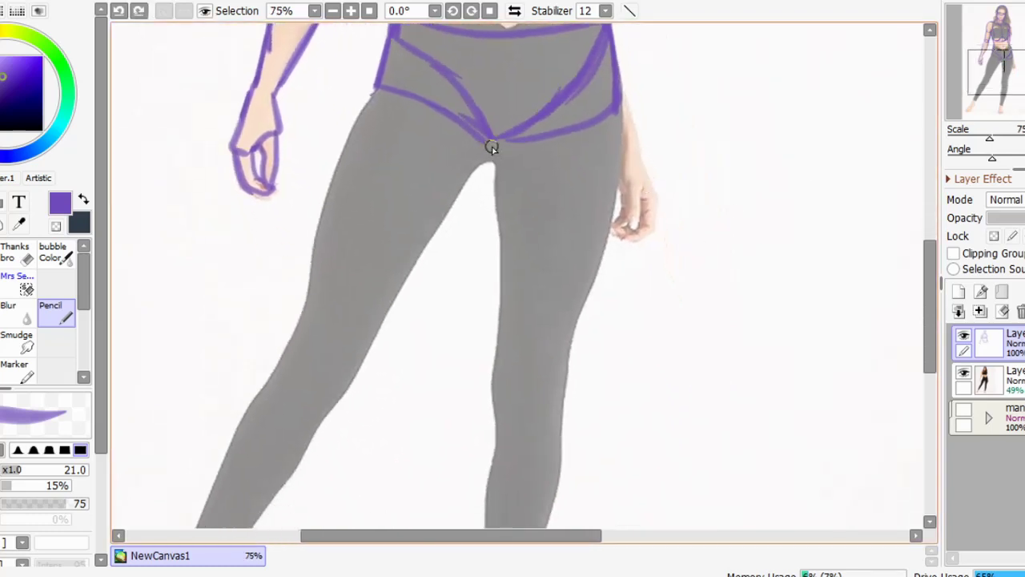
pyautogui.moveTo(490, 139); pyautogui.dragTo(535, 378)
pyautogui.hotkey('ctrl', 'z')
pyautogui.moveTo(494, 142); pyautogui.dragTo(514, 344)
pyautogui.hotkey('ctrl', 'z')
pyautogui.moveTo(492, 142); pyautogui.dragTo(520, 366)
pyautogui.hotkey('ctrl', 'z')
# Draw the upper inner-thigh line of the leg on the viewer's left, starting at the crotch and undoing poor strokes
pyautogui.moveTo(494, 144)
pyautogui.mouseDown()
pyautogui.moveTo(513, 359)
pyautogui.moveTo(505, 345)
pyautogui.moveTo(380, 347)
pyautogui.mouseUp()
pyautogui.hotkey('ctrl', 'z')
pyautogui.hotkey('ctrl', 'z')
pyautogui.hotkey('ctrl', 'z')
pyautogui.moveTo(461, 196); pyautogui.dragTo(402, 316)
pyautogui.hotkey('ctrl', 'z')
pyautogui.hotkey('ctrl', 'z')
pyautogui.moveTo(486, 145)
pyautogui.mouseDown()
pyautogui.moveTo(477, 187)
pyautogui.moveTo(399, 290)
pyautogui.mouseUp()
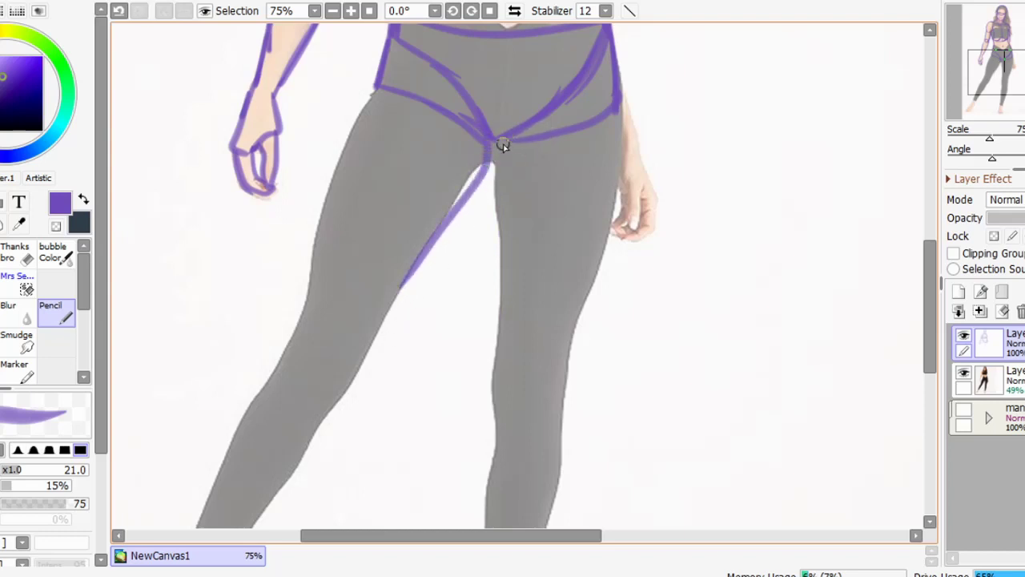
# Draw the inner-thigh line of the leg on the viewer's right, running from the crotch down to the knee
pyautogui.moveTo(506, 138); pyautogui.dragTo(495, 371)
pyautogui.hotkey('ctrl', 'z')
pyautogui.hotkey('ctrl', 'z')
pyautogui.moveTo(502, 141); pyautogui.dragTo(505, 317)
pyautogui.moveTo(494, 241); pyautogui.dragTo(498, 338)
# Draw that leg's outer thigh line from the hip to the knee and add an oval for the kneecap
pyautogui.moveTo(622, 120); pyautogui.dragTo(571, 339)
pyautogui.hotkey('ctrl', 'z')
pyautogui.moveTo(620, 125); pyautogui.dragTo(561, 381)
pyautogui.moveTo(497, 319)
pyautogui.mouseDown()
pyautogui.moveTo(545, 435)
pyautogui.moveTo(565, 340)
pyautogui.mouseUp()
pyautogui.moveTo(552, 390); pyautogui.dragTo(513, 334)
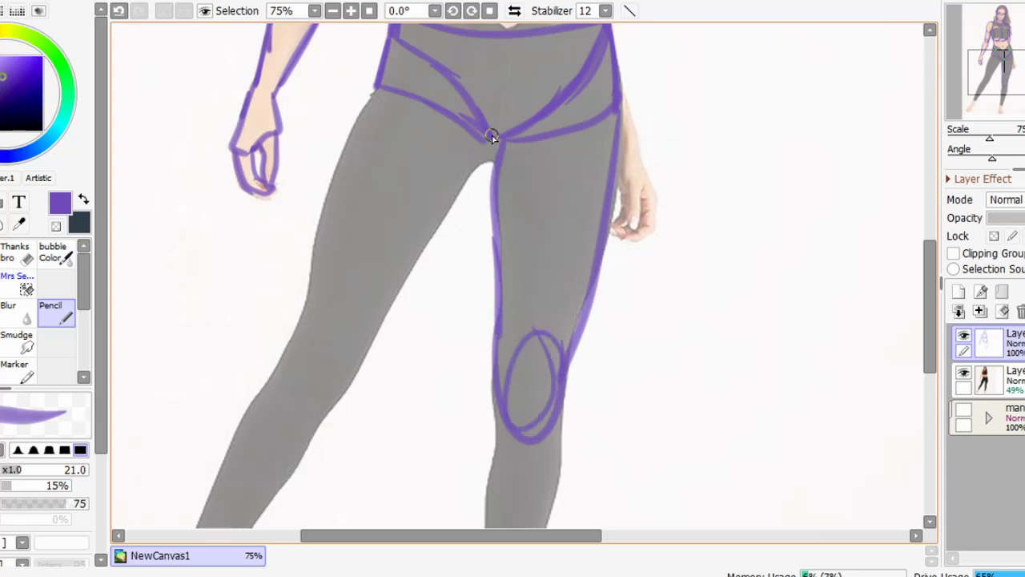
# Redraw the inner and outer thigh lines of the leg on the viewer's left, following the photo down to the knee
pyautogui.moveTo(488, 152); pyautogui.dragTo(442, 227)
pyautogui.hotkey('ctrl', 'z')
pyautogui.click(515, 11)
pyautogui.moveTo(549, 151)
pyautogui.mouseDown()
pyautogui.moveTo(599, 240)
pyautogui.moveTo(719, 393)
pyautogui.moveTo(491, 297)
pyautogui.moveTo(398, 391)
pyautogui.mouseUp()
pyautogui.click(515, 11)
pyautogui.hotkey('ctrl', 'z')
pyautogui.moveTo(464, 88)
pyautogui.mouseDown()
pyautogui.moveTo(387, 379)
pyautogui.moveTo(385, 288)
pyautogui.moveTo(376, 362)
pyautogui.mouseUp()
pyautogui.hotkey('ctrl', 'z')
# Add the knee circle on the viewer's left leg and outline its calf and shin down to a rounded ankle
pyautogui.moveTo(379, 344)
pyautogui.mouseDown()
pyautogui.moveTo(374, 359)
pyautogui.moveTo(558, 162)
pyautogui.moveTo(450, 324)
pyautogui.mouseUp()
pyautogui.moveTo(460, 307); pyautogui.dragTo(422, 398)
pyautogui.press('h')
pyautogui.moveTo(531, 128); pyautogui.dragTo(642, 367)
pyautogui.moveTo(628, 332); pyautogui.dragTo(620, 413)
pyautogui.press('h')
pyautogui.moveTo(696, 231); pyautogui.dragTo(608, 209)
pyautogui.moveTo(623, 190); pyautogui.dragTo(603, 422)
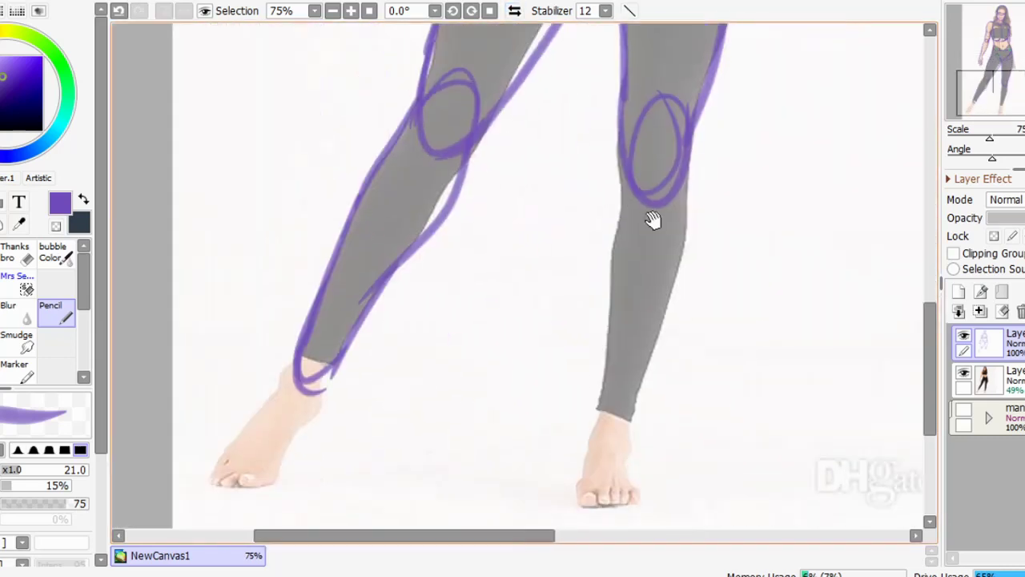
# Outline the lower leg on the viewer's right from the knee oval down to the ankle
pyautogui.moveTo(687, 171); pyautogui.dragTo(639, 402)
pyautogui.moveTo(601, 394); pyautogui.dragTo(641, 399)
pyautogui.moveTo(627, 261); pyautogui.dragTo(764, 173)
pyautogui.moveTo(437, 280)
pyautogui.mouseDown()
pyautogui.moveTo(417, 384)
pyautogui.moveTo(468, 277)
pyautogui.mouseUp()
pyautogui.moveTo(741, 309)
pyautogui.mouseDown()
pyautogui.moveTo(615, 306)
pyautogui.moveTo(644, 352)
pyautogui.mouseUp()
# Sketch simple wedge outlines for both feet from the ankles to the base of the toes
pyautogui.moveTo(634, 208); pyautogui.dragTo(624, 460)
pyautogui.moveTo(760, 72); pyautogui.dragTo(620, 385)
pyautogui.moveTo(585, 170); pyautogui.dragTo(601, 255)
pyautogui.moveTo(664, 376); pyautogui.dragTo(641, 278)
pyautogui.moveTo(580, 160); pyautogui.dragTo(621, 344)
pyautogui.moveTo(581, 312); pyautogui.dragTo(595, 347)
pyautogui.moveTo(590, 345)
pyautogui.mouseDown()
pyautogui.moveTo(611, 374)
pyautogui.moveTo(599, 371)
pyautogui.mouseUp()
# Hide the reference photo layer to check the full figure sketch on its own, and show the photo again
pyautogui.moveTo(759, 153); pyautogui.dragTo(793, 378)
pyautogui.scroll(-3, 793, 378)
pyautogui.moveTo(779, 312); pyautogui.dragTo(793, 378)
pyautogui.click(964, 374)
pyautogui.moveTo(812, 335); pyautogui.dragTo(828, 310)
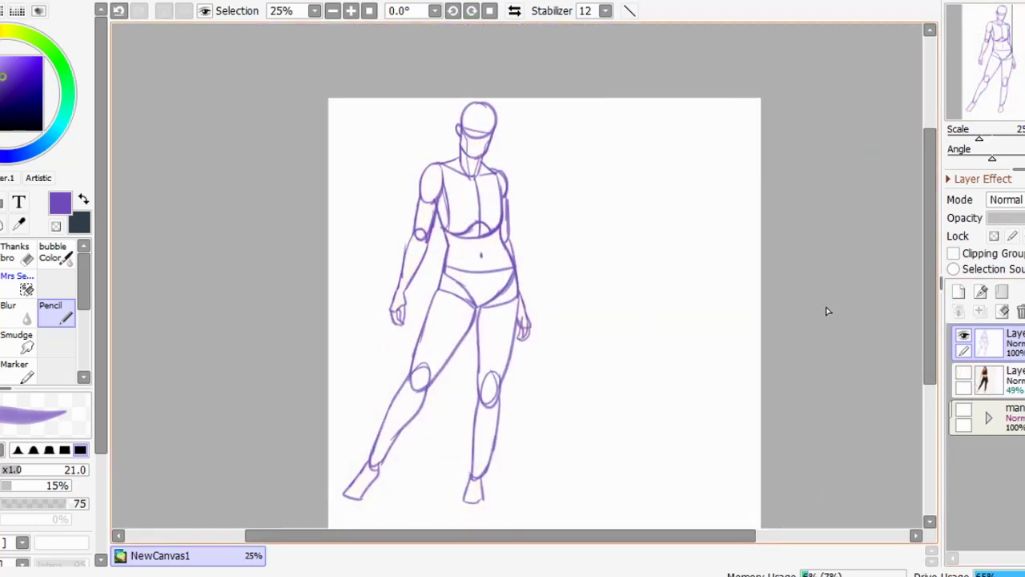
pyautogui.click(964, 371)
# Draw the small rounded toes on both feet, following the photo
pyautogui.moveTo(764, 414); pyautogui.dragTo(861, 183)
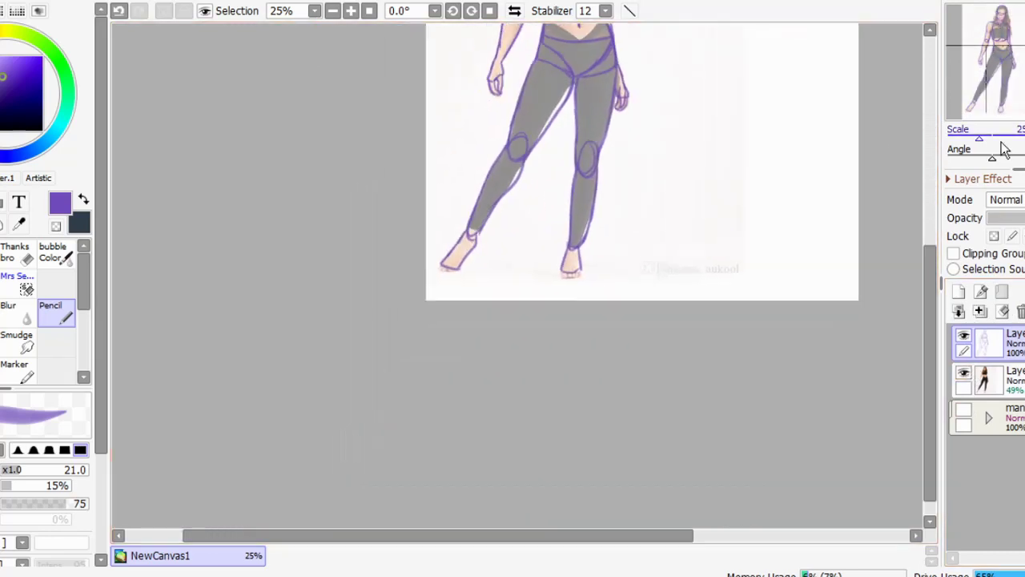
pyautogui.scroll(4, 887, 128)
pyautogui.moveTo(860, 76); pyautogui.dragTo(935, 93)
pyautogui.moveTo(338, 260); pyautogui.dragTo(362, 270)
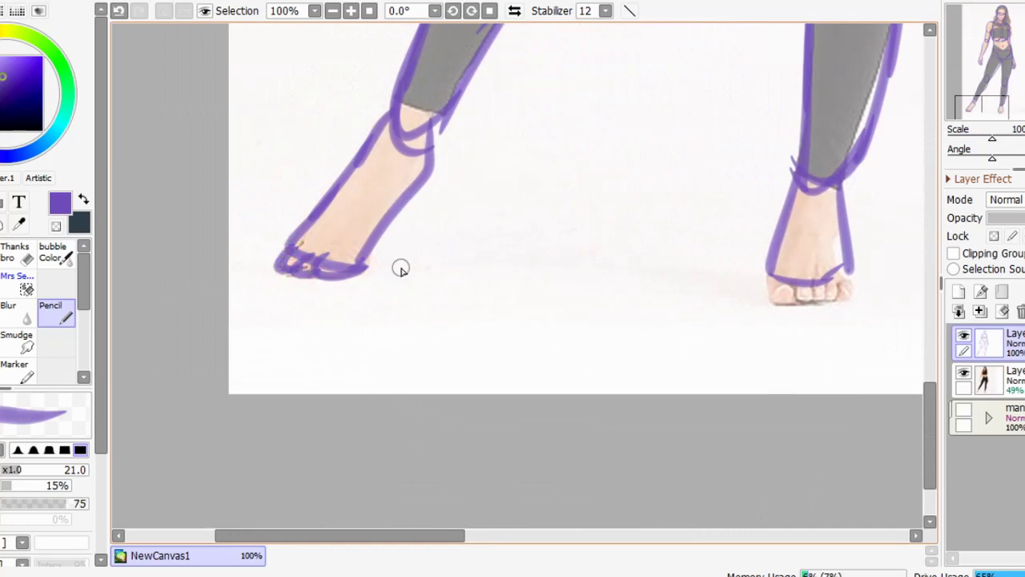
pyautogui.moveTo(866, 284); pyautogui.dragTo(793, 287)
pyautogui.moveTo(699, 299)
pyautogui.mouseDown()
pyautogui.moveTo(717, 291)
pyautogui.moveTo(700, 300)
pyautogui.moveTo(723, 301)
pyautogui.mouseUp()
pyautogui.hotkey('ctrl', 'z')
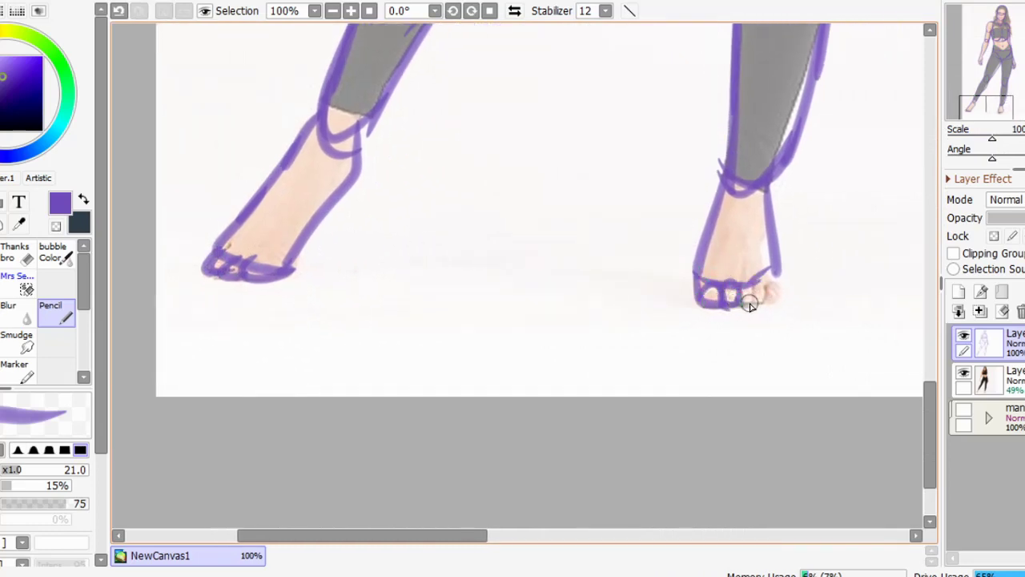
pyautogui.moveTo(807, 198); pyautogui.dragTo(753, 462)
pyautogui.moveTo(807, 188); pyautogui.dragTo(789, 574)
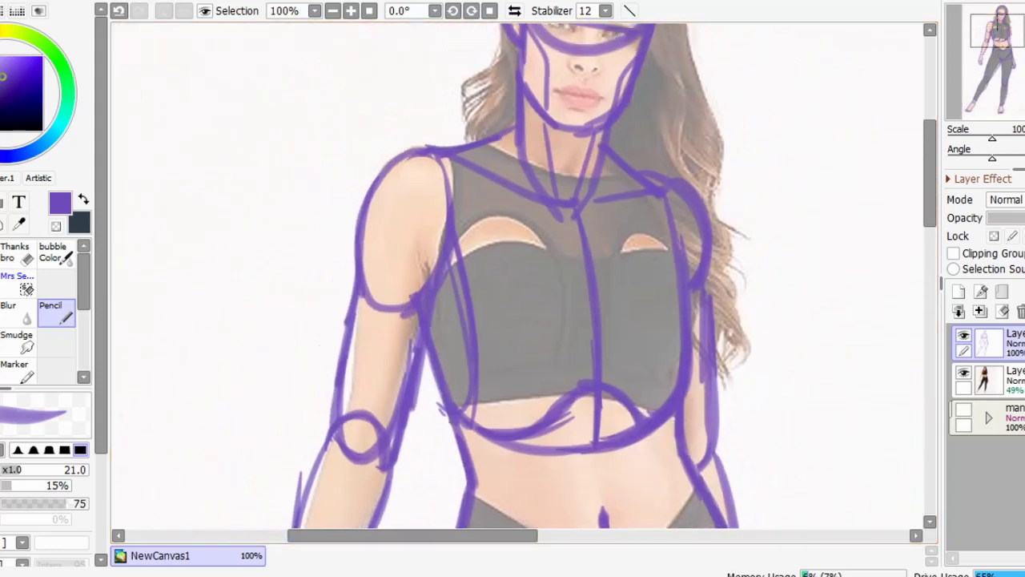
pyautogui.press('pageup')
pyautogui.moveTo(658, 250); pyautogui.dragTo(645, 192)
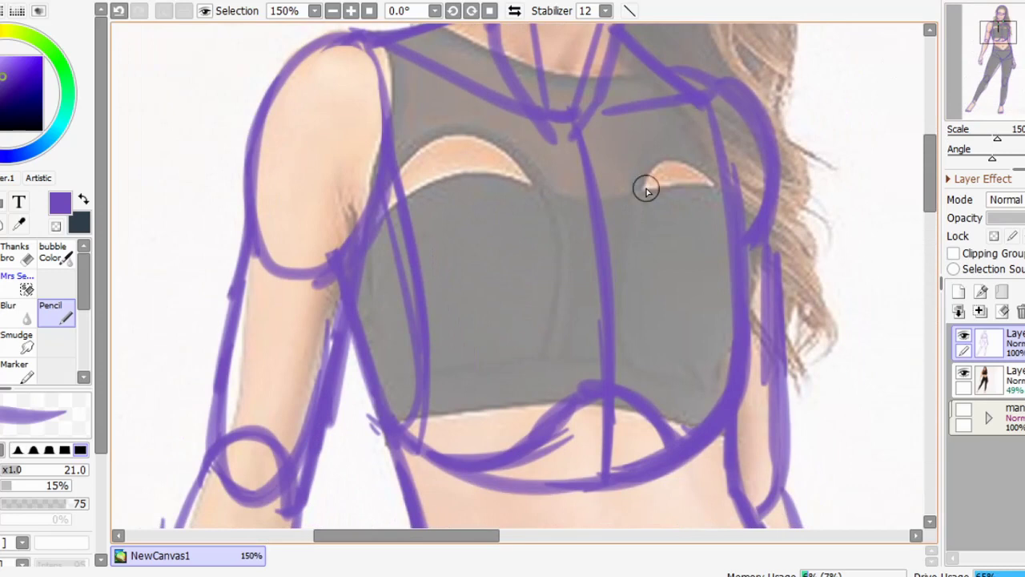
pyautogui.moveTo(723, 311); pyautogui.dragTo(254, 419)
pyautogui.moveTo(606, 136)
pyautogui.mouseDown()
pyautogui.moveTo(609, 165)
pyautogui.moveTo(686, 312)
pyautogui.mouseUp()
pyautogui.moveTo(703, 183)
pyautogui.mouseDown()
pyautogui.moveTo(686, 324)
pyautogui.moveTo(755, 317)
pyautogui.mouseUp()
pyautogui.hotkey('ctrl', 'z')
pyautogui.hotkey('ctrl', 'z')
pyautogui.moveTo(523, 326)
pyautogui.mouseDown()
pyautogui.moveTo(812, 263)
pyautogui.moveTo(817, 251)
pyautogui.mouseUp()
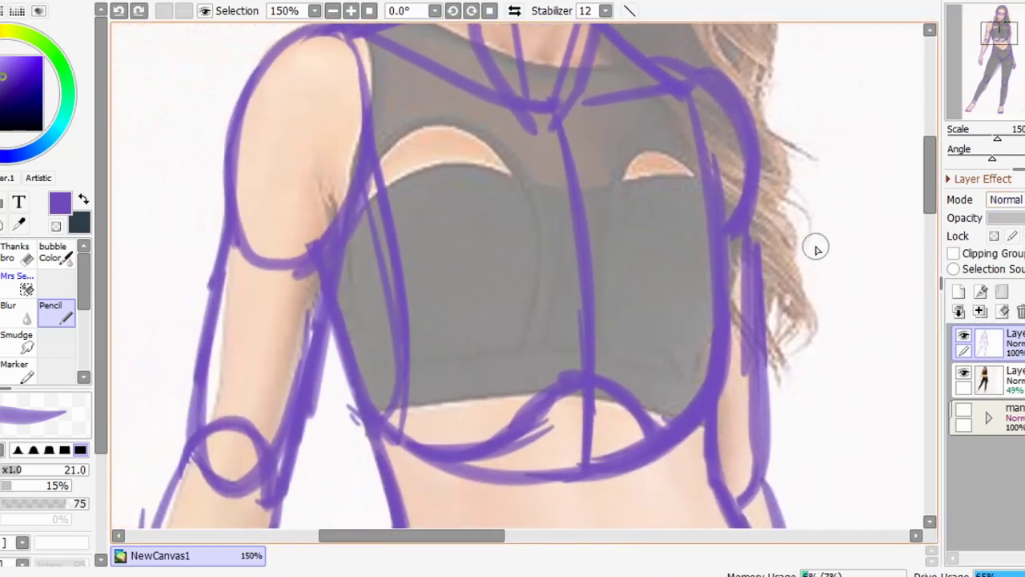
pyautogui.moveTo(817, 249)
pyautogui.mouseDown()
pyautogui.moveTo(630, 284)
pyautogui.moveTo(380, 245)
pyautogui.mouseUp()
pyautogui.moveTo(651, 88)
pyautogui.mouseDown()
pyautogui.moveTo(620, 144)
pyautogui.moveTo(750, 215)
pyautogui.moveTo(705, 297)
pyautogui.mouseUp()
pyautogui.hotkey('ctrl', 'z')
pyautogui.moveTo(668, 87); pyautogui.dragTo(747, 268)
pyautogui.moveTo(833, 208); pyautogui.dragTo(677, 231)
pyautogui.hotkey('ctrl', 'z')
pyautogui.hotkey('ctrl', 'z')
# Sketch loose practice curves on the blank area beside the figure and undo most of them
pyautogui.moveTo(515, 92)
pyautogui.mouseDown()
pyautogui.moveTo(390, 224)
pyautogui.moveTo(412, 284)
pyautogui.moveTo(500, 321)
pyautogui.mouseUp()
pyautogui.moveTo(383, 204); pyautogui.dragTo(795, 276)
pyautogui.moveTo(564, 234); pyautogui.dragTo(653, 157)
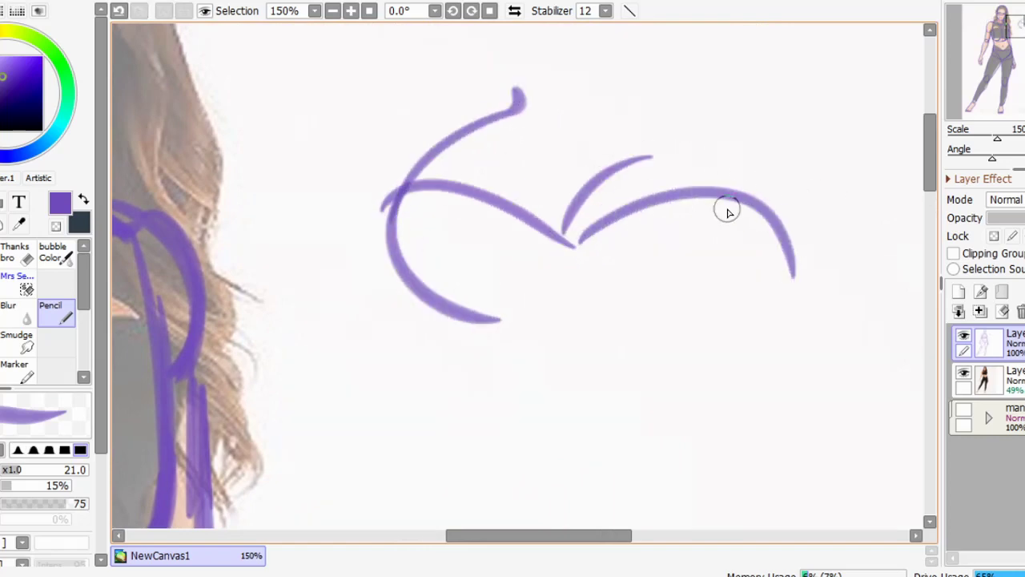
pyautogui.hotkey('ctrl', 'z')
pyautogui.hotkey('ctrl', 'z')
pyautogui.hotkey('ctrl', 'z')
pyautogui.hotkey('ctrl', 'z')
pyautogui.hotkey('ctrl', 'z')
pyautogui.hotkey('ctrl', 'z')
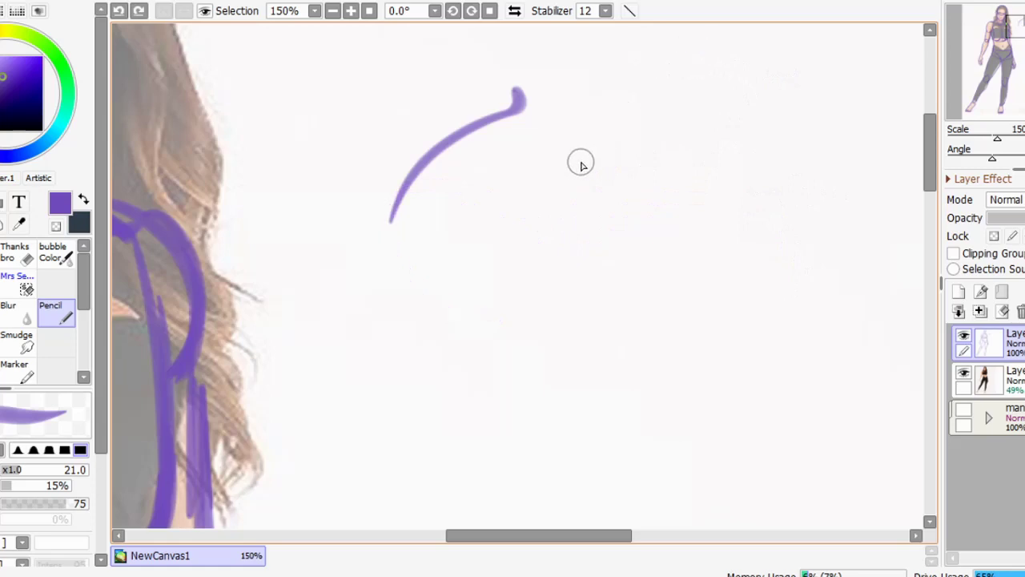
# Try short curved strokes on the blank area beside the hair and undo them
pyautogui.moveTo(539, 100)
pyautogui.mouseDown()
pyautogui.moveTo(540, 127)
pyautogui.moveTo(478, 258)
pyautogui.moveTo(481, 280)
pyautogui.moveTo(653, 270)
pyautogui.mouseUp()
pyautogui.moveTo(543, 100)
pyautogui.mouseDown()
pyautogui.moveTo(645, 227)
pyautogui.moveTo(603, 341)
pyautogui.mouseUp()
pyautogui.hotkey('ctrl', 'z')
pyautogui.hotkey('ctrl', 'z')
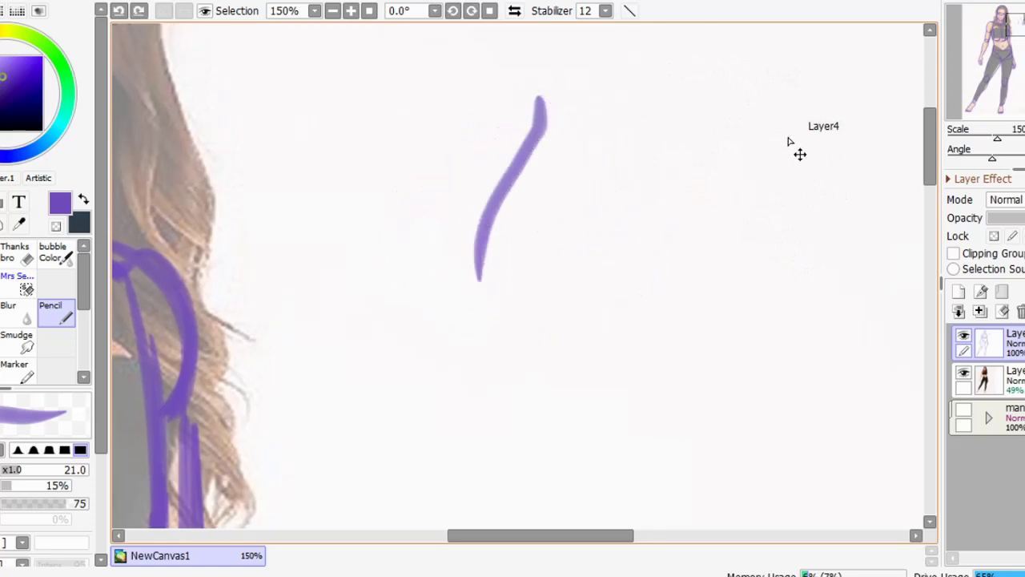
pyautogui.moveTo(780, 195); pyautogui.dragTo(707, 263)
pyautogui.hotkey('ctrl', 'z')
# Sketch a tilted ribcage beside the figure with a rounded outline, a lower rib arch and a centre line
pyautogui.scroll(-1, 698, 115)
pyautogui.moveTo(501, 156); pyautogui.dragTo(693, 169)
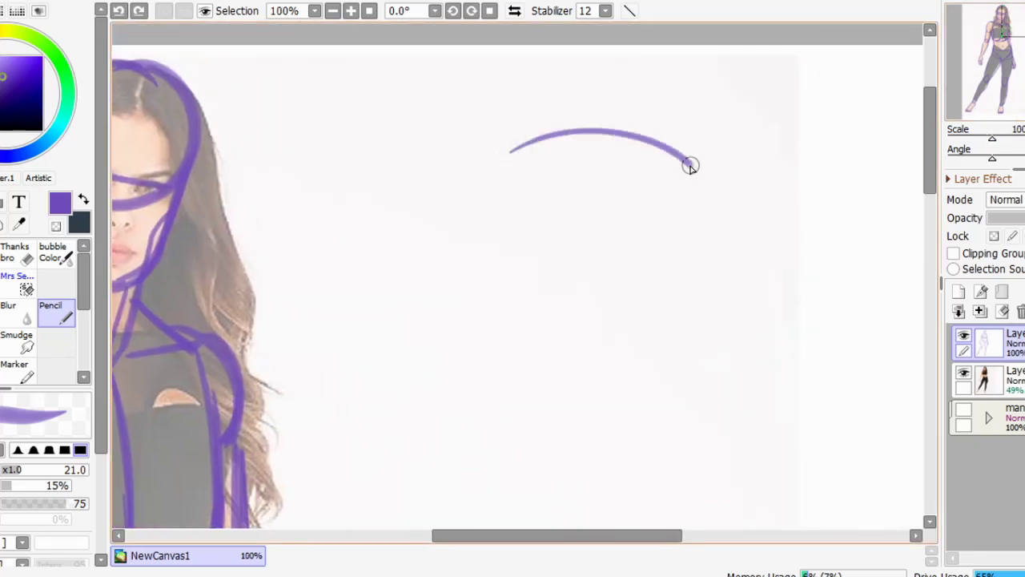
pyautogui.moveTo(497, 157); pyautogui.dragTo(466, 279)
pyautogui.moveTo(468, 263); pyautogui.dragTo(490, 326)
pyautogui.moveTo(697, 177)
pyautogui.mouseDown()
pyautogui.moveTo(659, 296)
pyautogui.moveTo(519, 332)
pyautogui.mouseUp()
pyautogui.moveTo(489, 323)
pyautogui.mouseDown()
pyautogui.moveTo(593, 341)
pyautogui.moveTo(624, 327)
pyautogui.mouseUp()
pyautogui.moveTo(471, 277)
pyautogui.mouseDown()
pyautogui.moveTo(618, 329)
pyautogui.moveTo(481, 288)
pyautogui.mouseUp()
pyautogui.moveTo(601, 126); pyautogui.dragTo(524, 309)
pyautogui.hotkey('ctrl', 'z')
pyautogui.moveTo(590, 133); pyautogui.dragTo(531, 329)
pyautogui.moveTo(554, 186); pyautogui.dragTo(533, 329)
# Add curved breast contours on both sides of the practice ribcage, undoing poor strokes
pyautogui.moveTo(511, 151)
pyautogui.mouseDown()
pyautogui.moveTo(442, 205)
pyautogui.moveTo(443, 235)
pyautogui.moveTo(504, 160)
pyautogui.moveTo(463, 194)
pyautogui.moveTo(458, 231)
pyautogui.moveTo(482, 243)
pyautogui.mouseUp()
pyautogui.hotkey('ctrl', 'z')
pyautogui.moveTo(484, 241); pyautogui.dragTo(531, 222)
pyautogui.hotkey('ctrl', 'z')
pyautogui.moveTo(473, 241)
pyautogui.mouseDown()
pyautogui.moveTo(533, 213)
pyautogui.moveTo(613, 258)
pyautogui.moveTo(678, 169)
pyautogui.moveTo(610, 250)
pyautogui.moveTo(639, 247)
pyautogui.mouseUp()
pyautogui.hotkey('ctrl', 'z')
pyautogui.hotkey('ctrl', 'z')
pyautogui.moveTo(579, 216)
pyautogui.mouseDown()
pyautogui.moveTo(636, 248)
pyautogui.moveTo(673, 168)
pyautogui.mouseUp()
pyautogui.moveTo(616, 249); pyautogui.dragTo(678, 164)
pyautogui.moveTo(605, 133); pyautogui.dragTo(672, 168)
pyautogui.moveTo(552, 130); pyautogui.dragTo(659, 170)
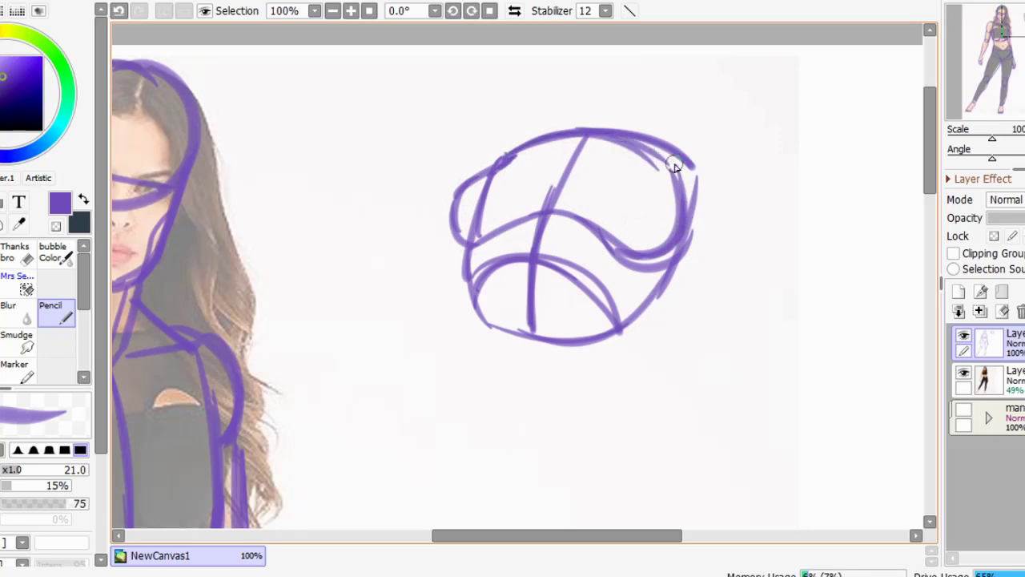
# Try further chest strokes on the practice sketch and undo the whole study beside the figure
pyautogui.moveTo(579, 130); pyautogui.dragTo(523, 302)
pyautogui.moveTo(665, 169)
pyautogui.mouseDown()
pyautogui.moveTo(679, 244)
pyautogui.moveTo(601, 247)
pyautogui.mouseUp()
pyautogui.click(515, 11)
pyautogui.hotkey('ctrl', 'z')
pyautogui.moveTo(418, 250); pyautogui.dragTo(499, 207)
pyautogui.moveTo(429, 156); pyautogui.dragTo(376, 188)
pyautogui.moveTo(556, 176); pyautogui.dragTo(560, 240)
pyautogui.press('h')
pyautogui.moveTo(588, 392)
pyautogui.mouseDown()
pyautogui.moveTo(842, 343)
pyautogui.moveTo(888, 394)
pyautogui.mouseUp()
pyautogui.hotkey('ctrl', 'z')
pyautogui.hotkey('ctrl', 'z')
pyautogui.hotkey('ctrl', 'z')
pyautogui.moveTo(913, 138); pyautogui.dragTo(585, 87)
pyautogui.hotkey('ctrl', 'z')
pyautogui.hotkey('ctrl', 'z')
pyautogui.hotkey('ctrl', 'z')
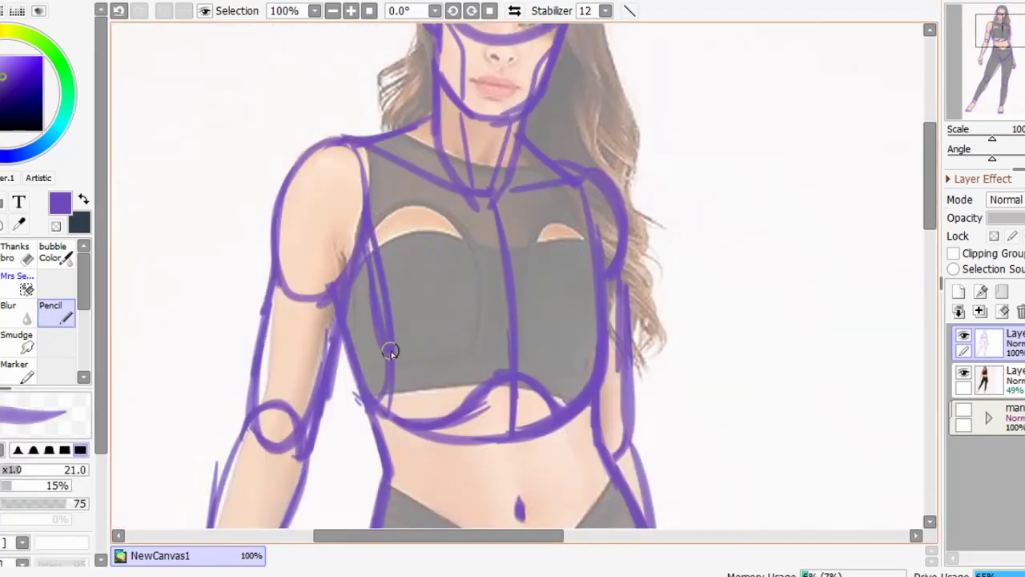
pyautogui.moveTo(390, 351)
pyautogui.mouseDown()
pyautogui.moveTo(472, 231)
pyautogui.moveTo(485, 236)
pyautogui.moveTo(390, 318)
pyautogui.mouseUp()
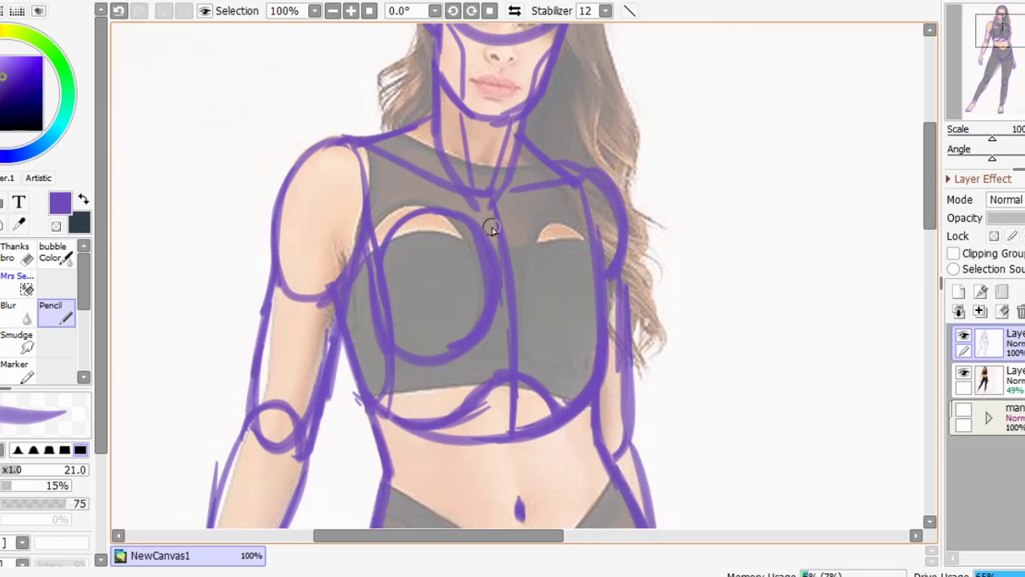
pyautogui.moveTo(447, 233)
pyautogui.mouseDown()
pyautogui.moveTo(427, 200)
pyautogui.moveTo(442, 351)
pyautogui.mouseUp()
pyautogui.hotkey('ctrl', 'z')
pyautogui.hotkey('ctrl', 'z')
pyautogui.hotkey('ctrl', 'z')
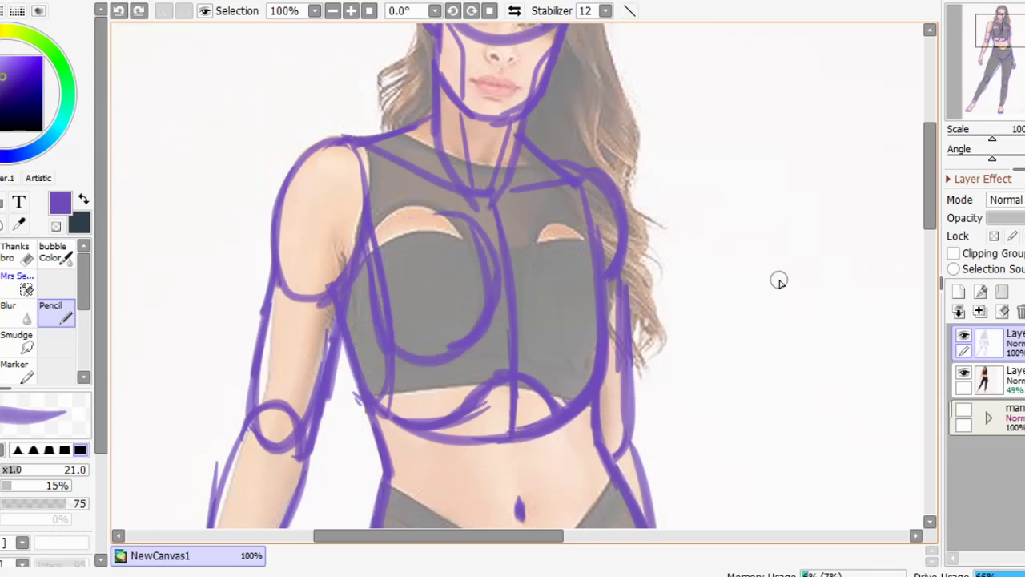
pyautogui.hotkey('ctrl', 'z')
# Draw a rounded oval for the breast on the viewer's left side of the ribcage
pyautogui.moveTo(394, 353); pyautogui.dragTo(481, 340)
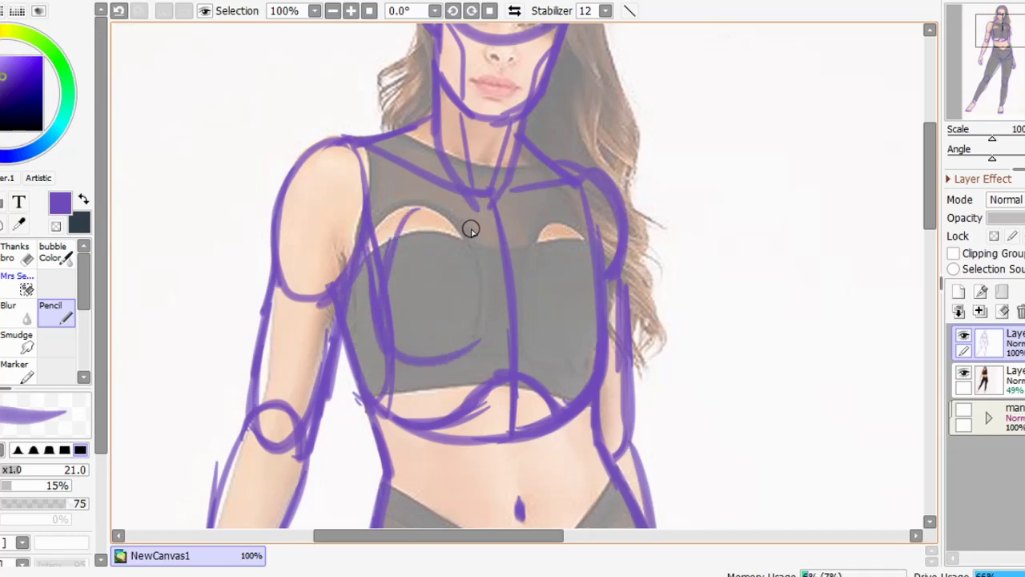
pyautogui.moveTo(485, 268); pyautogui.dragTo(384, 330)
pyautogui.moveTo(383, 344)
pyautogui.mouseDown()
pyautogui.moveTo(528, 281)
pyautogui.moveTo(618, 298)
pyautogui.mouseUp()
# Draw the matching breast oval on the viewer's right and refine its outer edge past the side of the ribcage
pyautogui.moveTo(595, 232)
pyautogui.mouseDown()
pyautogui.moveTo(615, 277)
pyautogui.moveTo(609, 323)
pyautogui.moveTo(587, 218)
pyautogui.moveTo(528, 252)
pyautogui.moveTo(517, 284)
pyautogui.moveTo(598, 247)
pyautogui.mouseUp()
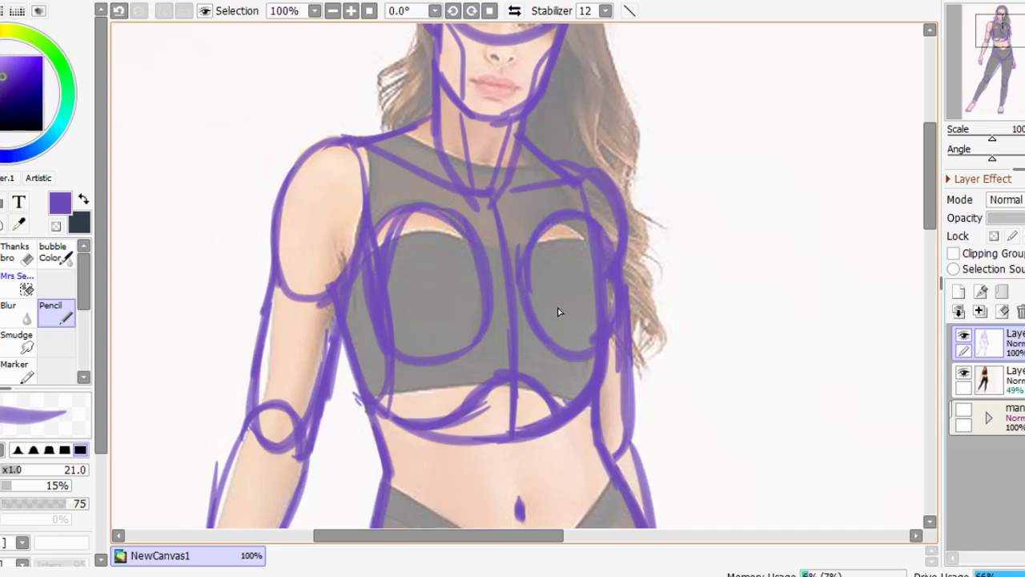
pyautogui.moveTo(531, 301)
pyautogui.mouseDown()
pyautogui.moveTo(545, 347)
pyautogui.moveTo(614, 255)
pyautogui.mouseUp()
pyautogui.hotkey('ctrl', 'z')
pyautogui.moveTo(622, 298); pyautogui.dragTo(613, 333)
pyautogui.hotkey('ctrl', 'z')
pyautogui.moveTo(616, 273)
pyautogui.mouseDown()
pyautogui.moveTo(624, 333)
pyautogui.moveTo(586, 351)
pyautogui.mouseUp()
# Erase the ribcage and shoulder lines that overlap the two breast ovals
pyautogui.click(14, 252)
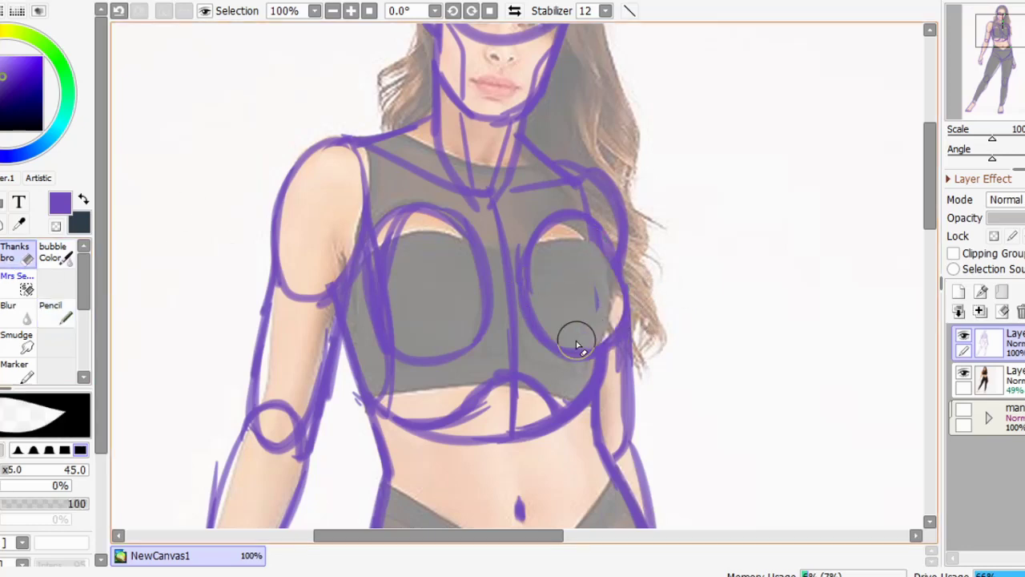
pyautogui.scroll(2, 574, 286)
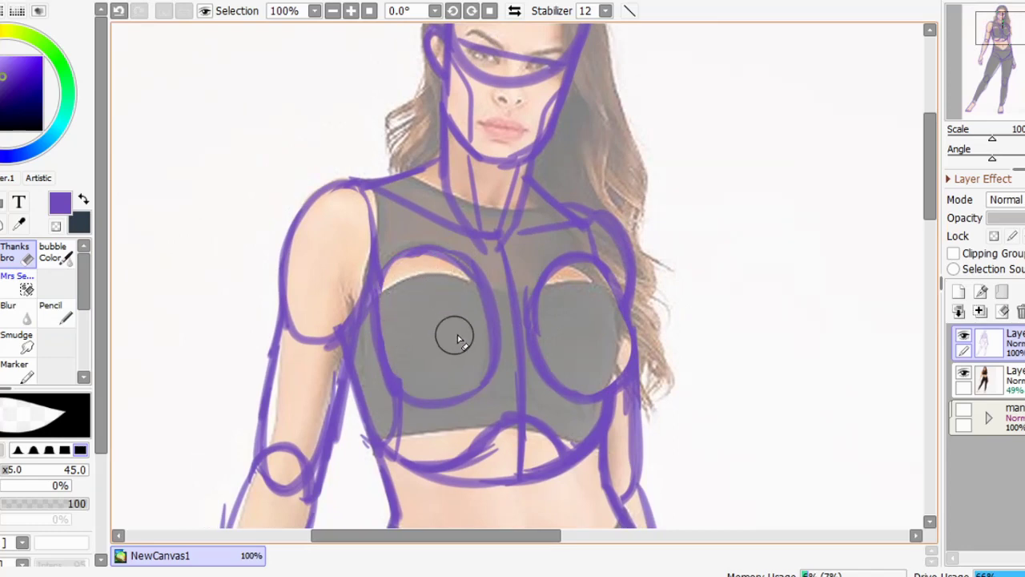
pyautogui.moveTo(694, 278); pyautogui.dragTo(654, 316)
# Hide the reference photo layer and move the whole figure sketch slightly down the canvas
pyautogui.press('Home')
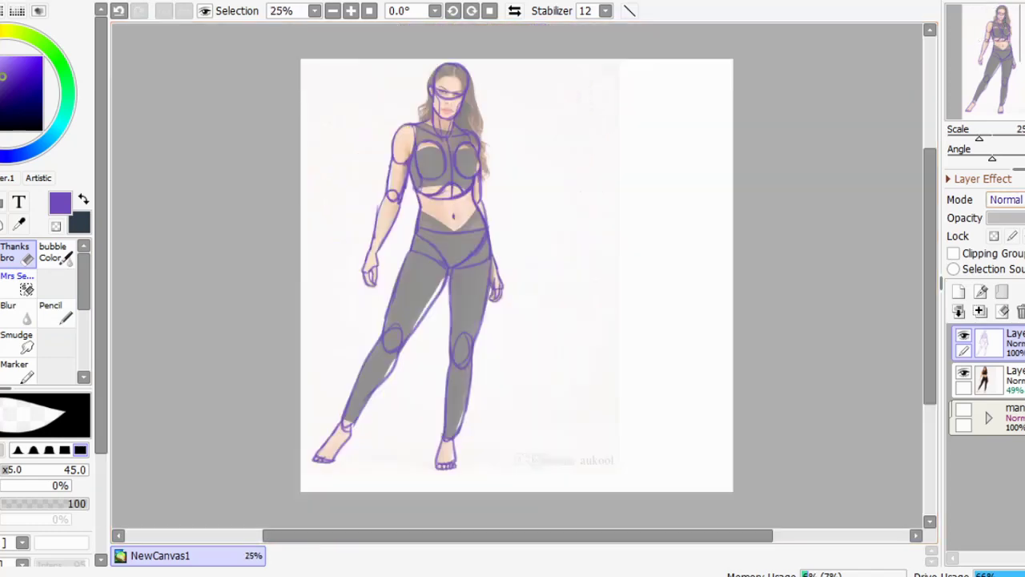
pyautogui.click(963, 372)
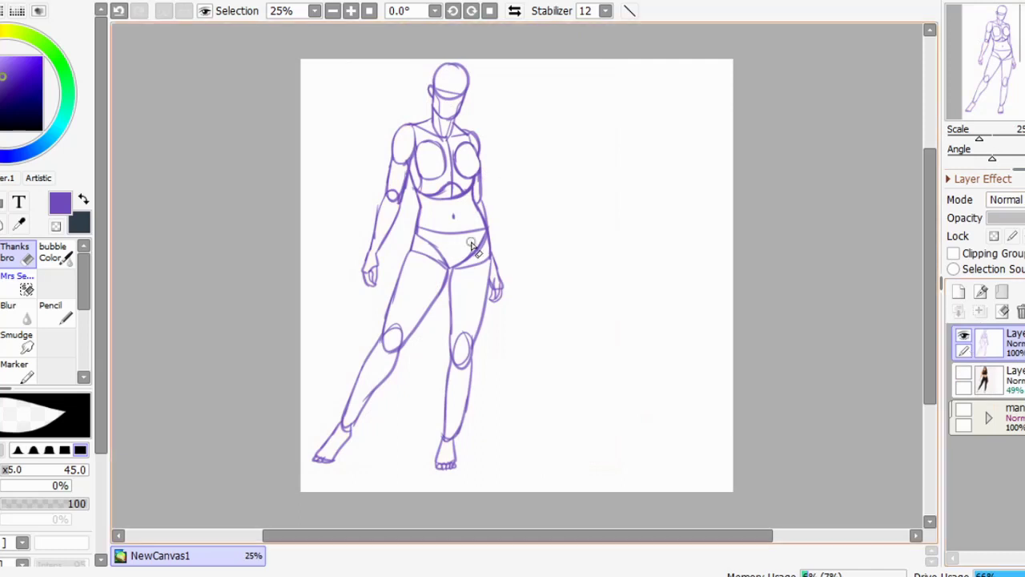
pyautogui.hotkey('ctrl', 't')
pyautogui.click(2, 556)
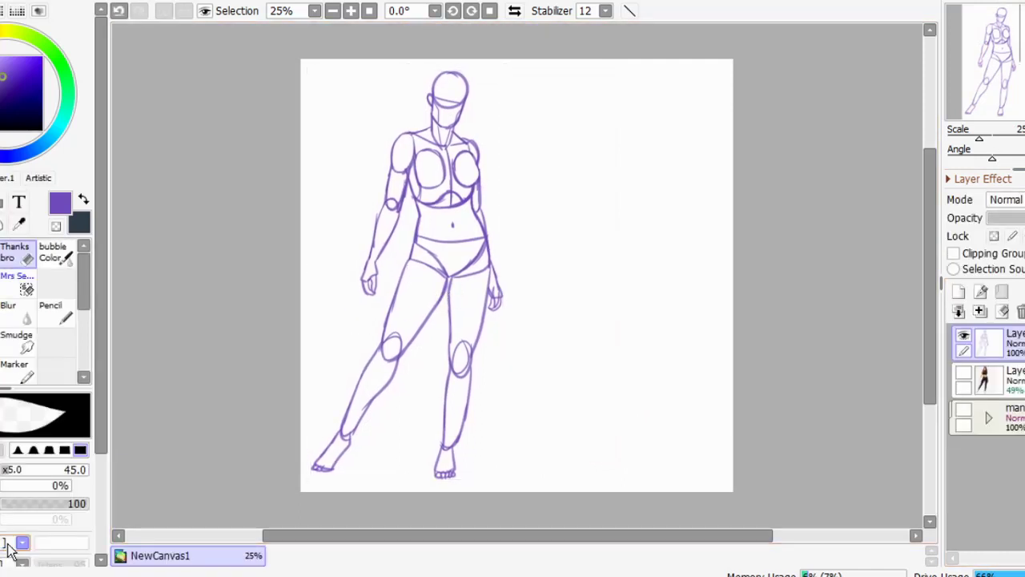
# Draw small ankle-bone marks on both ankles and slightly enlarge the foot on the viewer's right
pyautogui.click(58, 311)
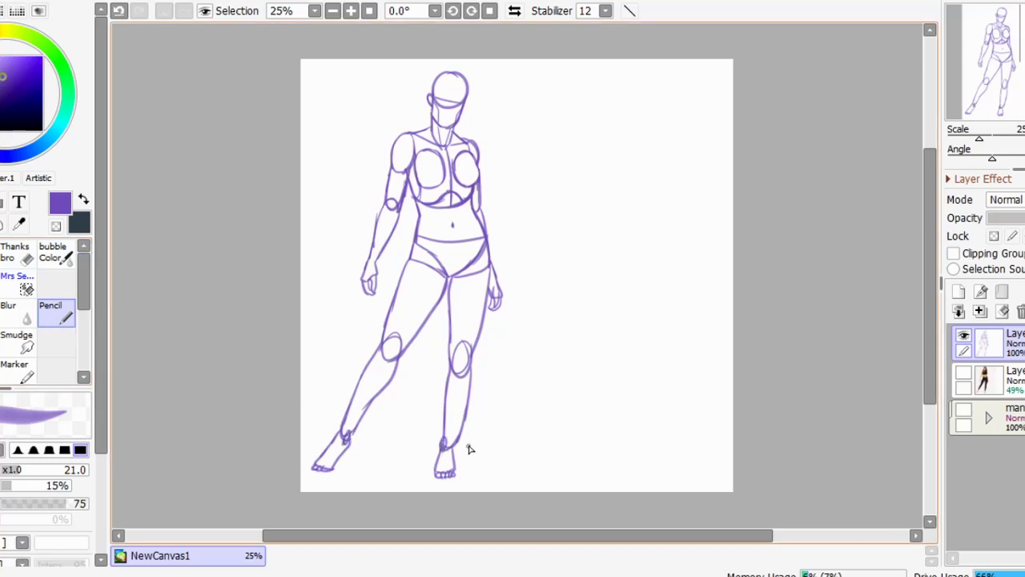
pyautogui.press('e')
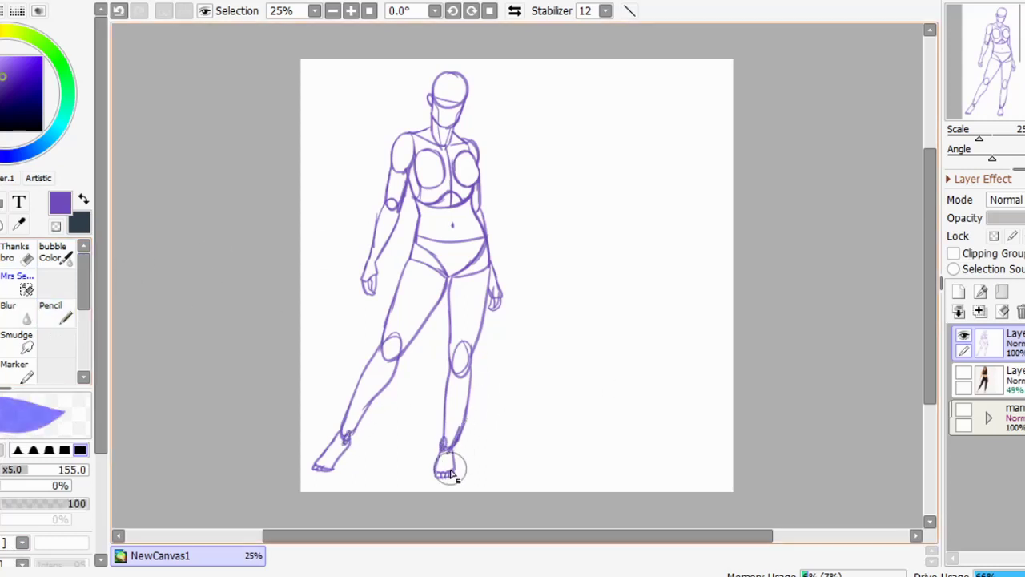
pyautogui.moveTo(445, 459); pyautogui.dragTo(417, 479)
pyautogui.hotkey('ctrl', 't')
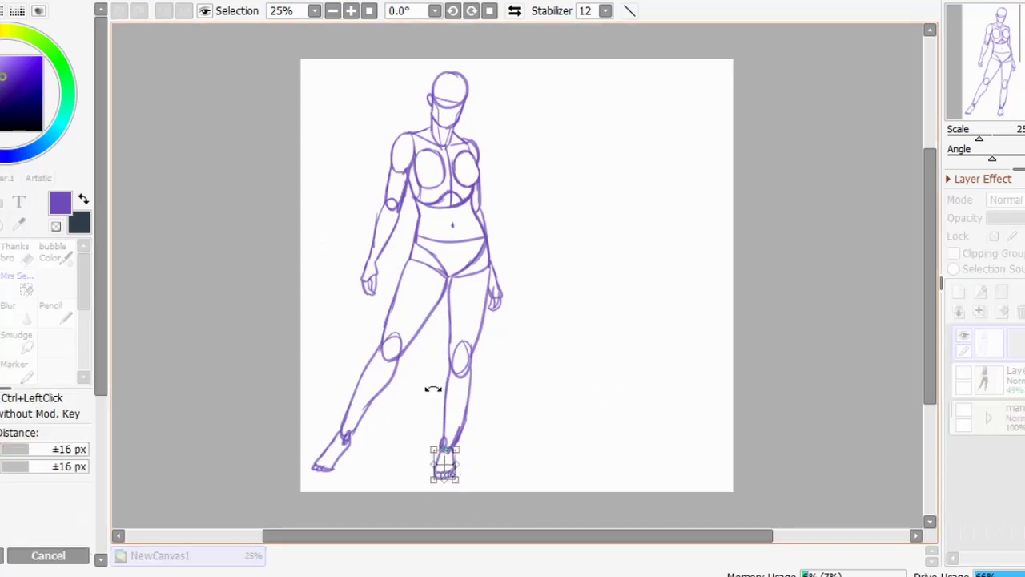
pyautogui.moveTo(457, 477); pyautogui.dragTo(447, 465)
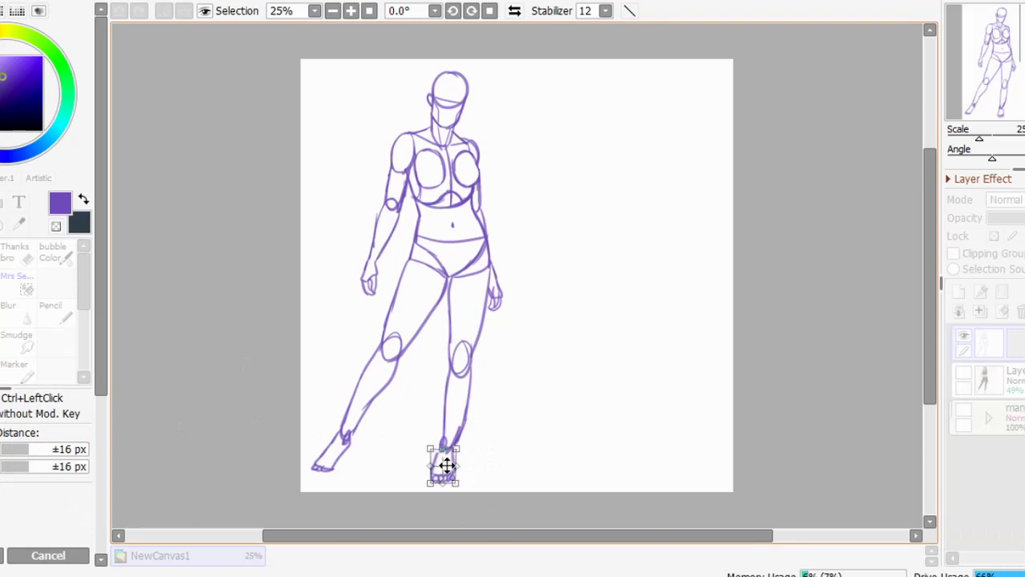
pyautogui.press('Return')
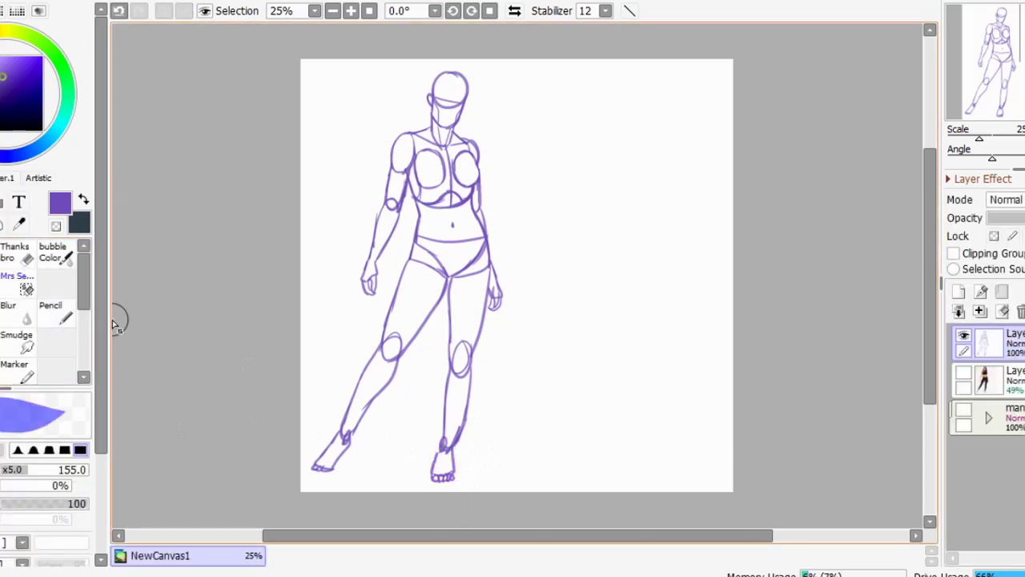
# Add a vertical centre line and a side oval to the head, and curved abdomen lines from ribcage to crotch
pyautogui.click(66, 321)
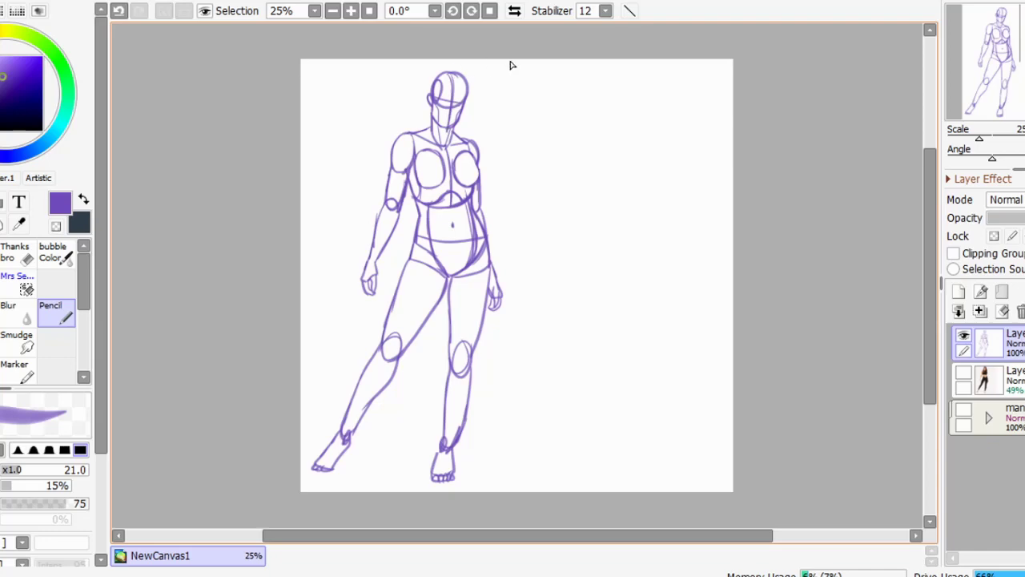
pyautogui.moveTo(657, 372); pyautogui.dragTo(627, 369)
pyautogui.moveTo(759, 387); pyautogui.dragTo(755, 397)
# Create a new empty layer above the construction sketch, with the head and chest in view
pyautogui.moveTo(677, 172); pyautogui.dragTo(816, 353)
pyautogui.scroll(2, 783, 232)
pyautogui.click(959, 291)
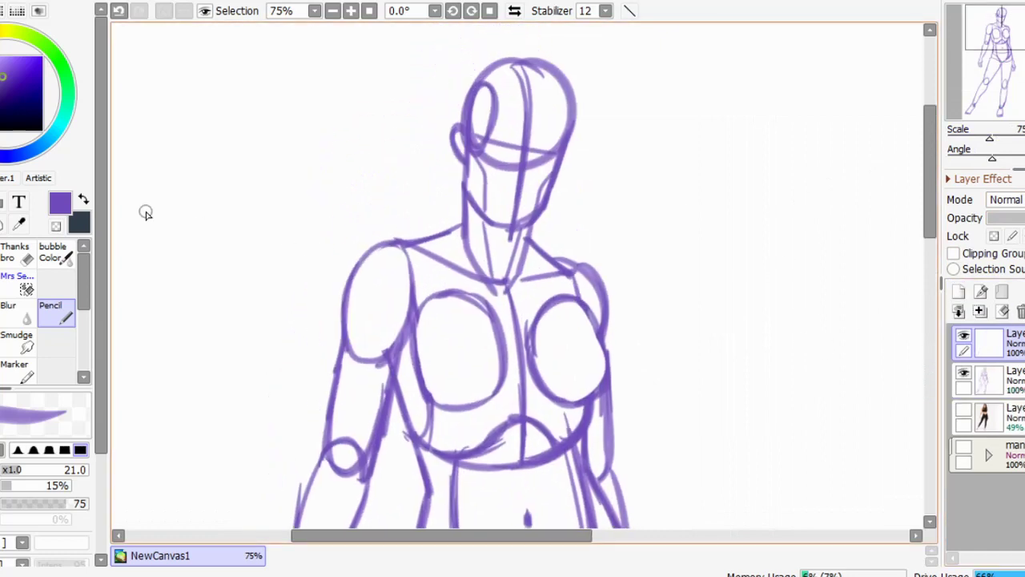
# Choose green and outline the rounded shoulder muscle on the viewer's left on the new layer
pyautogui.click(63, 69)
pyautogui.click(9, 89)
pyautogui.moveTo(8, 90); pyautogui.dragTo(11, 77)
pyautogui.moveTo(810, 324); pyautogui.dragTo(859, 322)
pyautogui.scroll(1, 841, 309)
pyautogui.moveTo(803, 280)
pyautogui.mouseDown()
pyautogui.moveTo(789, 200)
pyautogui.moveTo(803, 204)
pyautogui.mouseUp()
pyautogui.moveTo(360, 190)
pyautogui.mouseDown()
pyautogui.moveTo(362, 329)
pyautogui.moveTo(416, 314)
pyautogui.mouseUp()
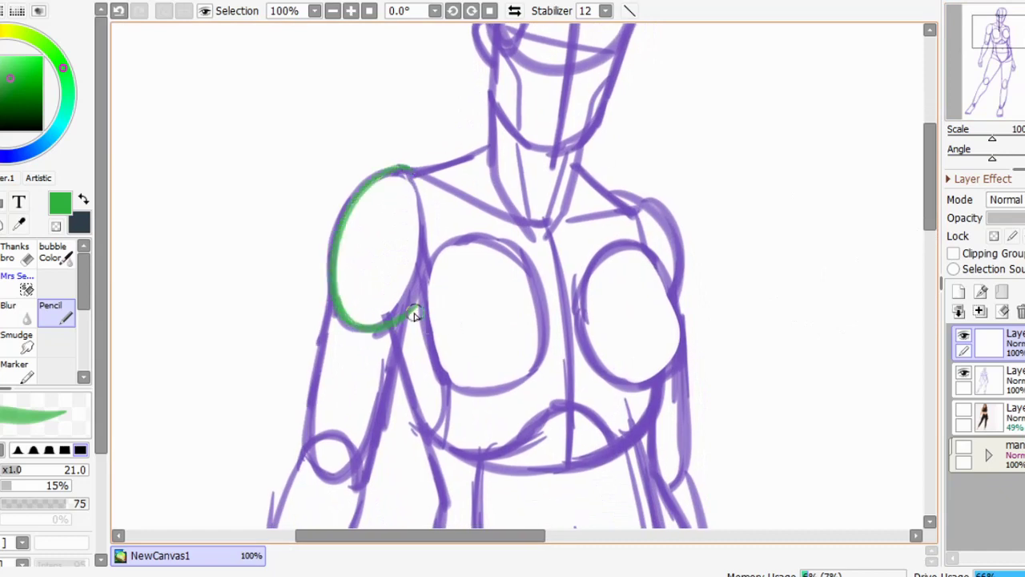
# Outline both chest muscles and the shoulder on the viewer's right in green over the construction sketch
pyautogui.moveTo(427, 355); pyautogui.dragTo(529, 357)
pyautogui.hotkey('ctrl', 'z')
pyautogui.moveTo(437, 375)
pyautogui.mouseDown()
pyautogui.moveTo(538, 371)
pyautogui.moveTo(538, 240)
pyautogui.mouseUp()
pyautogui.moveTo(408, 168)
pyautogui.mouseDown()
pyautogui.moveTo(493, 237)
pyautogui.moveTo(543, 321)
pyautogui.mouseUp()
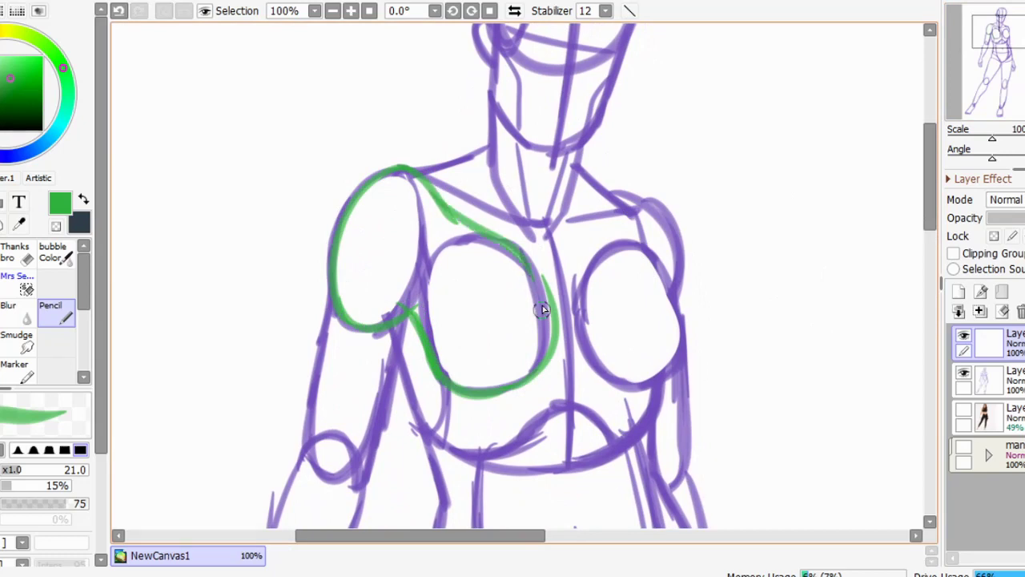
pyautogui.moveTo(574, 285)
pyautogui.mouseDown()
pyautogui.moveTo(629, 373)
pyautogui.moveTo(687, 328)
pyautogui.mouseUp()
pyautogui.moveTo(603, 246)
pyautogui.mouseDown()
pyautogui.moveTo(683, 302)
pyautogui.moveTo(687, 318)
pyautogui.mouseUp()
pyautogui.moveTo(677, 224); pyautogui.dragTo(687, 333)
pyautogui.moveTo(615, 209); pyautogui.dragTo(602, 297)
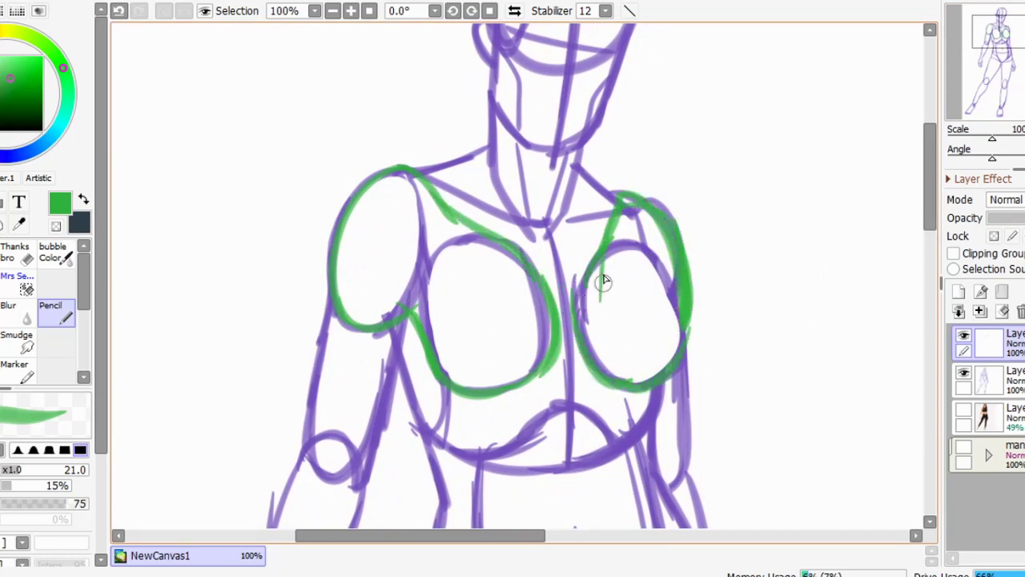
# Draw green muscle outlines on the upper arms, the abdomen and the side of the waist
pyautogui.moveTo(670, 419); pyautogui.dragTo(627, 120)
pyautogui.moveTo(554, 133)
pyautogui.mouseDown()
pyautogui.moveTo(472, 268)
pyautogui.moveTo(550, 390)
pyautogui.mouseUp()
pyautogui.moveTo(612, 181); pyautogui.dragTo(547, 390)
pyautogui.moveTo(567, 370)
pyautogui.mouseDown()
pyautogui.moveTo(647, 245)
pyautogui.moveTo(563, 383)
pyautogui.mouseUp()
pyautogui.moveTo(540, 339); pyautogui.dragTo(540, 277)
pyautogui.moveTo(472, 238); pyautogui.dragTo(533, 348)
pyautogui.moveTo(397, 102)
pyautogui.mouseDown()
pyautogui.moveTo(416, 129)
pyautogui.moveTo(386, 116)
pyautogui.moveTo(383, 240)
pyautogui.mouseUp()
# Draw two slim green neck-muscle shapes running from the jaw down to the collarbones
pyautogui.moveTo(775, 217)
pyautogui.mouseDown()
pyautogui.moveTo(728, 208)
pyautogui.moveTo(591, 256)
pyautogui.mouseUp()
pyautogui.moveTo(543, 176); pyautogui.dragTo(516, 273)
pyautogui.moveTo(577, 134); pyautogui.dragTo(641, 364)
pyautogui.moveTo(425, 178)
pyautogui.mouseDown()
pyautogui.moveTo(460, 277)
pyautogui.moveTo(431, 162)
pyautogui.mouseUp()
pyautogui.moveTo(490, 197); pyautogui.dragTo(482, 268)
pyautogui.moveTo(505, 205); pyautogui.dragTo(495, 264)
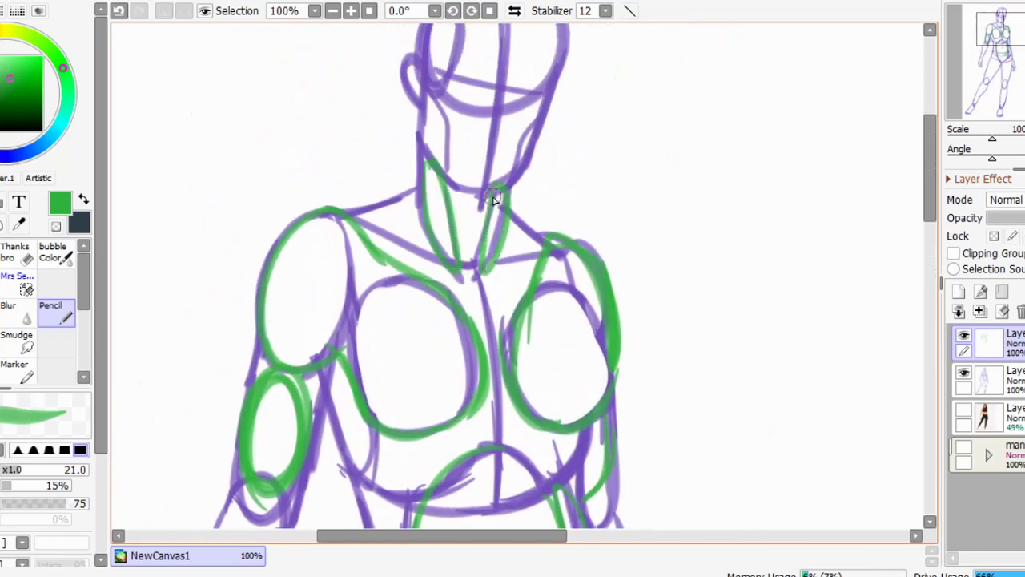
pyautogui.moveTo(443, 242)
pyautogui.mouseDown()
pyautogui.moveTo(590, 171)
pyautogui.moveTo(525, 206)
pyautogui.mouseUp()
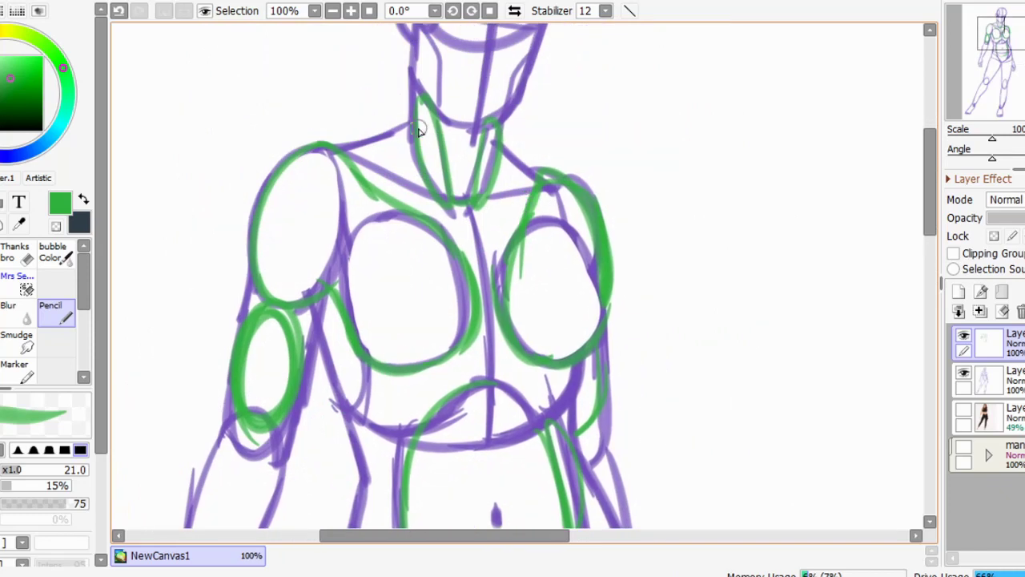
# Outline the thigh and lower-leg muscles of both legs in green
pyautogui.moveTo(582, 391)
pyautogui.mouseDown()
pyautogui.moveTo(589, 128)
pyautogui.moveTo(617, 131)
pyautogui.moveTo(622, 179)
pyautogui.moveTo(670, 149)
pyautogui.moveTo(532, 66)
pyautogui.moveTo(480, 262)
pyautogui.mouseUp()
pyautogui.moveTo(501, 172)
pyautogui.mouseDown()
pyautogui.moveTo(361, 400)
pyautogui.moveTo(507, 180)
pyautogui.moveTo(601, 161)
pyautogui.moveTo(607, 170)
pyautogui.mouseUp()
pyautogui.moveTo(696, 132)
pyautogui.mouseDown()
pyautogui.moveTo(624, 152)
pyautogui.moveTo(624, 210)
pyautogui.mouseUp()
pyautogui.moveTo(682, 150); pyautogui.dragTo(715, 105)
pyautogui.moveTo(641, 391)
pyautogui.mouseDown()
pyautogui.moveTo(711, 264)
pyautogui.moveTo(664, 417)
pyautogui.mouseUp()
pyautogui.moveTo(520, 184)
pyautogui.mouseDown()
pyautogui.moveTo(389, 377)
pyautogui.moveTo(377, 427)
pyautogui.mouseUp()
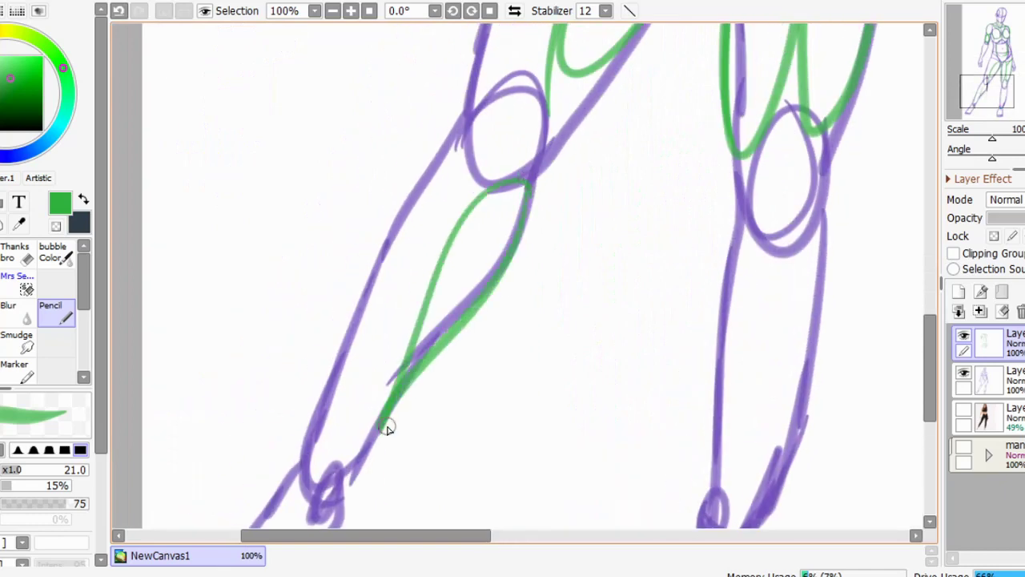
pyautogui.moveTo(717, 271); pyautogui.dragTo(618, 213)
pyautogui.moveTo(643, 164); pyautogui.dragTo(637, 324)
pyautogui.moveTo(627, 373); pyautogui.dragTo(623, 386)
# With the whole figure in view, scribble small green marks beside the knee and inner thigh
pyautogui.press('Home')
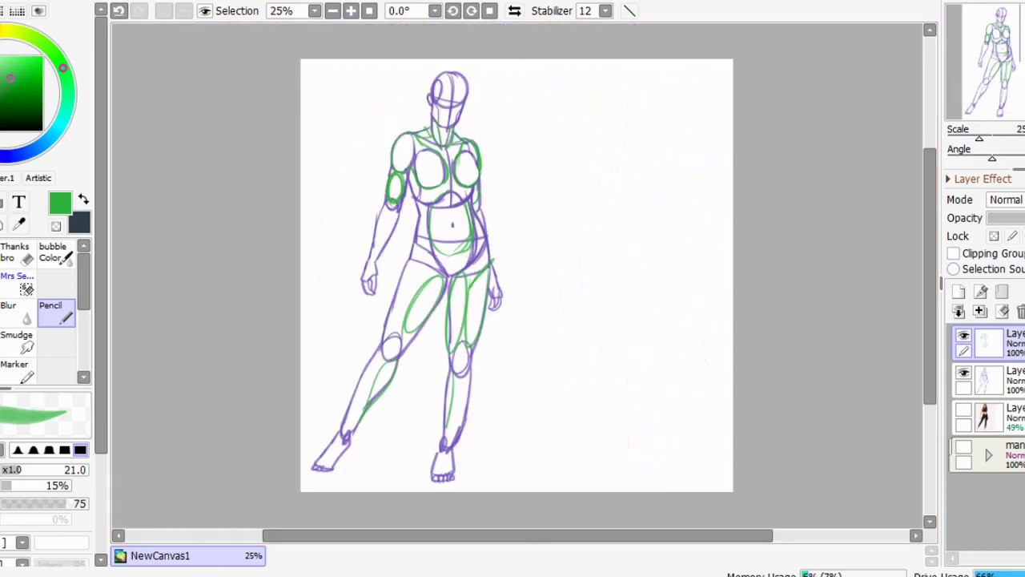
pyautogui.moveTo(813, 269); pyautogui.dragTo(822, 297)
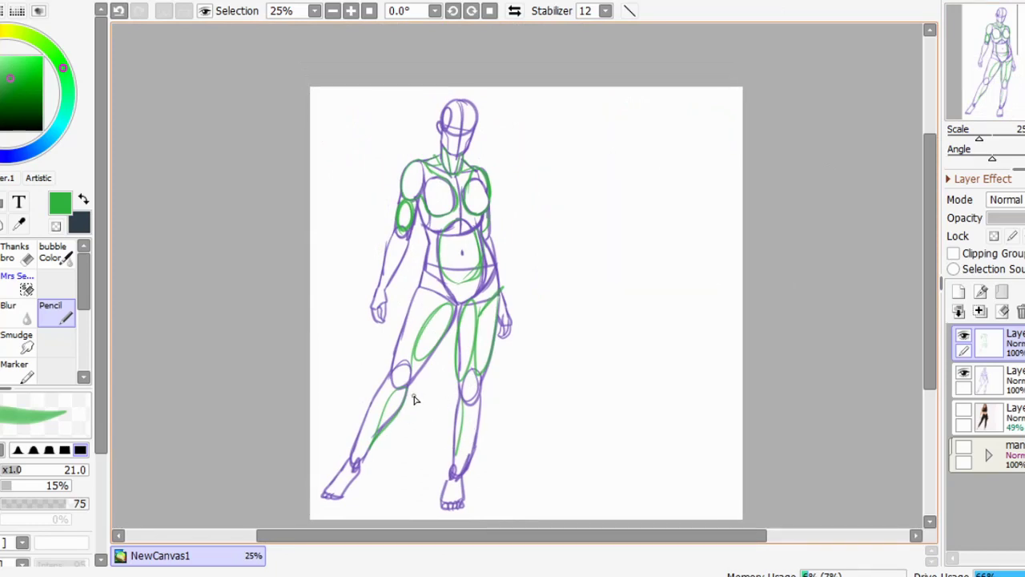
pyautogui.moveTo(509, 406); pyautogui.dragTo(543, 373)
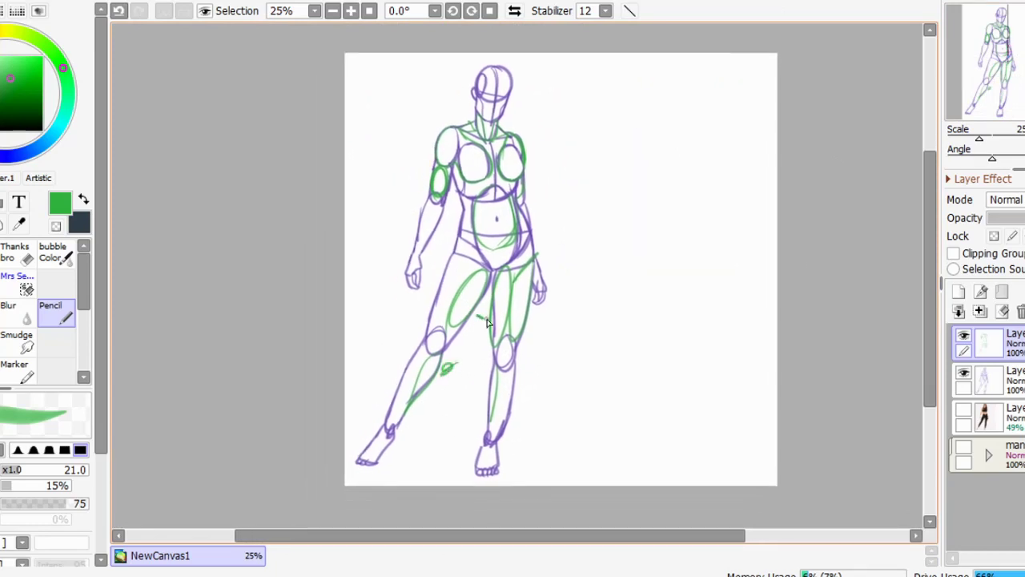
pyautogui.moveTo(443, 109)
pyautogui.mouseDown()
pyautogui.moveTo(552, 213)
pyautogui.moveTo(419, 160)
pyautogui.moveTo(419, 209)
pyautogui.mouseUp()
# Delete the green muscle layer, and swap the visible layer from the construction sketch to the reference photo
pyautogui.click(1020, 312)
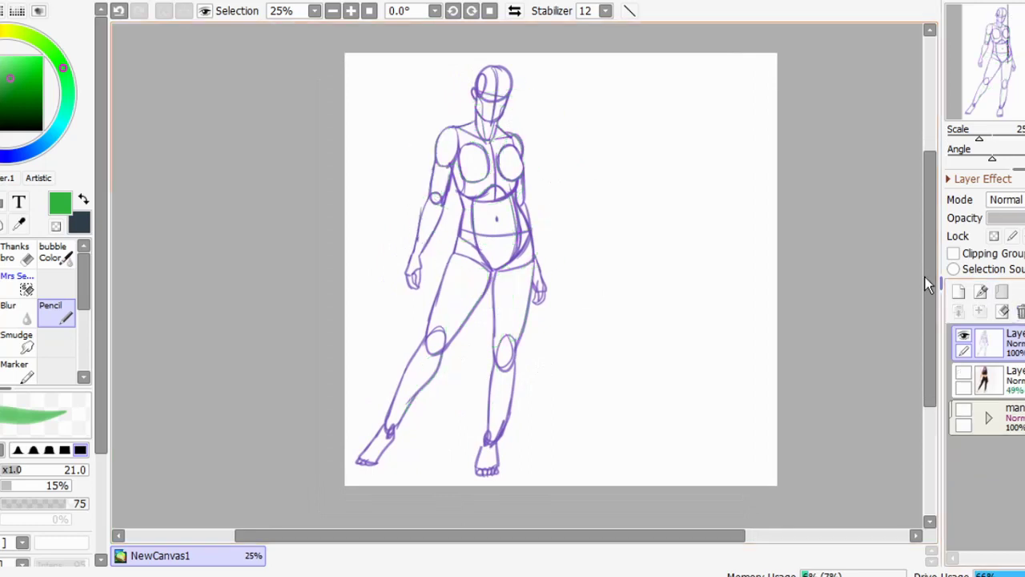
pyautogui.moveTo(608, 289); pyautogui.dragTo(538, 292)
pyautogui.click(964, 376)
pyautogui.click(963, 336)
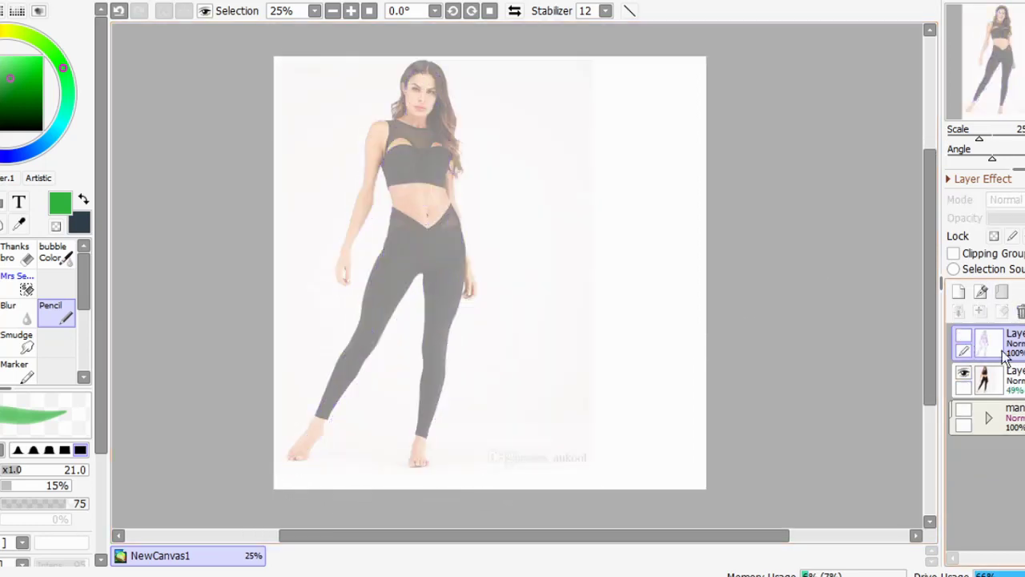
# Move the reference photo slightly down and to the left on the canvas
pyautogui.click(993, 378)
pyautogui.hotkey('ctrl', 't')
pyautogui.moveTo(390, 232); pyautogui.dragTo(358, 277)
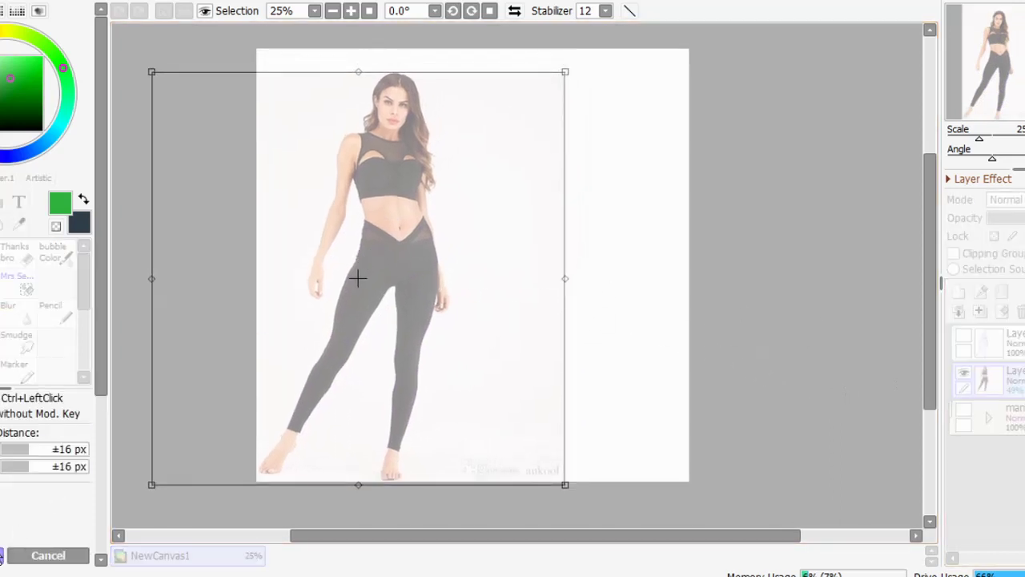
pyautogui.click(3, 553)
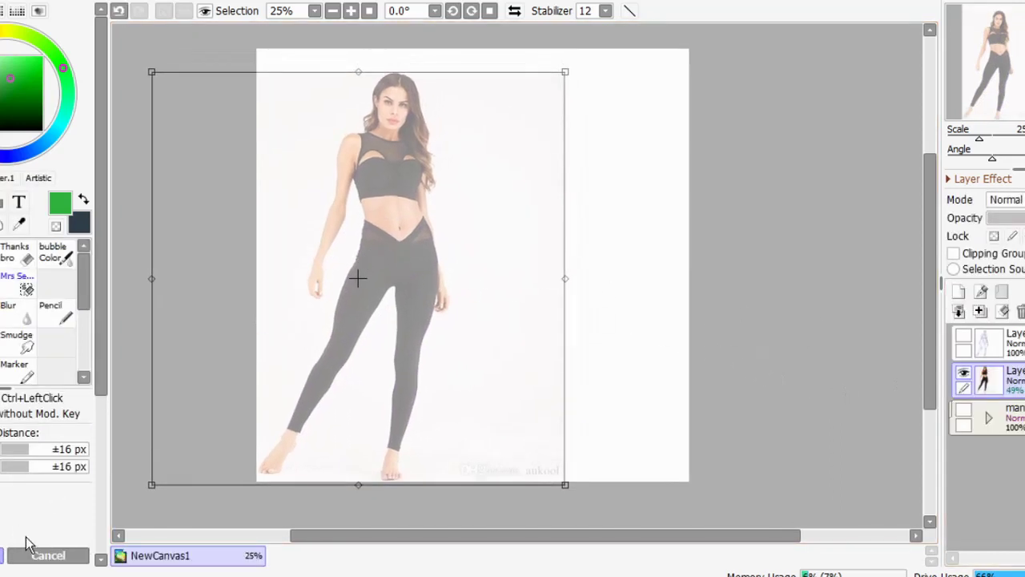
# Set the pencil to black at size 26, add a new top layer and raise the reference photo's opacity to 100%
pyautogui.click(1, 130)
pyautogui.moveTo(29, 470); pyautogui.dragTo(27, 467)
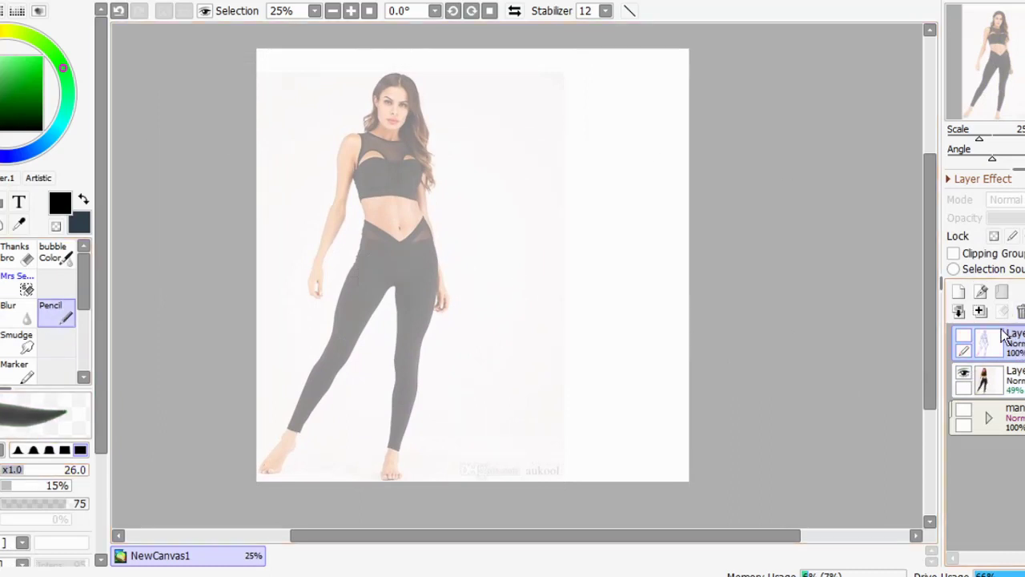
pyautogui.click(959, 292)
pyautogui.click(1014, 418)
pyautogui.moveTo(1010, 218); pyautogui.dragTo(1024, 217)
pyautogui.click(1010, 343)
# Sketch a rounded ribcage, waist and pelvis with a centre line in the blank area beside the photo
pyautogui.scroll(1, 552, 120)
pyautogui.moveTo(578, 153); pyautogui.dragTo(676, 147)
pyautogui.moveTo(570, 173); pyautogui.dragTo(617, 254)
pyautogui.moveTo(682, 154); pyautogui.dragTo(663, 249)
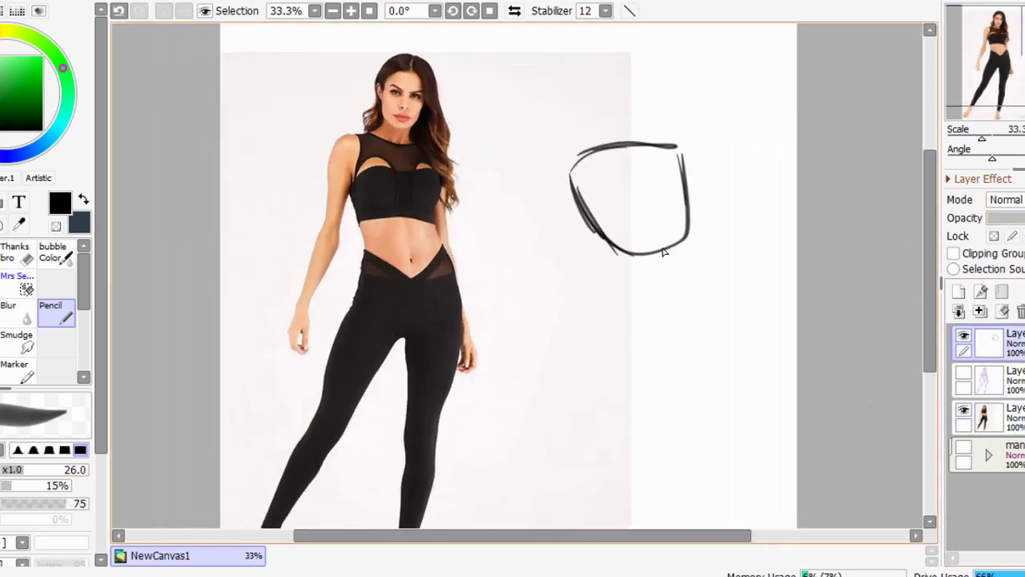
pyautogui.moveTo(603, 239); pyautogui.dragTo(628, 312)
pyautogui.moveTo(688, 237); pyautogui.dragTo(709, 285)
pyautogui.moveTo(708, 289); pyautogui.dragTo(641, 327)
pyautogui.moveTo(633, 147); pyautogui.dragTo(648, 330)
pyautogui.moveTo(698, 276); pyautogui.dragTo(650, 330)
pyautogui.moveTo(607, 236)
pyautogui.mouseDown()
pyautogui.moveTo(584, 239)
pyautogui.moveTo(666, 241)
pyautogui.mouseUp()
pyautogui.moveTo(625, 336); pyautogui.dragTo(644, 215)
pyautogui.moveTo(654, 106); pyautogui.dragTo(654, 192)
# Add chest shapes and both legs to the black torso sketch, and apply a transform to the drawing
pyautogui.moveTo(586, 210); pyautogui.dragTo(638, 231)
pyautogui.moveTo(707, 167); pyautogui.dragTo(708, 192)
pyautogui.moveTo(625, 232); pyautogui.dragTo(608, 249)
pyautogui.moveTo(563, 228); pyautogui.dragTo(549, 333)
pyautogui.moveTo(633, 229); pyautogui.dragTo(588, 343)
pyautogui.moveTo(605, 320); pyautogui.dragTo(573, 334)
pyautogui.moveTo(654, 195)
pyautogui.mouseDown()
pyautogui.moveTo(667, 292)
pyautogui.moveTo(629, 311)
pyautogui.mouseUp()
pyautogui.moveTo(575, 232); pyautogui.dragTo(597, 328)
pyautogui.moveTo(501, 296)
pyautogui.mouseDown()
pyautogui.moveTo(489, 346)
pyautogui.moveTo(429, 432)
pyautogui.mouseUp()
pyautogui.moveTo(515, 319)
pyautogui.mouseDown()
pyautogui.moveTo(443, 452)
pyautogui.moveTo(449, 487)
pyautogui.mouseUp()
pyautogui.moveTo(605, 336)
pyautogui.mouseDown()
pyautogui.moveTo(530, 364)
pyautogui.moveTo(527, 323)
pyautogui.mouseUp()
pyautogui.moveTo(529, 307); pyautogui.dragTo(525, 349)
pyautogui.moveTo(553, 302); pyautogui.dragTo(542, 451)
pyautogui.moveTo(512, 314)
pyautogui.mouseDown()
pyautogui.moveTo(522, 465)
pyautogui.moveTo(550, 478)
pyautogui.mouseUp()
pyautogui.moveTo(638, 210); pyautogui.dragTo(679, 302)
pyautogui.moveTo(613, 151); pyautogui.dragTo(575, 76)
pyautogui.hotkey('ctrl', 't')
pyautogui.press('Return')
# Sketch the shoulders and arms at both sides of the torso, and check the pose in a mirrored view
pyautogui.click(56, 312)
pyautogui.moveTo(473, 131); pyautogui.dragTo(513, 191)
pyautogui.moveTo(545, 157); pyautogui.dragTo(528, 178)
pyautogui.moveTo(457, 148)
pyautogui.mouseDown()
pyautogui.moveTo(478, 204)
pyautogui.moveTo(459, 212)
pyautogui.mouseUp()
pyautogui.moveTo(566, 130); pyautogui.dragTo(570, 226)
pyautogui.moveTo(570, 188); pyautogui.dragTo(570, 258)
pyautogui.moveTo(572, 265); pyautogui.dragTo(594, 380)
pyautogui.moveTo(587, 359)
pyautogui.mouseDown()
pyautogui.moveTo(579, 394)
pyautogui.moveTo(588, 390)
pyautogui.mouseUp()
pyautogui.moveTo(550, 37); pyautogui.dragTo(728, 43)
pyautogui.moveTo(626, 154)
pyautogui.mouseDown()
pyautogui.moveTo(650, 160)
pyautogui.moveTo(569, 149)
pyautogui.mouseUp()
pyautogui.moveTo(527, 159); pyautogui.dragTo(525, 240)
pyautogui.moveTo(565, 184); pyautogui.dragTo(535, 250)
pyautogui.moveTo(543, 256); pyautogui.dragTo(517, 315)
pyautogui.moveTo(518, 244); pyautogui.dragTo(494, 357)
pyautogui.moveTo(555, 233)
pyautogui.mouseDown()
pyautogui.moveTo(473, 177)
pyautogui.moveTo(485, 291)
pyautogui.moveTo(558, 261)
pyautogui.mouseUp()
pyautogui.press('h')
pyautogui.press('h')
# Transform the black figure sketch and place it directly beside the woman in the reference photo
pyautogui.moveTo(701, 330)
pyautogui.mouseDown()
pyautogui.moveTo(721, 71)
pyautogui.moveTo(654, 221)
pyautogui.mouseUp()
pyautogui.scroll(-1, 720, 71)
pyautogui.hotkey('ctrl', 't')
pyautogui.moveTo(572, 430); pyautogui.dragTo(422, 449)
pyautogui.moveTo(373, 364); pyautogui.dragTo(566, 360)
pyautogui.press('Return')
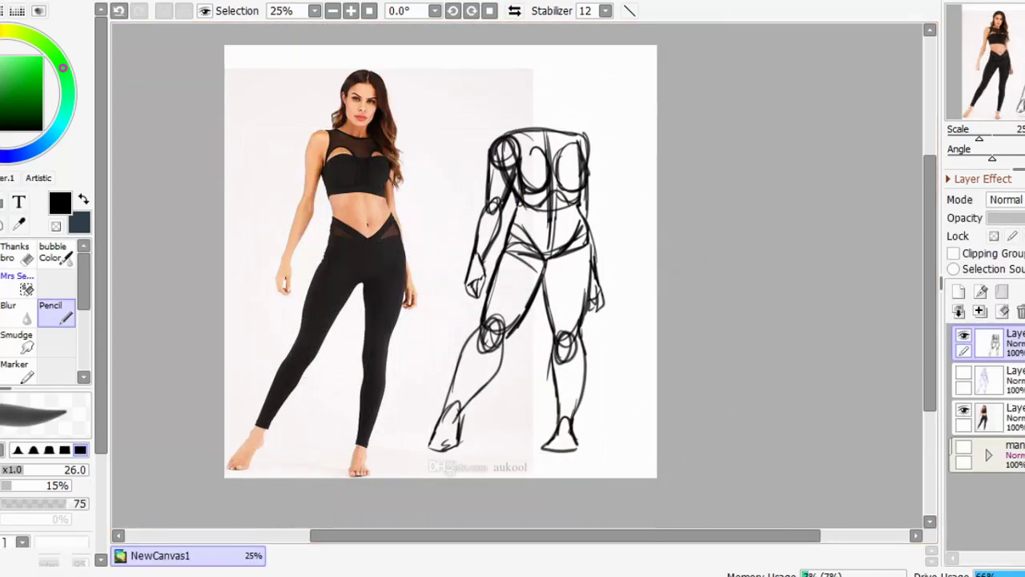
# Select the black figure's lower legs and stretch them slightly downward
pyautogui.click(17, 282)
pyautogui.moveTo(616, 341); pyautogui.dragTo(459, 325)
pyautogui.hotkey('ctrl', 't')
pyautogui.moveTo(509, 453); pyautogui.dragTo(511, 475)
pyautogui.press('Return')
pyautogui.hotkey('ctrl', 'd')
# On a new layer, draw a head circle with crossing guidelines above the torso and fade it to 26% opacity
pyautogui.scroll(2, 552, 160)
pyautogui.click(958, 291)
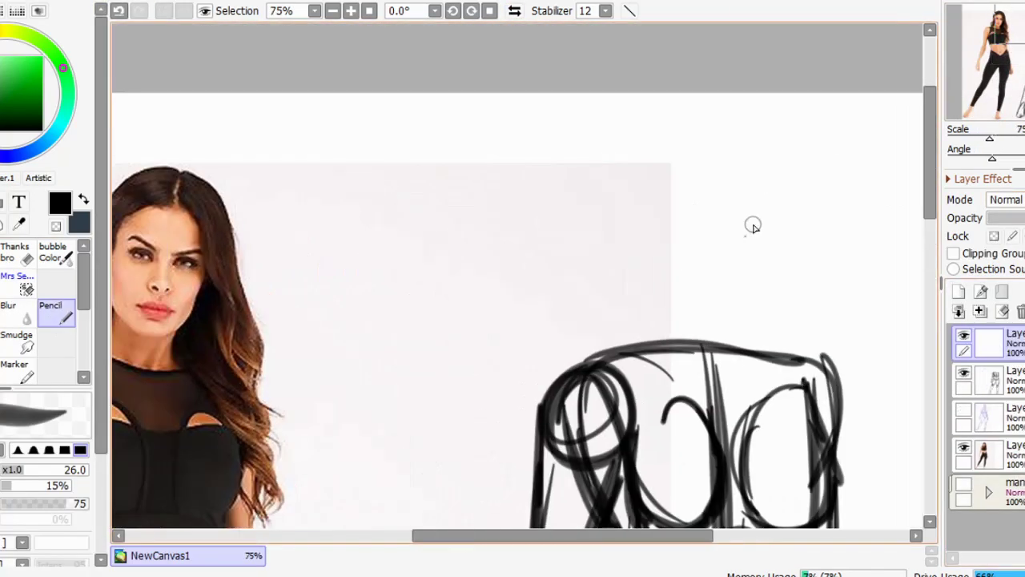
pyautogui.moveTo(695, 134); pyautogui.dragTo(698, 135)
pyautogui.moveTo(707, 139); pyautogui.dragTo(687, 316)
pyautogui.click(1005, 218)
# On another new layer, draw the face sides, jaw and chin over the head guide with a size 18 pencil
pyautogui.click(959, 291)
pyautogui.scroll(1, 689, 200)
pyautogui.click(21, 471)
pyautogui.moveTo(505, 165); pyautogui.dragTo(552, 319)
pyautogui.moveTo(668, 185); pyautogui.dragTo(639, 285)
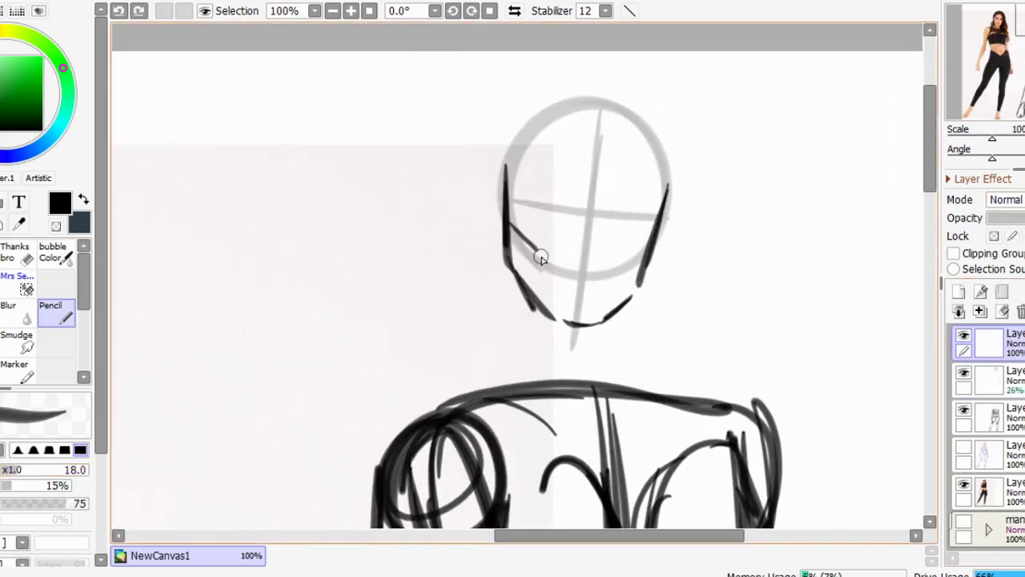
pyautogui.moveTo(512, 228); pyautogui.dragTo(543, 320)
pyautogui.moveTo(503, 191); pyautogui.dragTo(657, 206)
pyautogui.moveTo(519, 163); pyautogui.dragTo(513, 200)
pyautogui.moveTo(524, 241); pyautogui.dragTo(597, 387)
pyautogui.moveTo(652, 256); pyautogui.dragTo(610, 395)
pyautogui.hotkey('ctrl', 'z')
pyautogui.hotkey('ctrl', 'z')
pyautogui.hotkey('ctrl', 'z')
# Shift the head outline slightly to the right and draw the neck and shoulder slope lines below it
pyautogui.moveTo(751, 229); pyautogui.dragTo(775, 229)
pyautogui.moveTo(506, 208); pyautogui.dragTo(584, 400)
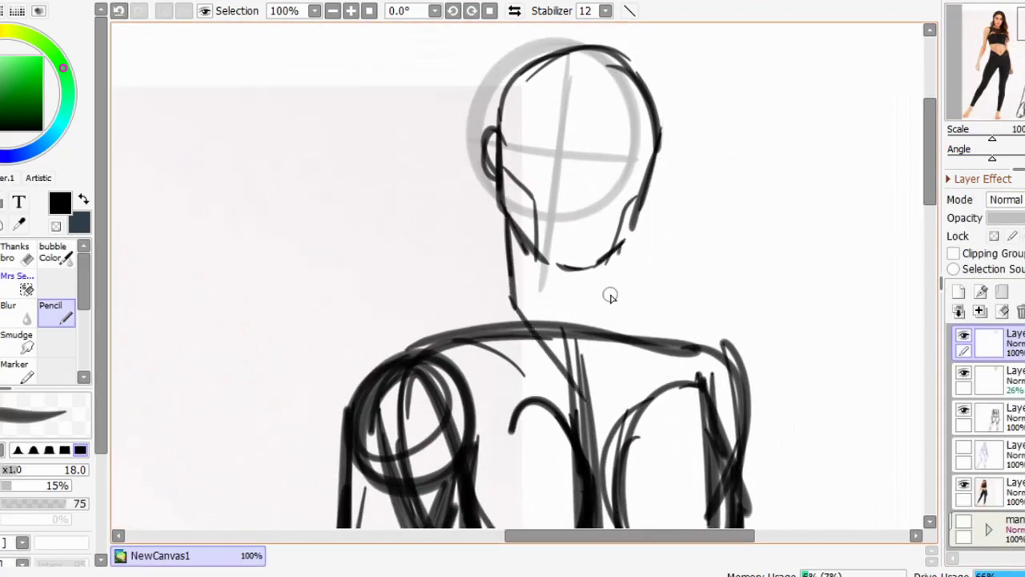
pyautogui.moveTo(618, 250); pyautogui.dragTo(582, 389)
pyautogui.moveTo(573, 244); pyautogui.dragTo(465, 304)
pyautogui.moveTo(511, 314); pyautogui.dragTo(593, 320)
pyautogui.moveTo(664, 247); pyautogui.dragTo(755, 301)
# Delete the faded head guide layer and erase the overlapping lines around the base of the neck
pyautogui.click(989, 380)
pyautogui.click(1020, 311)
pyautogui.click(18, 253)
pyautogui.moveTo(436, 364)
pyautogui.mouseDown()
pyautogui.moveTo(597, 364)
pyautogui.moveTo(545, 412)
pyautogui.mouseUp()
pyautogui.click(991, 343)
pyautogui.moveTo(508, 366); pyautogui.dragTo(530, 400)
# Merge the head layer into the black body sketch and erase stray lines around the chest
pyautogui.scroll(-4, 521, 320)
pyautogui.click(980, 312)
pyautogui.scroll(4, 542, 240)
pyautogui.moveTo(617, 345); pyautogui.dragTo(652, 354)
pyautogui.moveTo(433, 296); pyautogui.dragTo(515, 300)
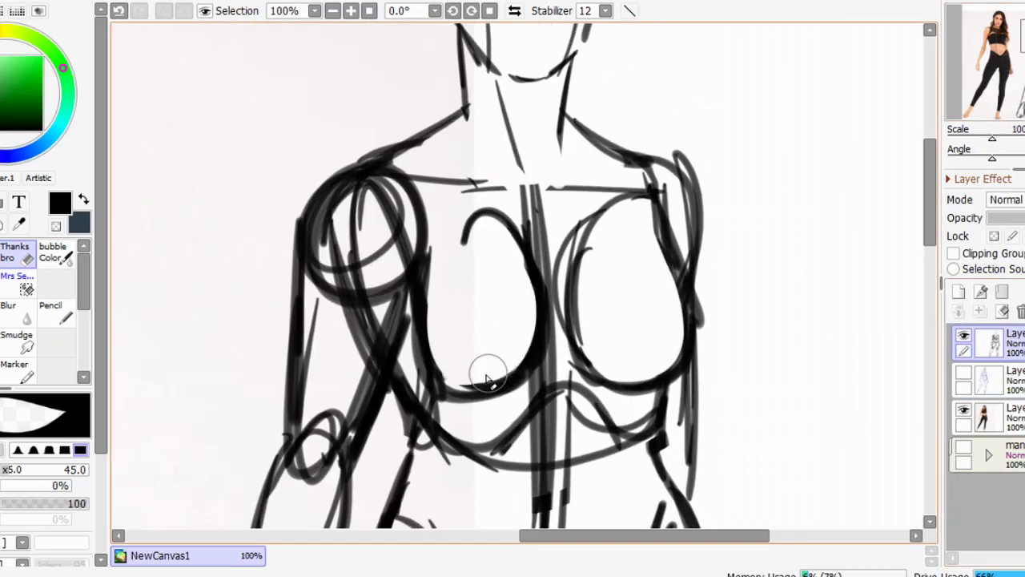
pyautogui.scroll(-4, 506, 257)
# Lock the sketch layer's transparency and recolour all the figure's lines medium blue with a size 500 brush
pyautogui.press('n')
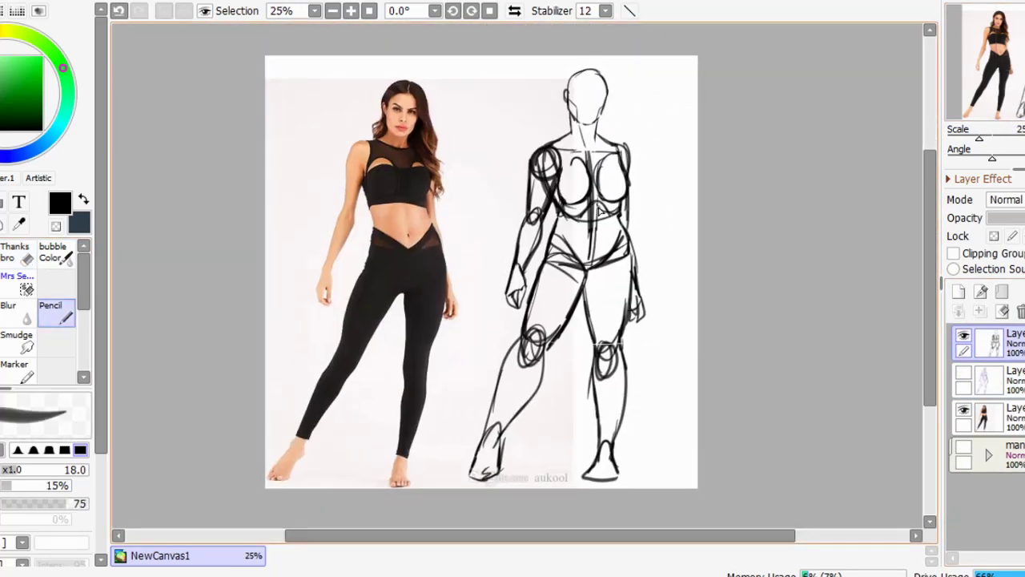
pyautogui.click(5, 278)
pyautogui.click(48, 141)
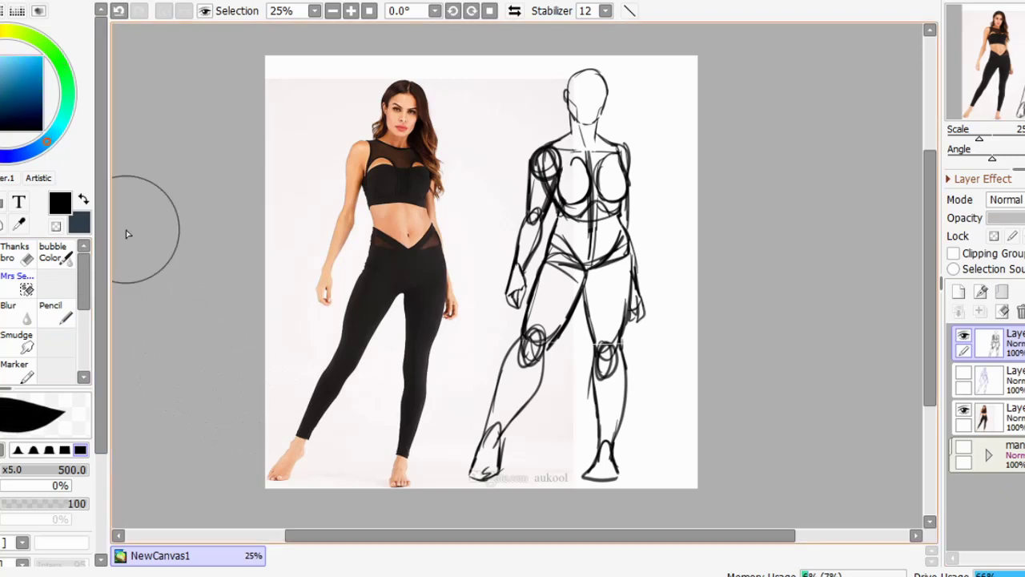
pyautogui.moveTo(2, 64); pyautogui.dragTo(0, 71)
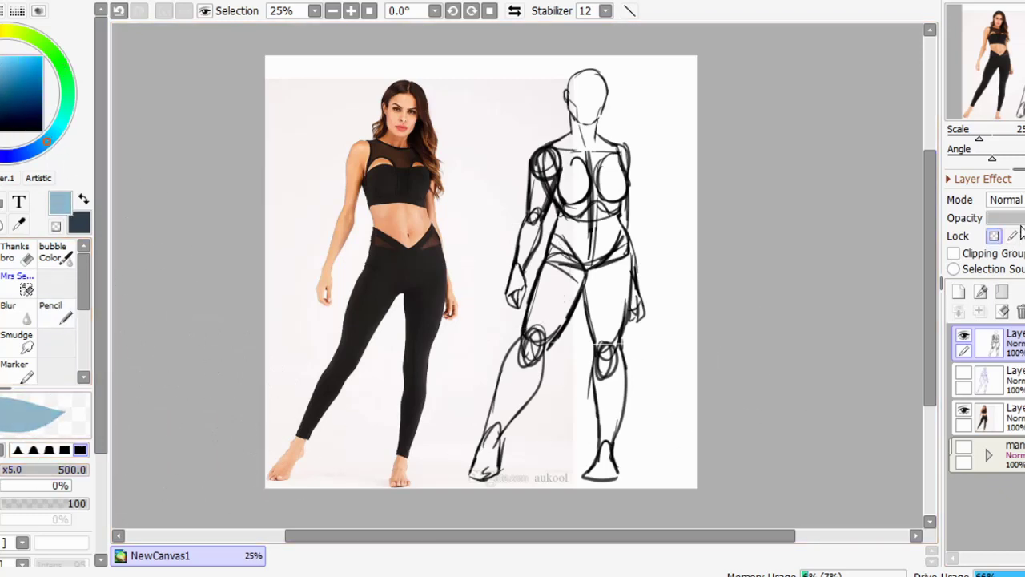
pyautogui.moveTo(550, 91)
pyautogui.mouseDown()
pyautogui.moveTo(526, 183)
pyautogui.moveTo(545, 304)
pyautogui.mouseUp()
pyautogui.click(14, 82)
pyautogui.moveTo(592, 88)
pyautogui.mouseDown()
pyautogui.moveTo(643, 78)
pyautogui.moveTo(617, 281)
pyautogui.moveTo(488, 494)
pyautogui.moveTo(629, 455)
pyautogui.mouseUp()
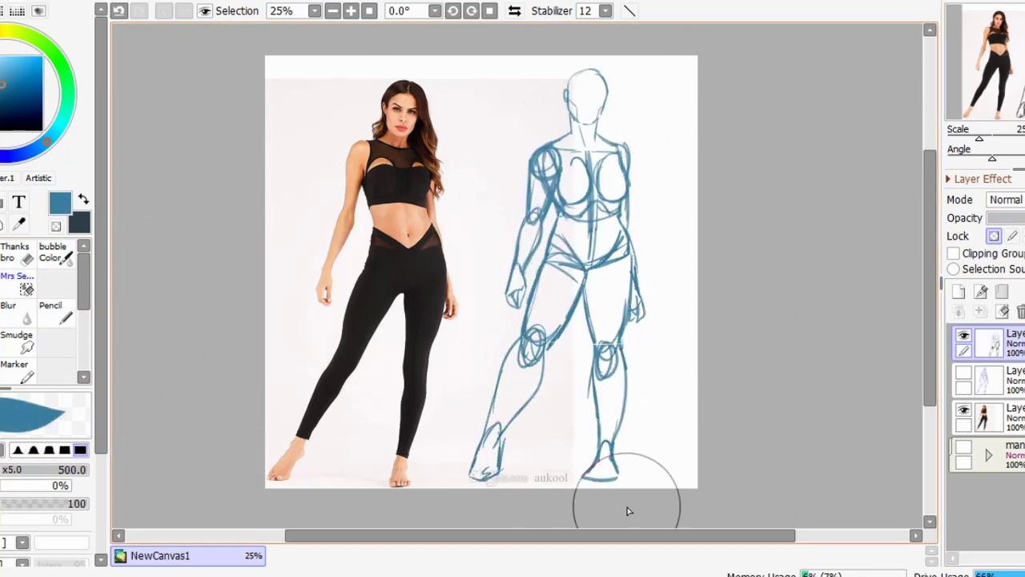
# Create a new layer above the blue figure sketch and switch the drawing colour to black
pyautogui.click(960, 291)
pyautogui.click(2, 128)
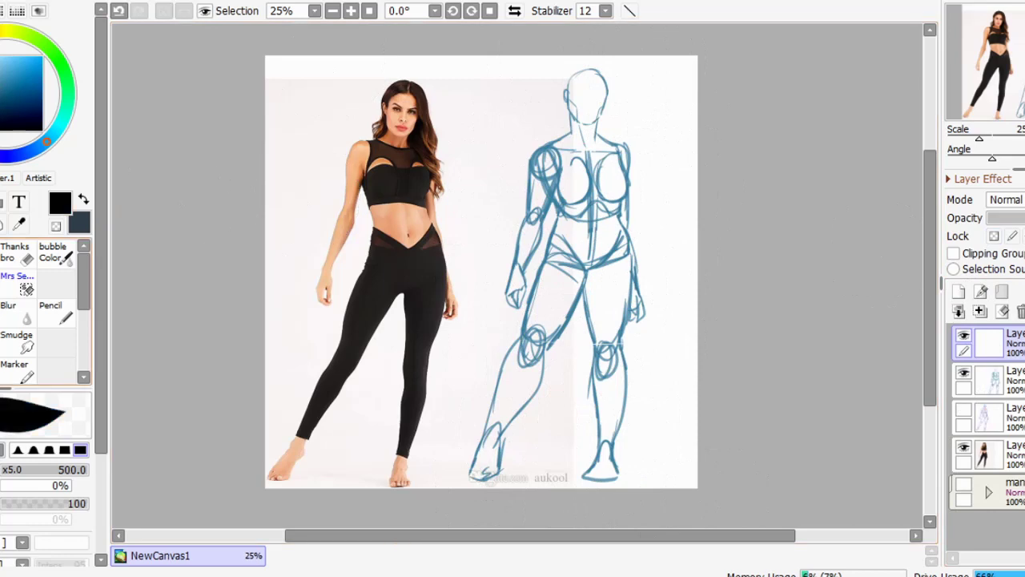
# Trace the head's outline in black over the blue sketch with the textured brush at size 22
pyautogui.click(2, 316)
pyautogui.click(23, 473)
pyautogui.moveTo(570, 108)
pyautogui.mouseDown()
pyautogui.moveTo(500, 323)
pyautogui.moveTo(520, 263)
pyautogui.mouseUp()
pyautogui.scroll(4, 521, 263)
pyautogui.moveTo(662, 208)
pyautogui.mouseDown()
pyautogui.moveTo(645, 272)
pyautogui.moveTo(607, 319)
pyautogui.mouseUp()
pyautogui.moveTo(506, 182)
pyautogui.mouseDown()
pyautogui.moveTo(611, 313)
pyautogui.moveTo(511, 235)
pyautogui.mouseUp()
pyautogui.moveTo(499, 231); pyautogui.dragTo(515, 180)
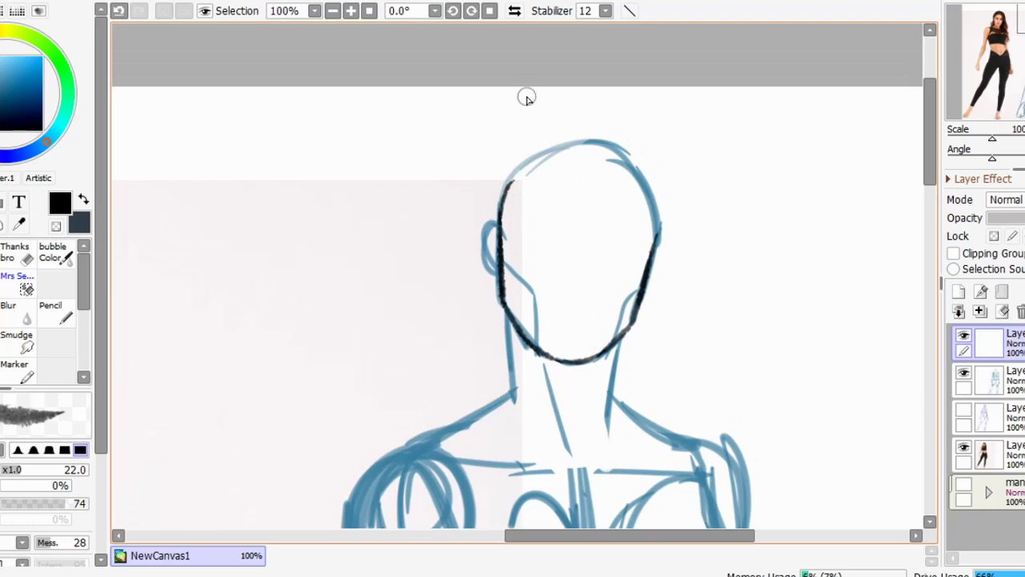
pyautogui.moveTo(504, 191)
pyautogui.mouseDown()
pyautogui.moveTo(545, 147)
pyautogui.moveTo(652, 205)
pyautogui.mouseUp()
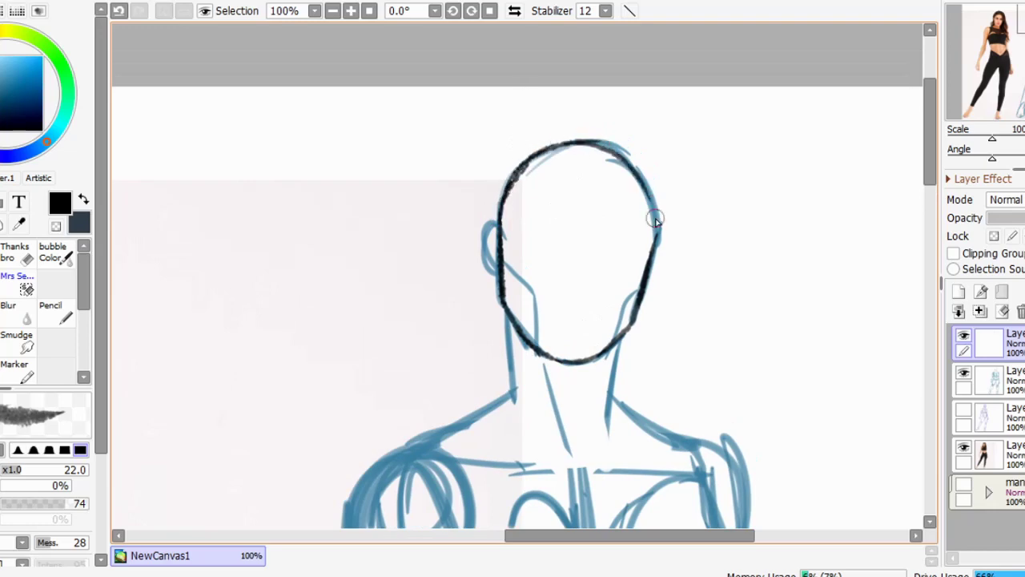
# Ink the ear and the jaw contours on both sides of the face in black
pyautogui.moveTo(497, 225); pyautogui.dragTo(497, 267)
pyautogui.hotkey('ctrl', 'z')
pyautogui.moveTo(498, 227)
pyautogui.mouseDown()
pyautogui.moveTo(488, 252)
pyautogui.moveTo(499, 266)
pyautogui.mouseUp()
pyautogui.moveTo(591, 230); pyautogui.dragTo(584, 201)
pyautogui.moveTo(579, 248); pyautogui.dragTo(551, 225)
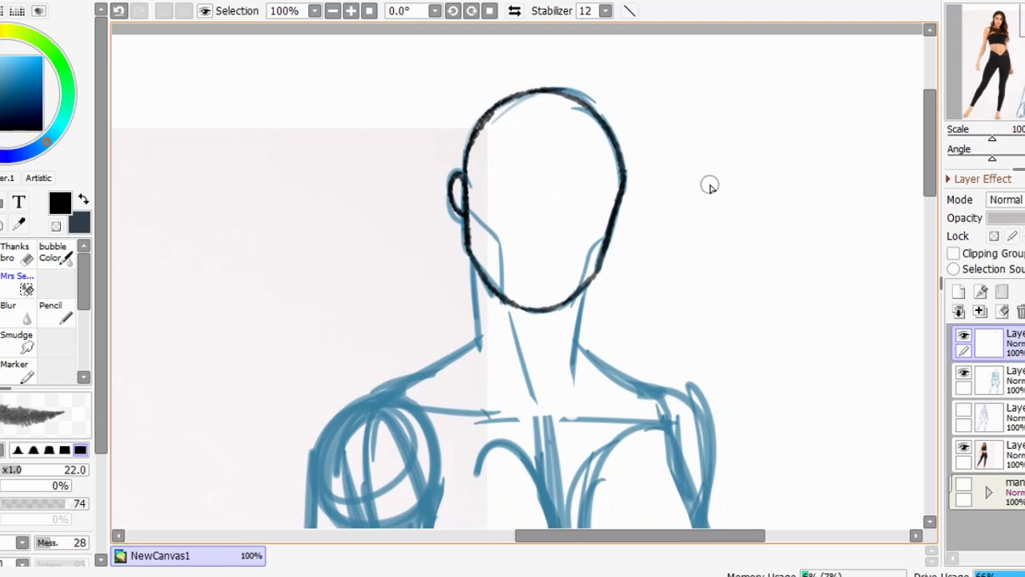
pyautogui.moveTo(467, 202); pyautogui.dragTo(501, 250)
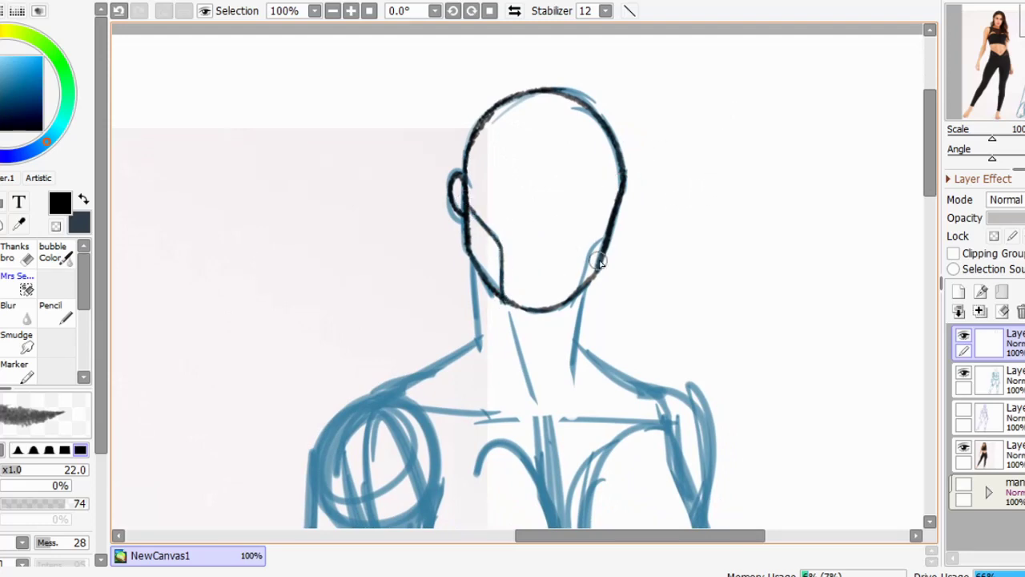
pyautogui.moveTo(591, 247); pyautogui.dragTo(580, 294)
# Ink the sides of the neck, the neck muscle line and the slopes running down to both shoulders
pyautogui.moveTo(604, 286); pyautogui.dragTo(621, 213)
pyautogui.moveTo(489, 188); pyautogui.dragTo(495, 259)
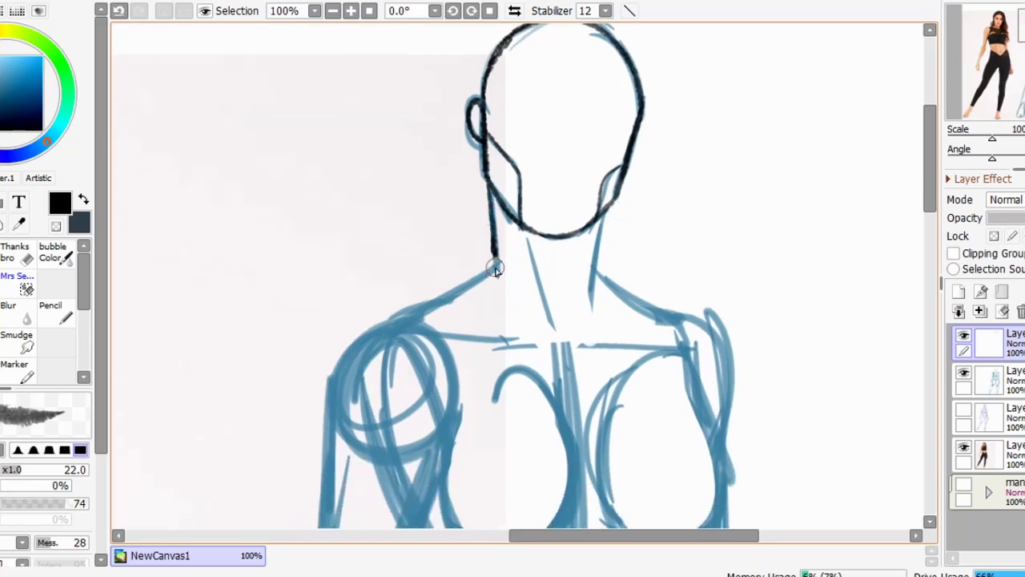
pyautogui.moveTo(603, 224); pyautogui.dragTo(593, 303)
pyautogui.moveTo(519, 240); pyautogui.dragTo(542, 325)
pyautogui.moveTo(604, 277); pyautogui.dragTo(662, 186)
pyautogui.moveTo(553, 177); pyautogui.dragTo(456, 232)
pyautogui.moveTo(643, 198)
pyautogui.mouseDown()
pyautogui.moveTo(470, 206)
pyautogui.moveTo(559, 250)
pyautogui.mouseUp()
pyautogui.hotkey('ctrl', 'z')
pyautogui.moveTo(485, 187); pyautogui.dragTo(569, 254)
# Trace the rounded shoulder nearest the photo and the short armpit line beneath it
pyautogui.hscroll(-5, 539, 288)
pyautogui.scroll(-4, 680, 179)
pyautogui.moveTo(394, 141); pyautogui.dragTo(382, 194)
pyautogui.hotkey('ctrl', 'z')
pyautogui.moveTo(460, 107)
pyautogui.mouseDown()
pyautogui.moveTo(378, 212)
pyautogui.moveTo(387, 249)
pyautogui.mouseUp()
pyautogui.moveTo(452, 234); pyautogui.dragTo(498, 262)
# Ink the lower and side curves of both breasts over the blue construction circles
pyautogui.hscroll(2, 487, 234)
pyautogui.moveTo(456, 338)
pyautogui.mouseDown()
pyautogui.moveTo(440, 298)
pyautogui.moveTo(559, 326)
pyautogui.moveTo(568, 244)
pyautogui.moveTo(548, 192)
pyautogui.mouseUp()
pyautogui.moveTo(551, 197); pyautogui.dragTo(574, 268)
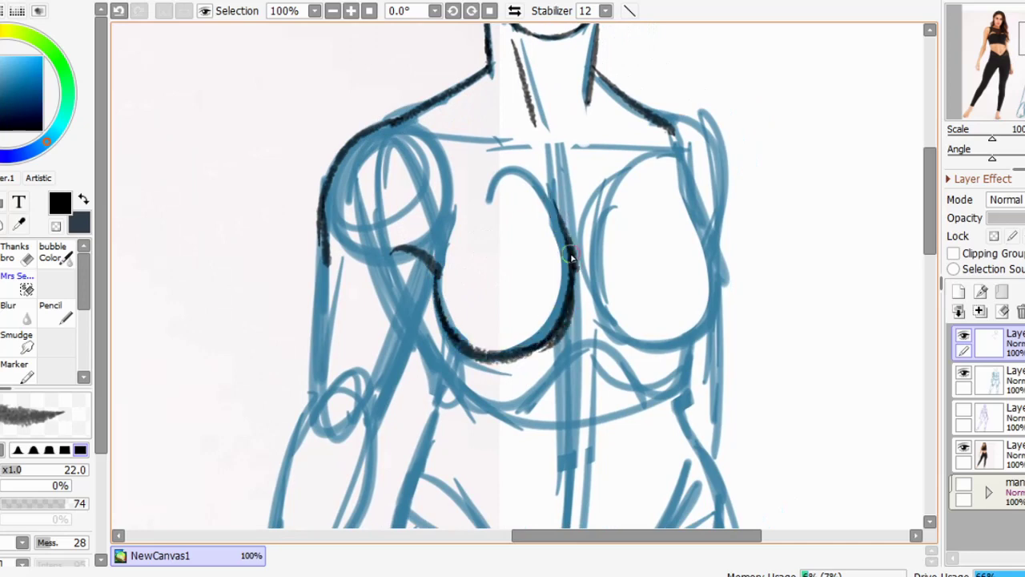
pyautogui.moveTo(610, 235); pyautogui.dragTo(577, 249)
pyautogui.moveTo(651, 201)
pyautogui.mouseDown()
pyautogui.moveTo(686, 311)
pyautogui.moveTo(637, 351)
pyautogui.mouseUp()
pyautogui.moveTo(553, 303)
pyautogui.mouseDown()
pyautogui.moveTo(600, 340)
pyautogui.moveTo(653, 345)
pyautogui.moveTo(686, 317)
pyautogui.mouseUp()
pyautogui.moveTo(553, 255); pyautogui.dragTo(554, 274)
# Trace the outline of the shoulder farthest from the photo, redoing the strokes that miss the sketch
pyautogui.moveTo(669, 197); pyautogui.dragTo(643, 245)
pyautogui.moveTo(588, 168)
pyautogui.mouseDown()
pyautogui.moveTo(638, 206)
pyautogui.moveTo(654, 277)
pyautogui.moveTo(652, 201)
pyautogui.moveTo(661, 299)
pyautogui.mouseUp()
pyautogui.hotkey('ctrl', 'z')
pyautogui.hotkey('ctrl', 'z')
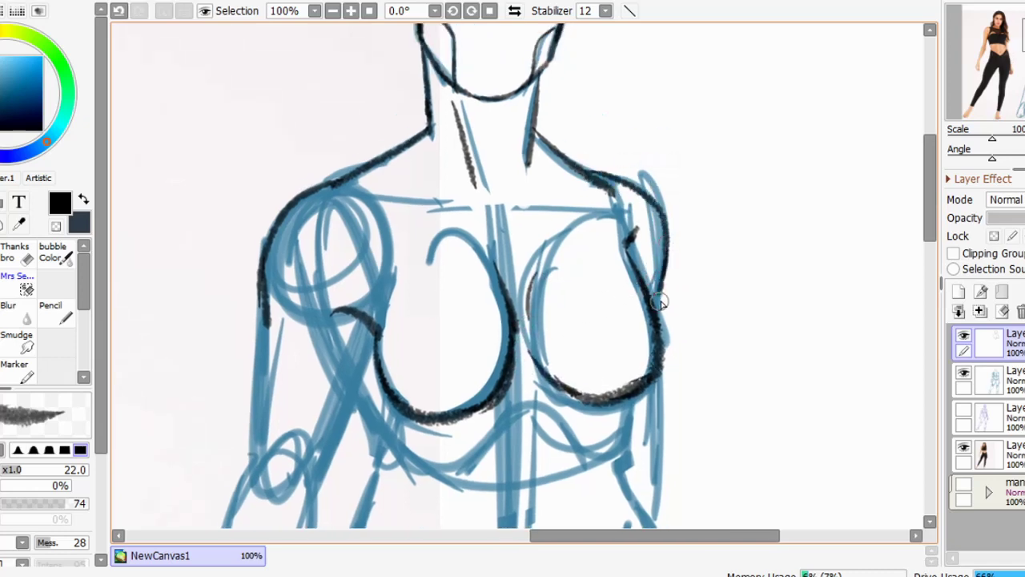
pyautogui.moveTo(595, 172); pyautogui.dragTo(624, 181)
pyautogui.moveTo(473, 193); pyautogui.dragTo(557, 185)
pyautogui.moveTo(436, 179)
pyautogui.mouseDown()
pyautogui.moveTo(540, 190)
pyautogui.moveTo(526, 201)
pyautogui.mouseUp()
pyautogui.hotkey('ctrl', 'z')
# Ink the upper arm, elbow and forearm nearest the photo down to the wrist
pyautogui.moveTo(728, 190); pyautogui.dragTo(612, 193)
pyautogui.moveTo(501, 298); pyautogui.dragTo(542, 204)
pyautogui.hotkey('ctrl', 'z')
pyautogui.moveTo(495, 227); pyautogui.dragTo(439, 375)
pyautogui.moveTo(385, 197); pyautogui.dragTo(380, 370)
pyautogui.moveTo(442, 327); pyautogui.dragTo(504, 134)
pyautogui.moveTo(448, 163)
pyautogui.mouseDown()
pyautogui.moveTo(499, 210)
pyautogui.moveTo(494, 252)
pyautogui.moveTo(423, 404)
pyautogui.mouseUp()
pyautogui.moveTo(414, 229)
pyautogui.mouseDown()
pyautogui.moveTo(388, 384)
pyautogui.moveTo(403, 256)
pyautogui.moveTo(367, 360)
pyautogui.mouseUp()
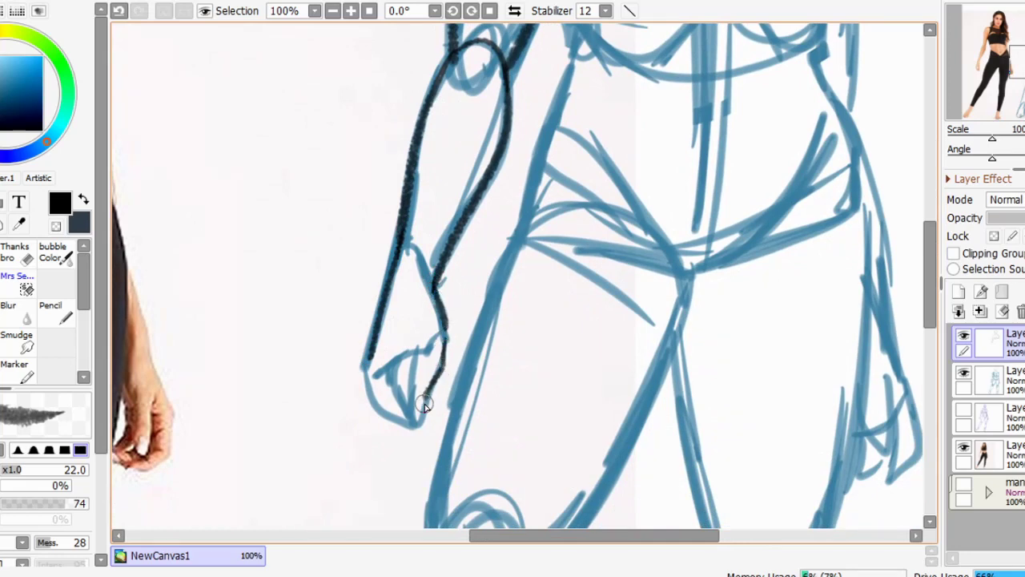
# Draw the hand and fingers of the arm nearest the photo, mirroring the canvas view while working
pyautogui.hotkey('ctrl', 'z')
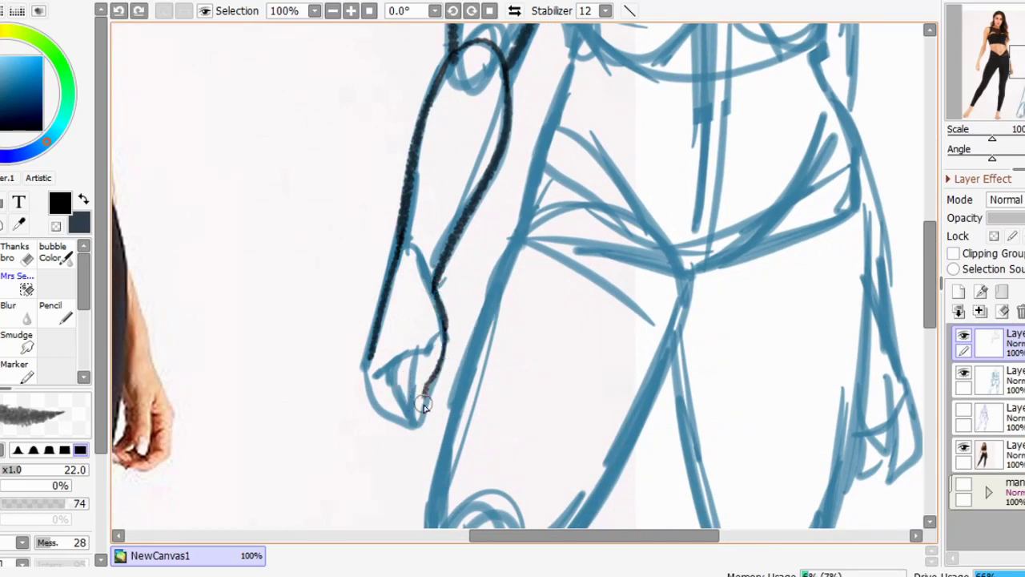
pyautogui.press('h')
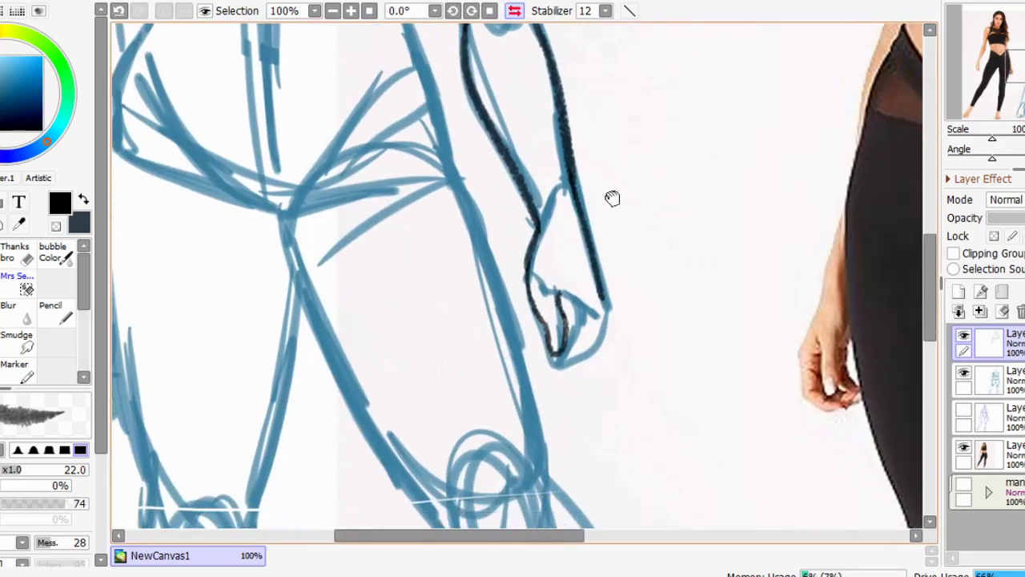
pyautogui.moveTo(604, 307)
pyautogui.mouseDown()
pyautogui.moveTo(600, 338)
pyautogui.moveTo(568, 364)
pyautogui.mouseUp()
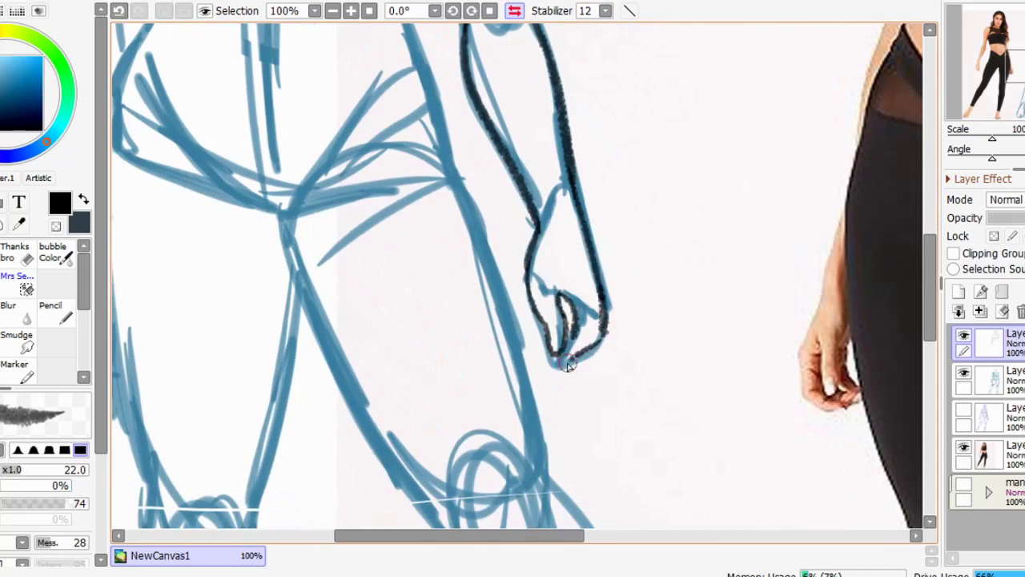
pyautogui.moveTo(610, 290); pyautogui.dragTo(596, 383)
pyautogui.click(515, 11)
# Trace the sides of the waist and the hip curve in black
pyautogui.moveTo(659, 190)
pyautogui.mouseDown()
pyautogui.moveTo(620, 243)
pyautogui.moveTo(506, 330)
pyautogui.moveTo(471, 324)
pyautogui.mouseUp()
pyautogui.moveTo(446, 160)
pyautogui.mouseDown()
pyautogui.moveTo(464, 241)
pyautogui.moveTo(416, 392)
pyautogui.mouseUp()
pyautogui.moveTo(640, 297); pyautogui.dragTo(594, 270)
pyautogui.moveTo(667, 227); pyautogui.dragTo(717, 383)
pyautogui.moveTo(695, 280)
pyautogui.mouseDown()
pyautogui.moveTo(709, 485)
pyautogui.moveTo(694, 172)
pyautogui.mouseUp()
# Ink the outer and inner thigh lines of the straight leg down to the knee
pyautogui.moveTo(697, 93); pyautogui.dragTo(657, 421)
pyautogui.hotkey('ctrl', 'z')
pyautogui.moveTo(693, 96); pyautogui.dragTo(643, 392)
pyautogui.moveTo(570, 268); pyautogui.dragTo(553, 234)
pyautogui.moveTo(483, 144); pyautogui.dragTo(527, 382)
pyautogui.moveTo(595, 382)
pyautogui.mouseDown()
pyautogui.moveTo(587, 277)
pyautogui.moveTo(565, 324)
pyautogui.mouseUp()
pyautogui.hotkey('ctrl', 'z')
pyautogui.moveTo(525, 268); pyautogui.dragTo(552, 354)
pyautogui.moveTo(622, 229); pyautogui.dragTo(612, 357)
pyautogui.moveTo(677, 307); pyautogui.dragTo(711, 466)
# Trace the inner thigh, hip side and outer thigh of the extended leg nearest the photo
pyautogui.moveTo(576, 142)
pyautogui.mouseDown()
pyautogui.moveTo(641, 243)
pyautogui.moveTo(454, 506)
pyautogui.mouseUp()
pyautogui.moveTo(539, 357); pyautogui.dragTo(622, 186)
pyautogui.moveTo(589, 254); pyautogui.dragTo(484, 403)
pyautogui.moveTo(568, 143); pyautogui.dragTo(518, 264)
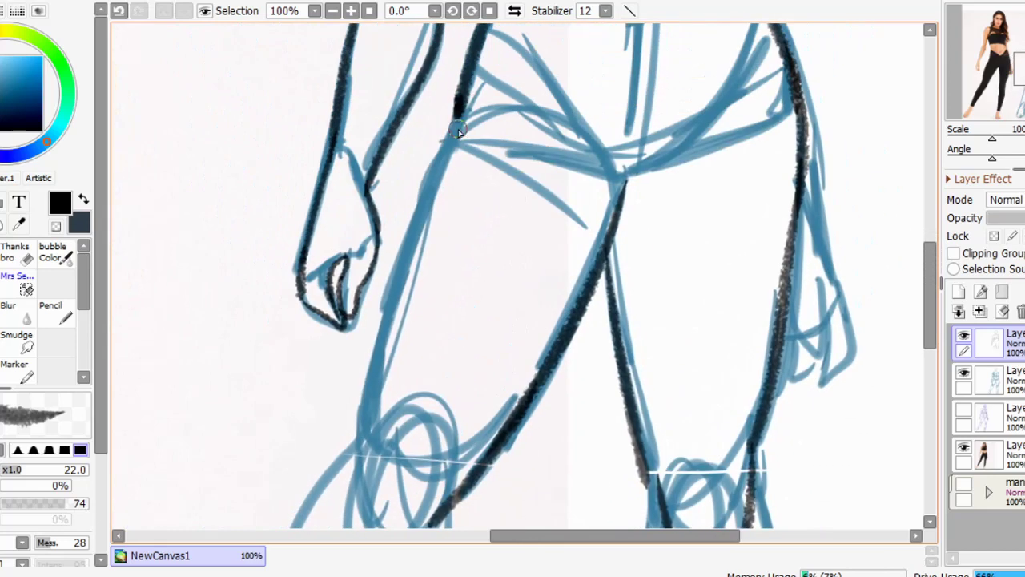
pyautogui.moveTo(459, 128); pyautogui.dragTo(488, 77)
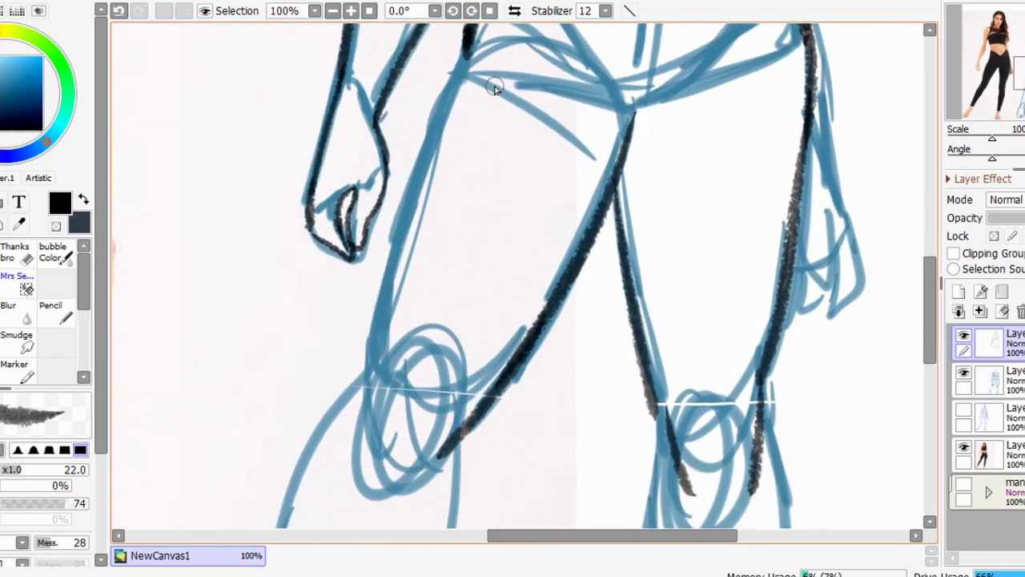
pyautogui.moveTo(470, 53)
pyautogui.mouseDown()
pyautogui.moveTo(398, 297)
pyautogui.moveTo(395, 279)
pyautogui.moveTo(381, 390)
pyautogui.mouseUp()
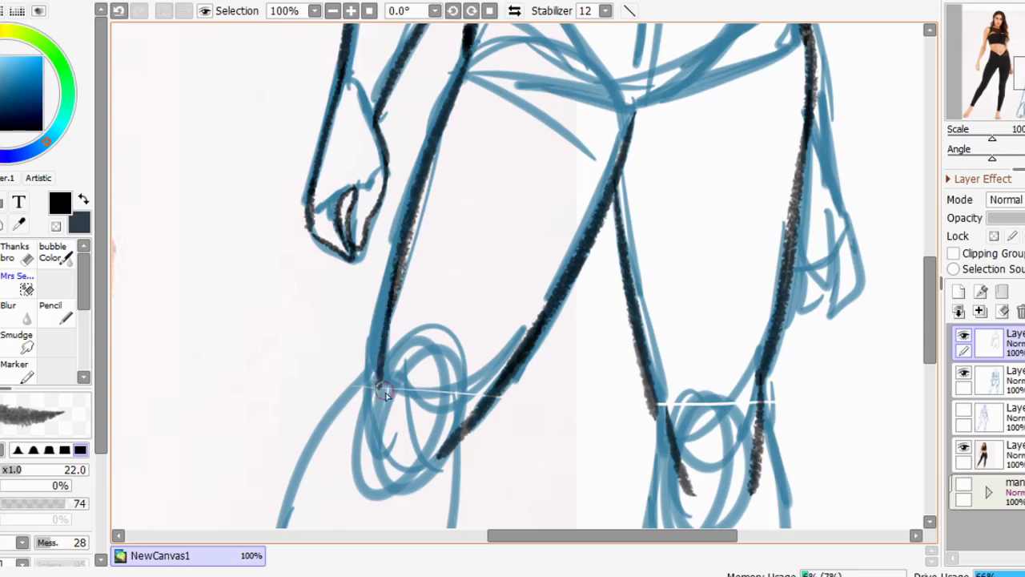
# Ink the knee and both calf contours of the leg nearest the photo
pyautogui.moveTo(470, 385); pyautogui.dragTo(412, 475)
pyautogui.moveTo(383, 382); pyautogui.dragTo(374, 471)
pyautogui.moveTo(569, 341); pyautogui.dragTo(554, 174)
pyautogui.moveTo(485, 225)
pyautogui.mouseDown()
pyautogui.moveTo(548, 112)
pyautogui.moveTo(522, 102)
pyautogui.moveTo(457, 295)
pyautogui.moveTo(338, 461)
pyautogui.mouseUp()
pyautogui.moveTo(437, 58)
pyautogui.mouseDown()
pyautogui.moveTo(440, 95)
pyautogui.moveTo(367, 274)
pyautogui.mouseUp()
pyautogui.moveTo(459, 96)
pyautogui.mouseDown()
pyautogui.moveTo(447, 153)
pyautogui.moveTo(419, 143)
pyautogui.moveTo(334, 320)
pyautogui.moveTo(369, 205)
pyautogui.mouseUp()
pyautogui.hotkey('ctrl', 'z')
pyautogui.moveTo(383, 132)
pyautogui.mouseDown()
pyautogui.moveTo(308, 418)
pyautogui.moveTo(415, 200)
pyautogui.mouseUp()
pyautogui.moveTo(395, 175); pyautogui.dragTo(330, 338)
# Undo the last ankle stroke and draw both sides of the foot nearest the photo
pyautogui.hotkey('ctrl', 'z')
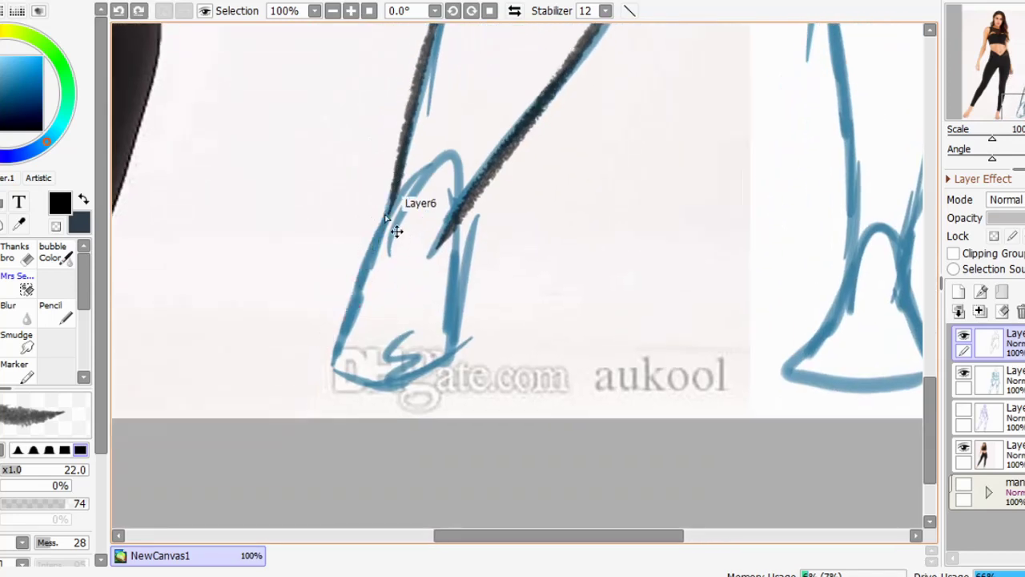
pyautogui.moveTo(392, 200); pyautogui.dragTo(336, 355)
pyautogui.moveTo(458, 216); pyautogui.dragTo(465, 333)
pyautogui.moveTo(675, 276); pyautogui.dragTo(753, 242)
pyautogui.press('pageup')
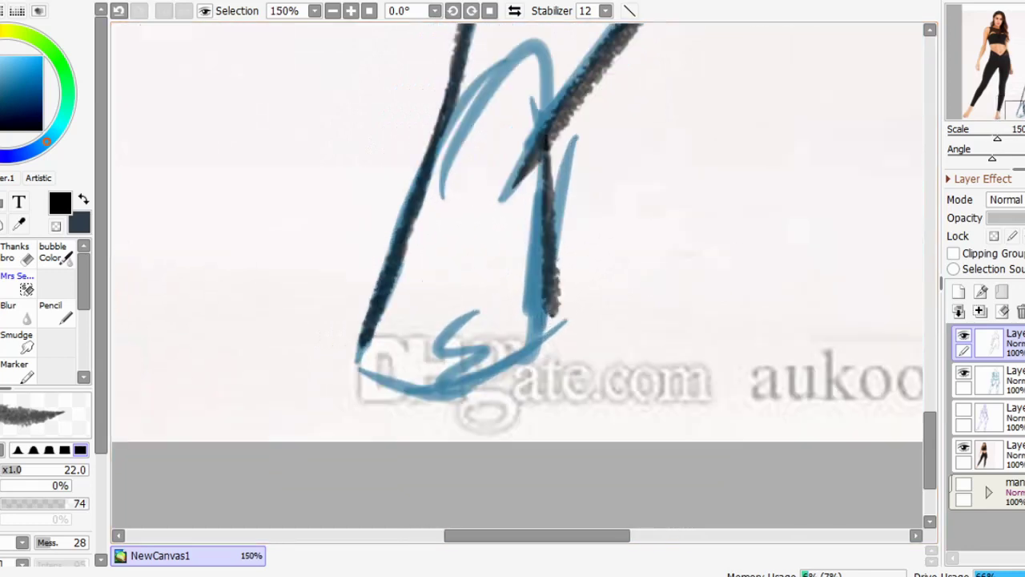
pyautogui.moveTo(544, 296); pyautogui.dragTo(539, 271)
pyautogui.moveTo(473, 267)
pyautogui.mouseDown()
pyautogui.moveTo(455, 330)
pyautogui.moveTo(475, 359)
pyautogui.moveTo(543, 294)
pyautogui.moveTo(554, 242)
pyautogui.mouseUp()
# Draw the toes of the foot nearest the photo and erase the overlapping stroke end at its ankle
pyautogui.moveTo(425, 276)
pyautogui.mouseDown()
pyautogui.moveTo(418, 357)
pyautogui.moveTo(373, 331)
pyautogui.moveTo(373, 349)
pyautogui.mouseUp()
pyautogui.moveTo(384, 248); pyautogui.dragTo(356, 344)
pyautogui.moveTo(398, 275); pyautogui.dragTo(355, 335)
pyautogui.moveTo(501, 268); pyautogui.dragTo(426, 390)
pyautogui.moveTo(455, 210); pyautogui.dragTo(418, 256)
pyautogui.hotkey('ctrl', 'z')
pyautogui.click(26, 283)
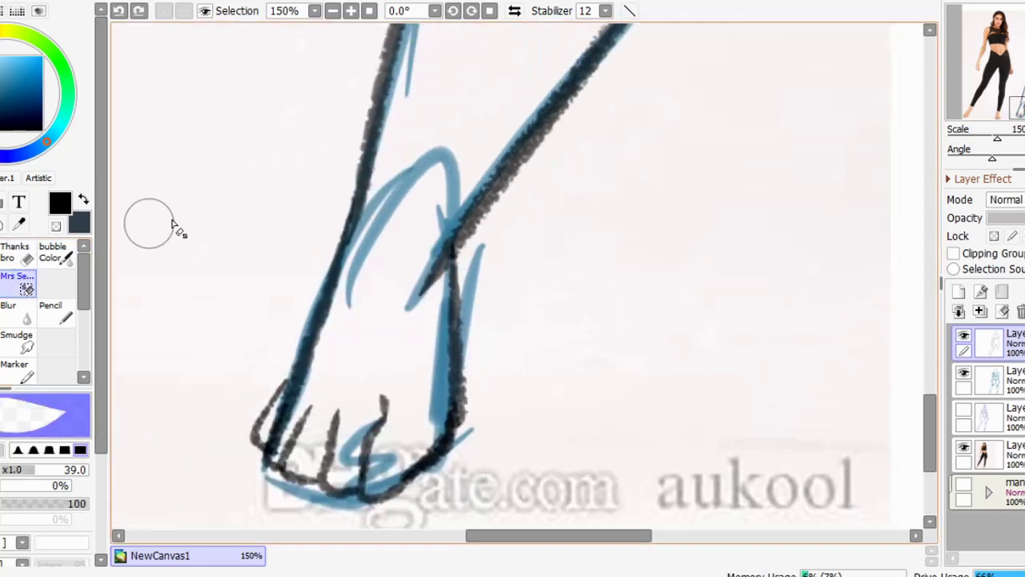
pyautogui.click(25, 255)
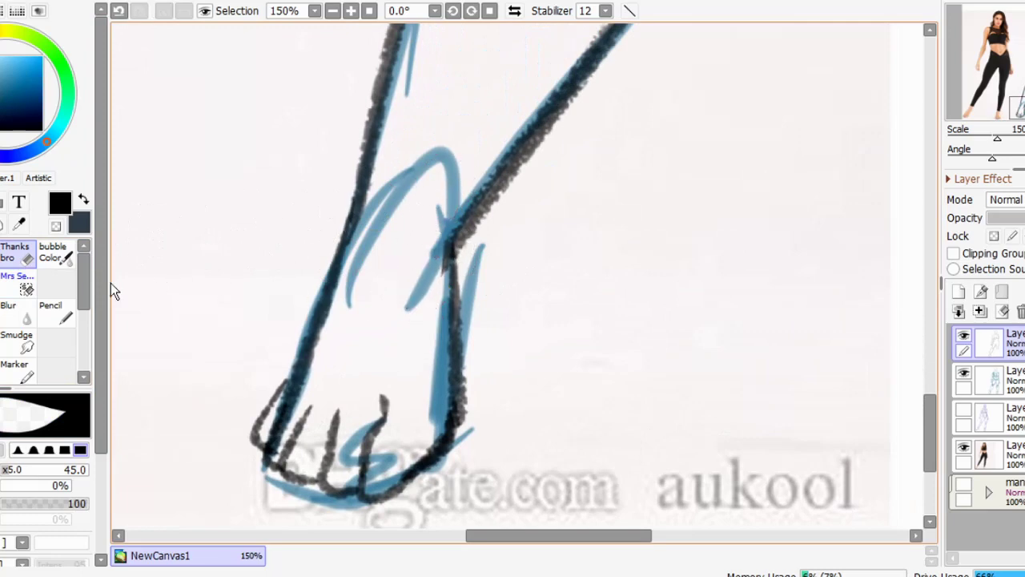
pyautogui.click(52, 313)
pyautogui.moveTo(677, 214); pyautogui.dragTo(502, 368)
pyautogui.press('pagedown')
pyautogui.press('pagedown')
pyautogui.press('pagedown')
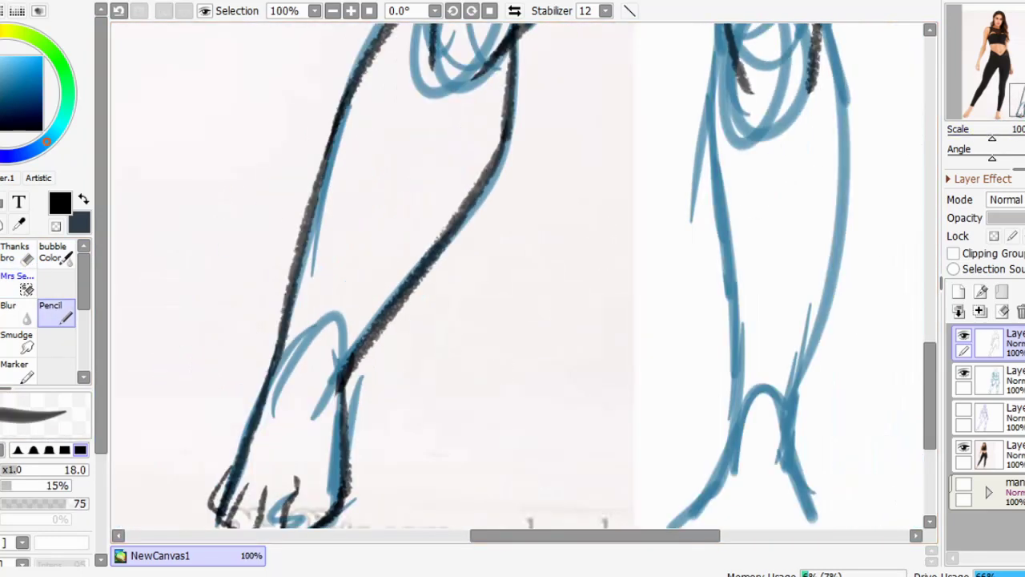
pyautogui.moveTo(756, 128); pyautogui.dragTo(644, 209)
pyautogui.scroll(2, 662, 167)
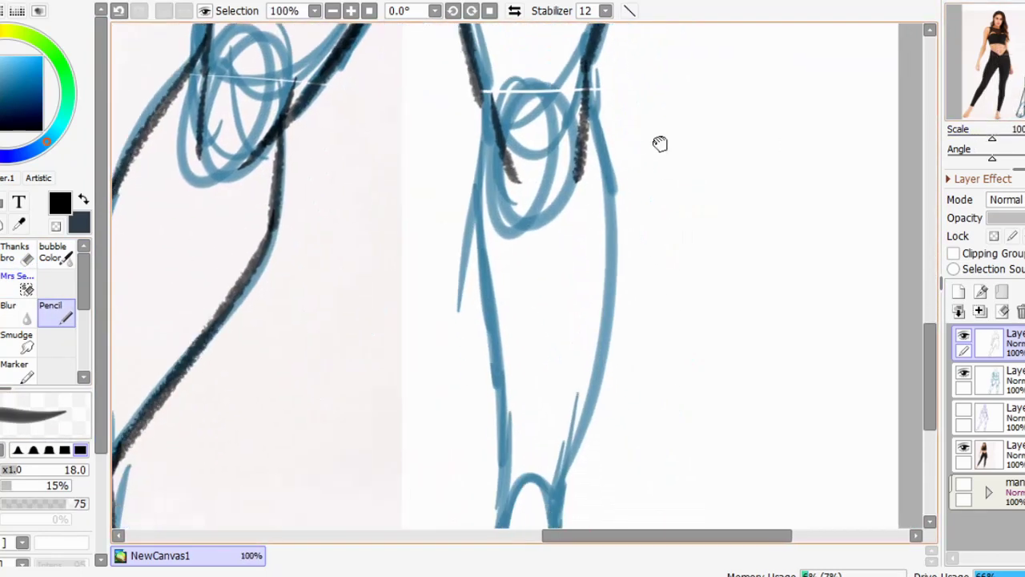
pyautogui.moveTo(589, 48)
pyautogui.mouseDown()
pyautogui.moveTo(613, 264)
pyautogui.moveTo(583, 400)
pyautogui.mouseUp()
pyautogui.hotkey('ctrl', 'z')
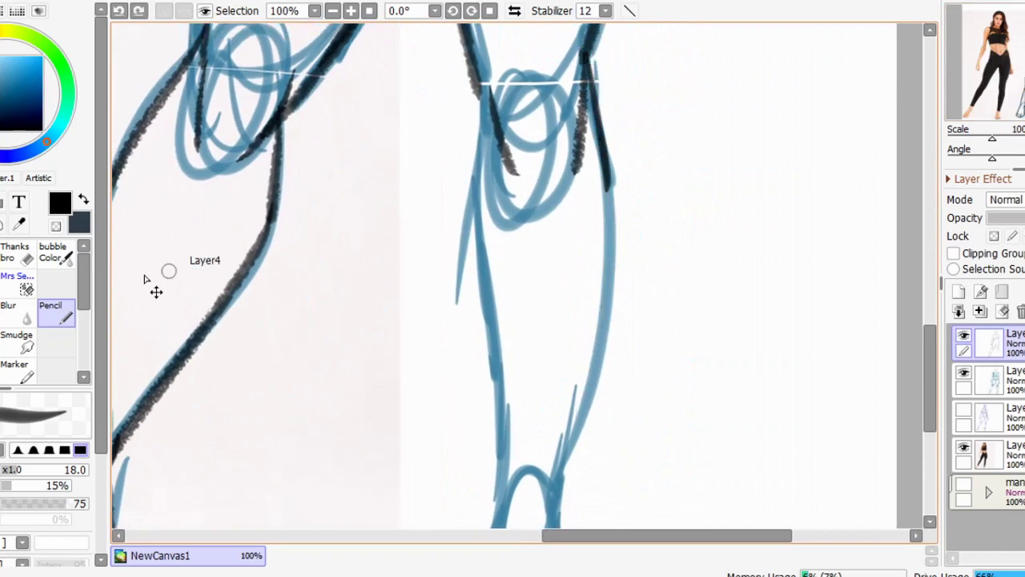
pyautogui.click(27, 285)
pyautogui.hotkey('ctrl', 'z')
# Trace the straight leg's outer calf from knee to ankle with the textured brush, redoing the stroke until it fits
pyautogui.moveTo(587, 60)
pyautogui.mouseDown()
pyautogui.moveTo(615, 211)
pyautogui.moveTo(576, 405)
pyautogui.mouseUp()
pyautogui.moveTo(590, 327); pyautogui.dragTo(611, 224)
pyautogui.hotkey('ctrl', 'z')
pyautogui.moveTo(631, 151); pyautogui.dragTo(604, 244)
pyautogui.moveTo(590, 125); pyautogui.dragTo(575, 433)
pyautogui.scroll(-2, 625, 208)
pyautogui.hotkey('ctrl', 'z')
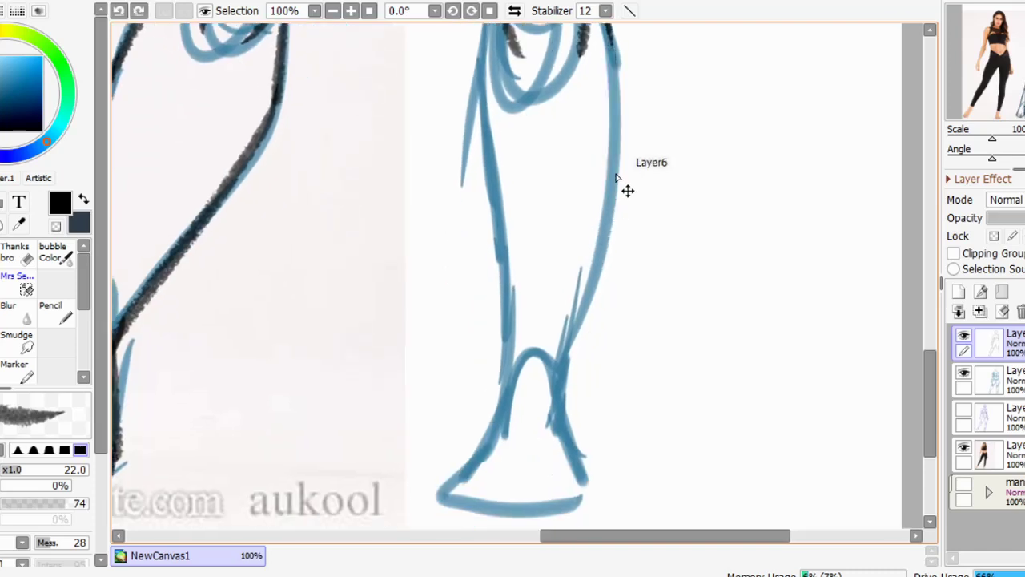
pyautogui.scroll(2, 601, 100)
pyautogui.moveTo(592, 32)
pyautogui.mouseDown()
pyautogui.moveTo(583, 332)
pyautogui.moveTo(585, 322)
pyautogui.mouseUp()
pyautogui.moveTo(576, 365); pyautogui.dragTo(547, 443)
pyautogui.moveTo(559, 234); pyautogui.dragTo(559, 359)
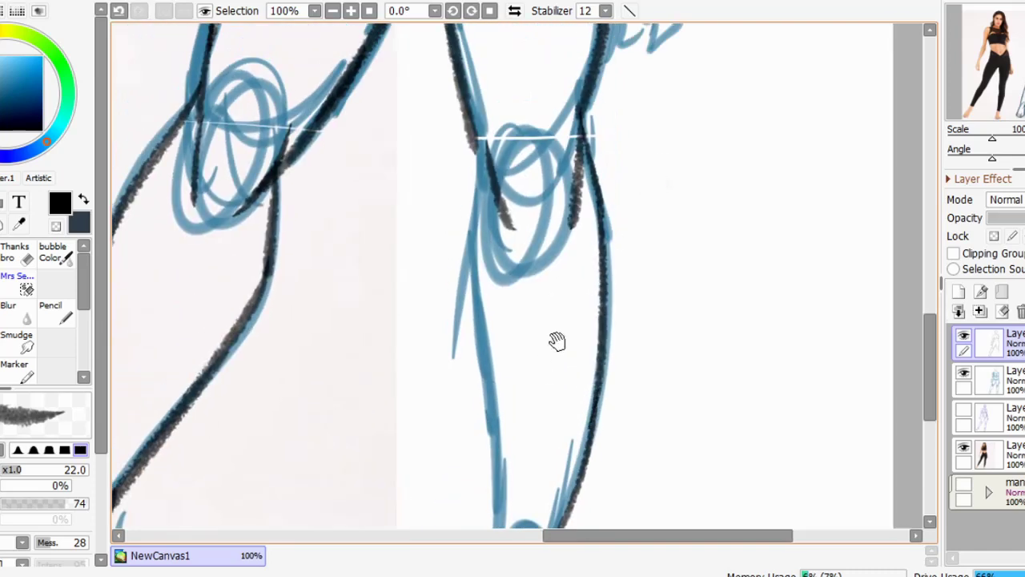
# Ink the straight leg's inner calf from knee to ankle, replacing the unsatisfactory strokes
pyautogui.moveTo(468, 129); pyautogui.dragTo(467, 311)
pyautogui.moveTo(489, 314); pyautogui.dragTo(490, 204)
pyautogui.moveTo(470, 101)
pyautogui.mouseDown()
pyautogui.moveTo(476, 264)
pyautogui.moveTo(510, 437)
pyautogui.mouseUp()
pyautogui.hotkey('ctrl', 'z')
pyautogui.scroll(-2, 508, 416)
pyautogui.hotkey('ctrl', 'z')
pyautogui.moveTo(480, 192); pyautogui.dragTo(515, 390)
# Outline the straight leg's foot and add short lines separating its toes
pyautogui.scroll(-3, 515, 389)
pyautogui.moveTo(504, 240)
pyautogui.mouseDown()
pyautogui.moveTo(474, 320)
pyautogui.moveTo(490, 369)
pyautogui.mouseUp()
pyautogui.moveTo(574, 317); pyautogui.dragTo(573, 370)
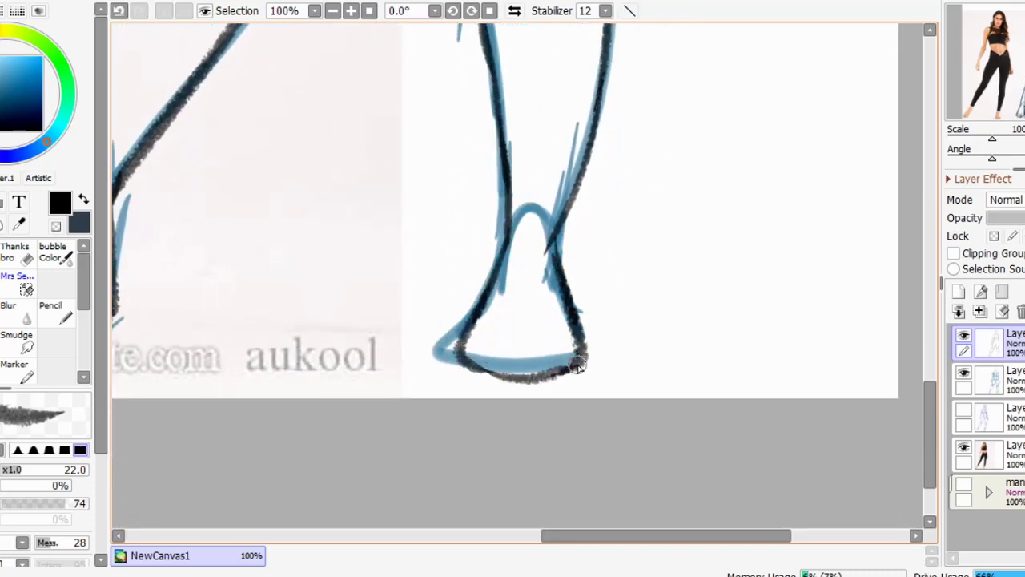
pyautogui.moveTo(503, 330)
pyautogui.mouseDown()
pyautogui.moveTo(478, 370)
pyautogui.moveTo(497, 358)
pyautogui.moveTo(533, 378)
pyautogui.mouseUp()
pyautogui.hotkey('ctrl', 'z')
pyautogui.hotkey('ctrl', 'z')
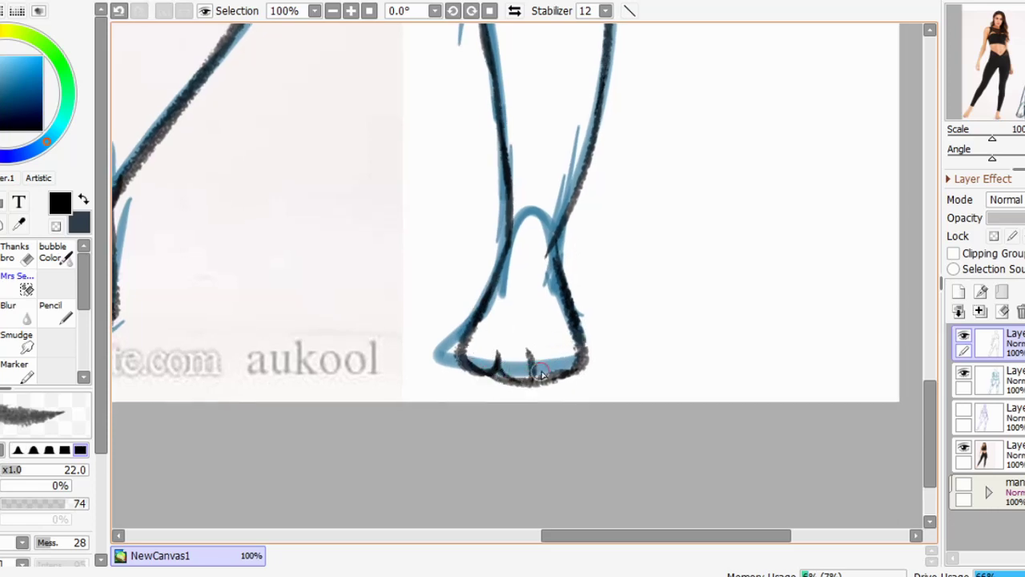
pyautogui.moveTo(628, 175)
pyautogui.mouseDown()
pyautogui.moveTo(614, 240)
pyautogui.moveTo(622, 193)
pyautogui.mouseUp()
pyautogui.moveTo(553, 253); pyautogui.dragTo(559, 299)
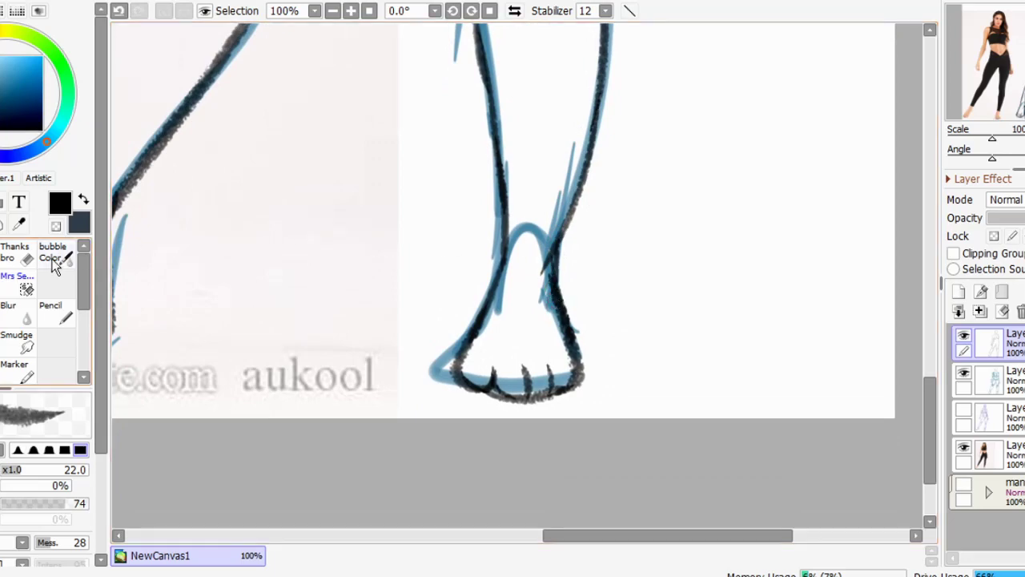
# Draw the V-shaped pelvis lines that meet at the crotch over the blue hip sketch
pyautogui.moveTo(550, 78); pyautogui.dragTo(582, 442)
pyautogui.moveTo(635, 36); pyautogui.dragTo(560, 401)
pyautogui.moveTo(594, 257); pyautogui.dragTo(686, 369)
pyautogui.moveTo(510, 384)
pyautogui.mouseDown()
pyautogui.moveTo(523, 332)
pyautogui.moveTo(630, 224)
pyautogui.mouseUp()
pyautogui.moveTo(447, 240); pyautogui.dragTo(516, 340)
pyautogui.moveTo(499, 293); pyautogui.dragTo(551, 340)
# Ink the arm farthest from the photo along the torso and hip down to the wrist
pyautogui.scroll(6, 677, 120)
pyautogui.moveTo(609, 240); pyautogui.dragTo(554, 198)
pyautogui.moveTo(584, 288)
pyautogui.mouseDown()
pyautogui.moveTo(591, 376)
pyautogui.moveTo(591, 207)
pyautogui.moveTo(579, 349)
pyautogui.moveTo(561, 163)
pyautogui.moveTo(573, 341)
pyautogui.mouseUp()
pyautogui.moveTo(571, 320); pyautogui.dragTo(554, 213)
pyautogui.moveTo(553, 181); pyautogui.dragTo(559, 268)
# Draw the hand and curled fingers beside the outer thigh, mirroring the canvas view to refine them
pyautogui.moveTo(552, 230); pyautogui.dragTo(590, 386)
pyautogui.moveTo(565, 431); pyautogui.dragTo(577, 383)
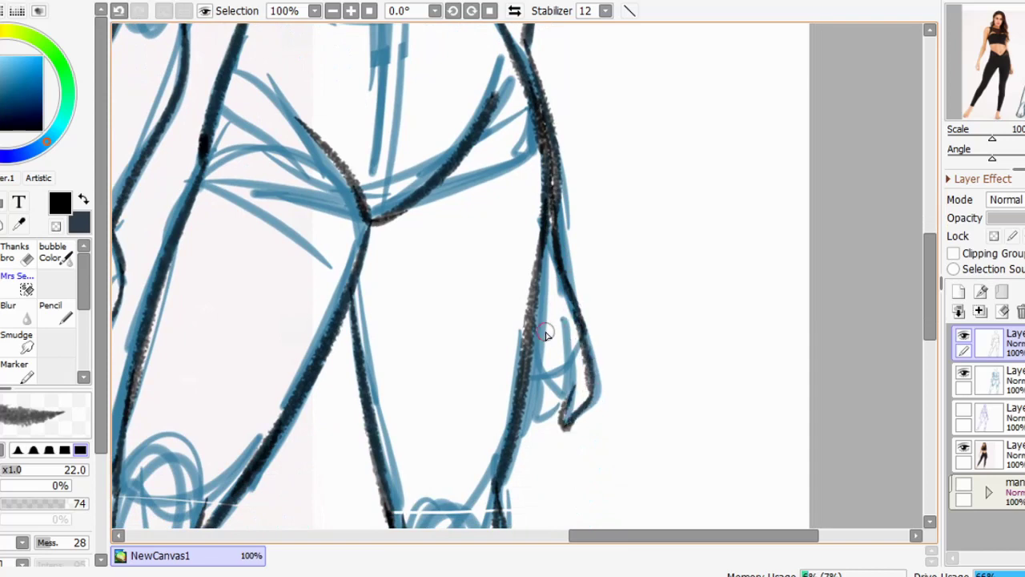
pyautogui.moveTo(535, 346); pyautogui.dragTo(550, 402)
pyautogui.hotkey('ctrl', 'z')
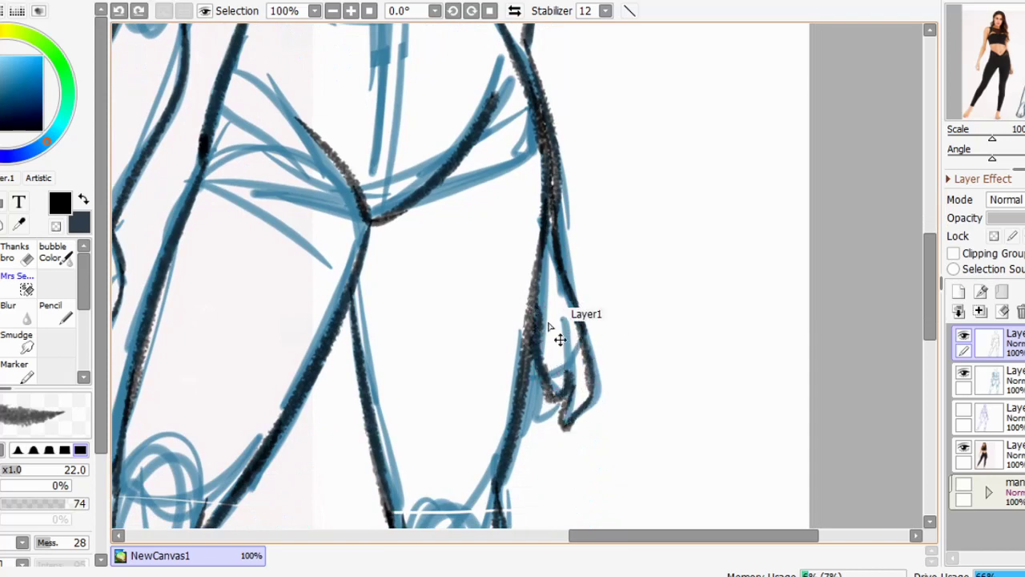
pyautogui.hotkey('ctrl', 'z')
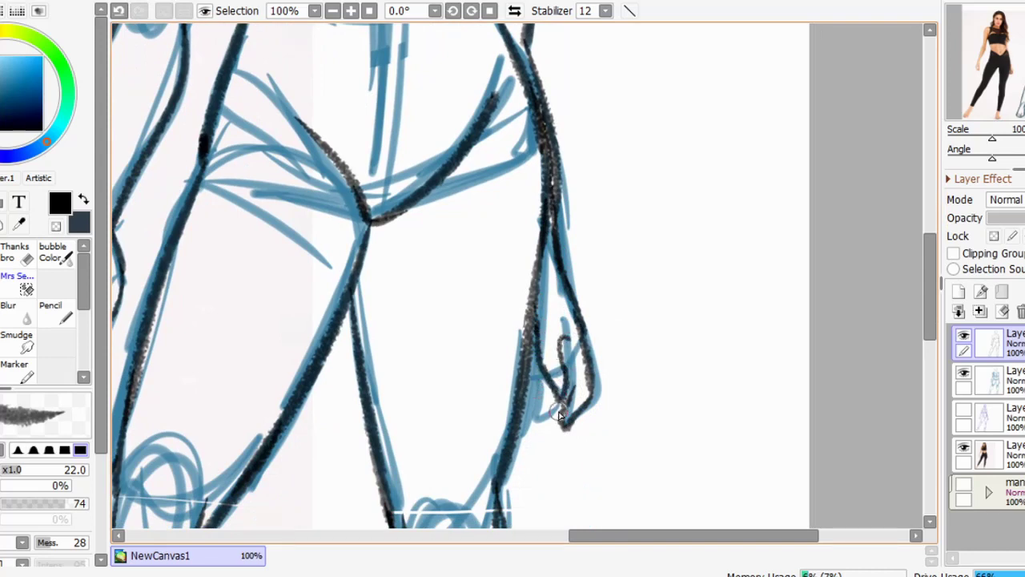
pyautogui.click(514, 11)
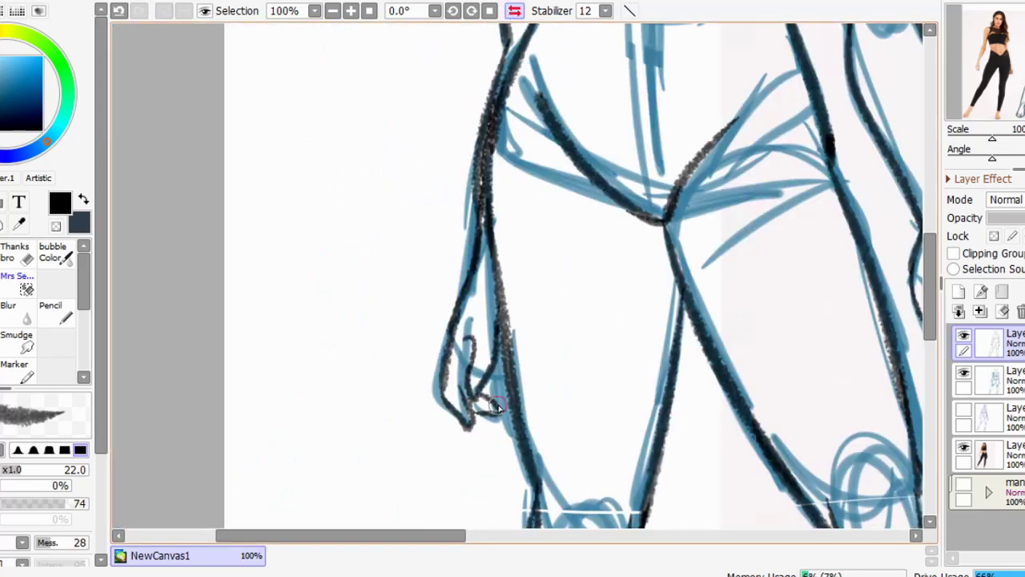
pyautogui.hotkey('ctrl', 'z')
pyautogui.moveTo(504, 393); pyautogui.dragTo(492, 399)
pyautogui.click(514, 10)
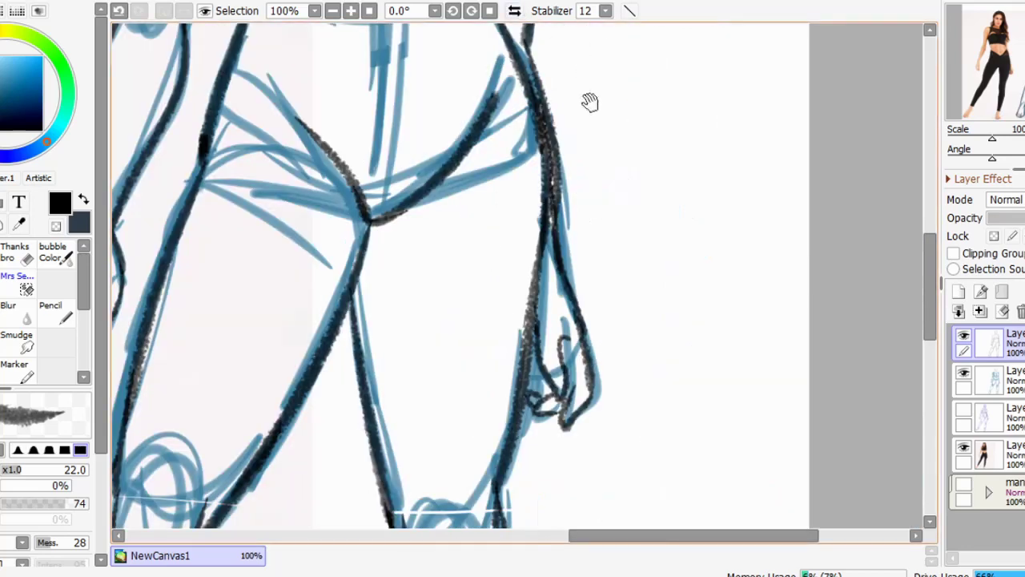
# Strengthen the curved contours of both breasts over the blue chest sketch
pyautogui.moveTo(487, 44); pyautogui.dragTo(588, 264)
pyautogui.moveTo(554, 116); pyautogui.dragTo(624, 380)
pyautogui.moveTo(615, 139)
pyautogui.mouseDown()
pyautogui.moveTo(577, 283)
pyautogui.moveTo(609, 128)
pyautogui.mouseUp()
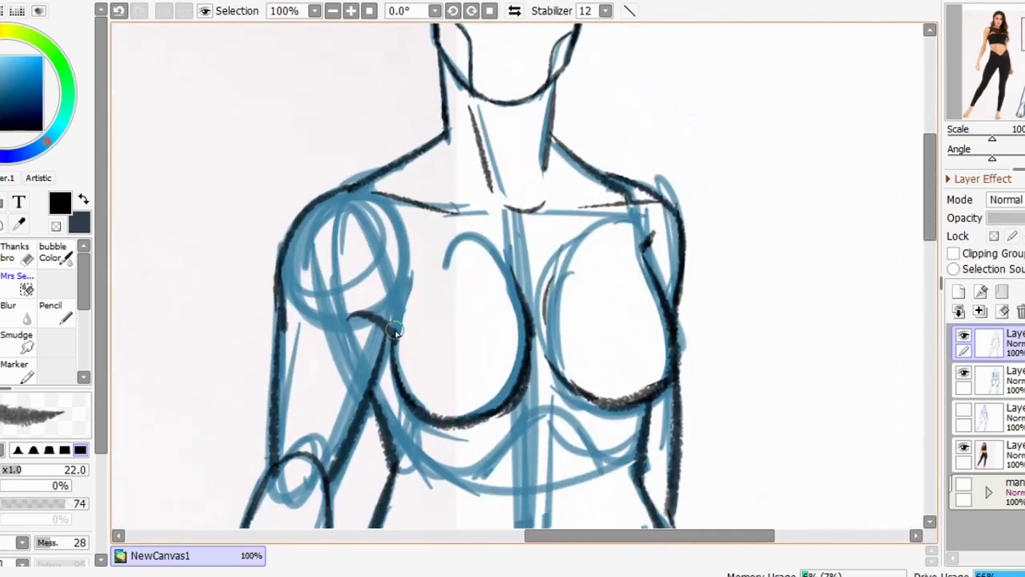
pyautogui.moveTo(388, 305)
pyautogui.mouseDown()
pyautogui.moveTo(410, 412)
pyautogui.moveTo(423, 422)
pyautogui.mouseUp()
pyautogui.moveTo(407, 389); pyautogui.dragTo(540, 370)
pyautogui.moveTo(526, 313); pyautogui.dragTo(476, 419)
pyautogui.moveTo(559, 301)
pyautogui.mouseDown()
pyautogui.moveTo(537, 238)
pyautogui.moveTo(527, 317)
pyautogui.moveTo(608, 341)
pyautogui.mouseUp()
pyautogui.scroll(-5, 605, 227)
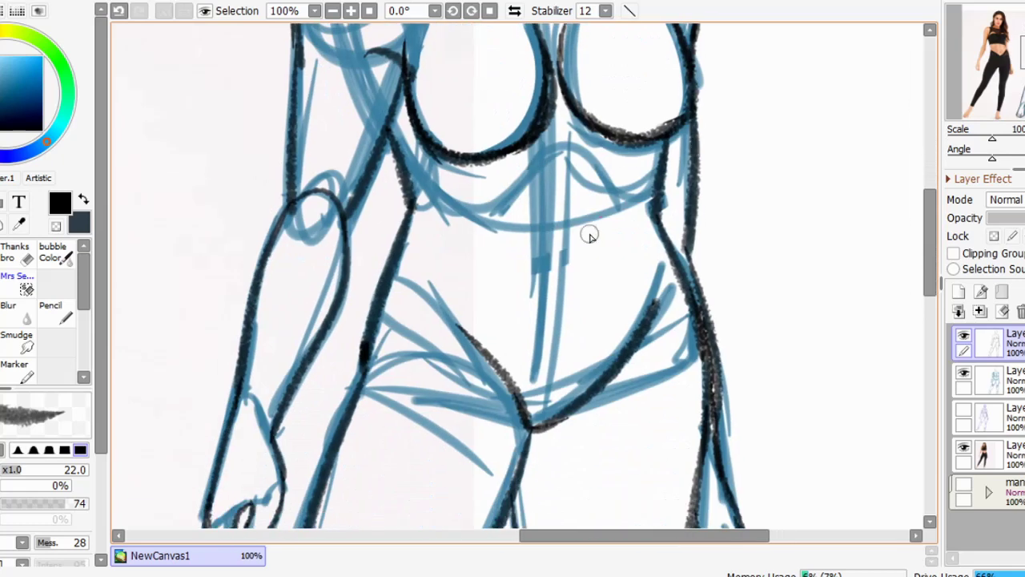
# Draw a small arch below the ribcage and a short vertical navel line on the abdomen, undoing the first attempts
pyautogui.moveTo(574, 169); pyautogui.dragTo(597, 200)
pyautogui.hotkey('ctrl', 'z')
pyautogui.moveTo(530, 197); pyautogui.dragTo(593, 189)
pyautogui.hotkey('ctrl', 'z')
pyautogui.moveTo(572, 285)
pyautogui.mouseDown()
pyautogui.moveTo(569, 315)
pyautogui.moveTo(568, 306)
pyautogui.mouseUp()
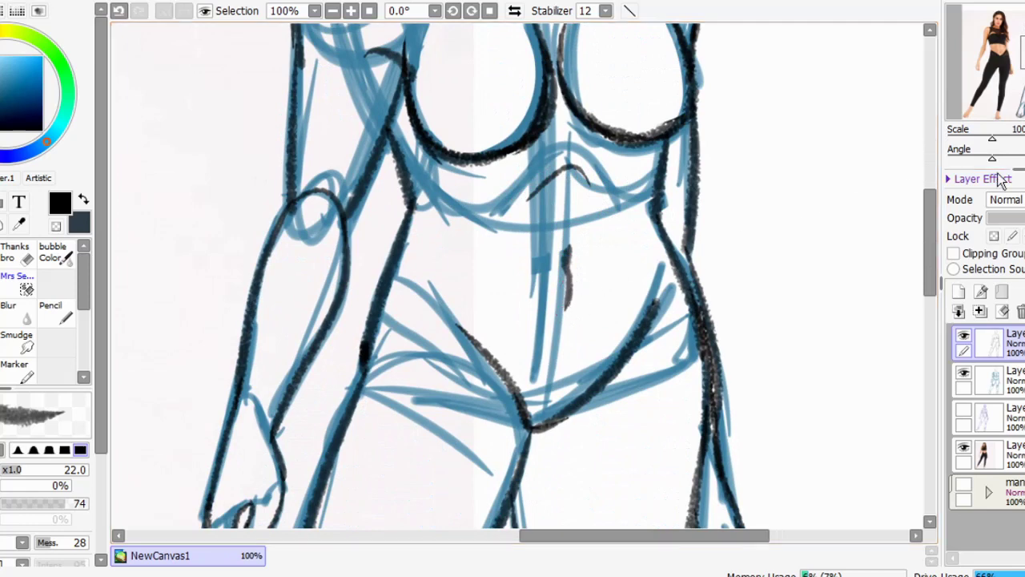
# Hide the blue construction sketch layer so only the black linework shows beside the photo
pyautogui.scroll(-1, 568, 275)
pyautogui.press('Home')
pyautogui.click(964, 374)
pyautogui.click(964, 374)
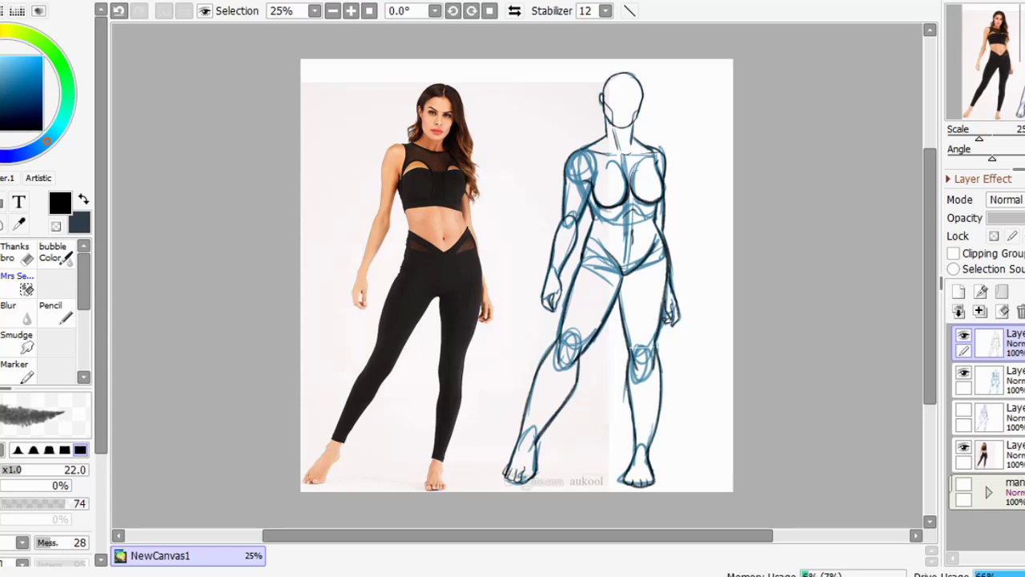
pyautogui.click(964, 372)
pyautogui.moveTo(812, 423)
pyautogui.mouseDown()
pyautogui.moveTo(828, 433)
pyautogui.moveTo(799, 435)
pyautogui.mouseUp()
pyautogui.moveTo(737, 338); pyautogui.dragTo(737, 301)
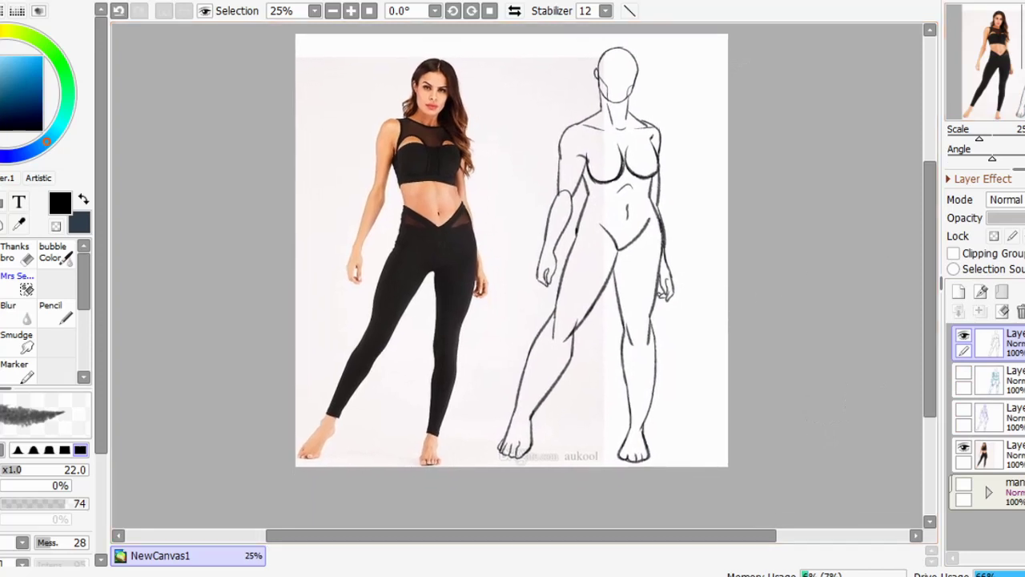
# Touch up the woman's contours with the textured brush and apply a transform to the linework
pyautogui.scroll(2, 913, 218)
pyautogui.moveTo(913, 219); pyautogui.dragTo(866, 138)
pyautogui.click(19, 278)
pyautogui.moveTo(559, 282)
pyautogui.mouseDown()
pyautogui.moveTo(581, 292)
pyautogui.moveTo(569, 307)
pyautogui.mouseUp()
pyautogui.moveTo(711, 298)
pyautogui.mouseDown()
pyautogui.moveTo(720, 285)
pyautogui.moveTo(671, 260)
pyautogui.mouseUp()
pyautogui.hotkey('ctrl', 't')
pyautogui.press('Return')
pyautogui.hotkey('ctrl', 'd')
# Erase uneven bits of the woman's body outline and redraw them with short pencil strokes
pyautogui.click(64, 258)
pyautogui.click(19, 253)
pyautogui.moveTo(599, 273); pyautogui.dragTo(574, 313)
pyautogui.moveTo(550, 245); pyautogui.dragTo(538, 269)
pyautogui.moveTo(702, 300); pyautogui.dragTo(688, 271)
pyautogui.click(55, 311)
pyautogui.moveTo(748, 277); pyautogui.dragTo(731, 314)
# Clean up stray line ends along the thighs, knees and lower legs with the eraser
pyautogui.click(2, 255)
pyautogui.moveTo(680, 272); pyautogui.dragTo(680, 368)
pyautogui.moveTo(737, 285); pyautogui.dragTo(746, 385)
pyautogui.moveTo(551, 250); pyautogui.dragTo(517, 320)
pyautogui.moveTo(604, 277); pyautogui.dragTo(563, 341)
pyautogui.moveTo(581, 352); pyautogui.dragTo(545, 415)
pyautogui.scroll(-2, 573, 405)
pyautogui.moveTo(677, 356)
pyautogui.mouseDown()
pyautogui.moveTo(637, 351)
pyautogui.moveTo(683, 406)
pyautogui.mouseUp()
pyautogui.press('e')
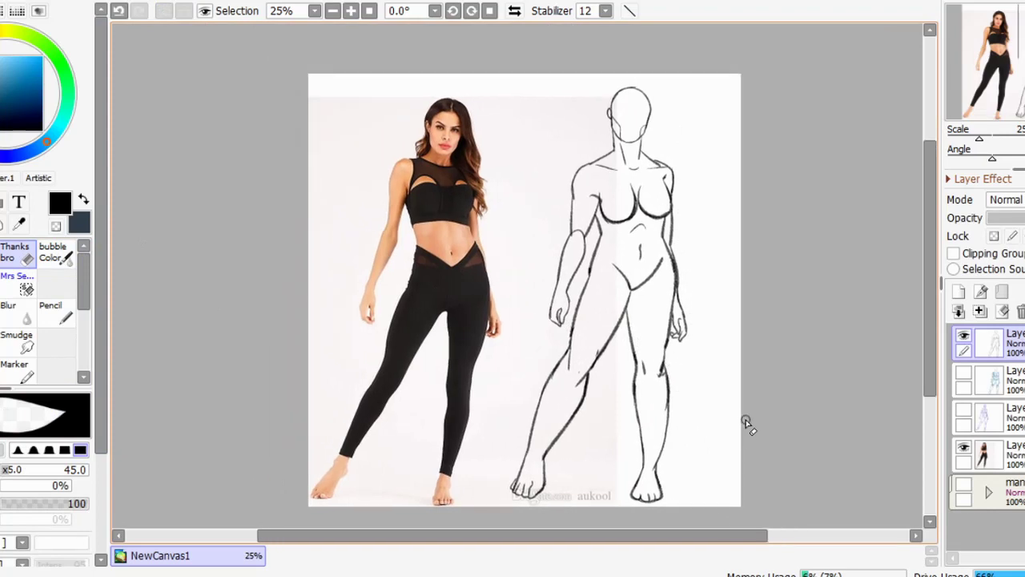
# Refine the ankles and feet of both legs by erasing and redrawing parts of their outlines
pyautogui.click(58, 318)
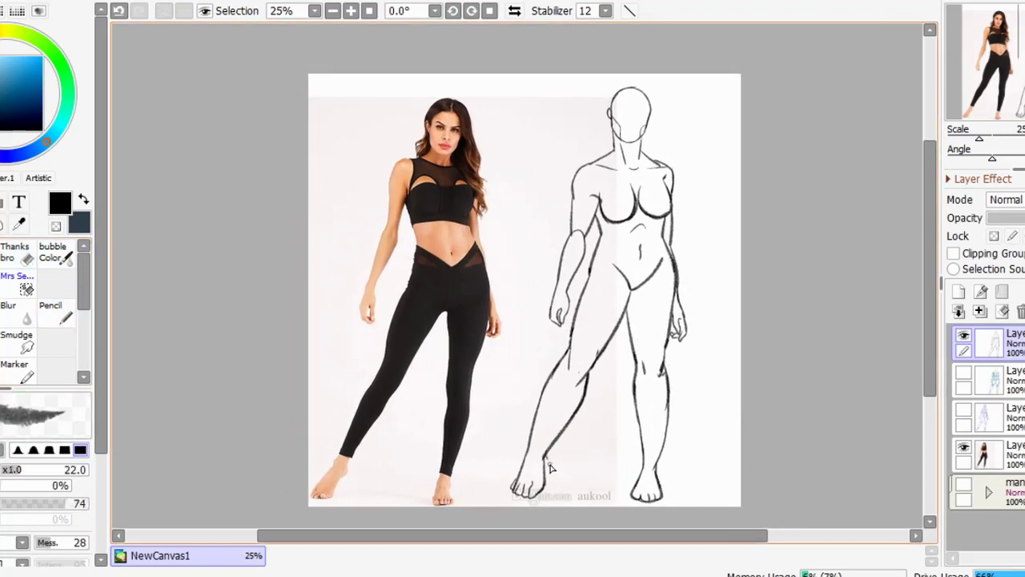
pyautogui.hotkey('ctrl', 'z')
pyautogui.moveTo(767, 458); pyautogui.dragTo(800, 297)
pyautogui.scroll(4, 793, 298)
pyautogui.moveTo(720, 312)
pyautogui.mouseDown()
pyautogui.moveTo(842, 176)
pyautogui.moveTo(759, 259)
pyautogui.moveTo(758, 225)
pyautogui.moveTo(727, 328)
pyautogui.moveTo(687, 397)
pyautogui.mouseUp()
pyautogui.click(15, 252)
pyautogui.moveTo(755, 242)
pyautogui.mouseDown()
pyautogui.moveTo(744, 277)
pyautogui.moveTo(755, 318)
pyautogui.moveTo(732, 372)
pyautogui.mouseUp()
pyautogui.moveTo(787, 346); pyautogui.dragTo(689, 411)
pyautogui.moveTo(784, 434)
pyautogui.mouseDown()
pyautogui.moveTo(526, 386)
pyautogui.moveTo(320, 378)
pyautogui.mouseUp()
pyautogui.click(56, 311)
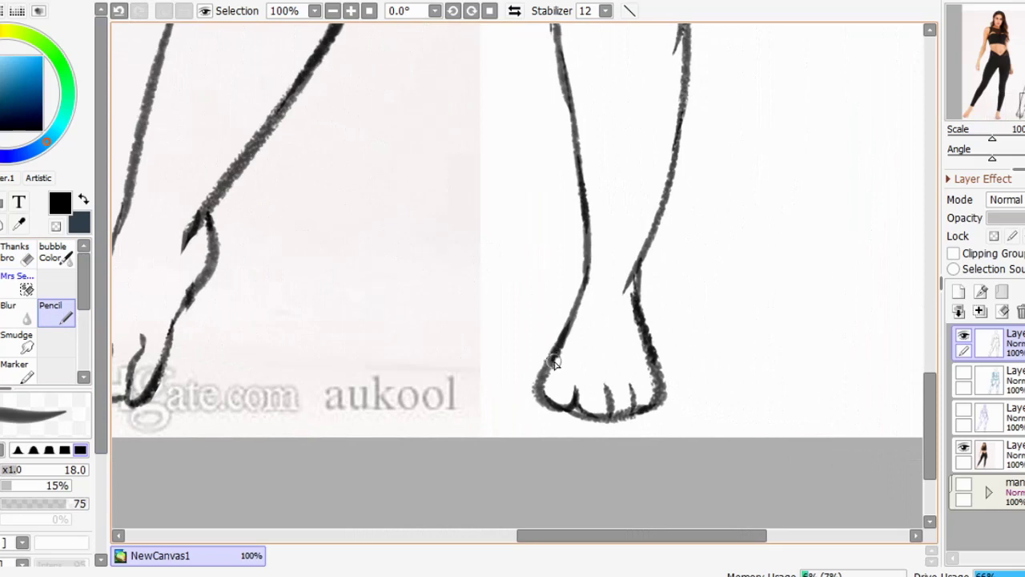
pyautogui.scroll(-4, 819, 340)
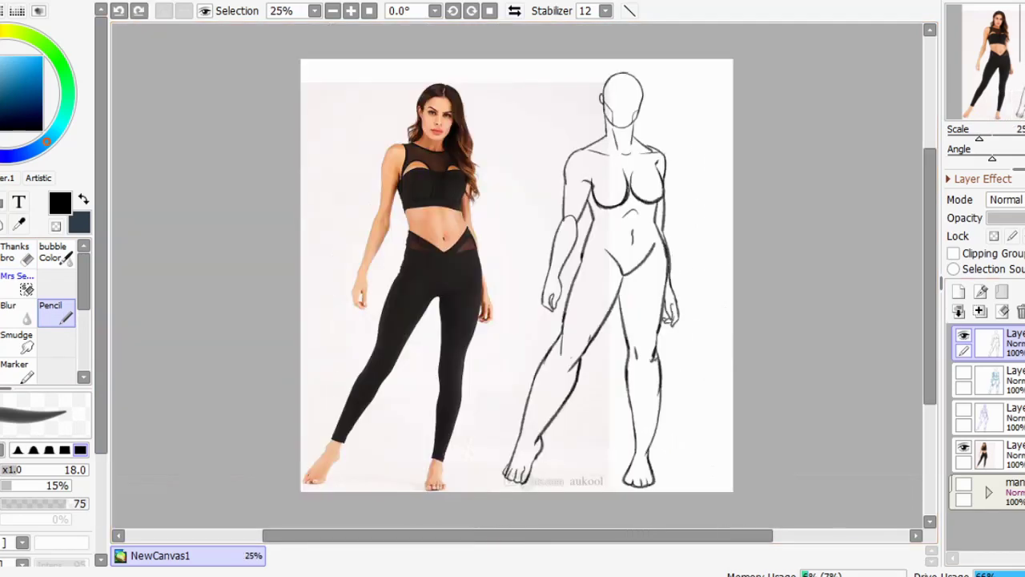
# Hide the woman's reference photo, then show and expand the man folder with its own photo hidden
pyautogui.click(2, 313)
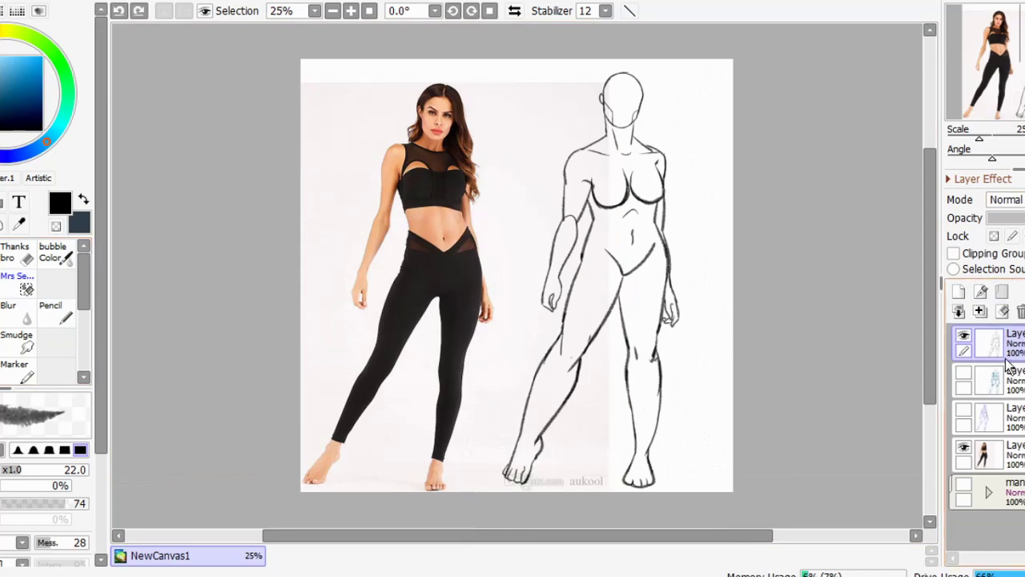
pyautogui.click(963, 446)
pyautogui.click(963, 485)
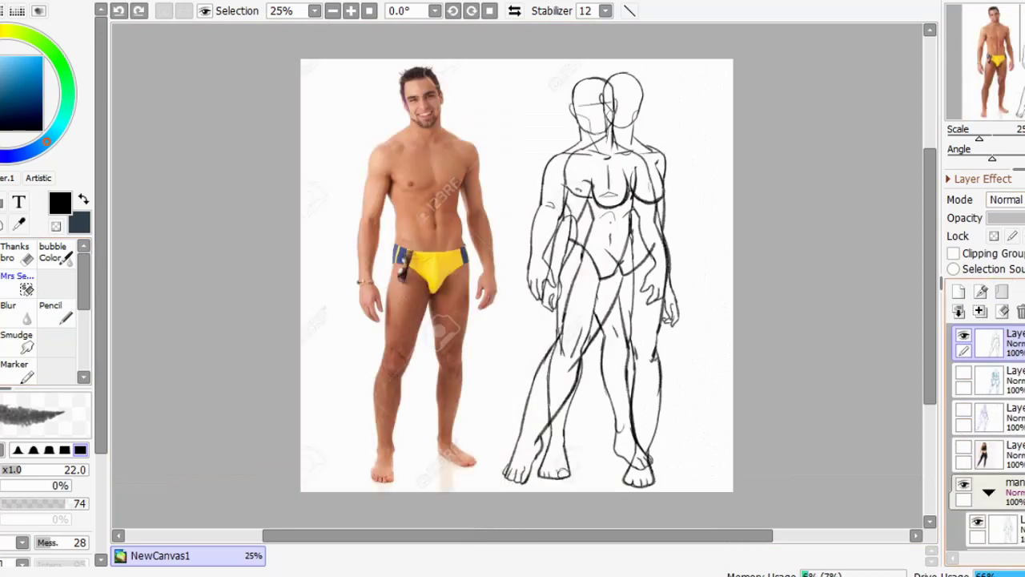
pyautogui.click(989, 492)
pyautogui.click(977, 532)
pyautogui.scroll(2, 993, 440)
# Move the man's line drawing to the empty left half of the canvas with a transform
pyautogui.click(1003, 527)
pyautogui.hotkey('ctrl', 't')
pyautogui.moveTo(605, 280); pyautogui.dragTo(418, 268)
pyautogui.moveTo(482, 464); pyautogui.dragTo(486, 484)
pyautogui.click(1, 553)
# Scale the woman's line drawing down slightly so she stands shorter than the man beside her
pyautogui.click(1001, 343)
pyautogui.hotkey('ctrl', 't')
pyautogui.moveTo(626, 302); pyautogui.dragTo(611, 306)
pyautogui.moveTo(643, 421); pyautogui.dragTo(658, 417)
pyautogui.moveTo(679, 74); pyautogui.dragTo(655, 104)
pyautogui.moveTo(635, 263); pyautogui.dragTo(645, 259)
pyautogui.click(3, 555)
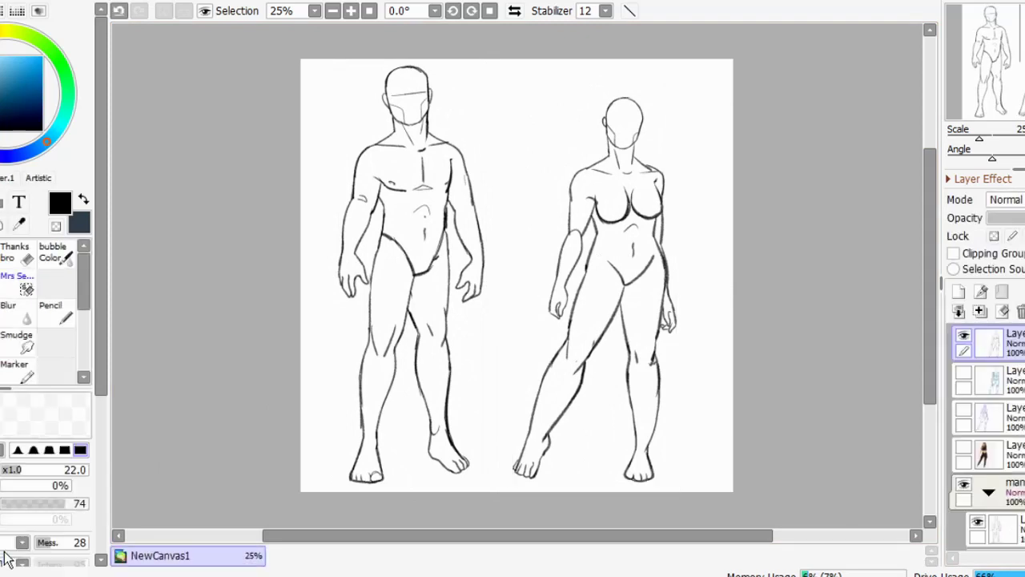
# Undo the resizing of the woman's line drawing and redo it
pyautogui.scroll(2, 518, 275)
pyautogui.hotkey('ctrl', 'z')
pyautogui.hotkey('ctrl', 'z')
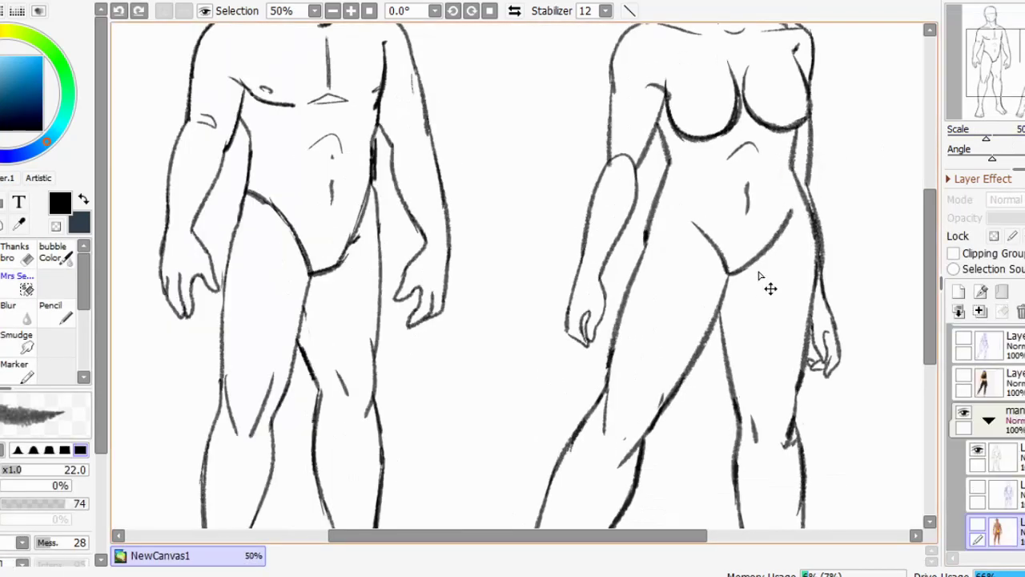
pyautogui.scroll(-1, 443, 57)
pyautogui.hotkey('ctrl', 'y')
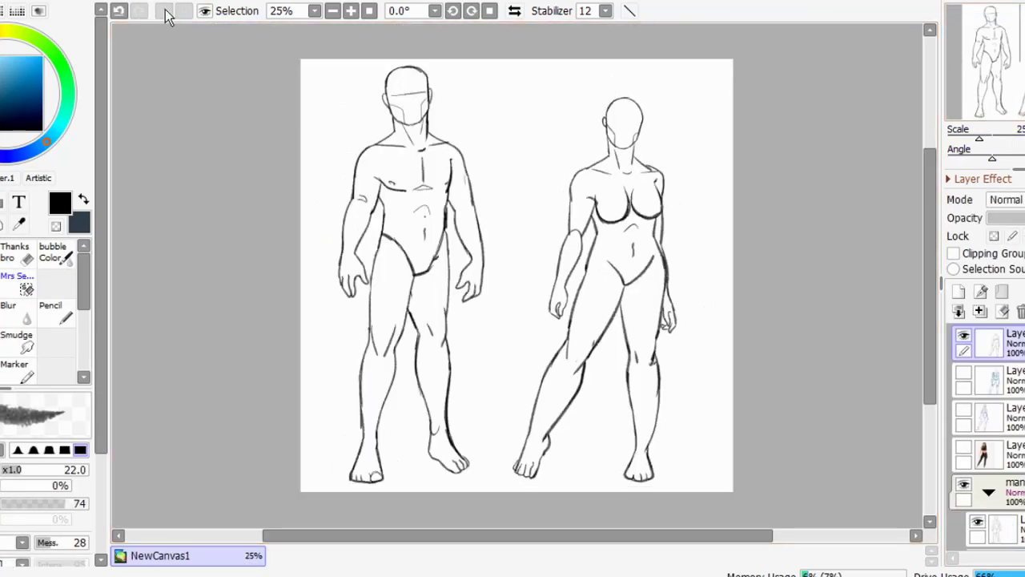
# Examine the finished man and woman figures side by side, comparing their heads, shoulders, torsos and hips
pyautogui.scroll(2, 810, 314)
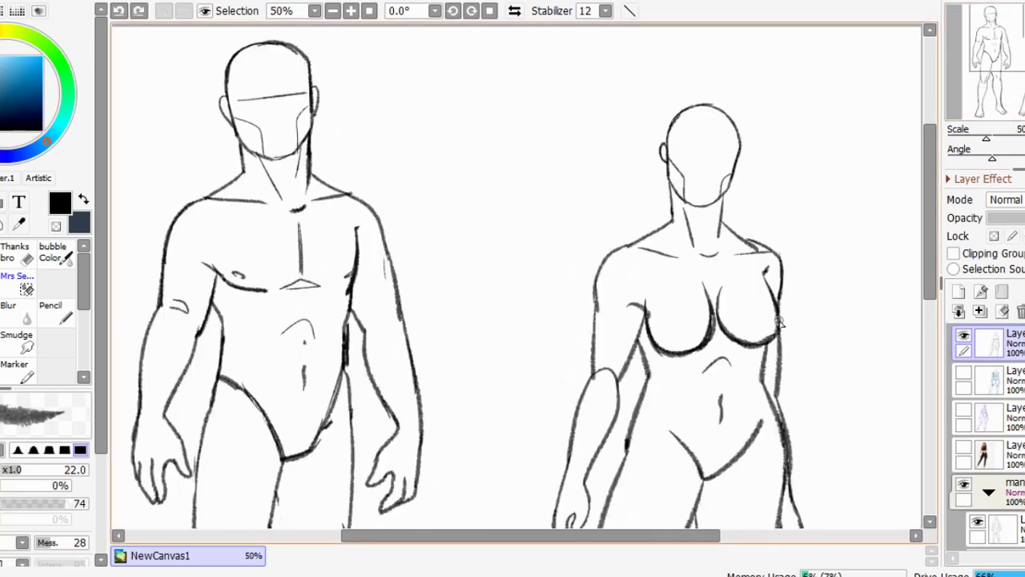
pyautogui.moveTo(779, 322); pyautogui.dragTo(764, 345)
pyautogui.moveTo(797, 273); pyautogui.dragTo(787, 299)
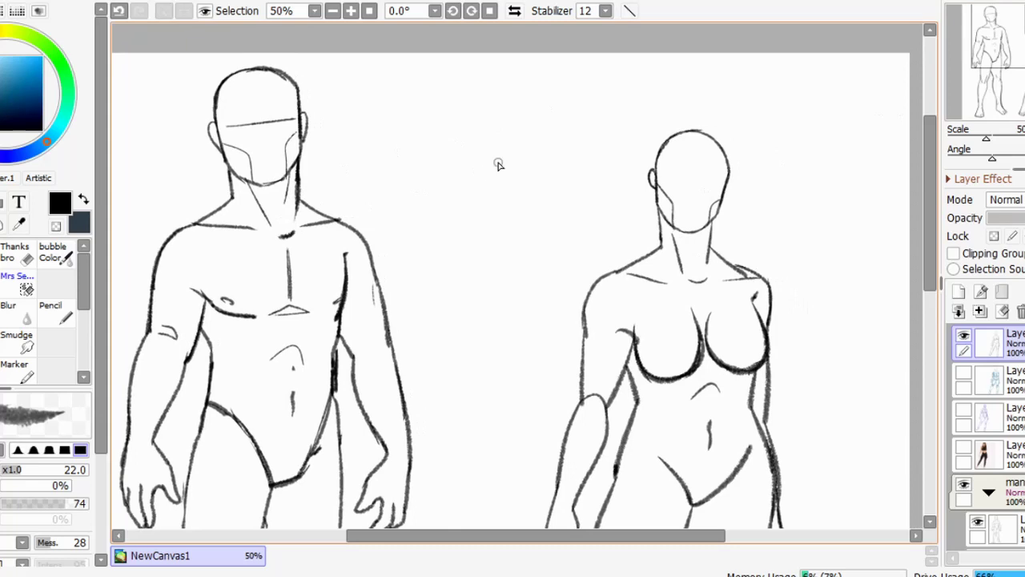
pyautogui.moveTo(496, 163); pyautogui.dragTo(544, 157)
pyautogui.moveTo(457, 341); pyautogui.dragTo(331, 278)
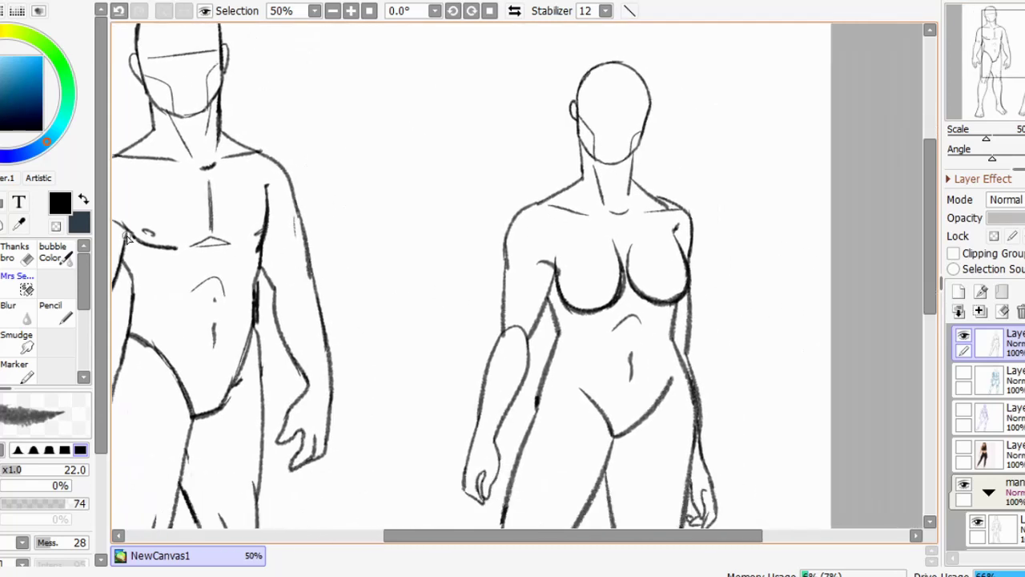
pyautogui.click(19, 253)
pyautogui.scroll(-3, 828, 257)
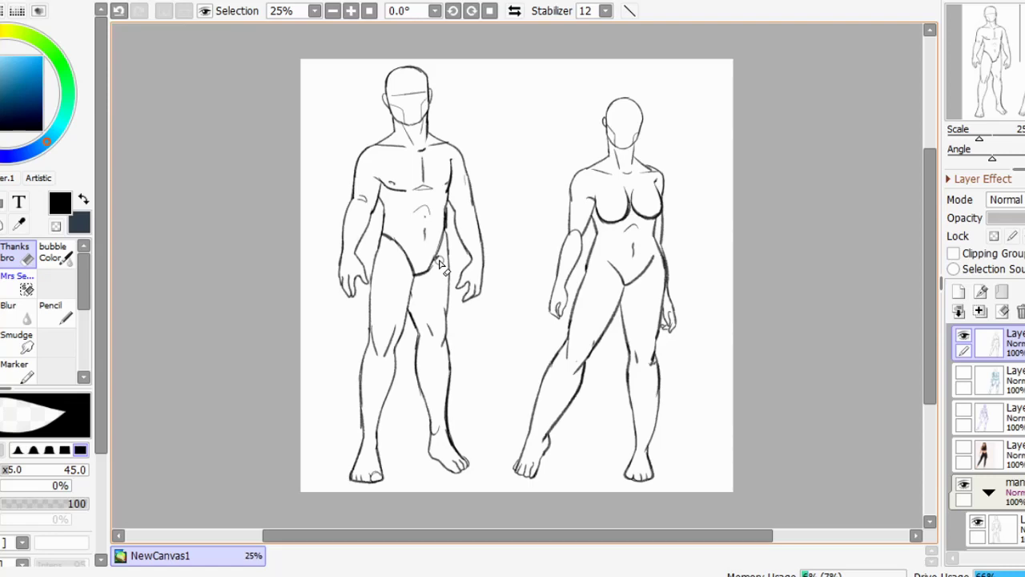
pyautogui.scroll(2, 438, 263)
pyautogui.moveTo(439, 263); pyautogui.dragTo(430, 343)
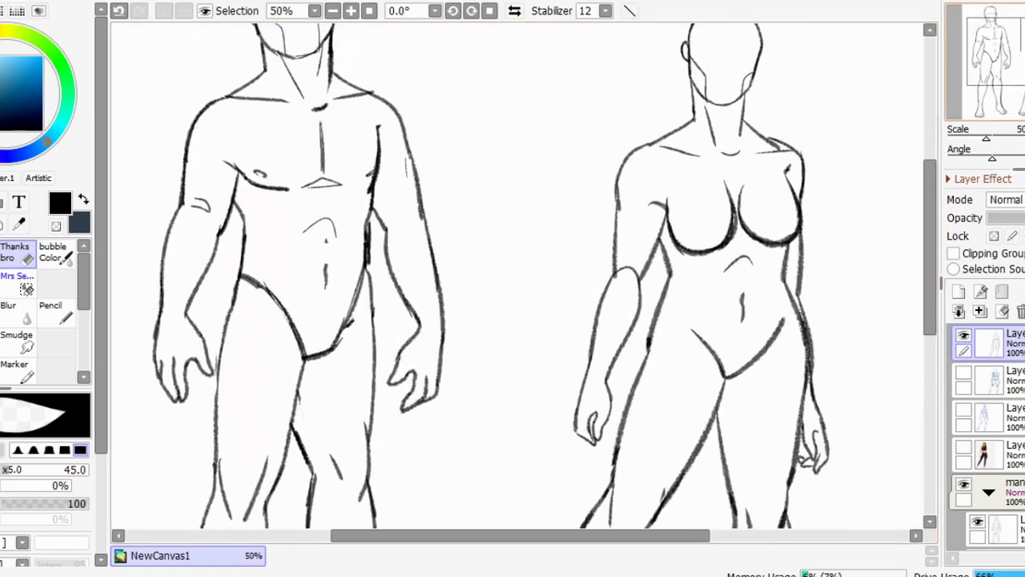
pyautogui.press('Home')
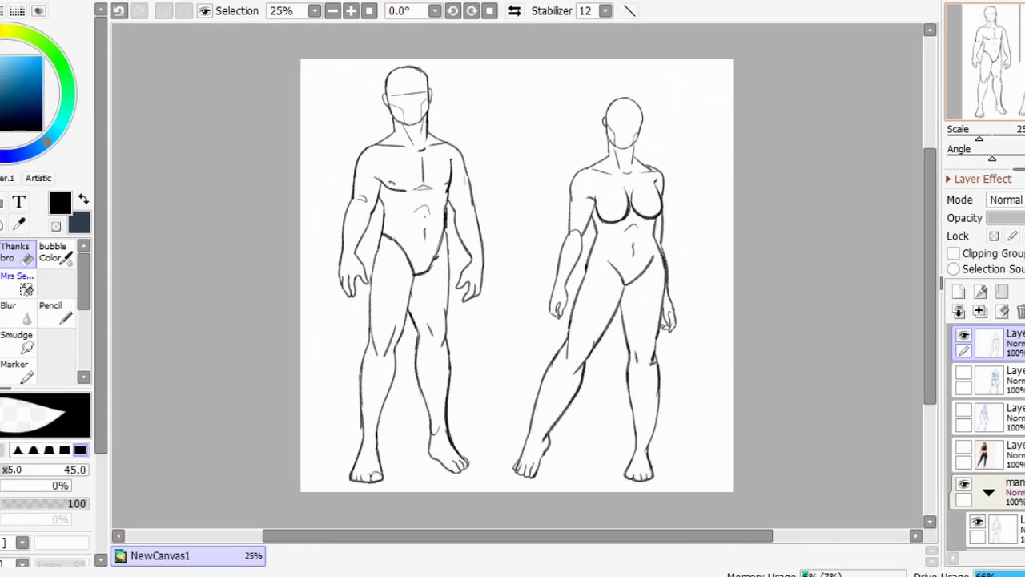